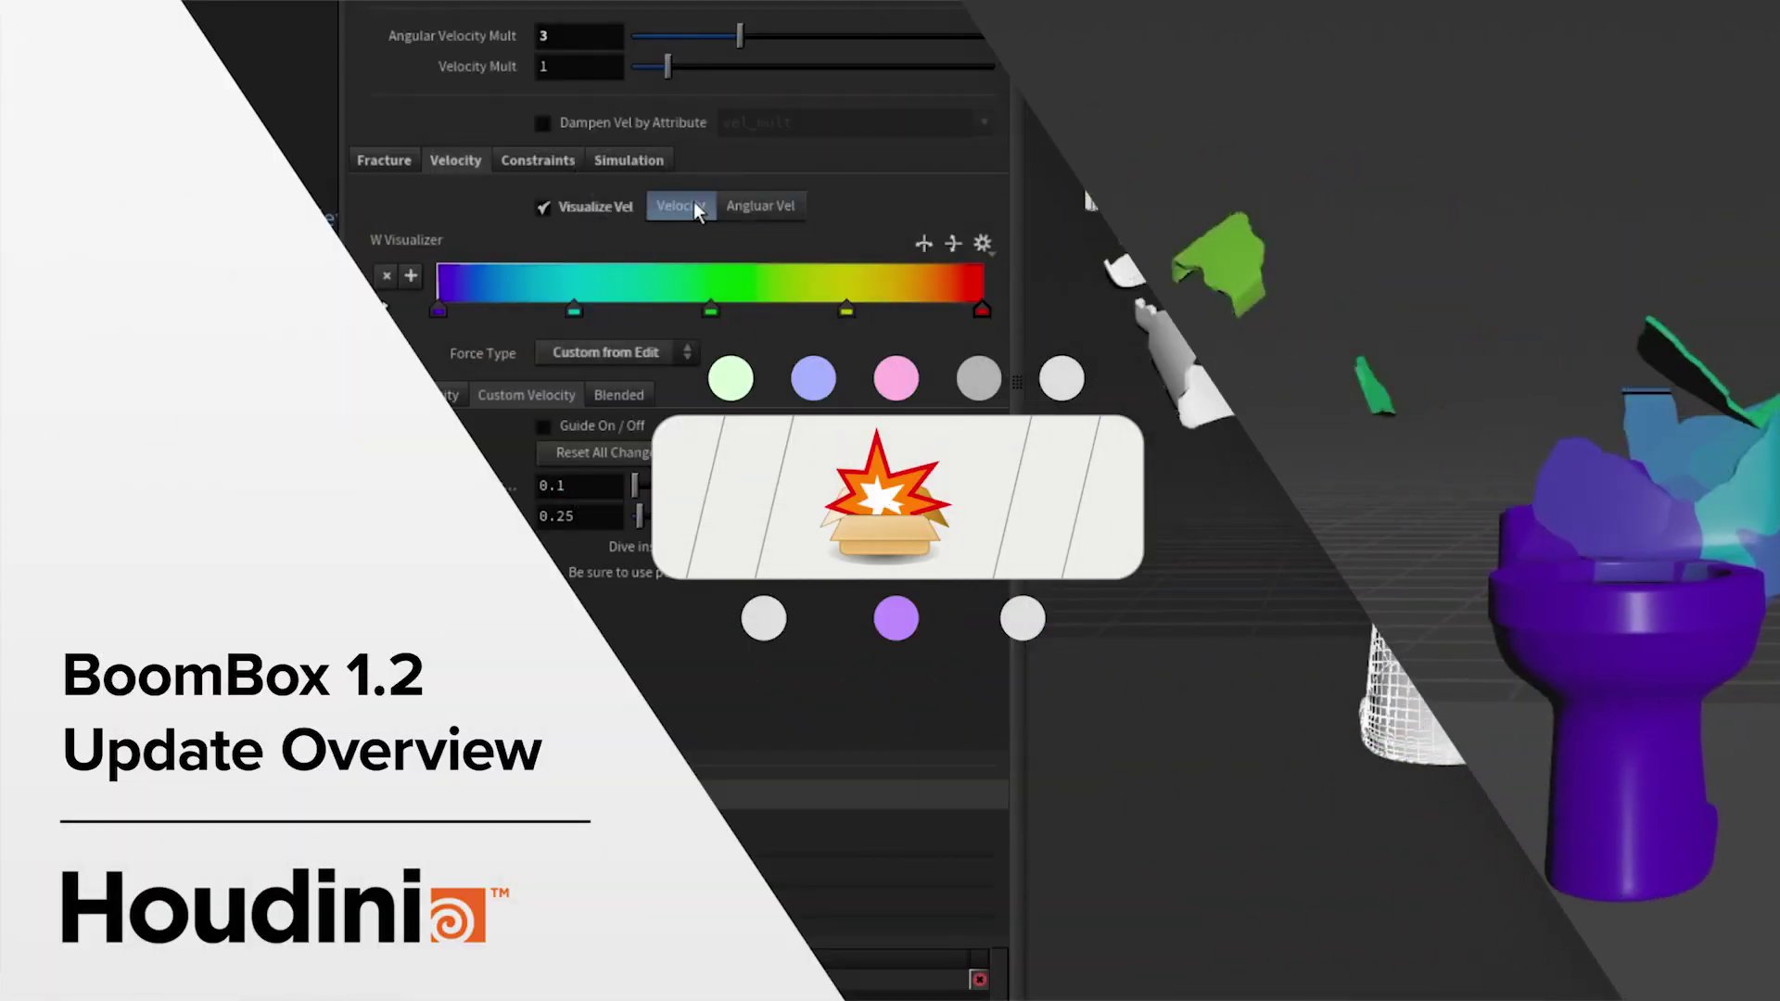
pyautogui.click(695, 206)
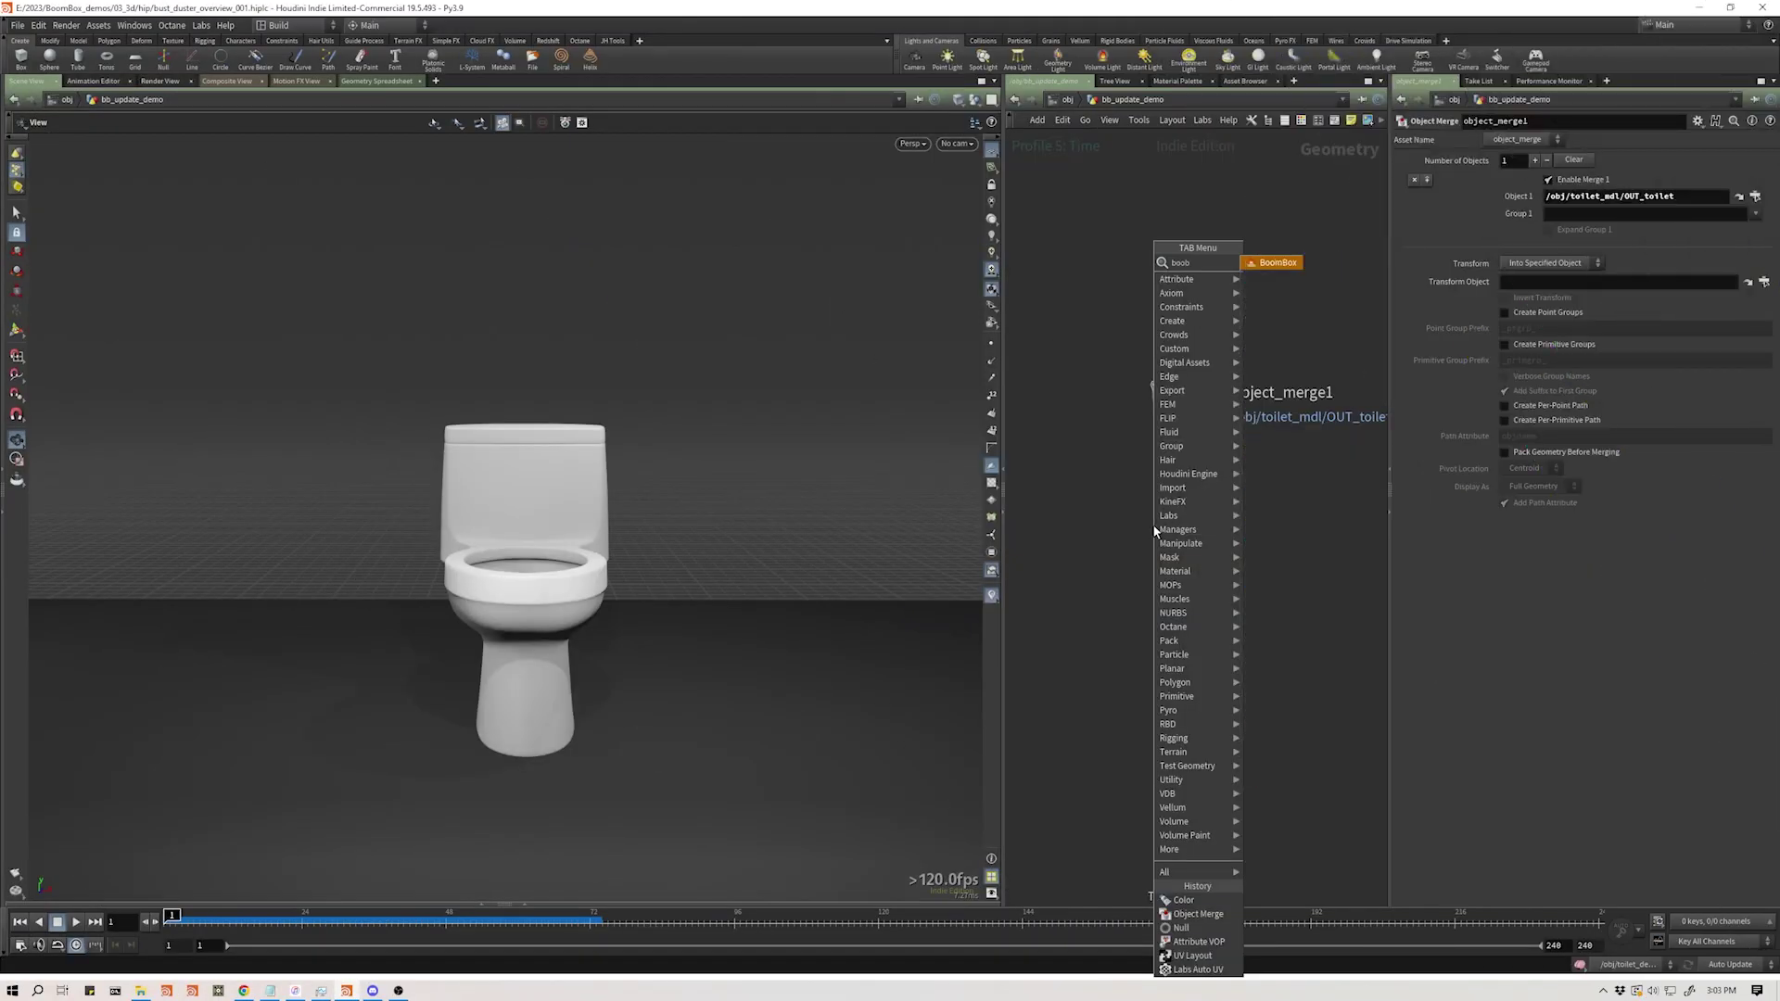
# - Add a BoomBox node, feed it from object_merge1 and place it directly beneath that node
pyautogui.press('Escape')
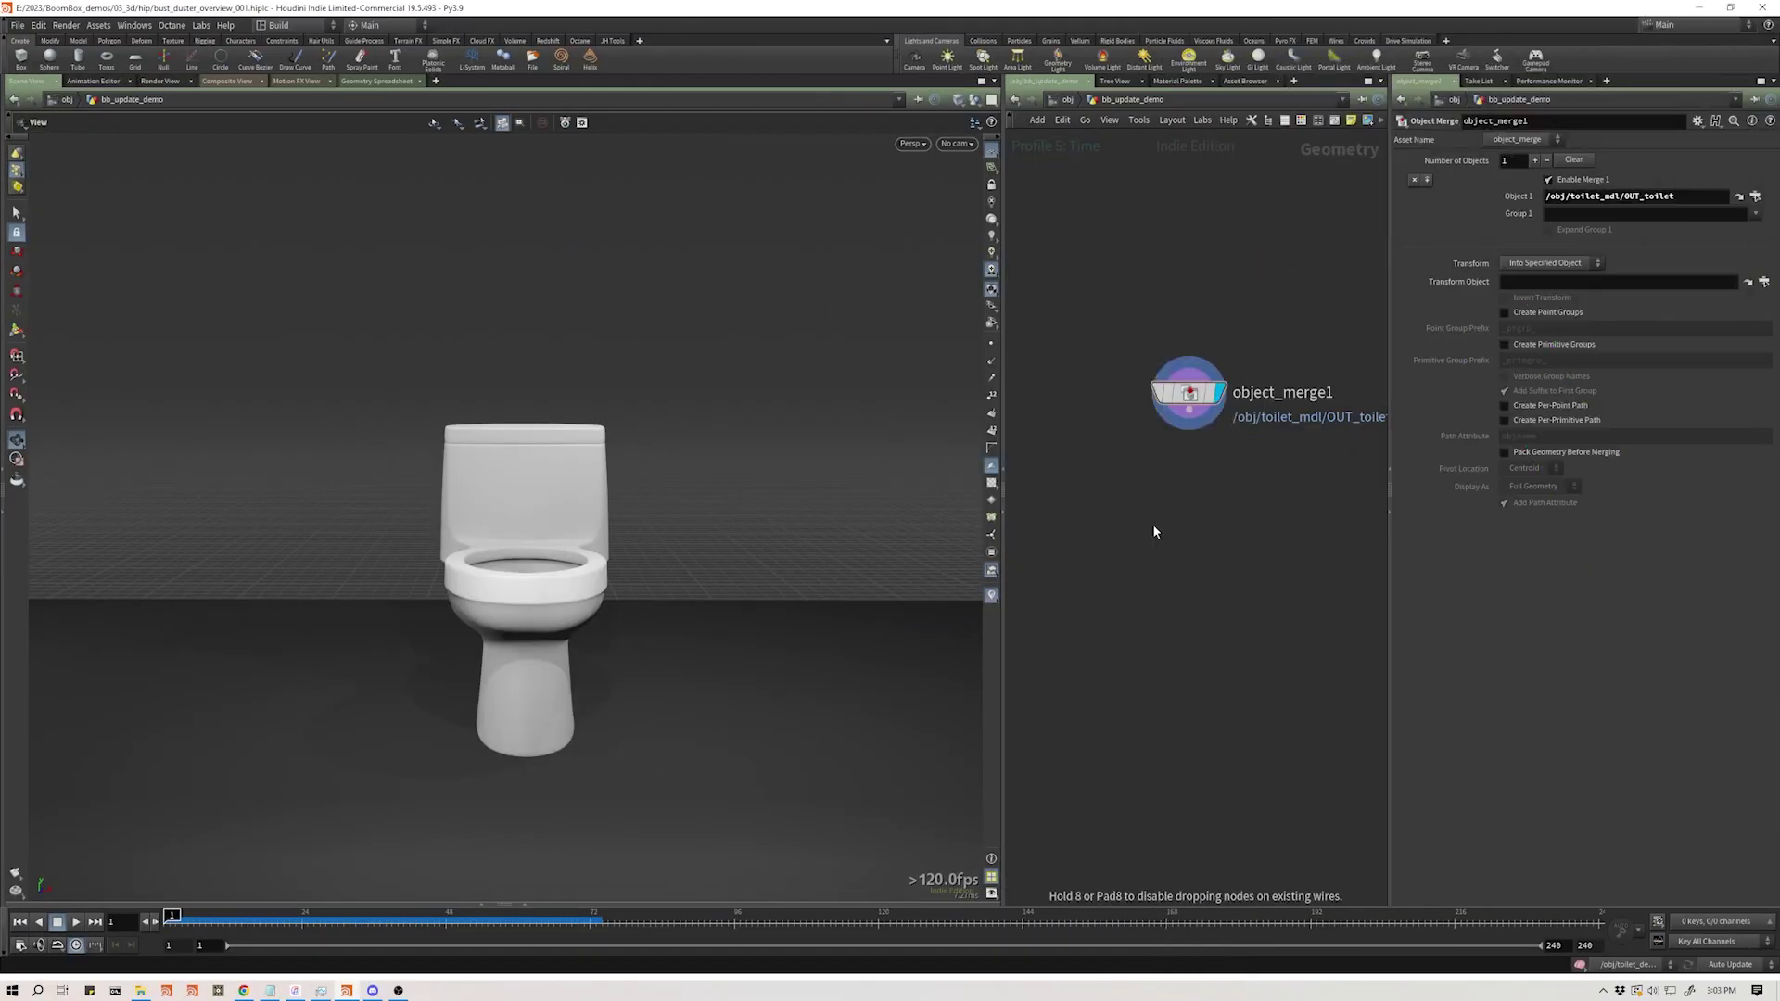
pyautogui.click(1155, 526)
pyautogui.moveTo(1130, 509); pyautogui.dragTo(1189, 409)
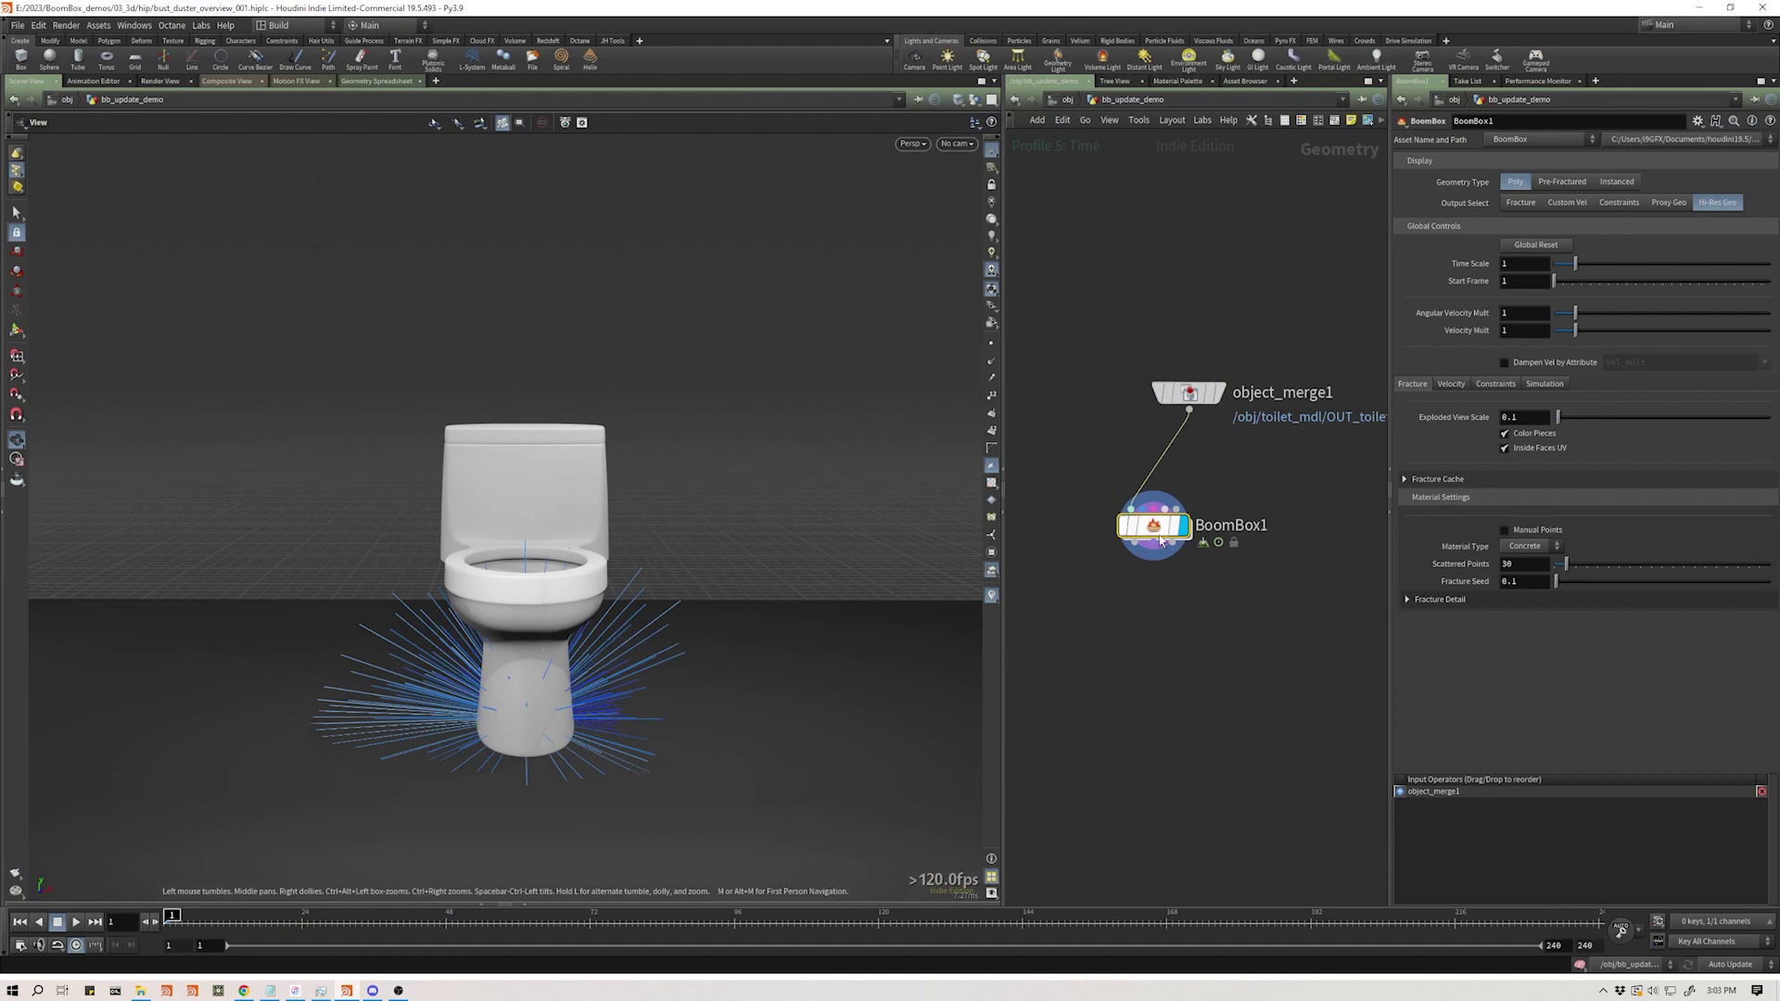
pyautogui.moveTo(1151, 543); pyautogui.dragTo(1188, 527)
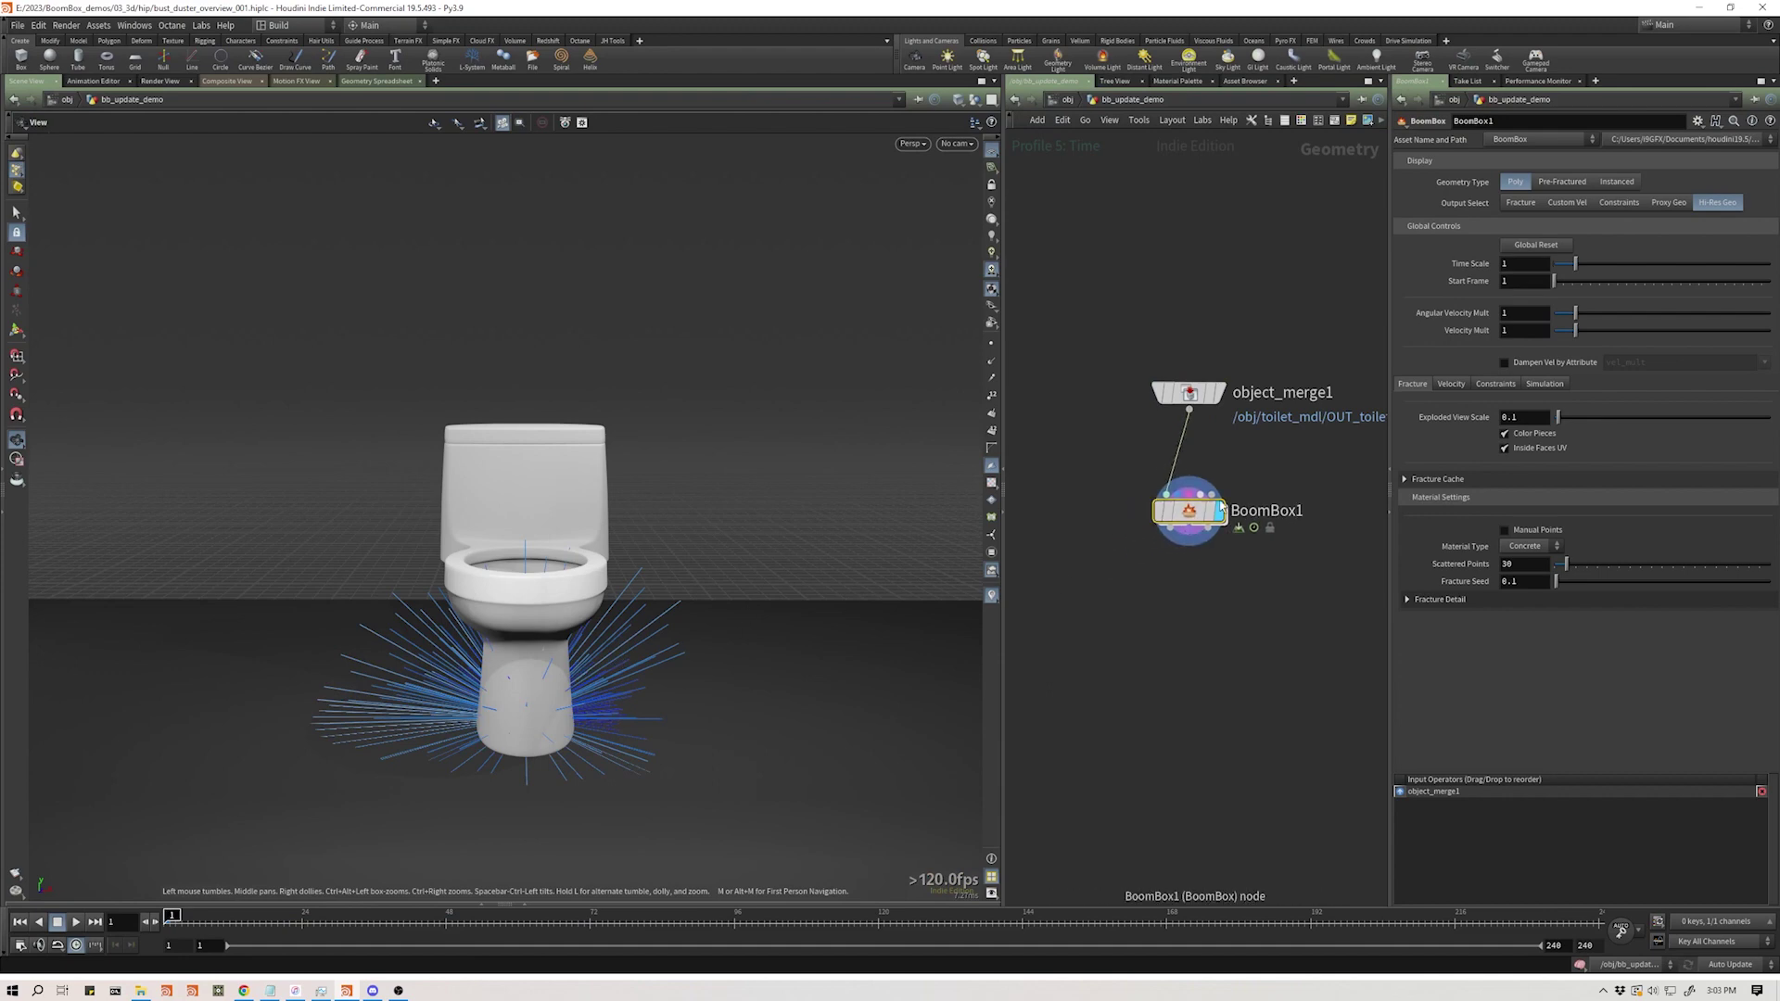
# - Turn off the BoomBox node's impact velocity guide and display its Fracture output
pyautogui.click(1451, 384)
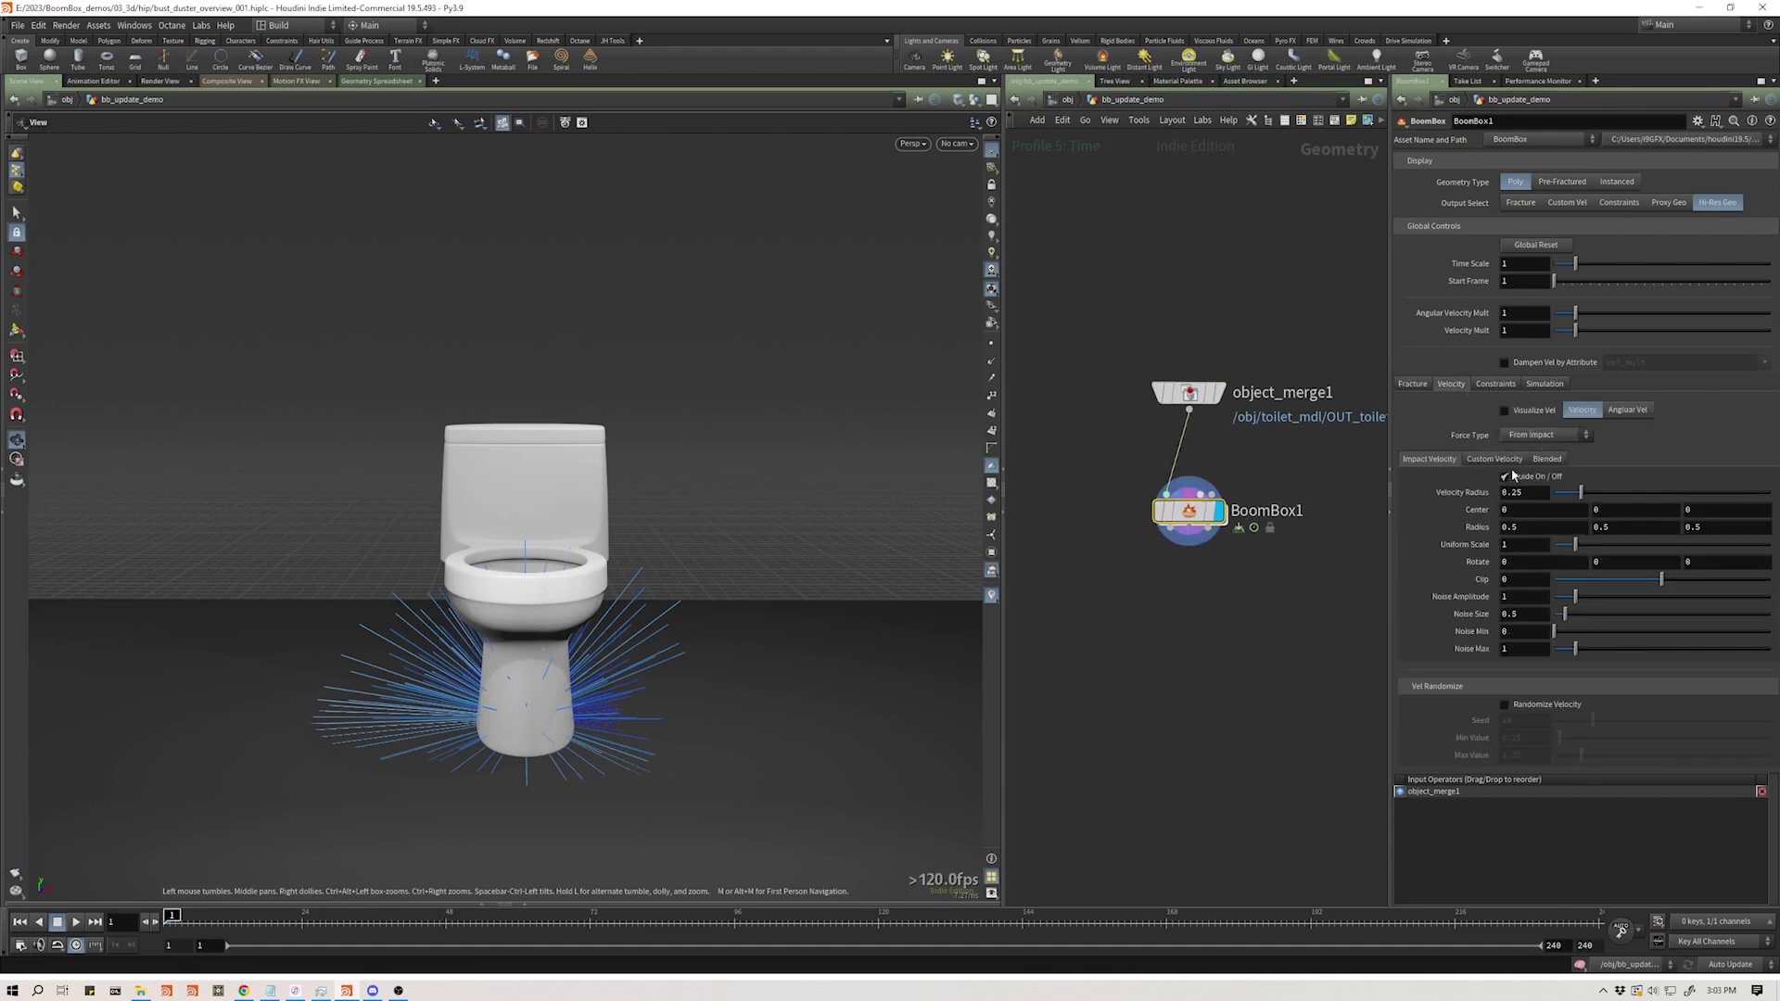
pyautogui.click(1507, 476)
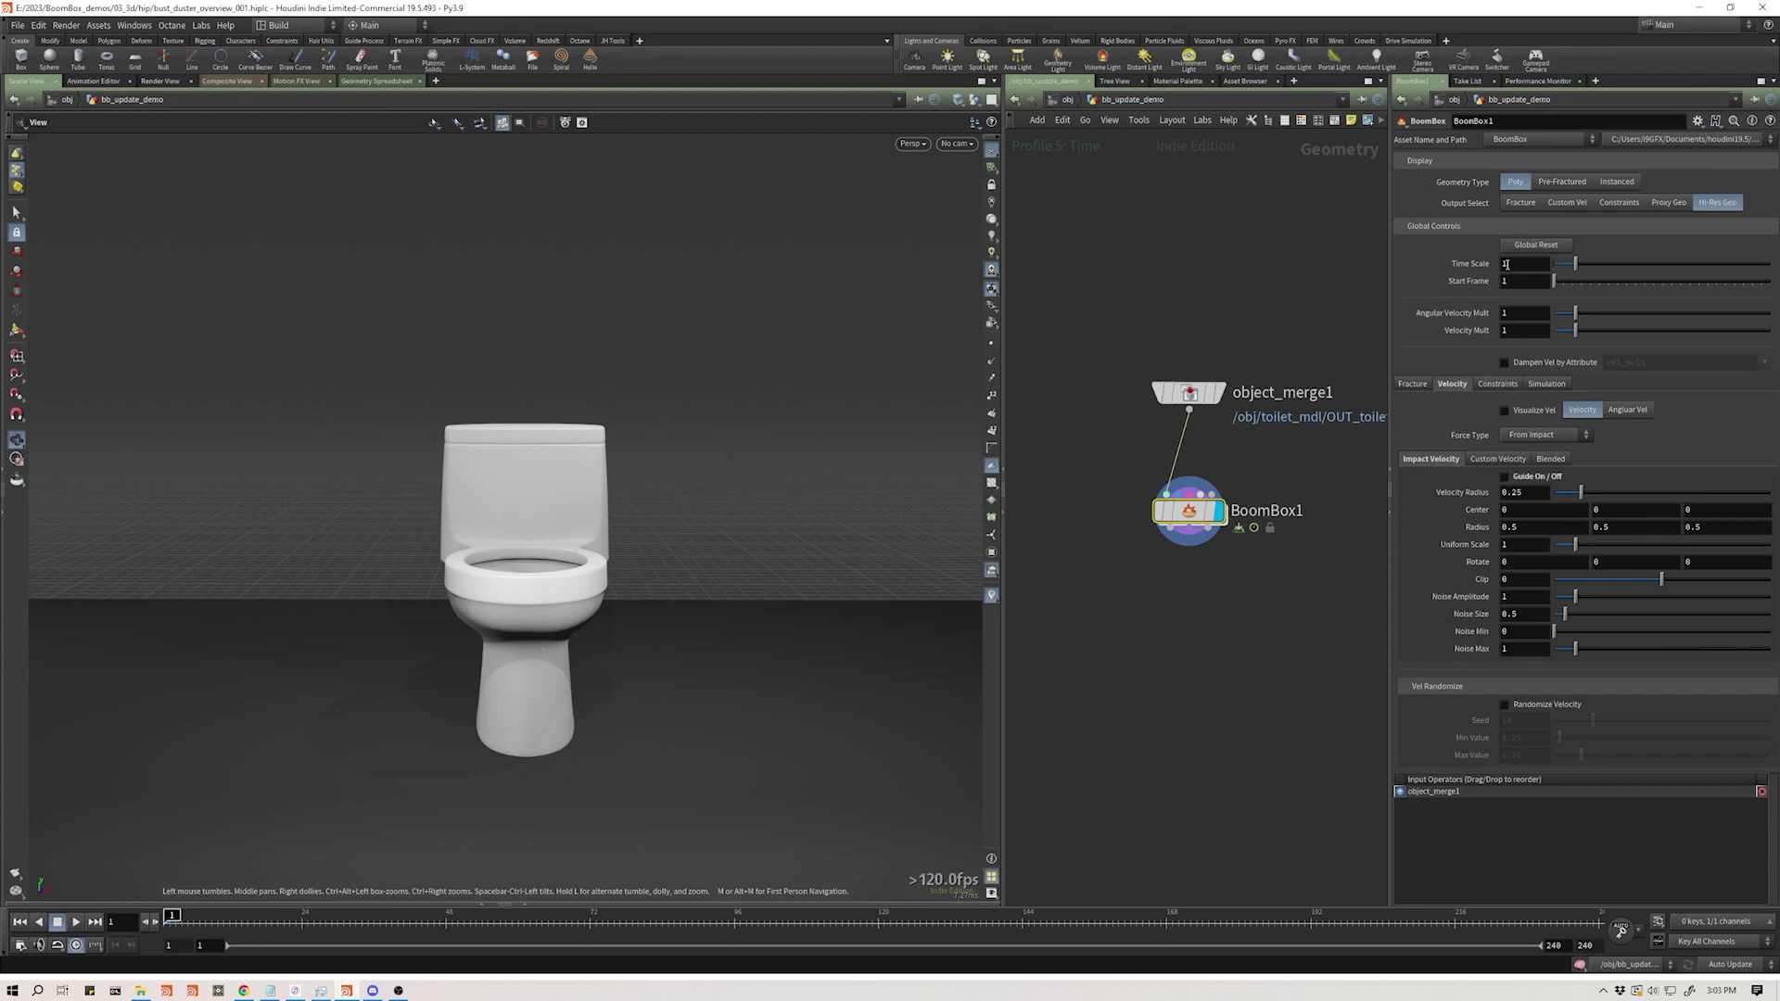
pyautogui.click(1519, 204)
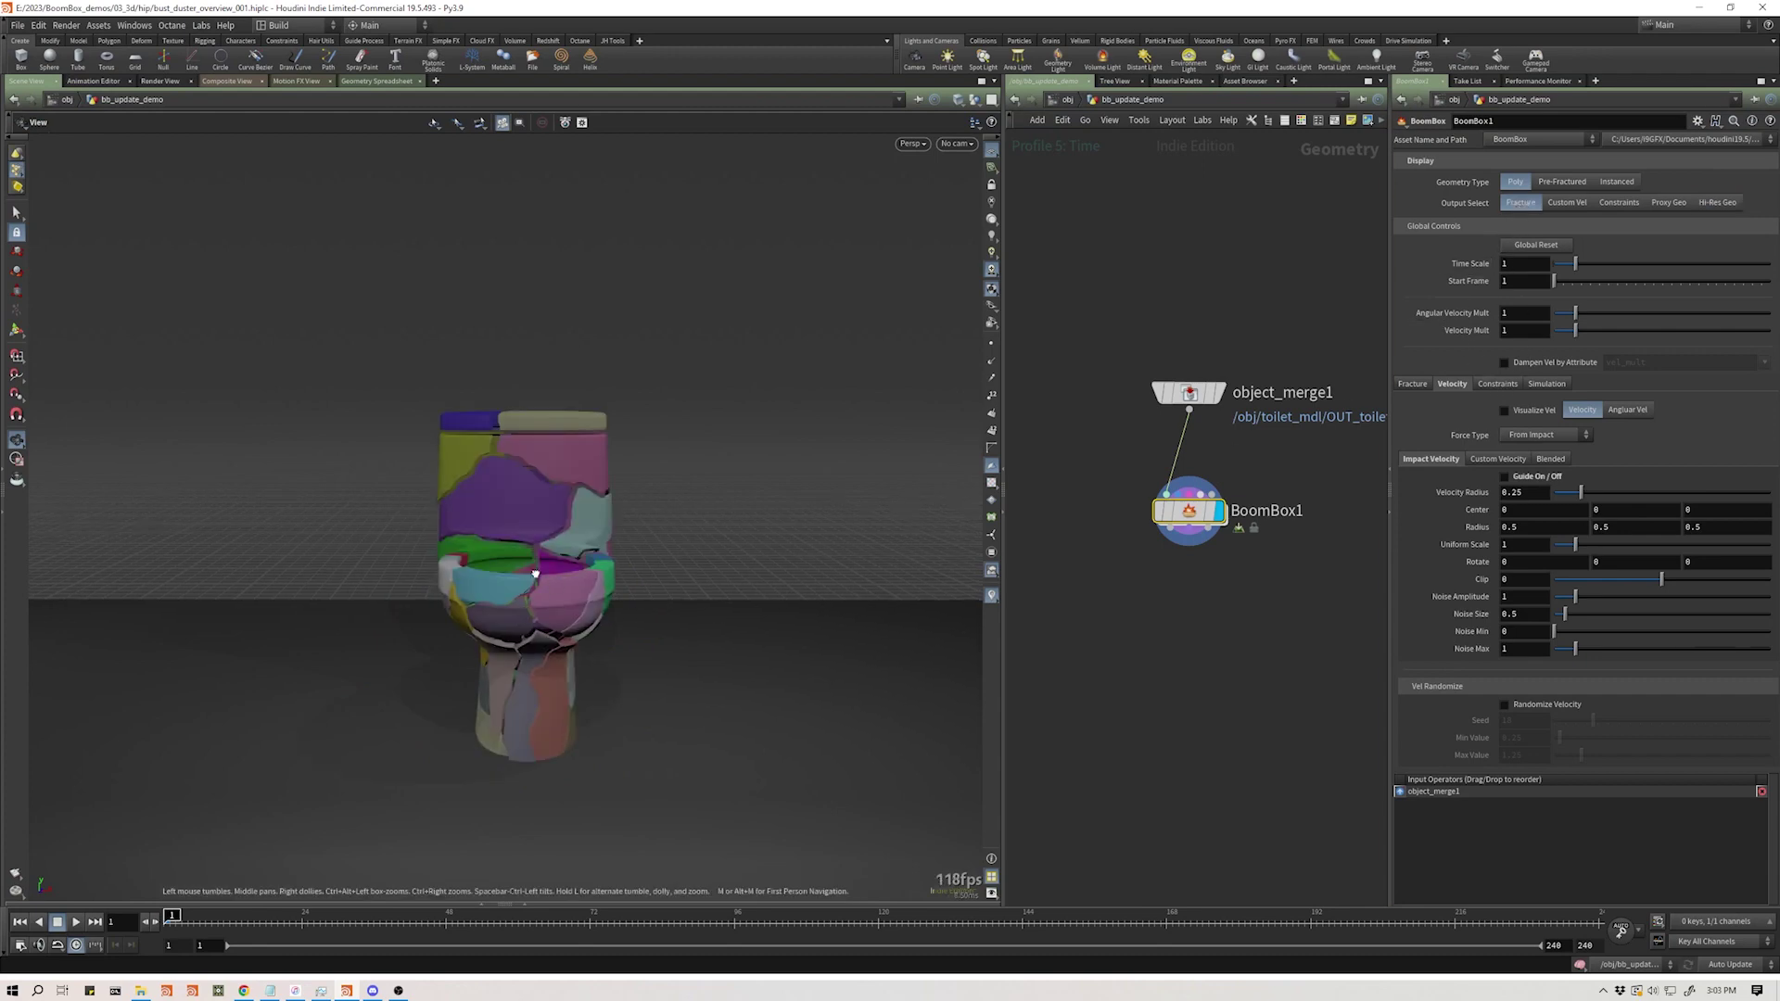
pyautogui.moveTo(545, 577); pyautogui.dragTo(481, 564)
pyautogui.moveTo(481, 565); pyautogui.dragTo(654, 479, button='right')
pyautogui.scroll(3, 595, 548)
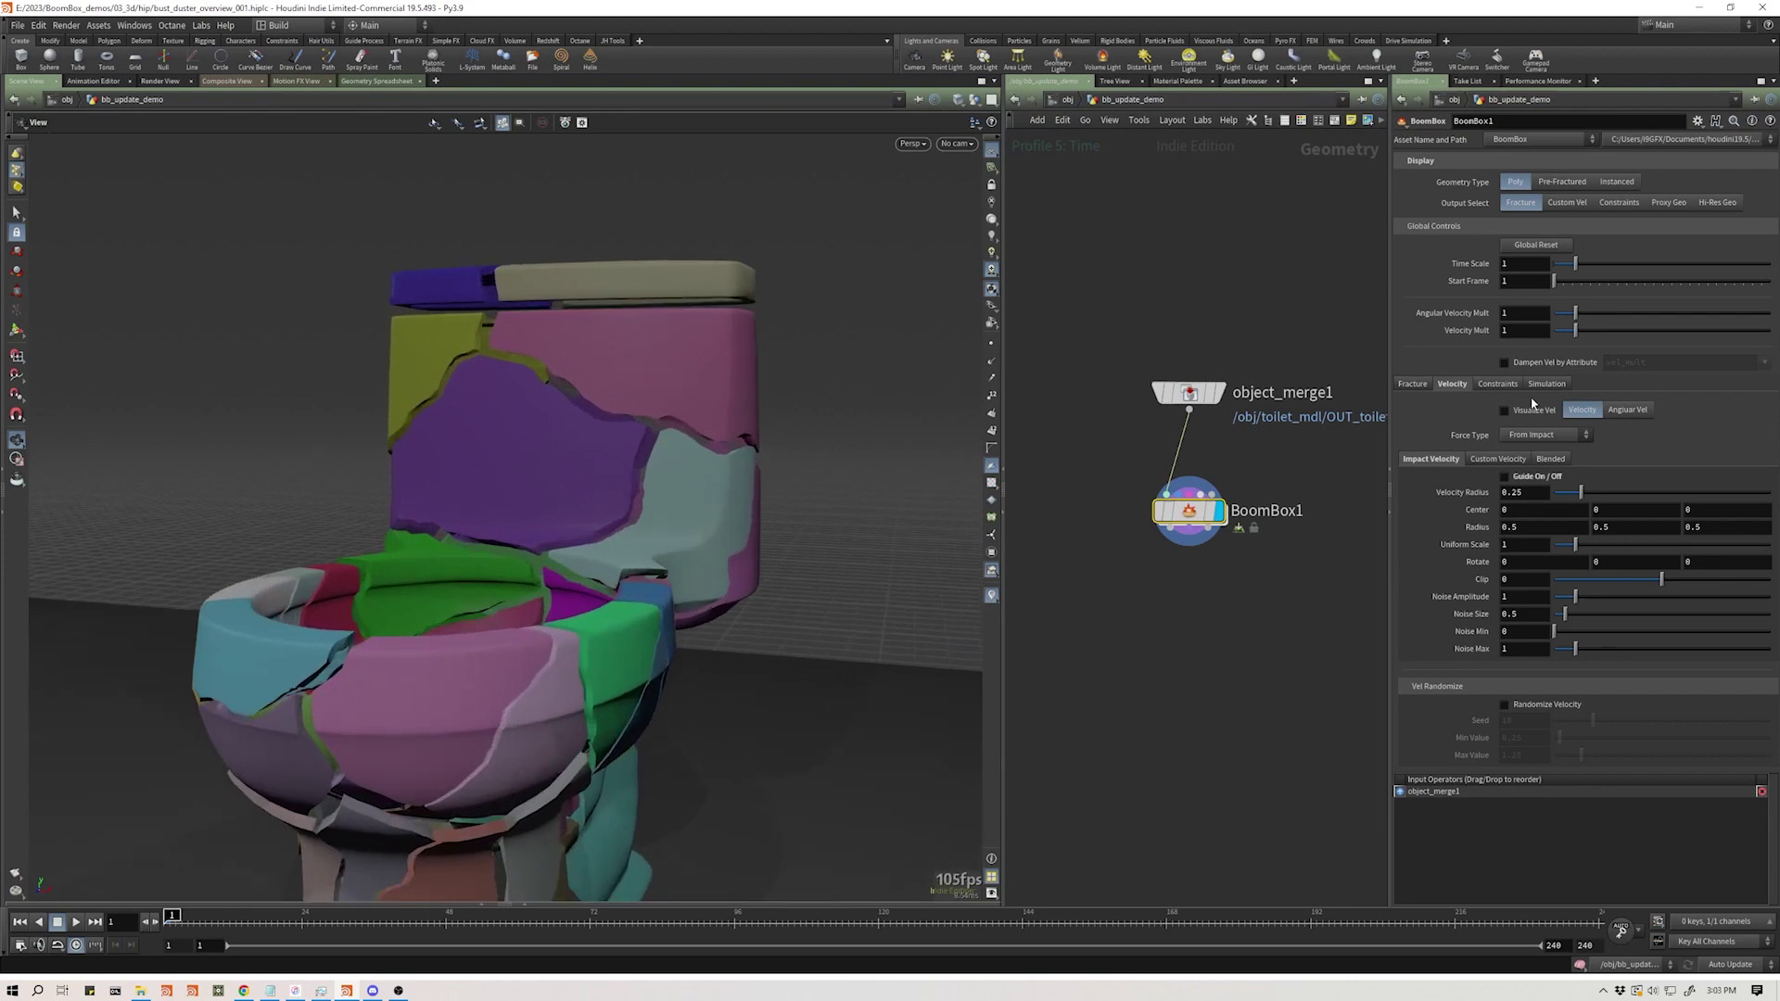
# - Raise the exploded view scale to 1.26 to inspect the separated fracture pieces
pyautogui.click(1412, 384)
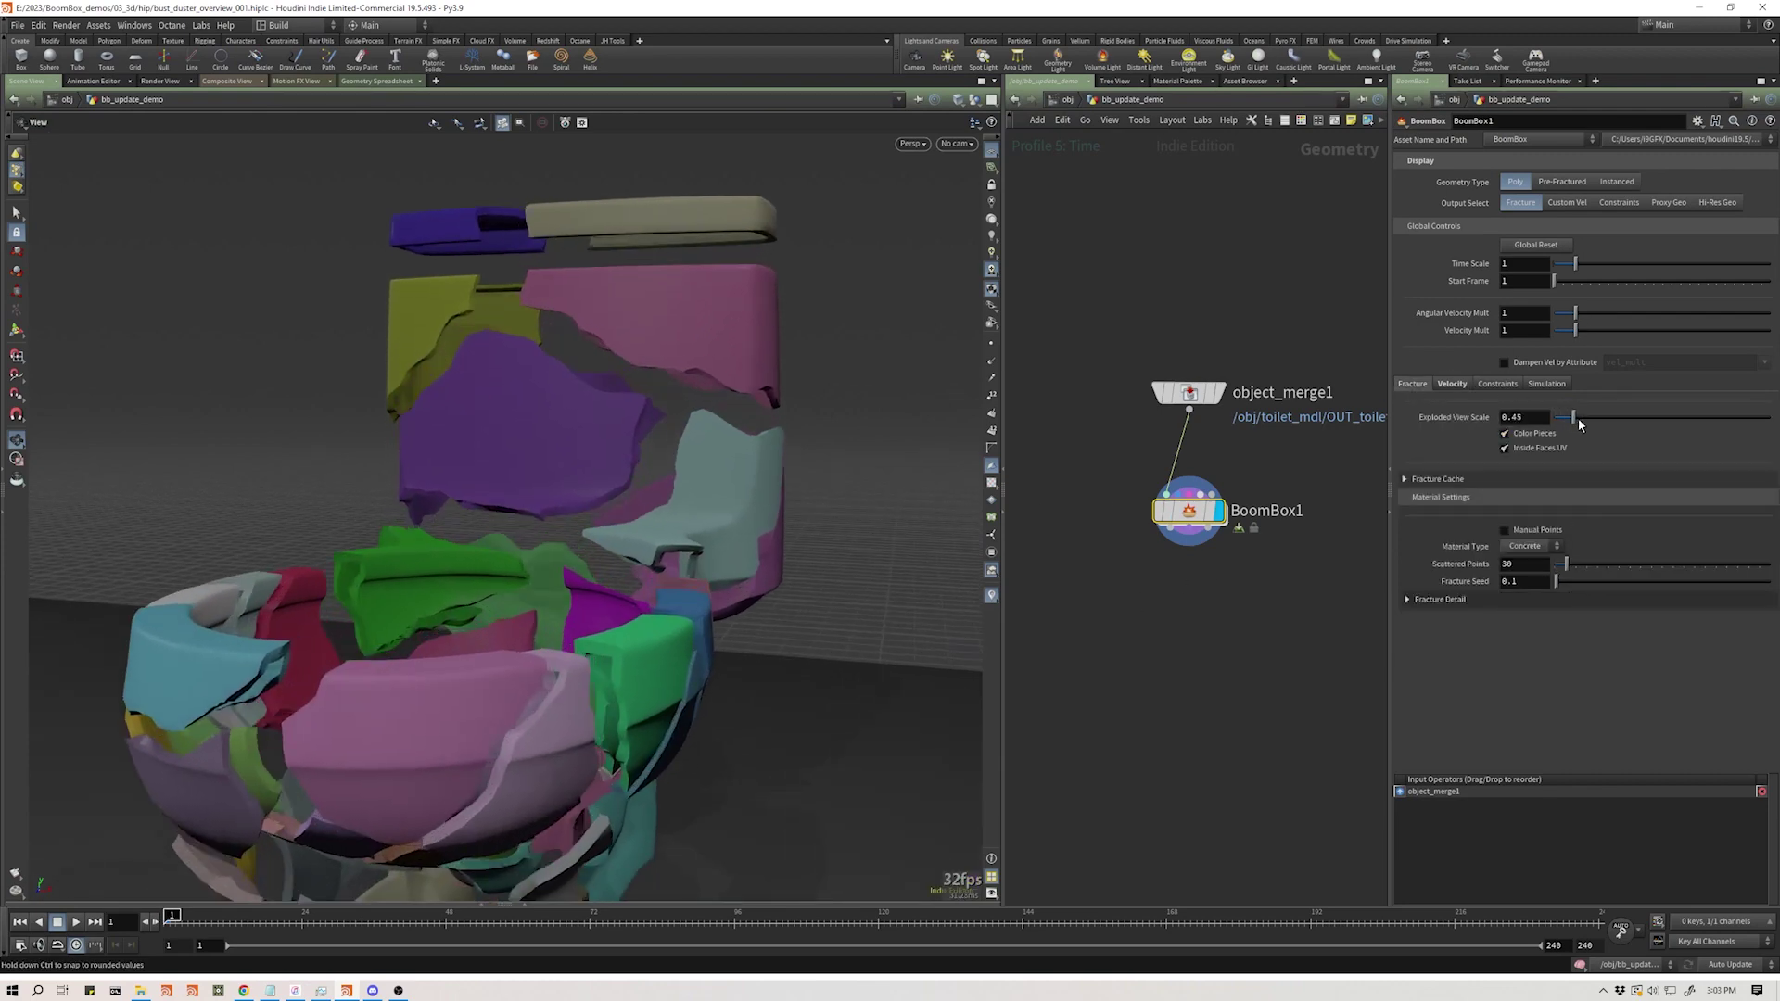
pyautogui.moveTo(830, 214); pyautogui.dragTo(649, 232)
pyautogui.moveTo(649, 232); pyautogui.dragTo(640, 431, button='middle')
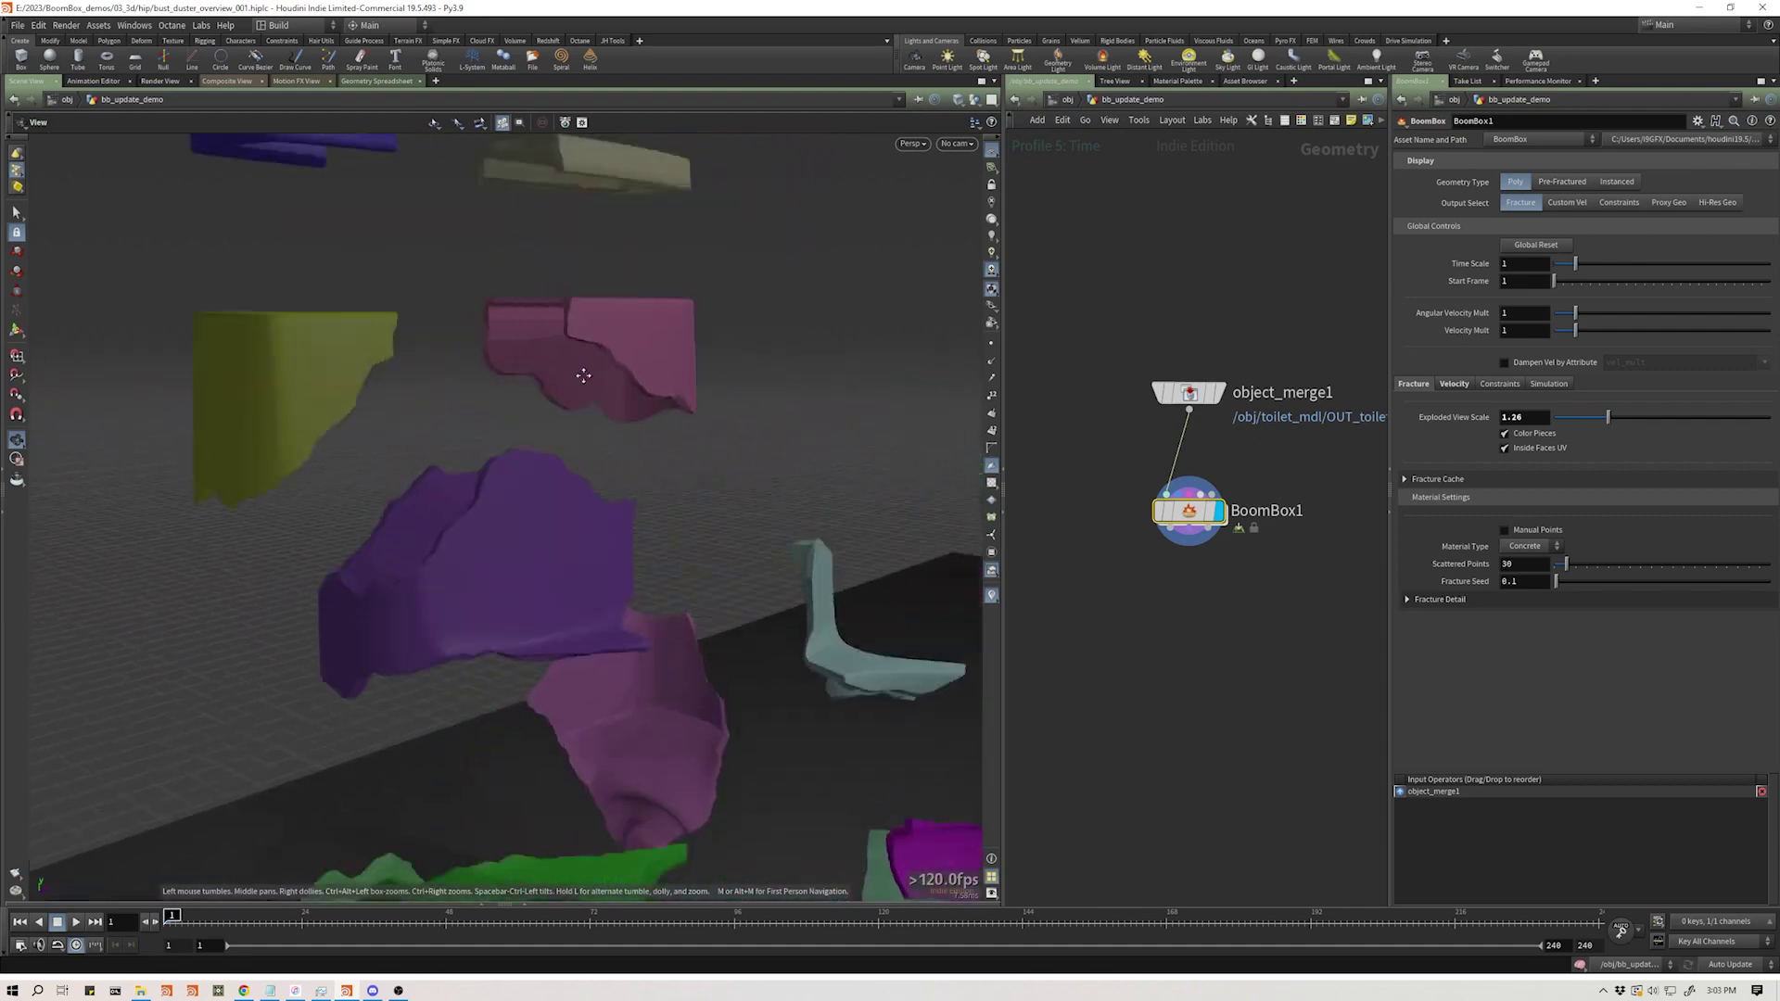
pyautogui.moveTo(639, 431); pyautogui.dragTo(453, 591)
pyautogui.moveTo(454, 591); pyautogui.dragTo(457, 627, button='right')
pyautogui.moveTo(457, 628); pyautogui.dragTo(501, 621)
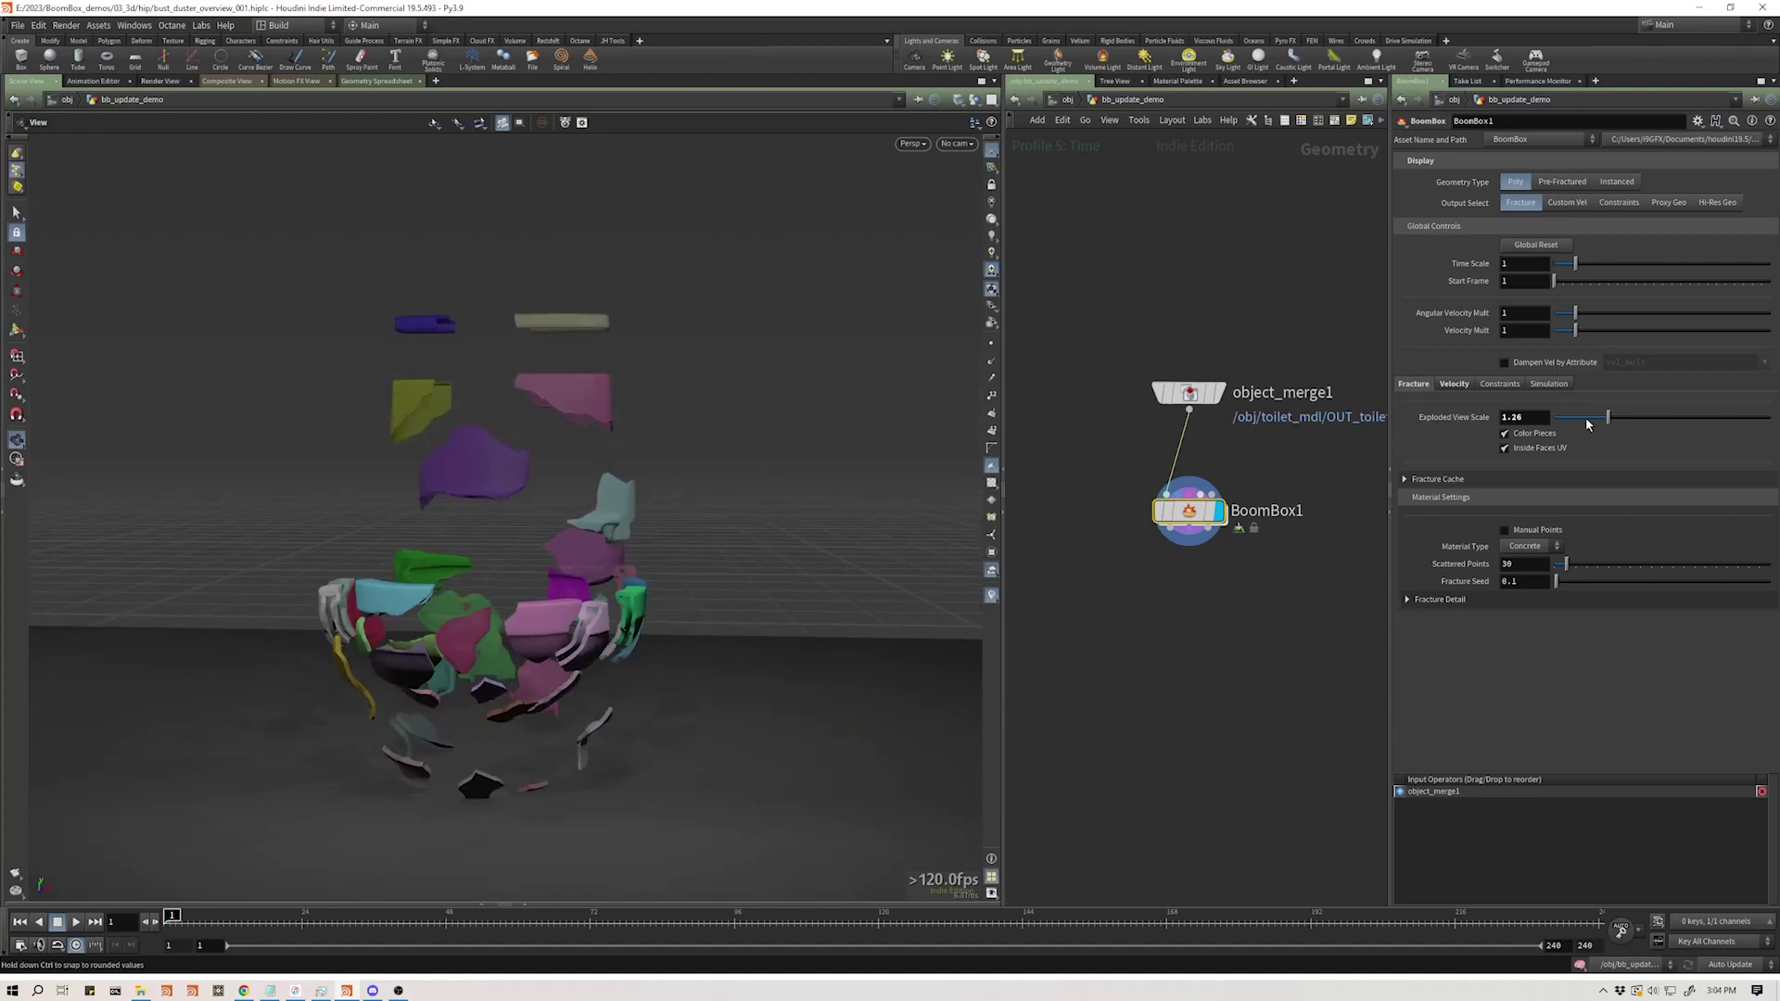
# - Lower the exploded view scale to about 0.05 to bring the fracture pieces back together
pyautogui.moveTo(1583, 419); pyautogui.dragTo(1557, 428)
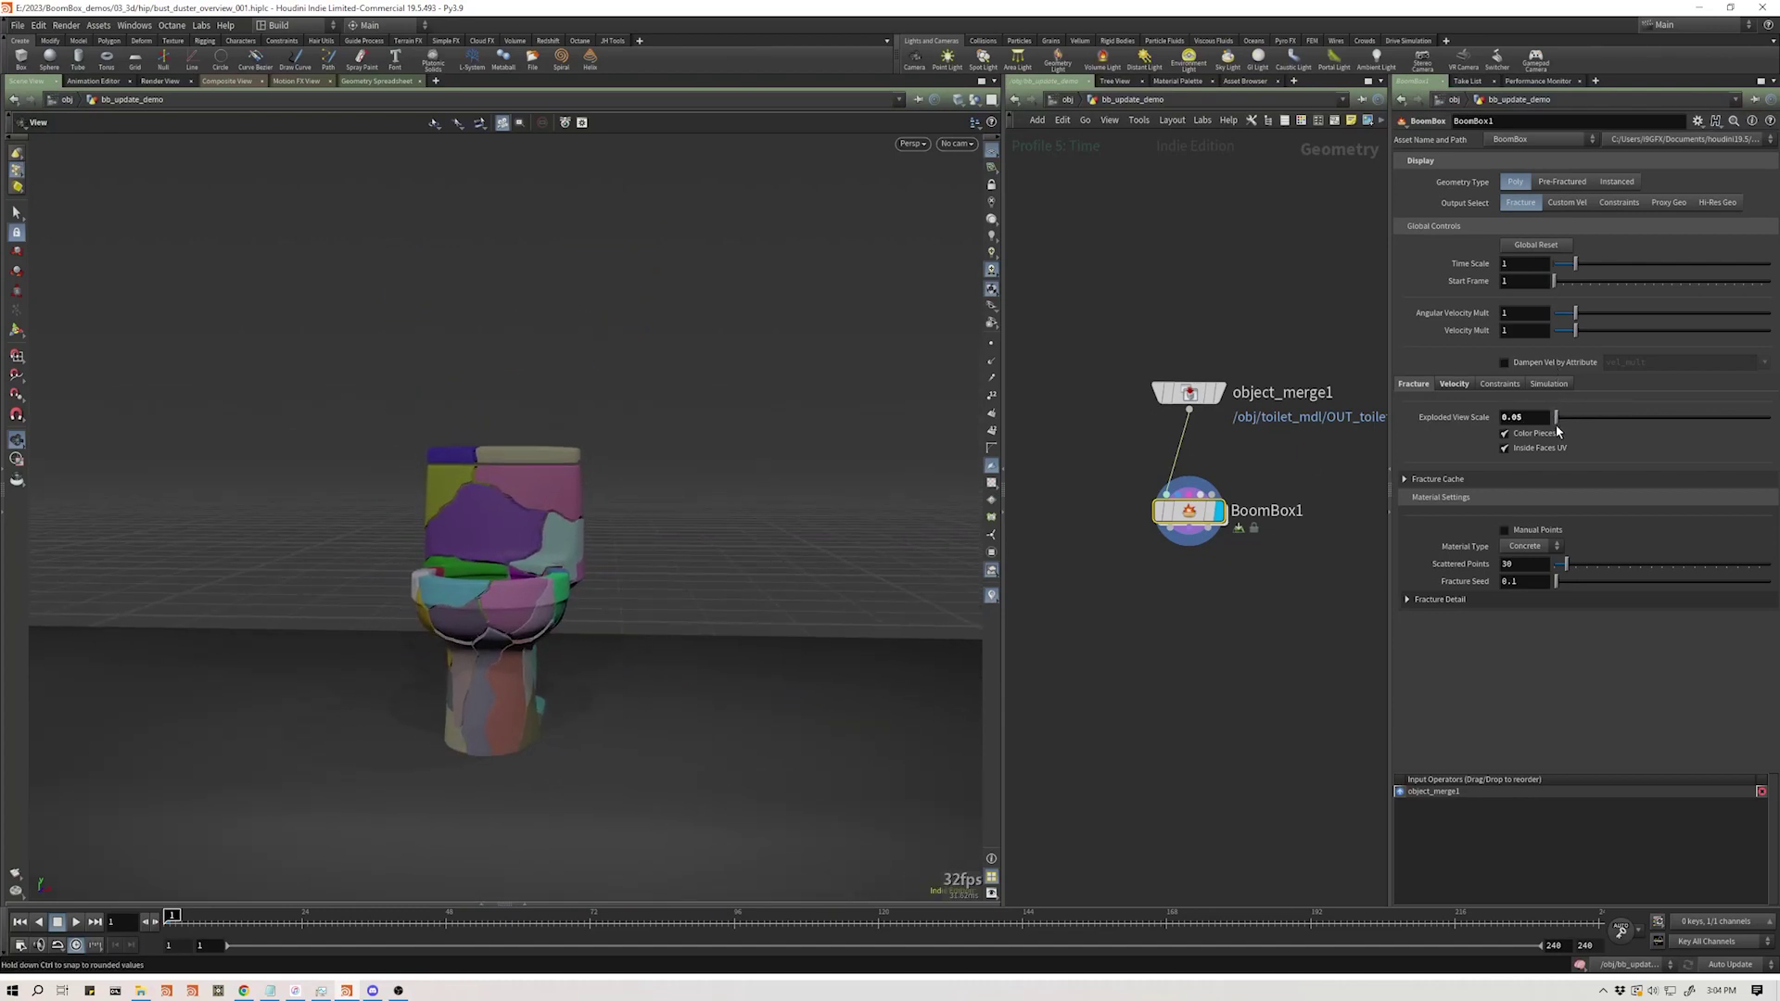
pyautogui.moveTo(683, 566); pyautogui.dragTo(529, 603)
pyautogui.moveTo(529, 604); pyautogui.dragTo(671, 520, button='right')
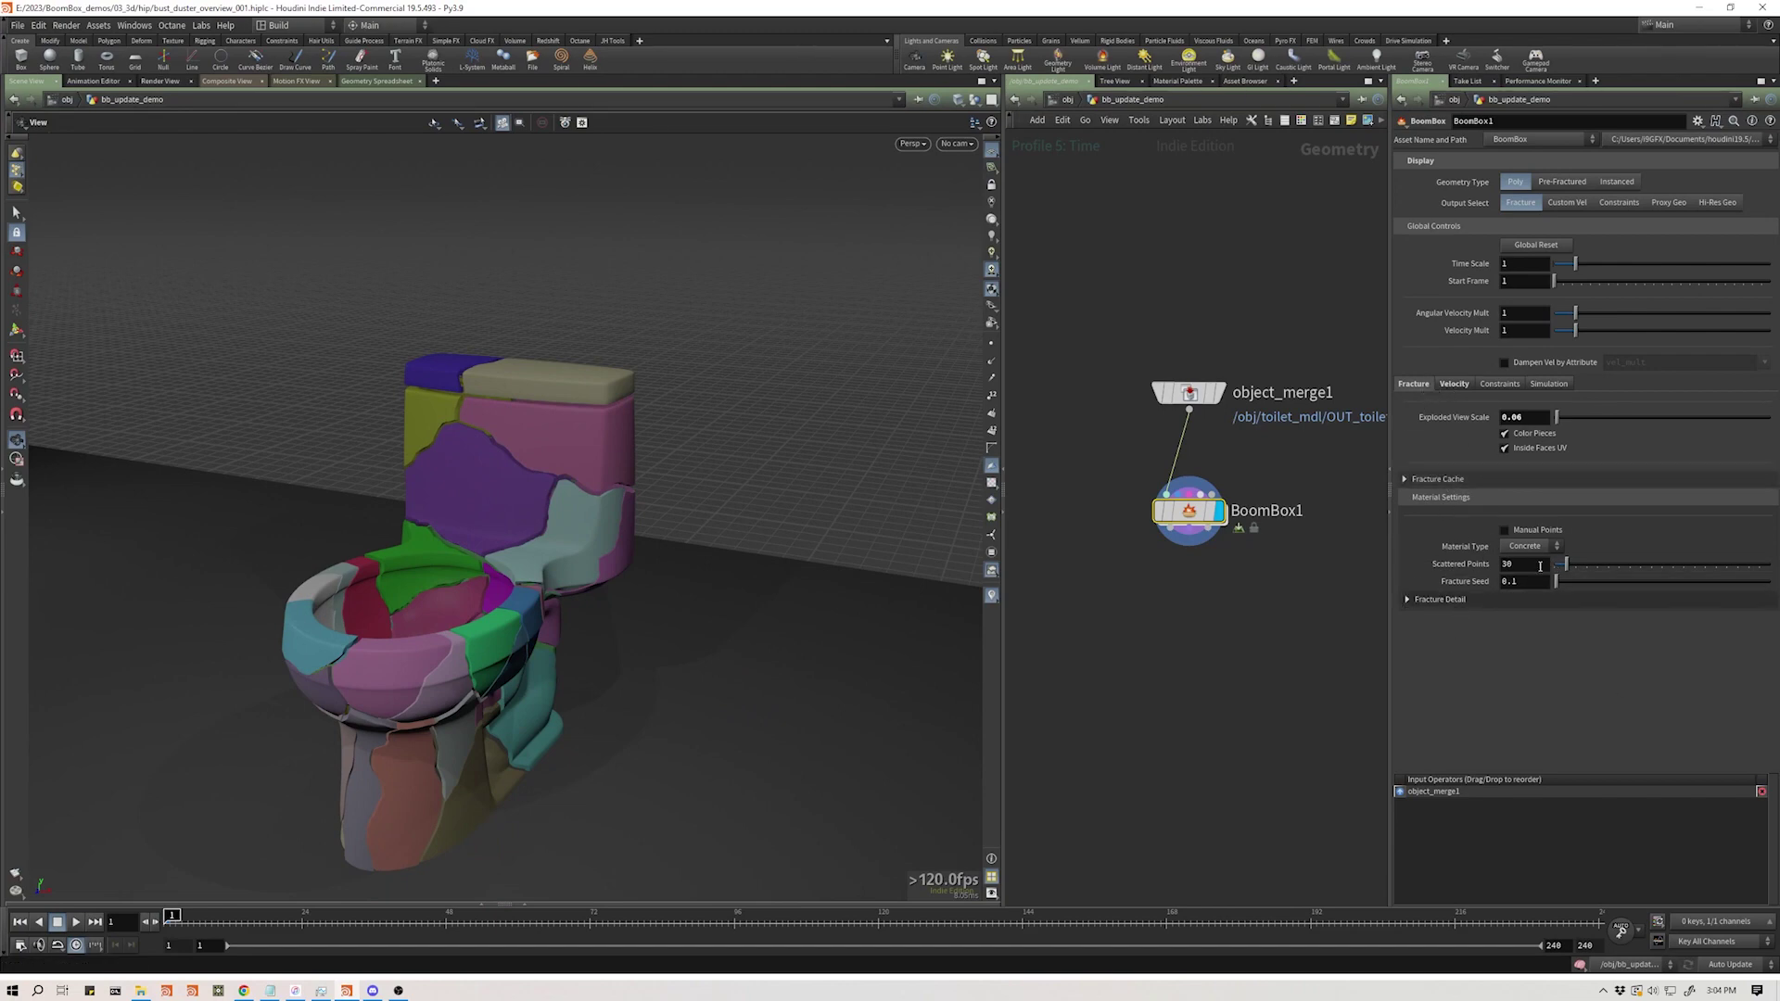
# - Set the fracture's scattered points to 120 and check the result from the front
pyautogui.write('120')
pyautogui.press('Return')
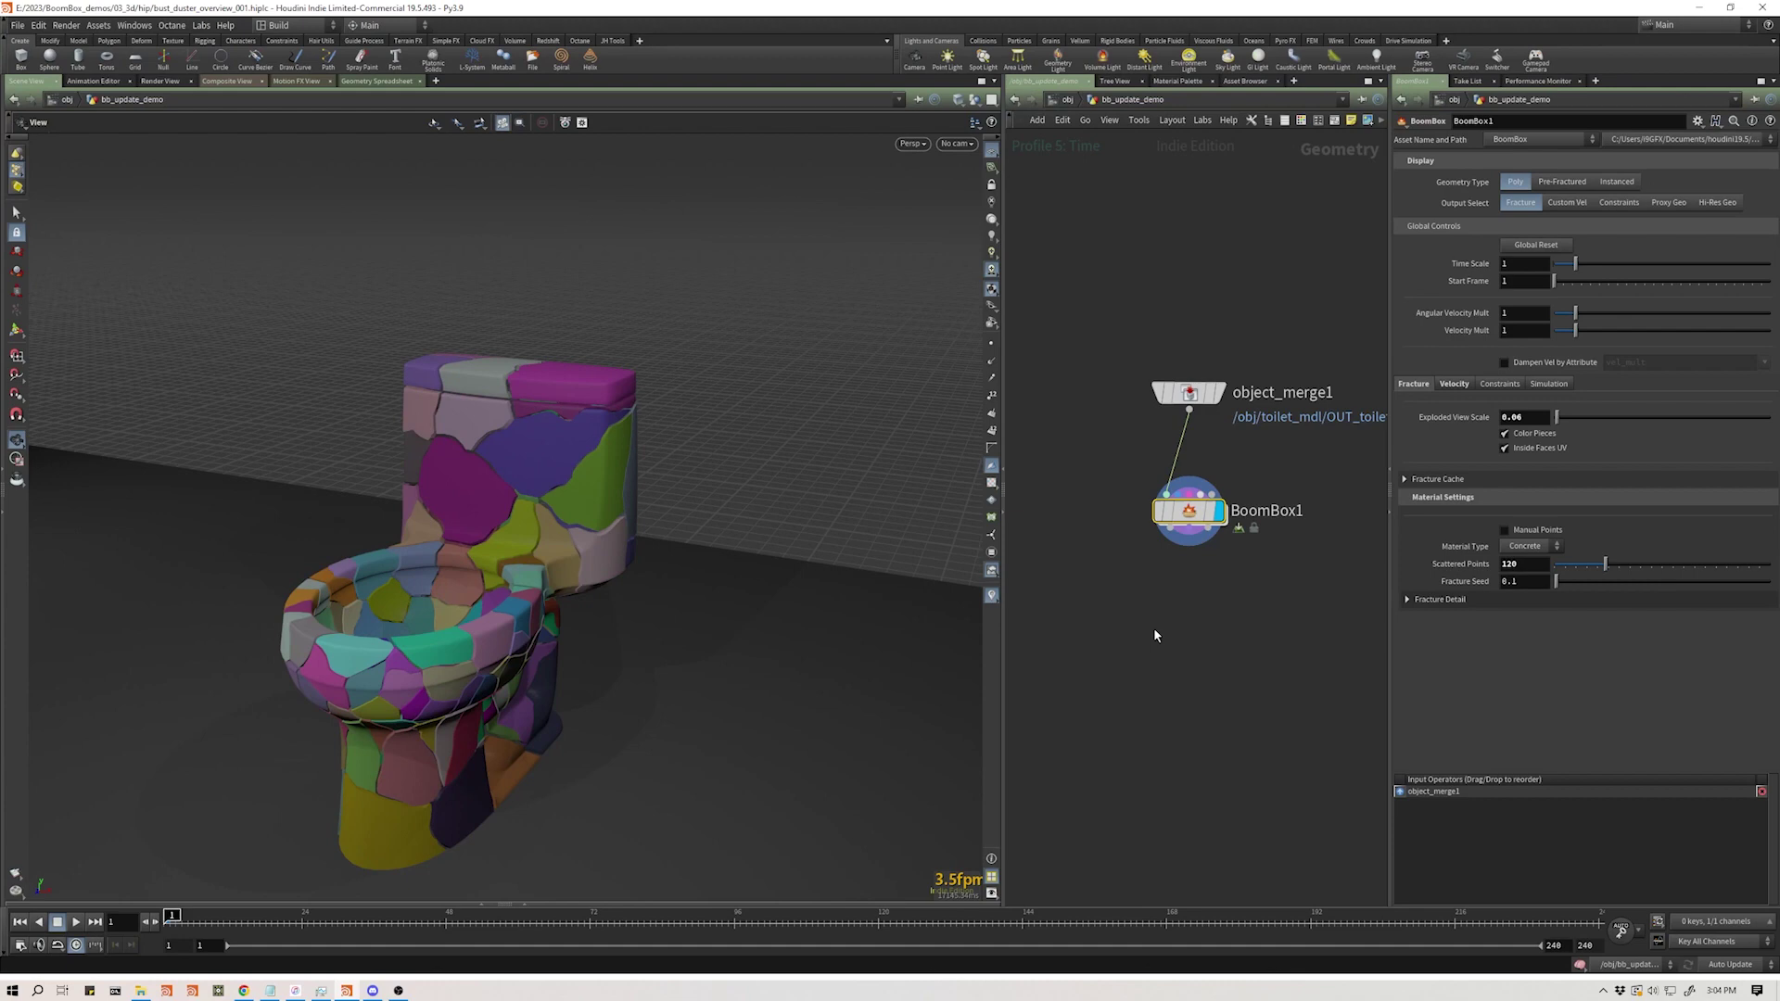
pyautogui.moveTo(389, 676); pyautogui.dragTo(459, 580)
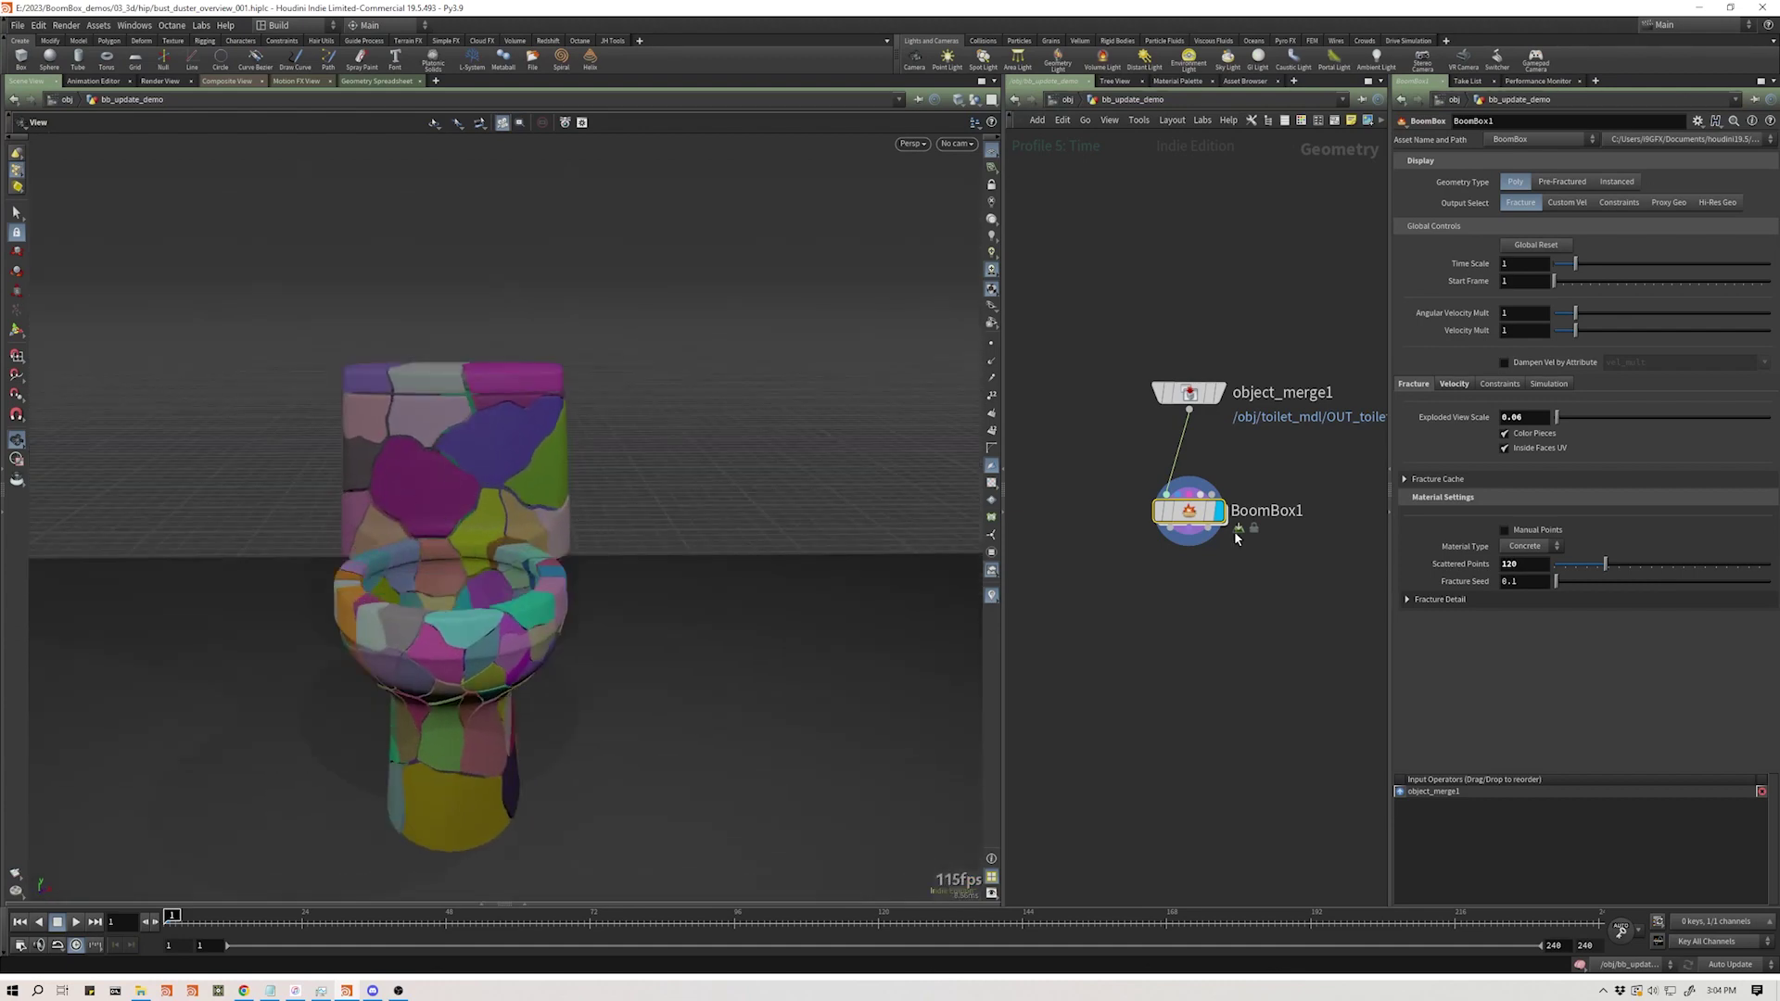
# - Set the fracture cache file to $HIP/../geo/bb_update.bgeo.sc and load the cached fracture from disk
pyautogui.click(1430, 478)
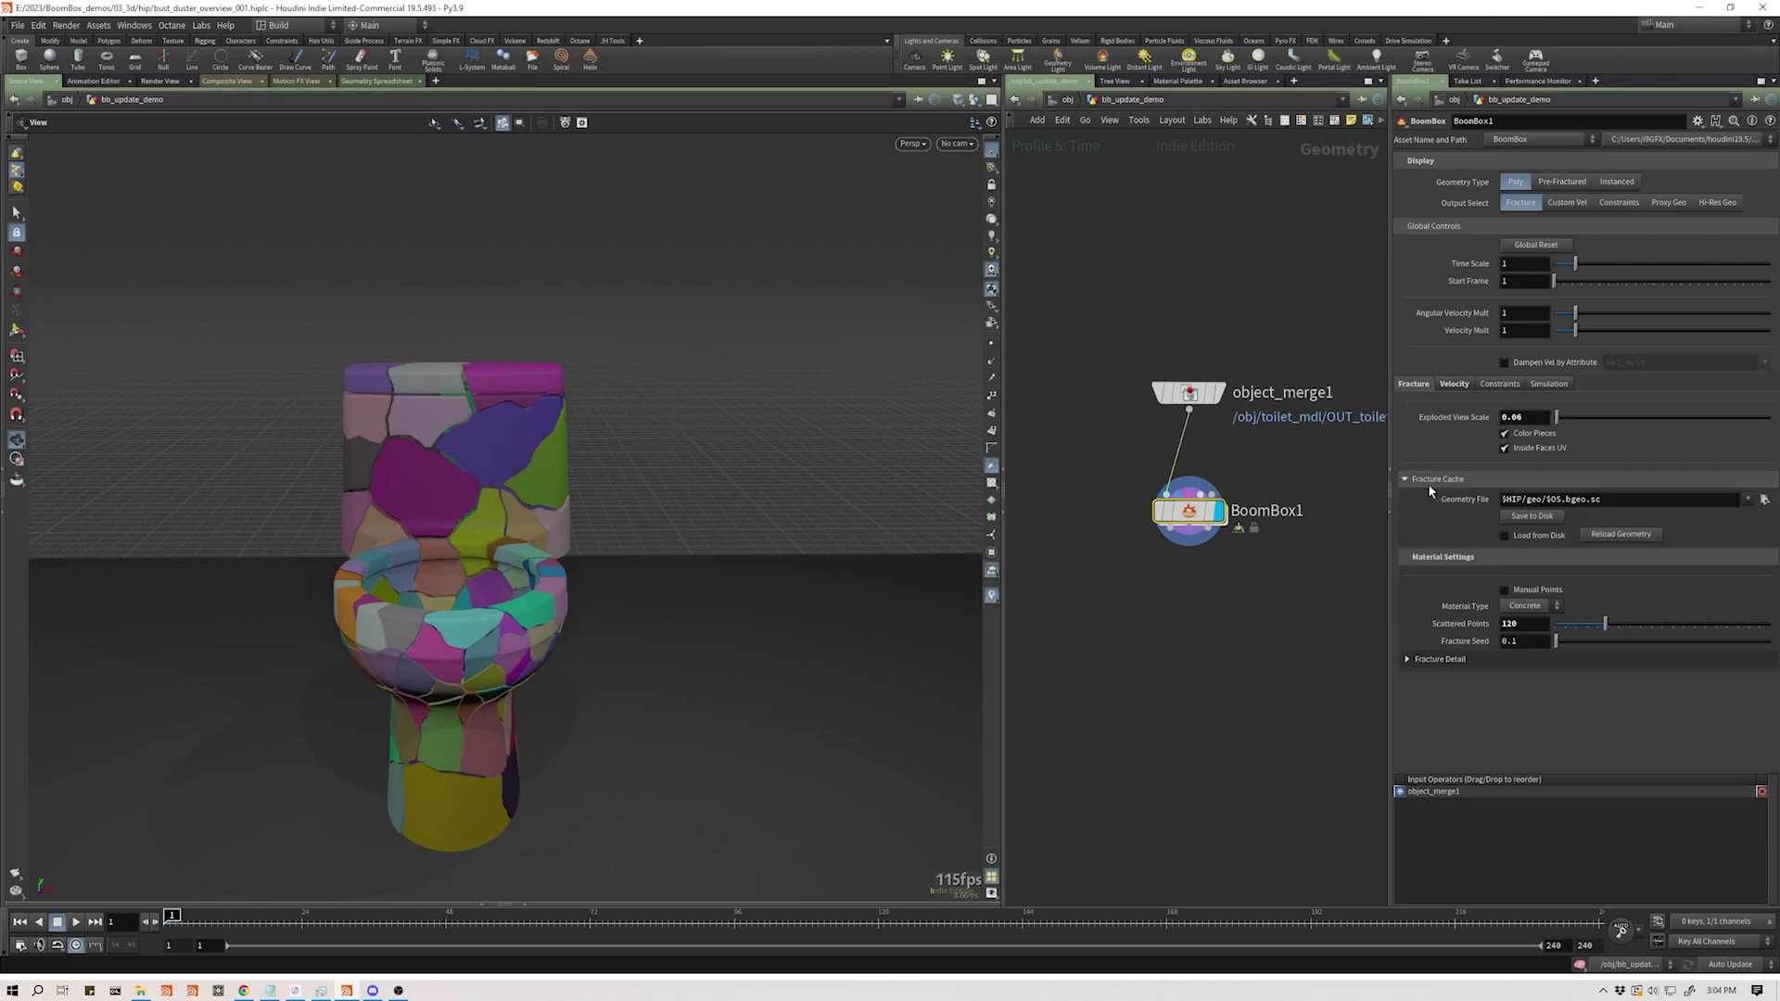
pyautogui.click(1561, 500)
pyautogui.press('BackSpace')
pyautogui.press('BackSpace')
pyautogui.press('BackSpace')
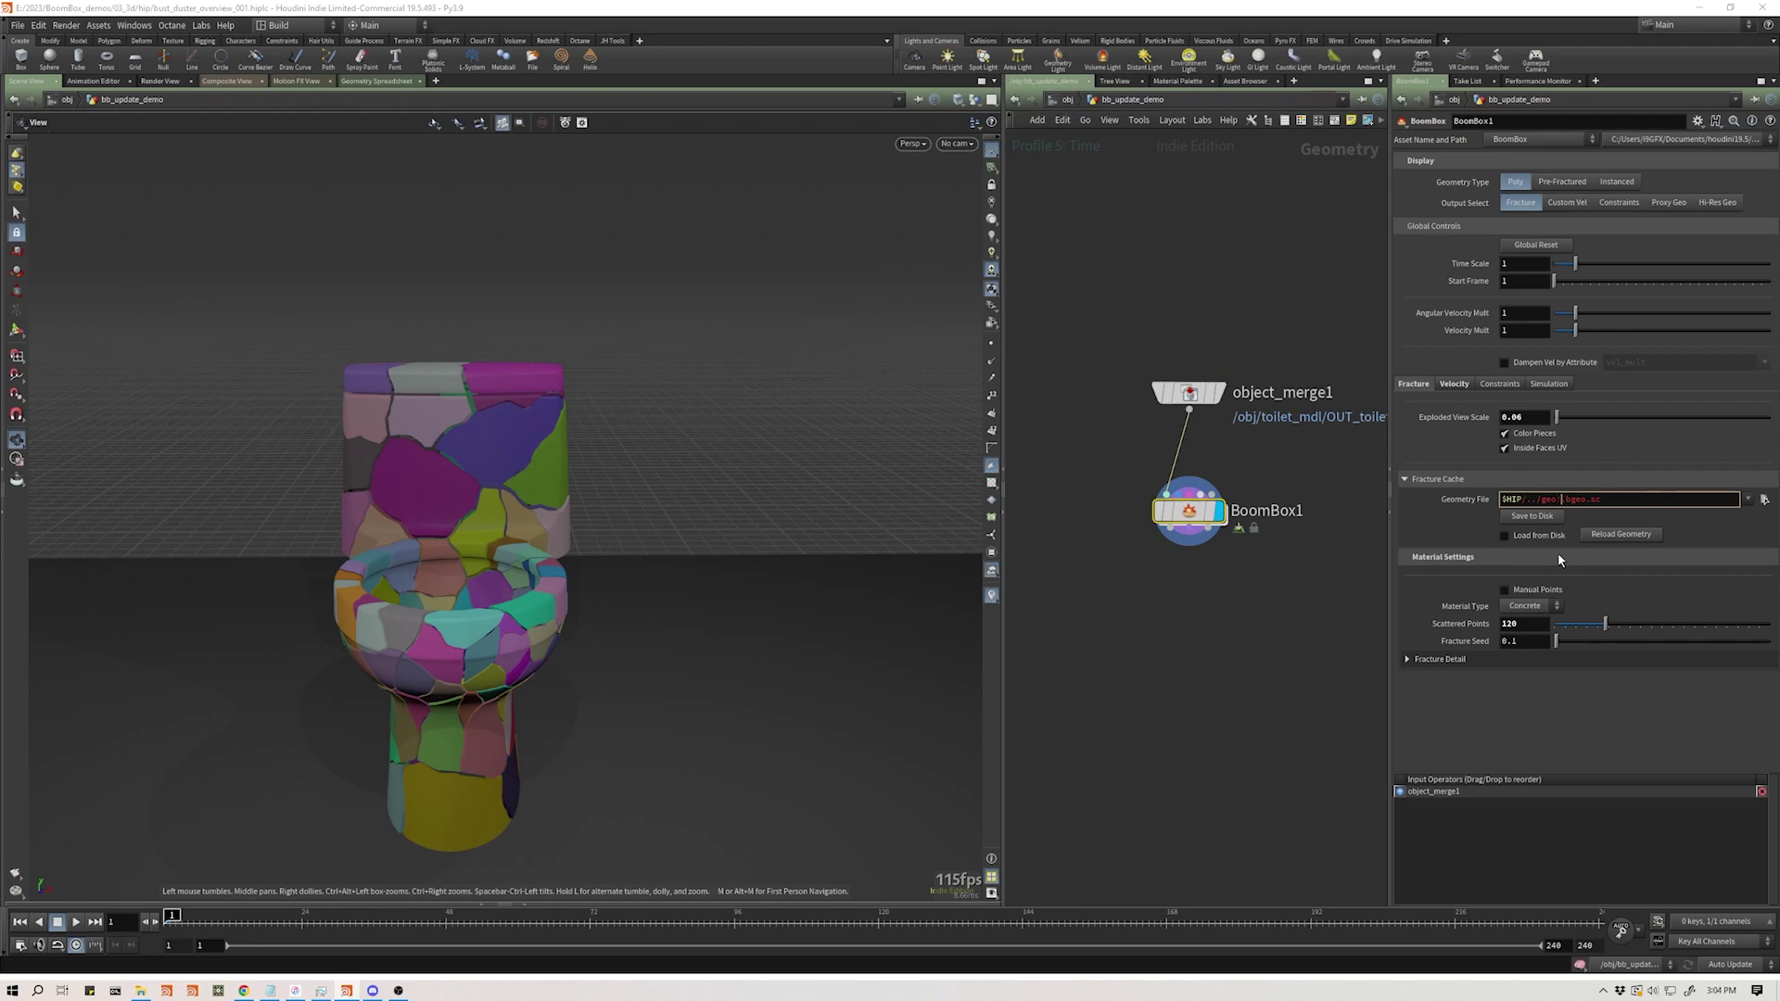
pyautogui.write('bb_preview')
pyautogui.click(1639, 537)
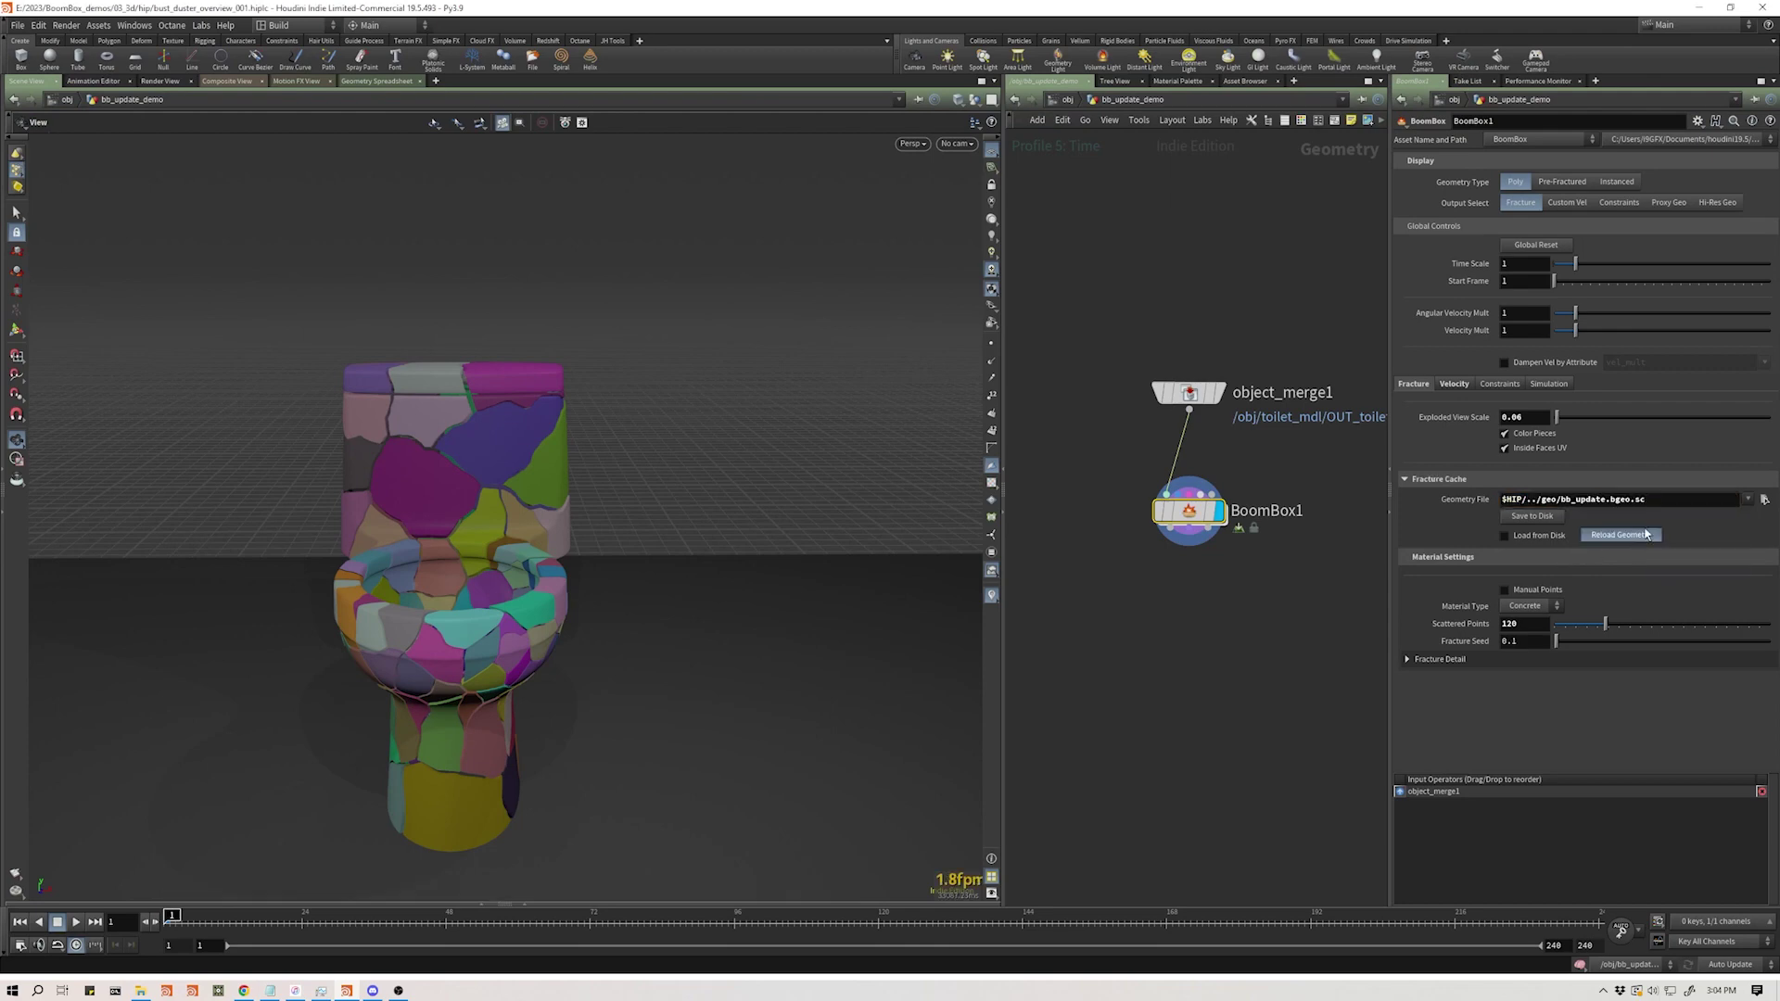
pyautogui.click(1542, 536)
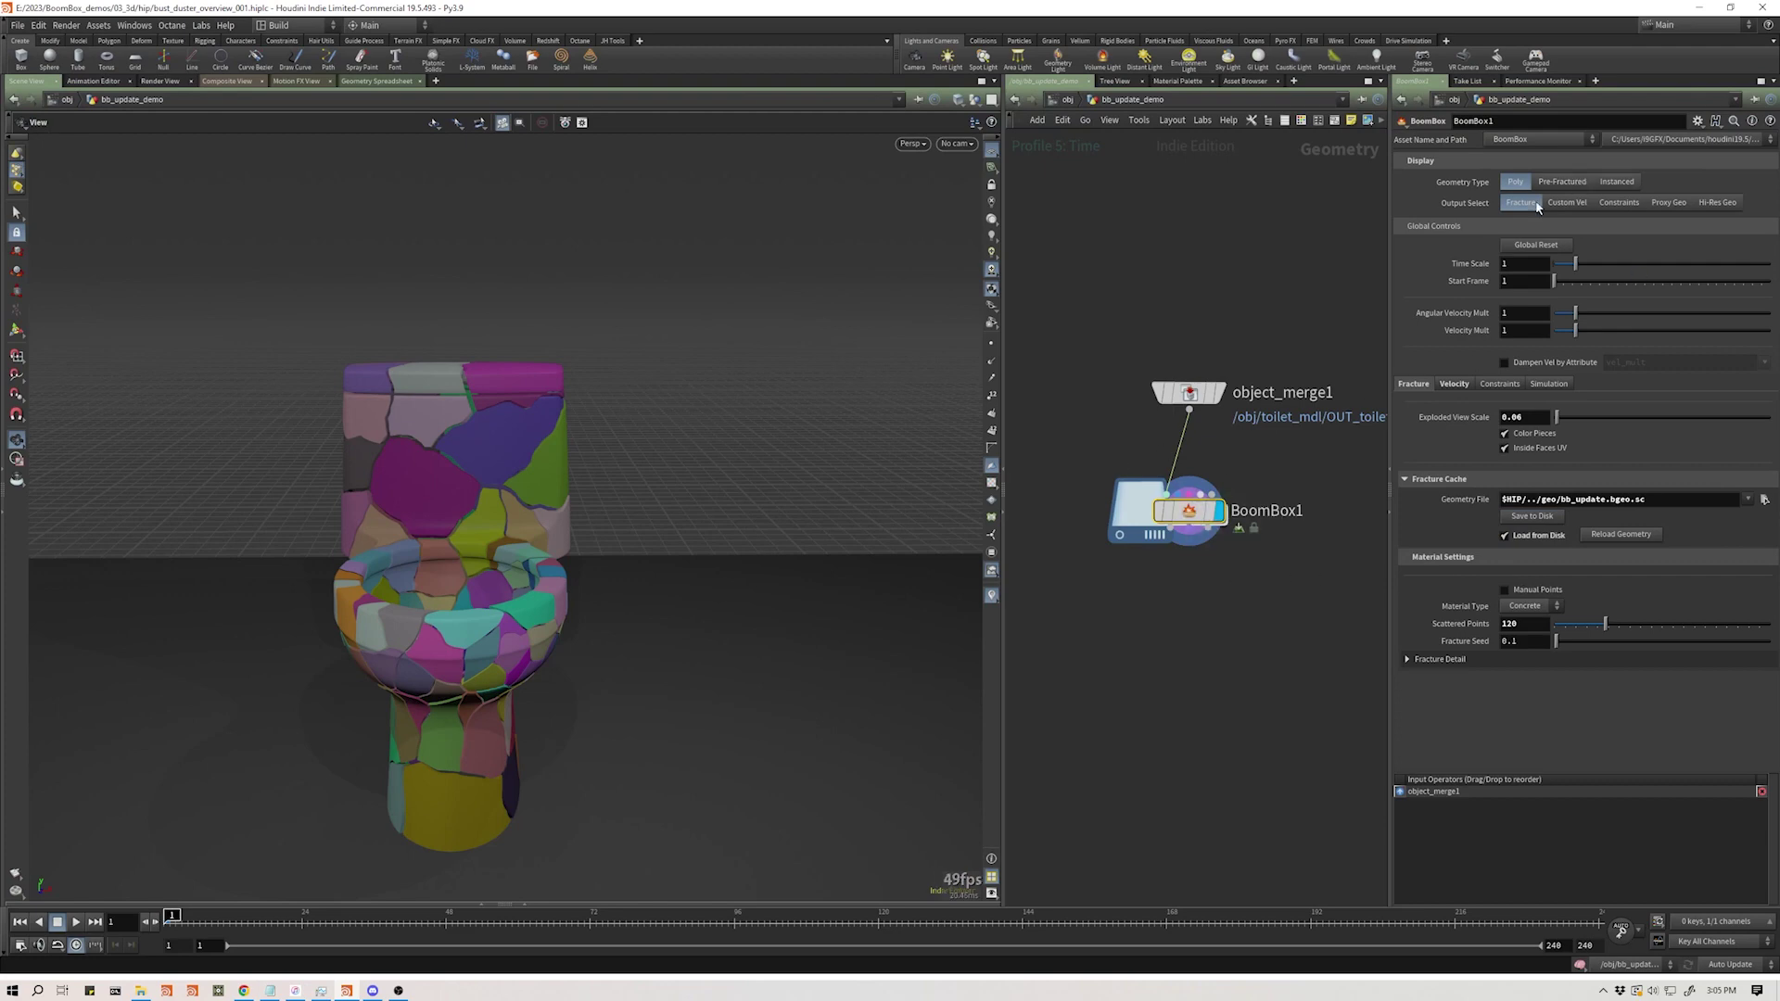
# - Switch the output to Hi-Res Geo and turn on velocity visualization
pyautogui.click(1730, 206)
pyautogui.moveTo(363, 570); pyautogui.dragTo(562, 636)
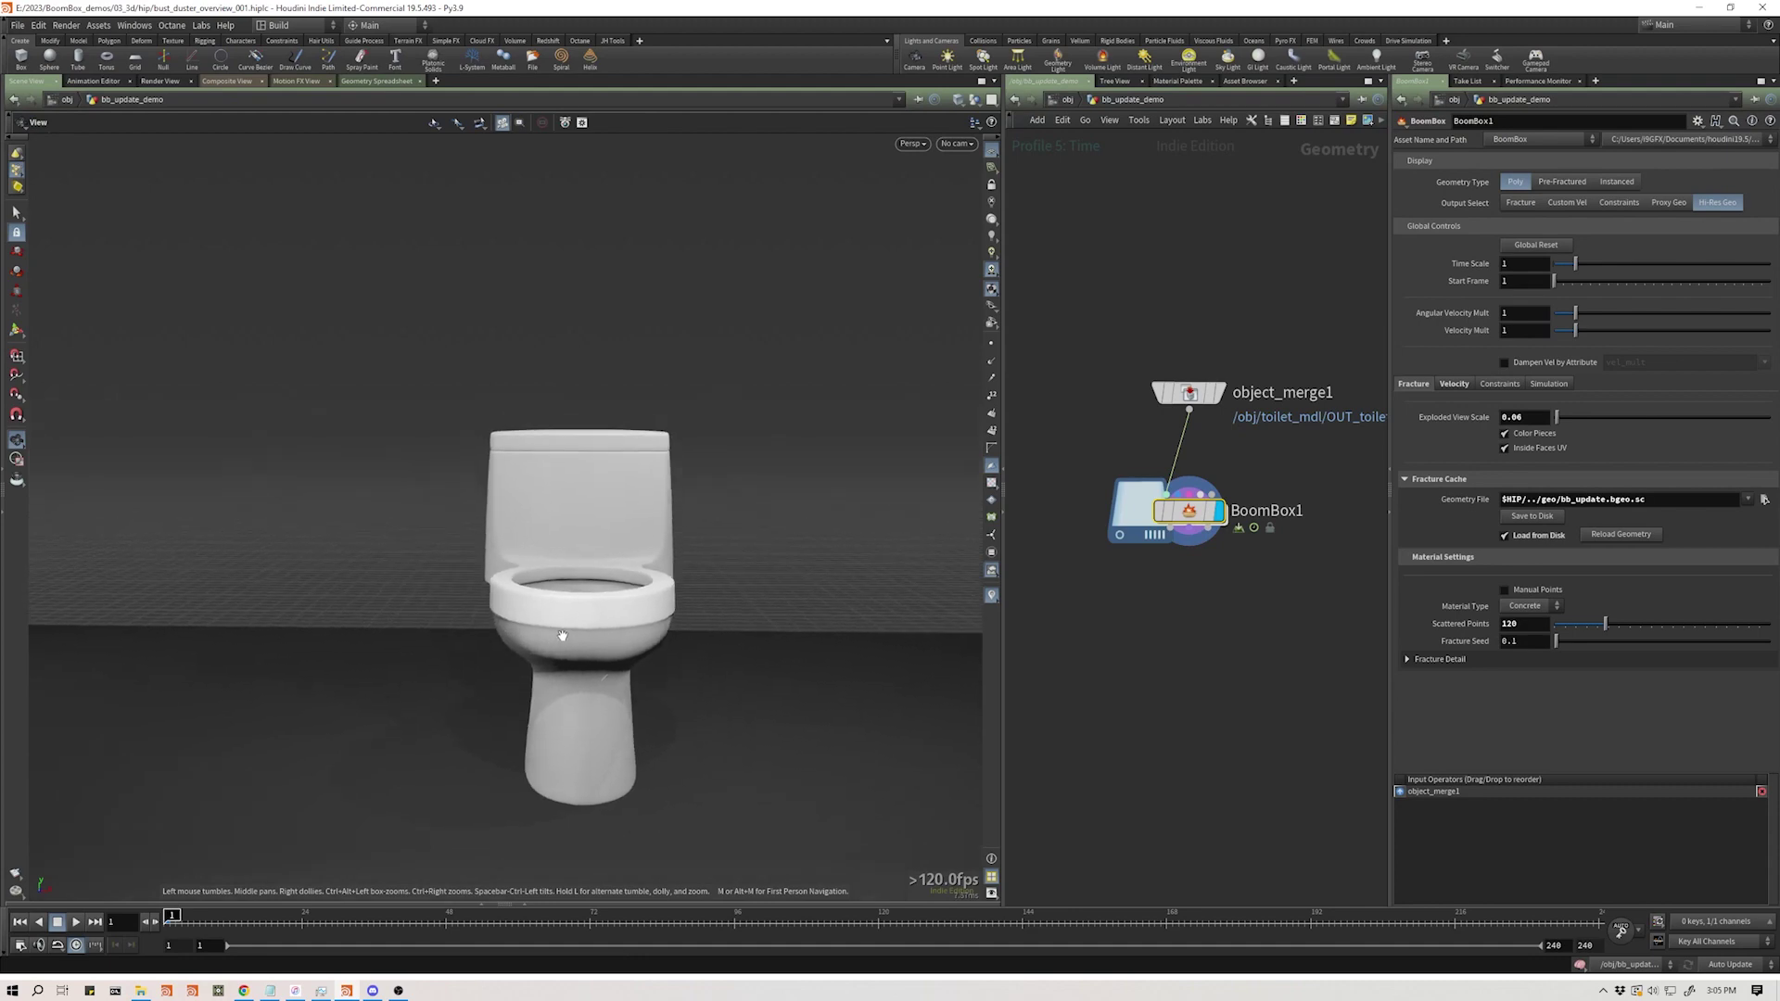
pyautogui.click(1454, 385)
pyautogui.click(1504, 411)
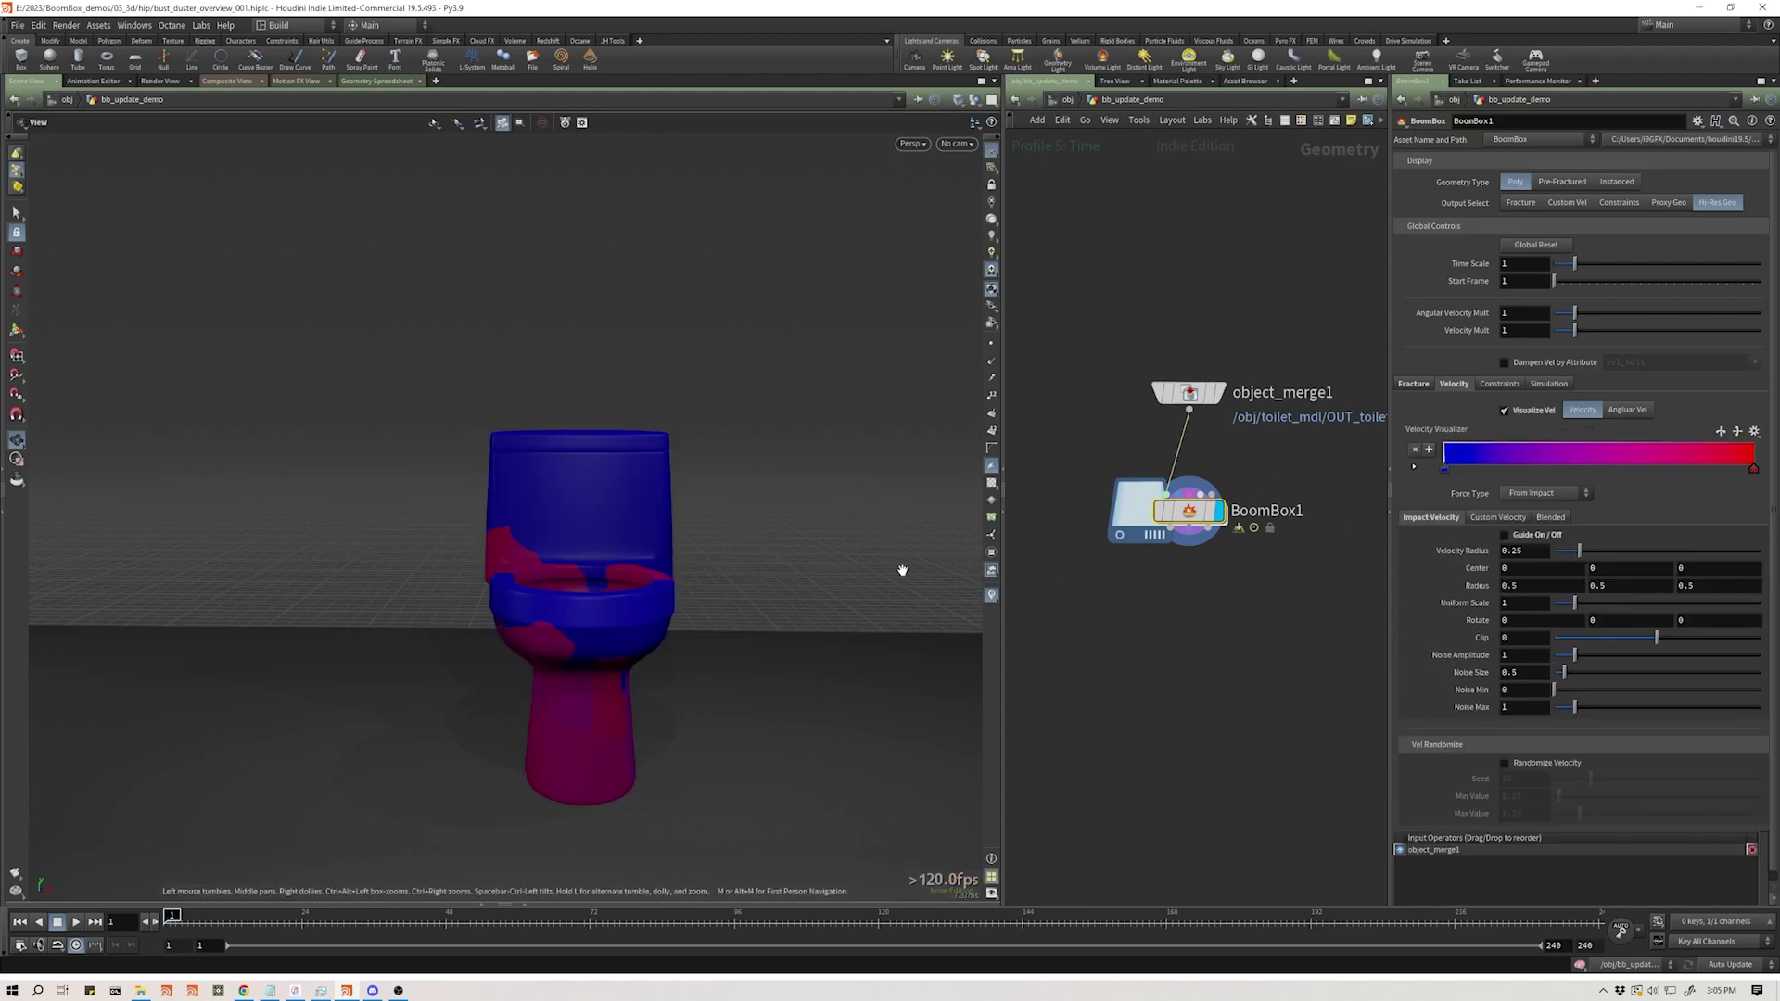
# - Show the impact velocity guide, raise its center to about Y 1.616 and rotate it about 35.65 degrees around X
pyautogui.click(1510, 536)
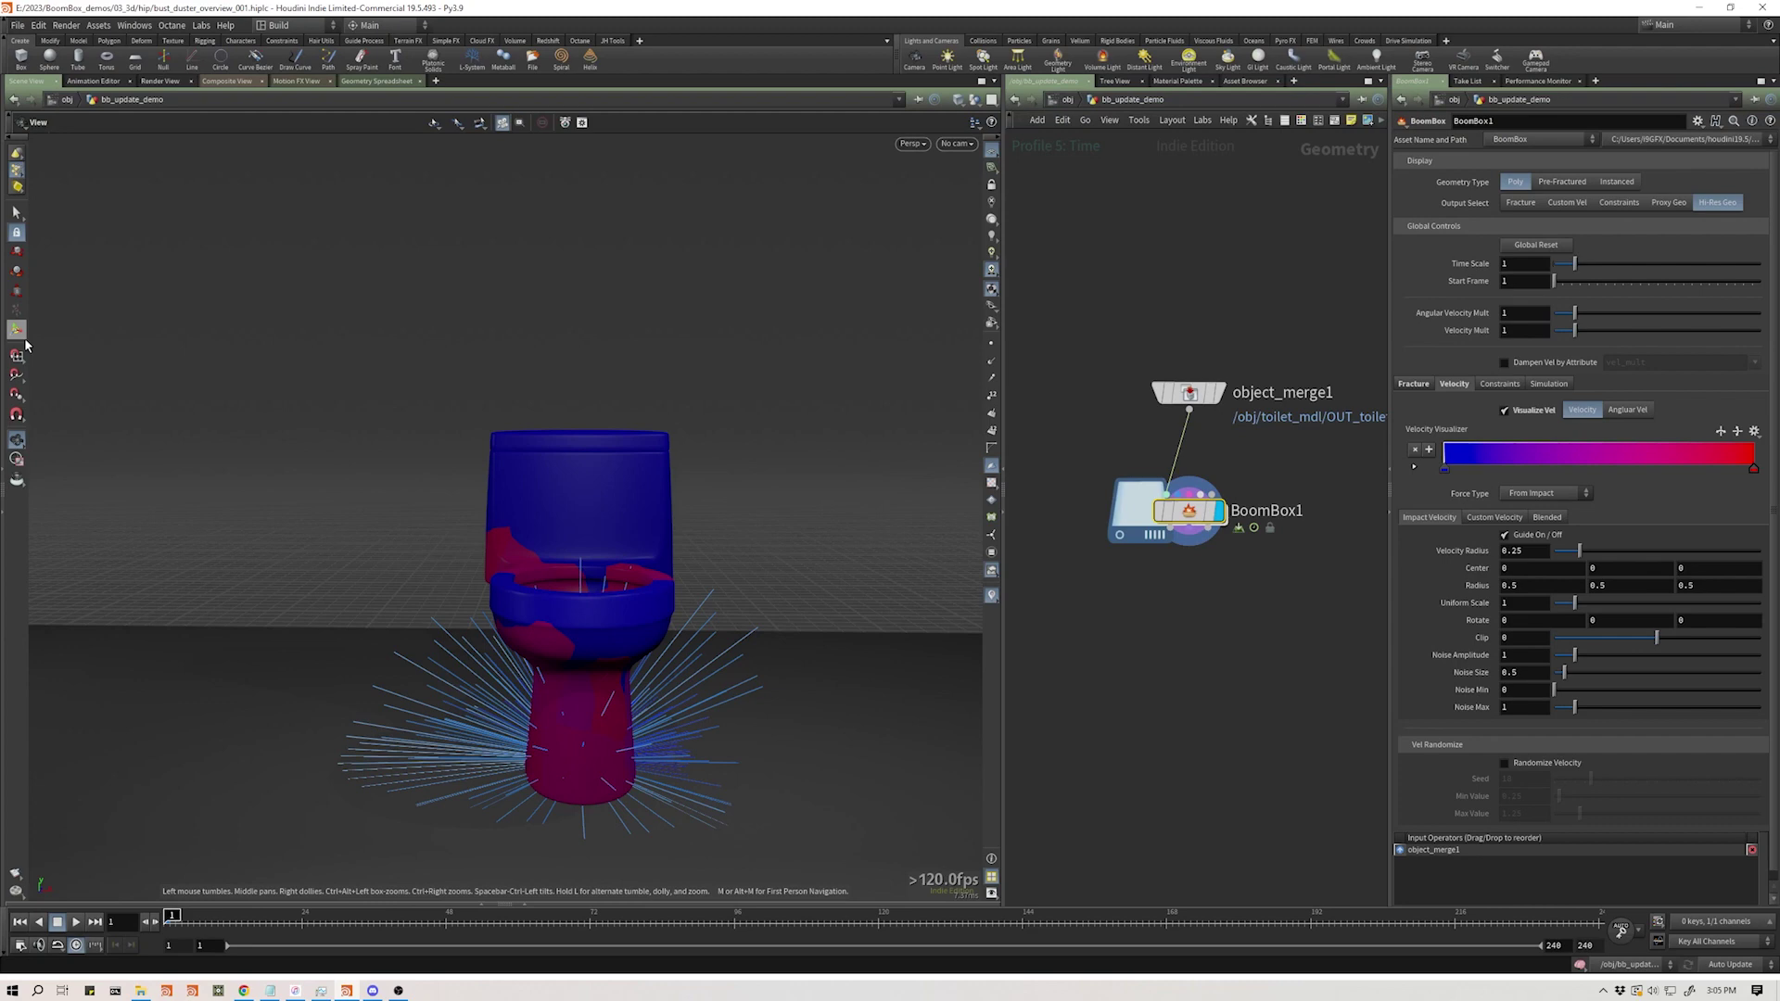
pyautogui.click(17, 332)
pyautogui.keyDown('alt'); pyautogui.moveTo(568, 575); pyautogui.dragTo(652, 628); pyautogui.keyUp('alt')
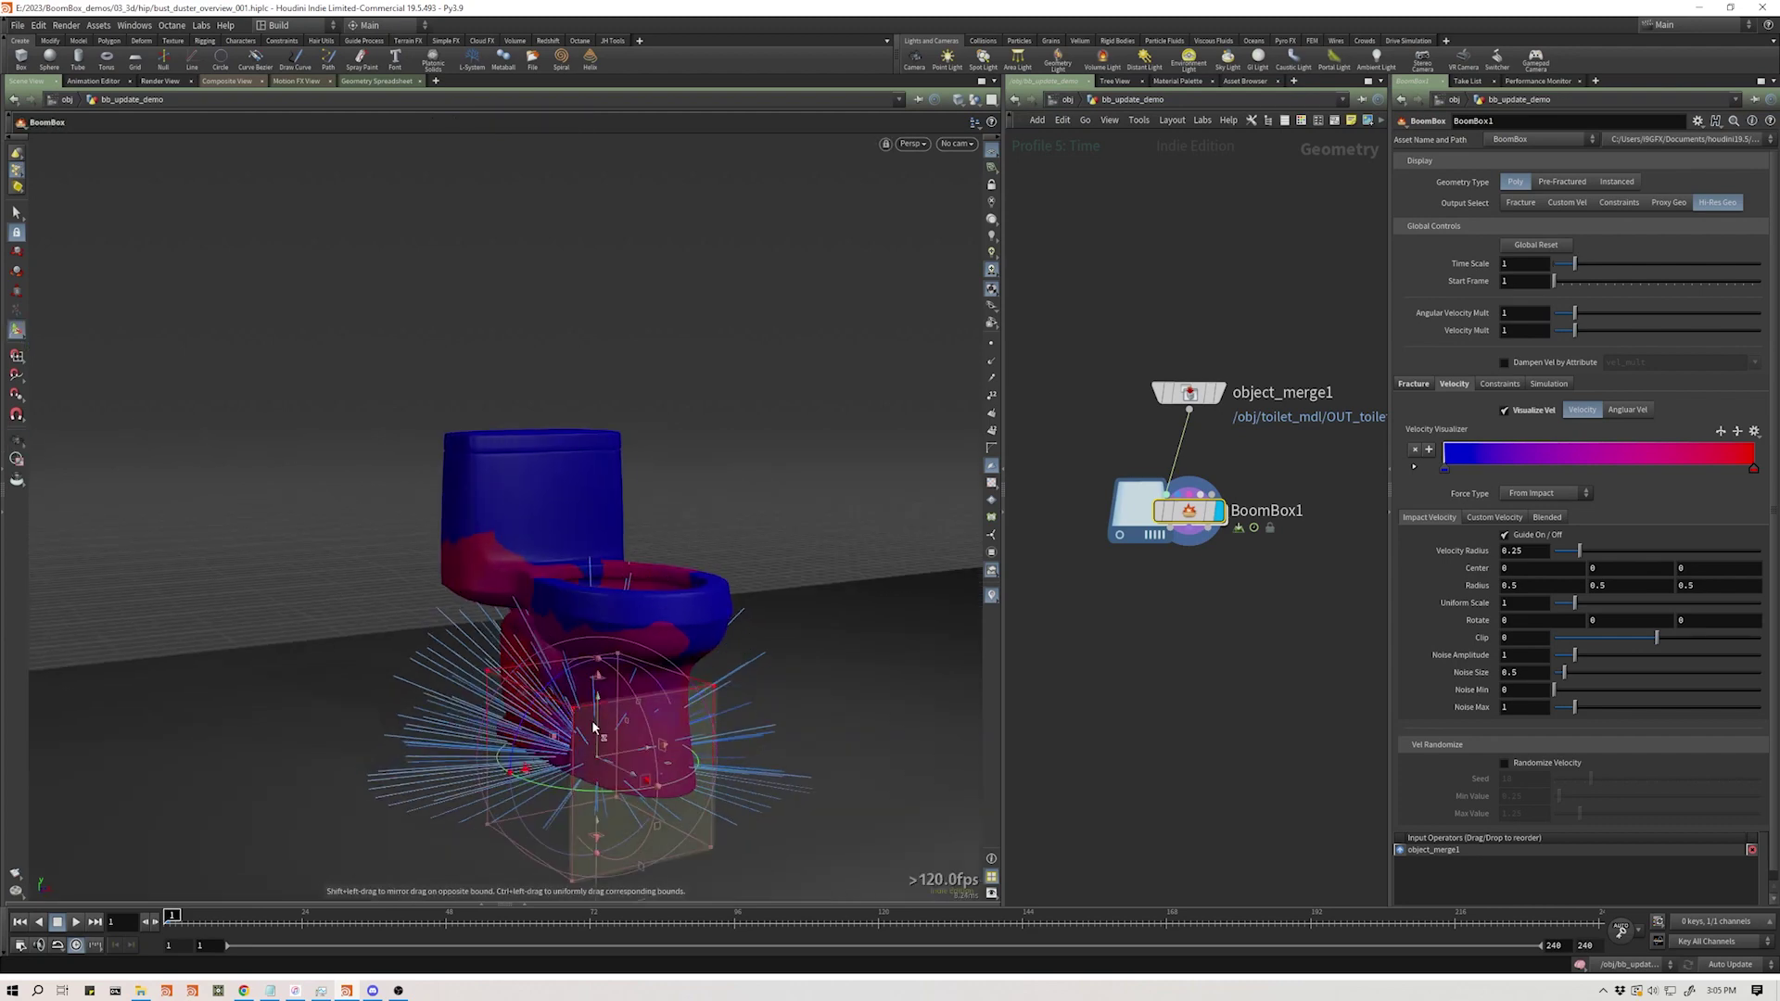
pyautogui.moveTo(593, 727); pyautogui.dragTo(704, 532)
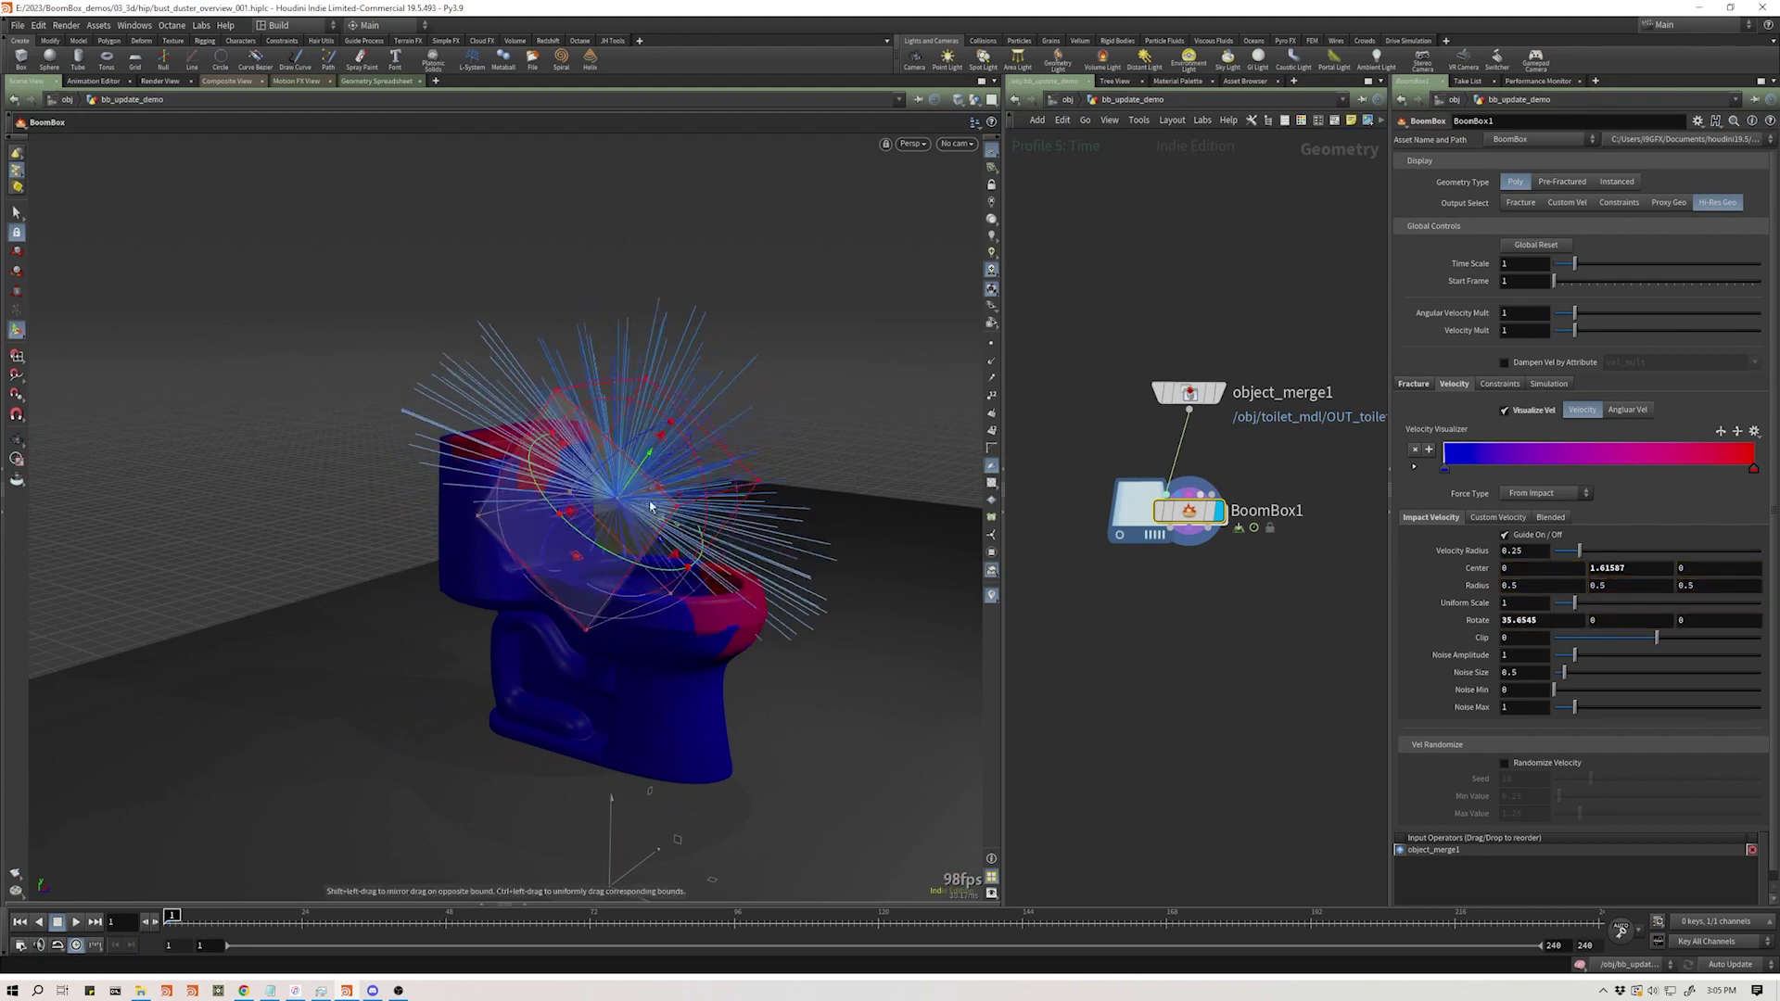
# - Set the impact velocity clip to 0.318 and move the guide's center to about Y 1.118, Z -0.357
pyautogui.moveTo(1657, 638); pyautogui.dragTo(1689, 638)
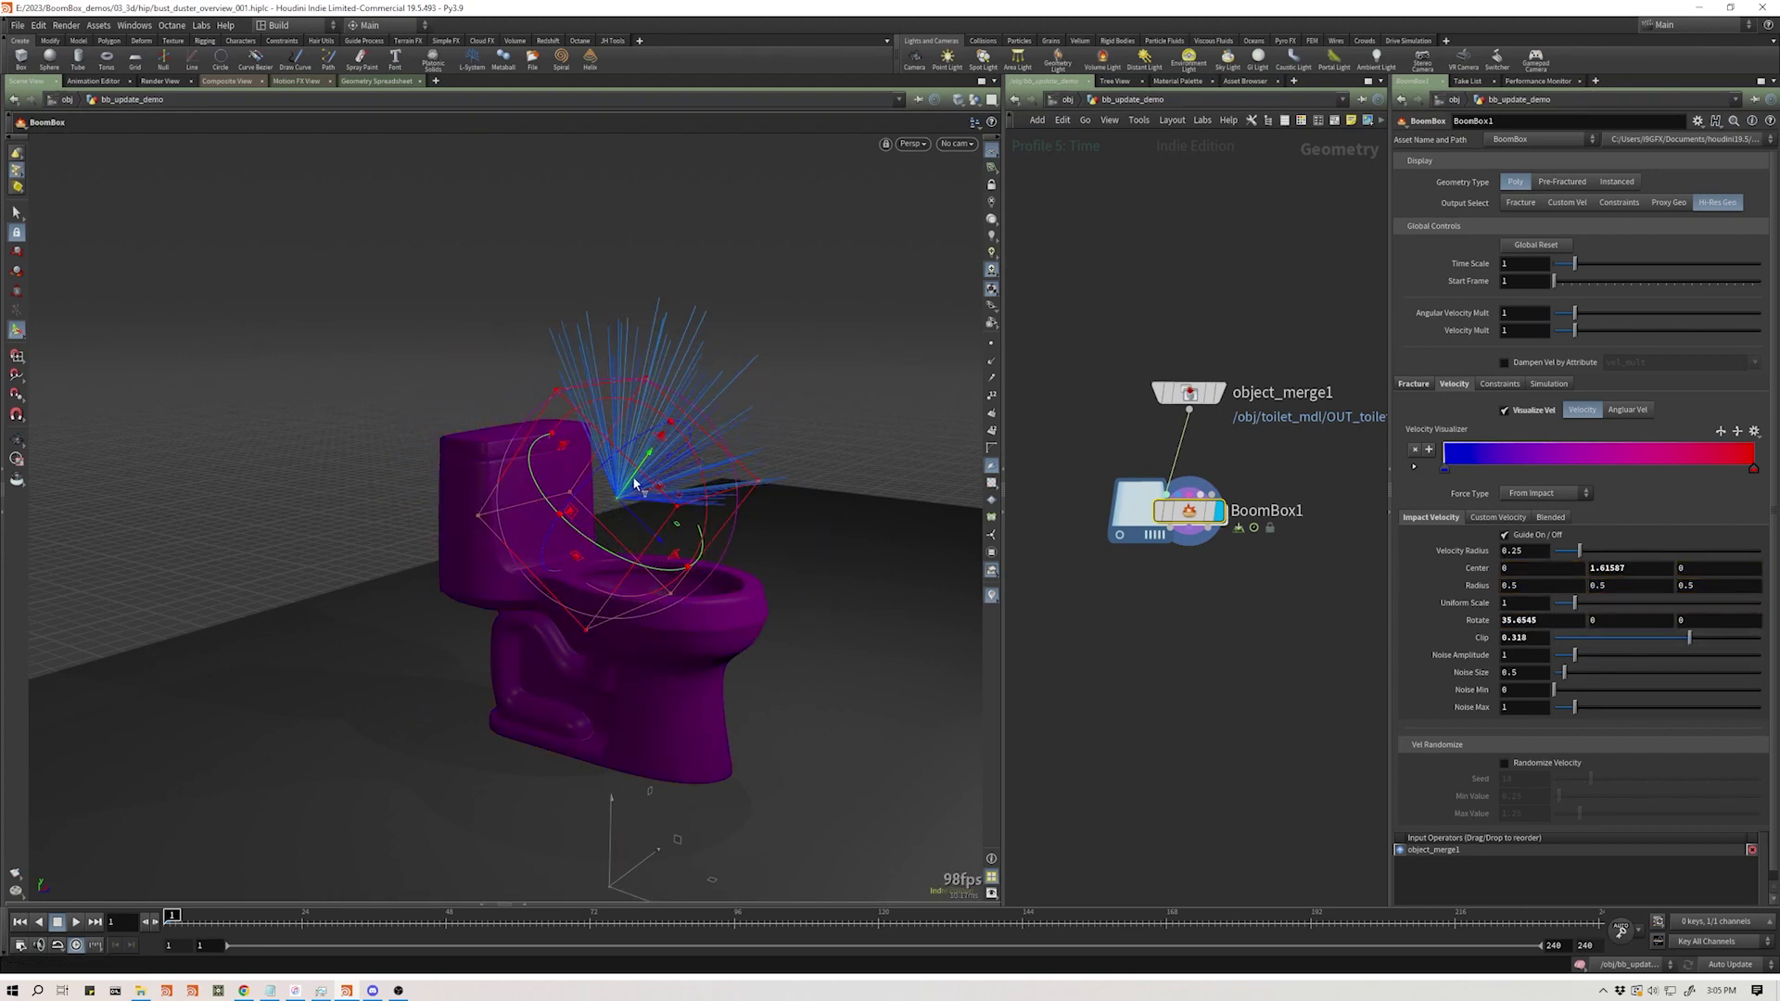
pyautogui.moveTo(705, 547); pyautogui.dragTo(552, 545)
pyautogui.keyDown('alt'); pyautogui.moveTo(157, 491); pyautogui.dragTo(505, 564, button='middle'); pyautogui.keyUp('alt')
pyautogui.keyDown('alt'); pyautogui.moveTo(505, 565); pyautogui.dragTo(569, 537, button='right'); pyautogui.keyUp('alt')
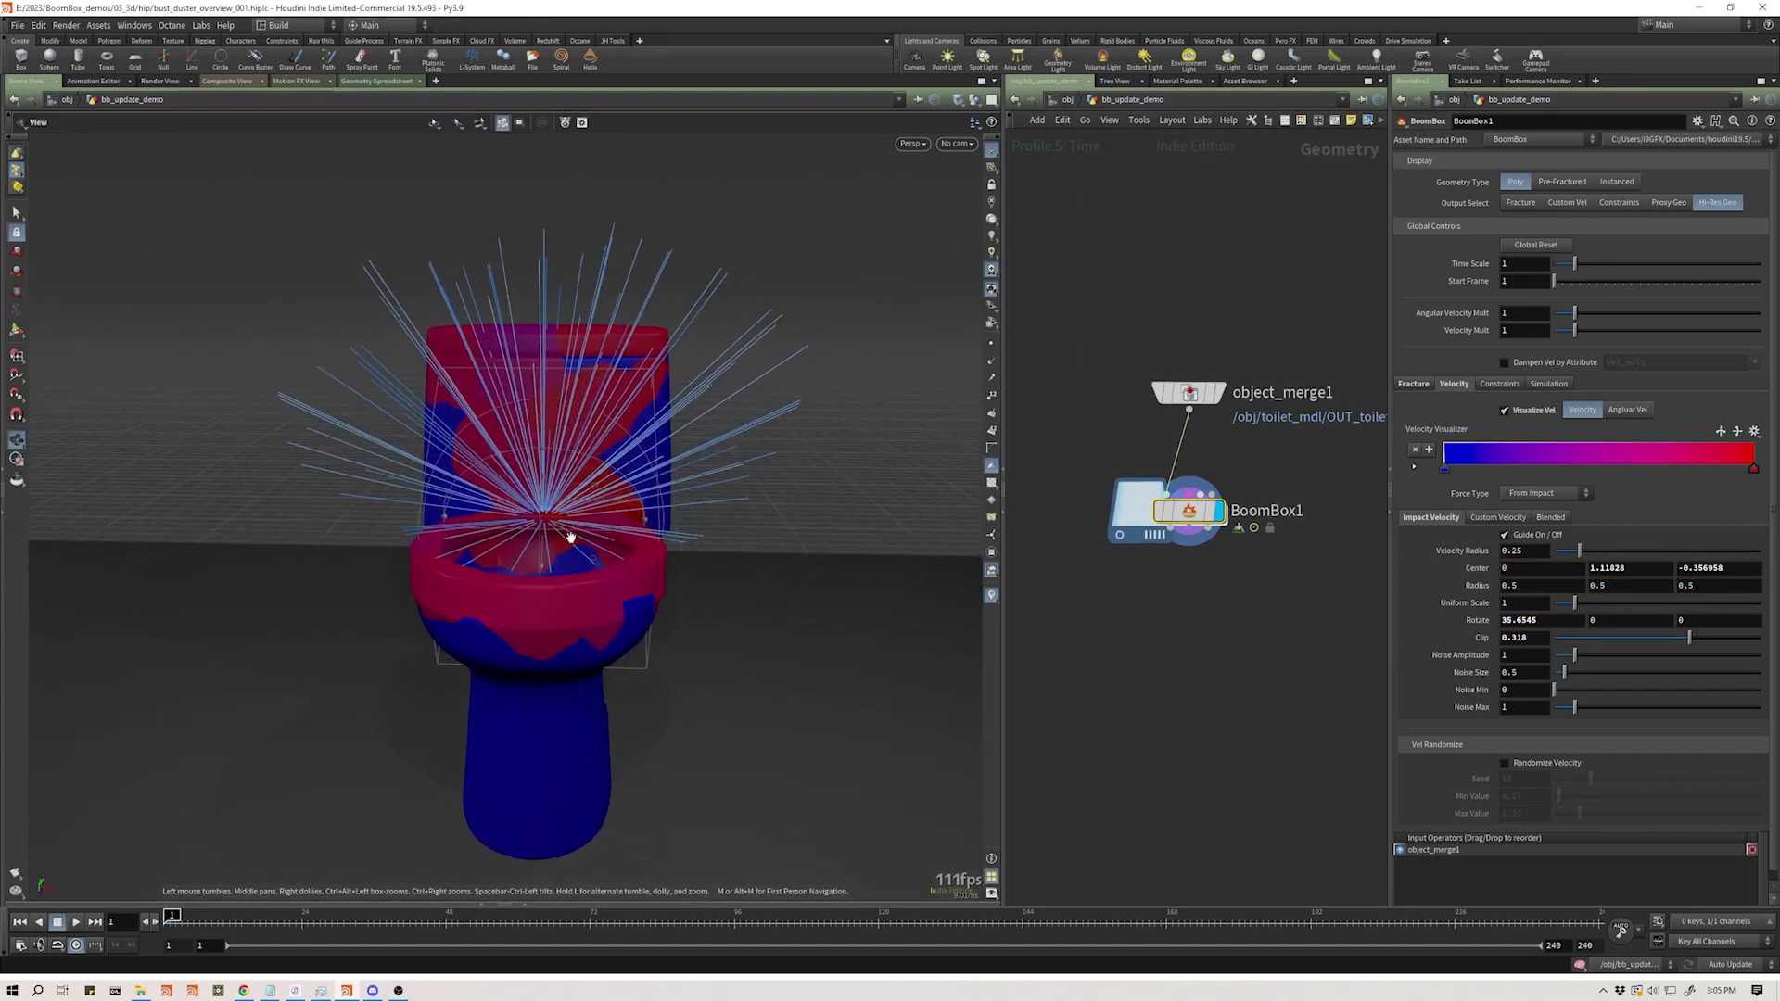
pyautogui.keyDown('alt'); pyautogui.moveTo(568, 537); pyautogui.dragTo(723, 519); pyautogui.keyUp('alt')
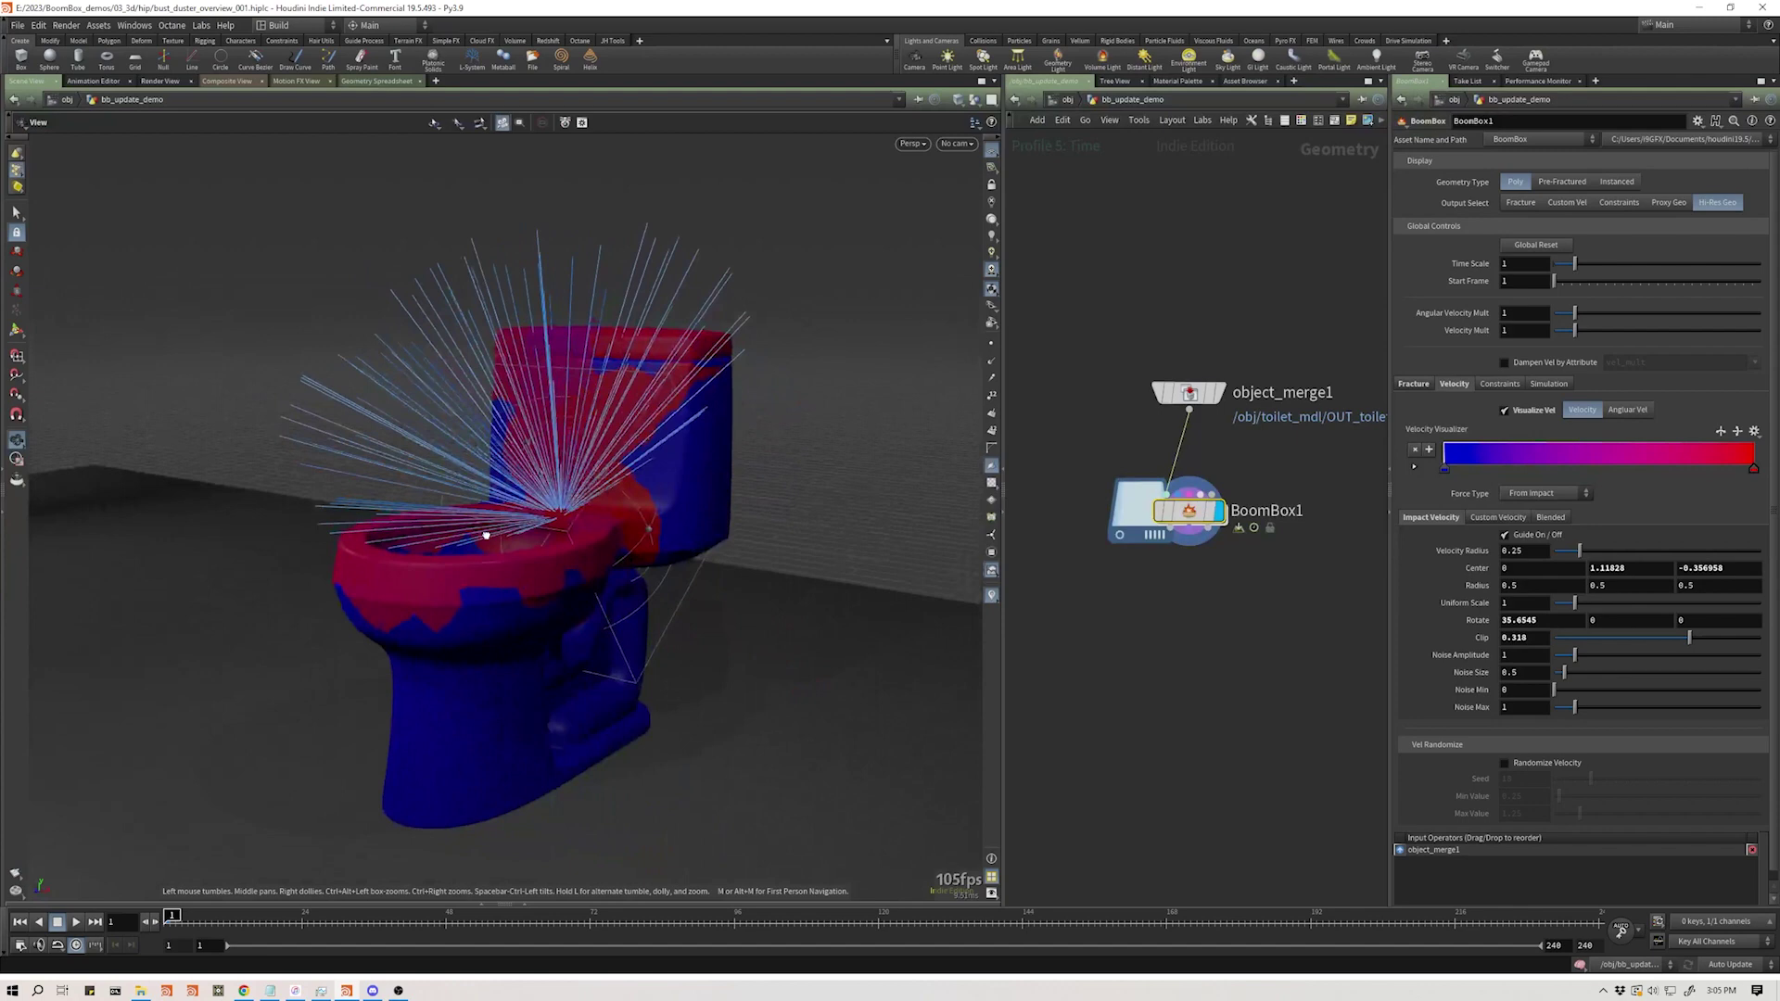
# - Increase the impact velocity radius to about 0.304 while checking the affected area around the toilet
pyautogui.press('Return')
pyautogui.press('Escape')
pyautogui.moveTo(851, 343); pyautogui.dragTo(840, 495)
pyautogui.press('Return')
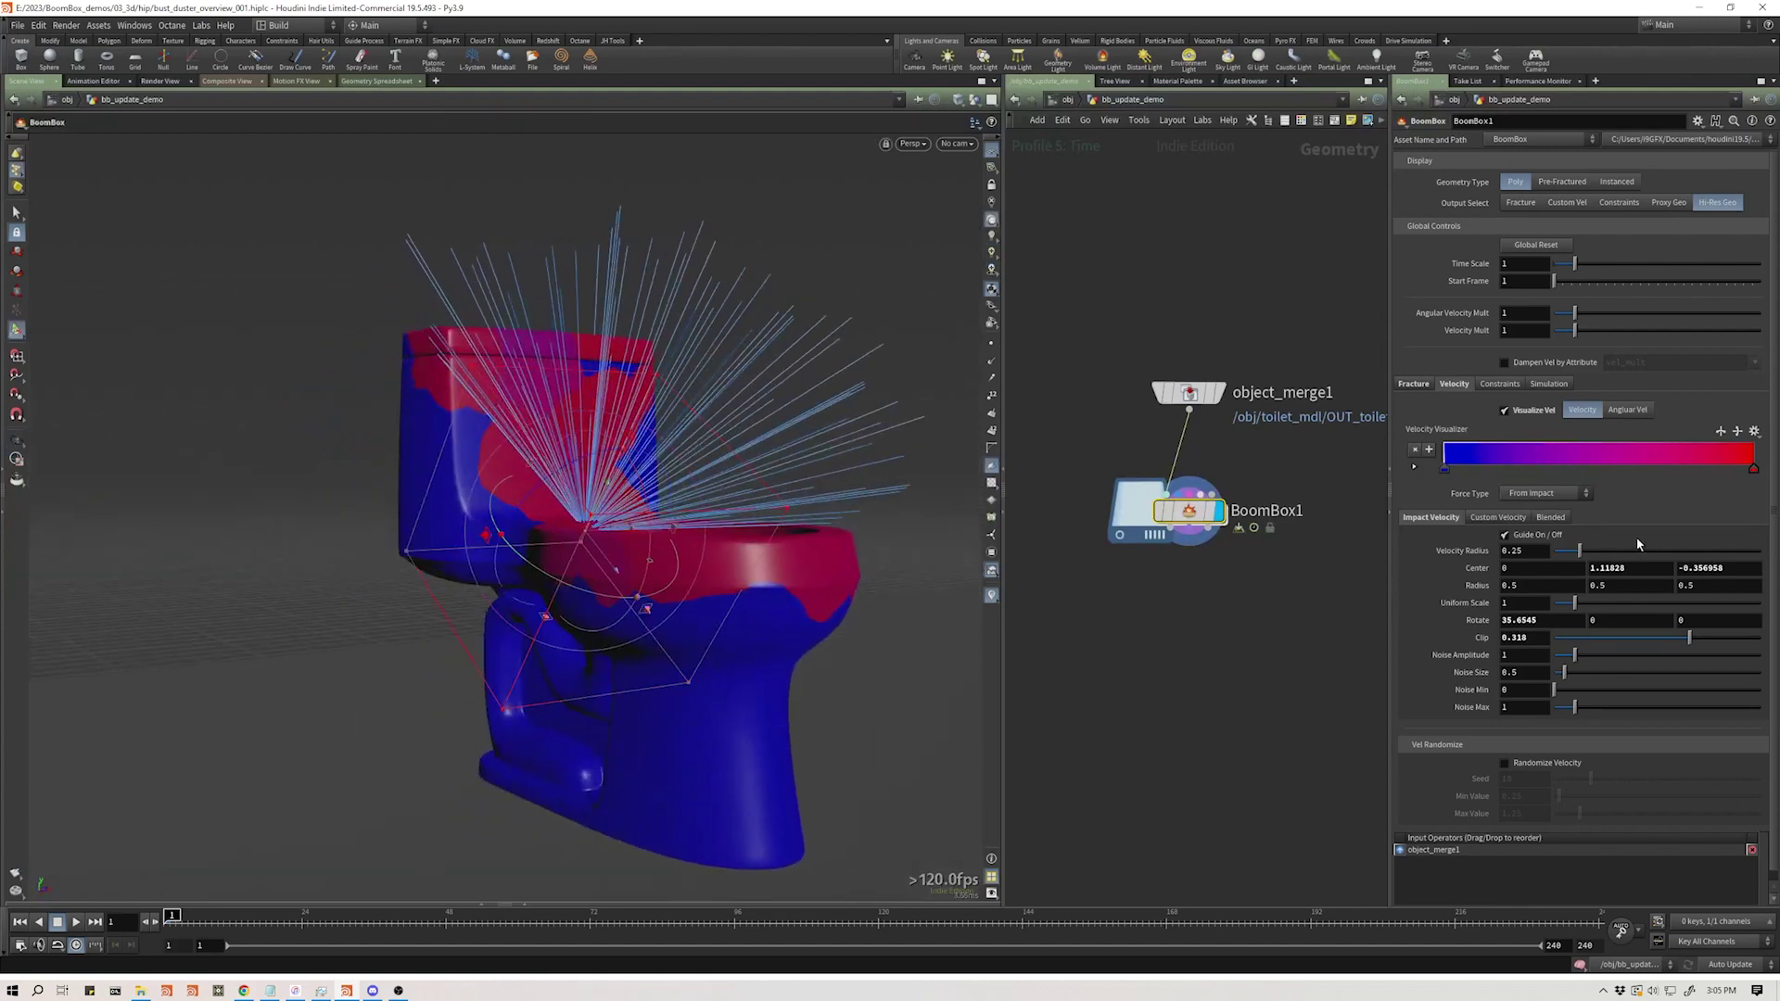
pyautogui.moveTo(1584, 556)
pyautogui.mouseDown()
pyautogui.moveTo(1653, 554)
pyautogui.moveTo(1586, 557)
pyautogui.mouseUp()
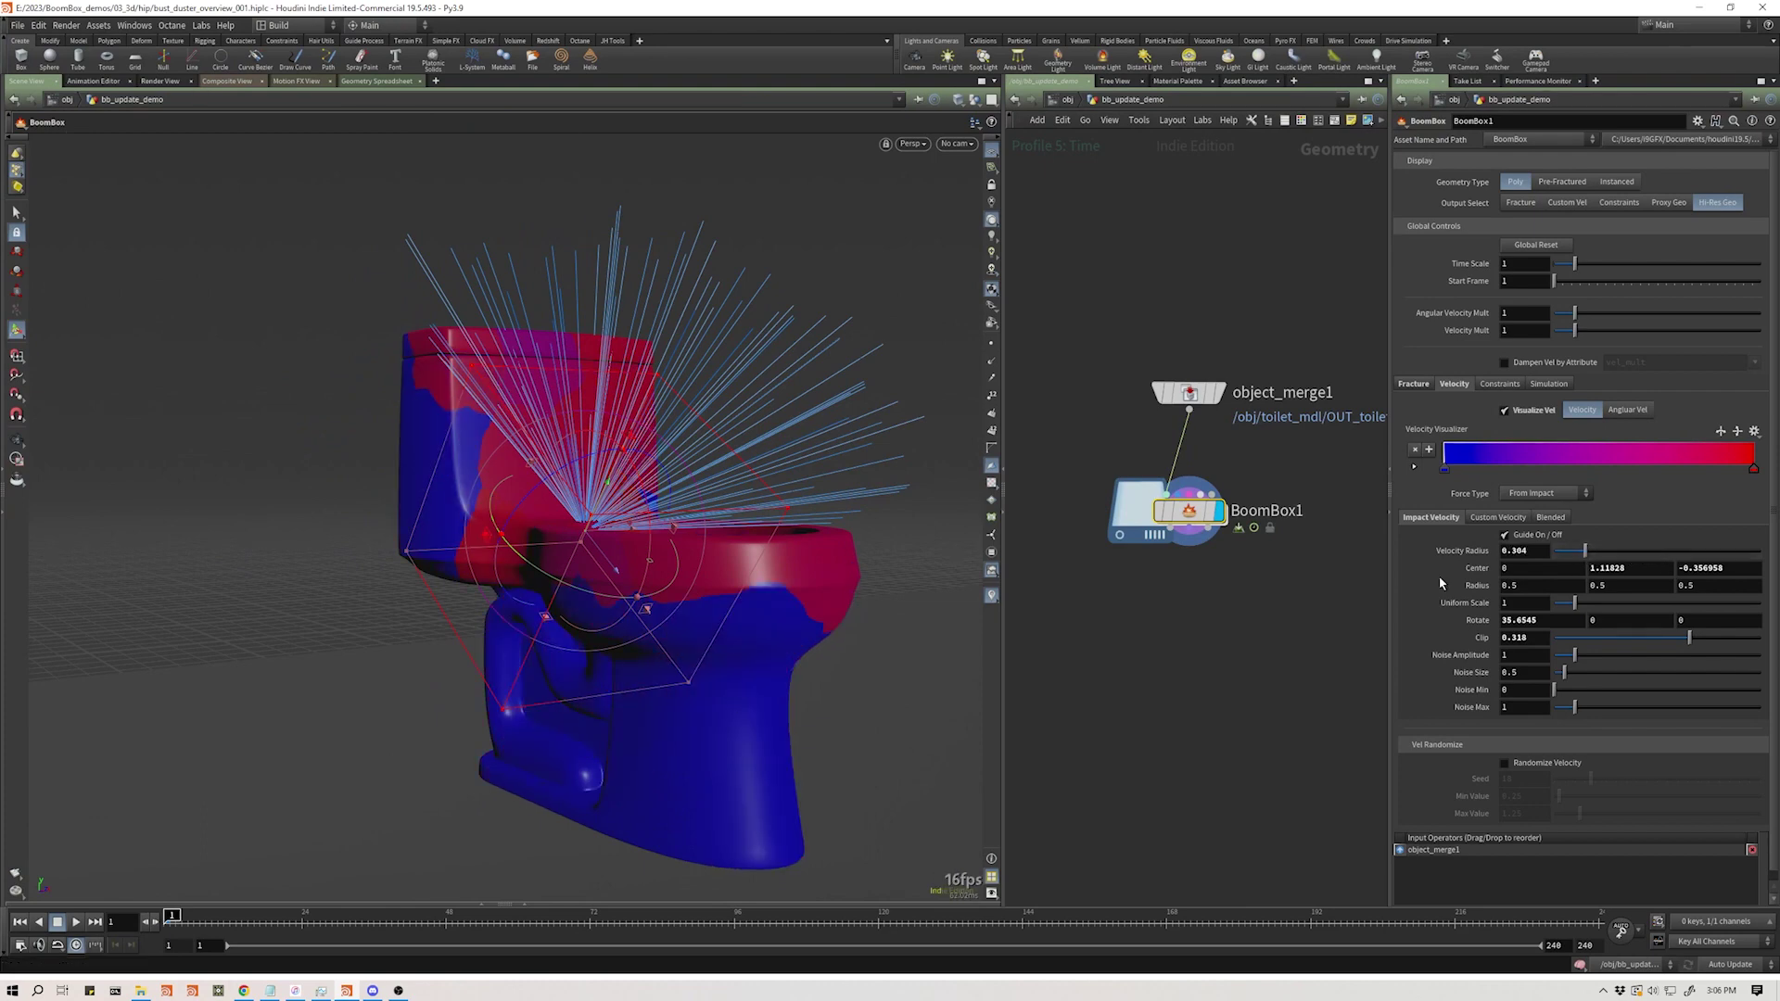
pyautogui.press('Escape')
pyautogui.keyDown('alt'); pyautogui.moveTo(570, 476); pyautogui.dragTo(430, 500); pyautogui.keyUp('alt')
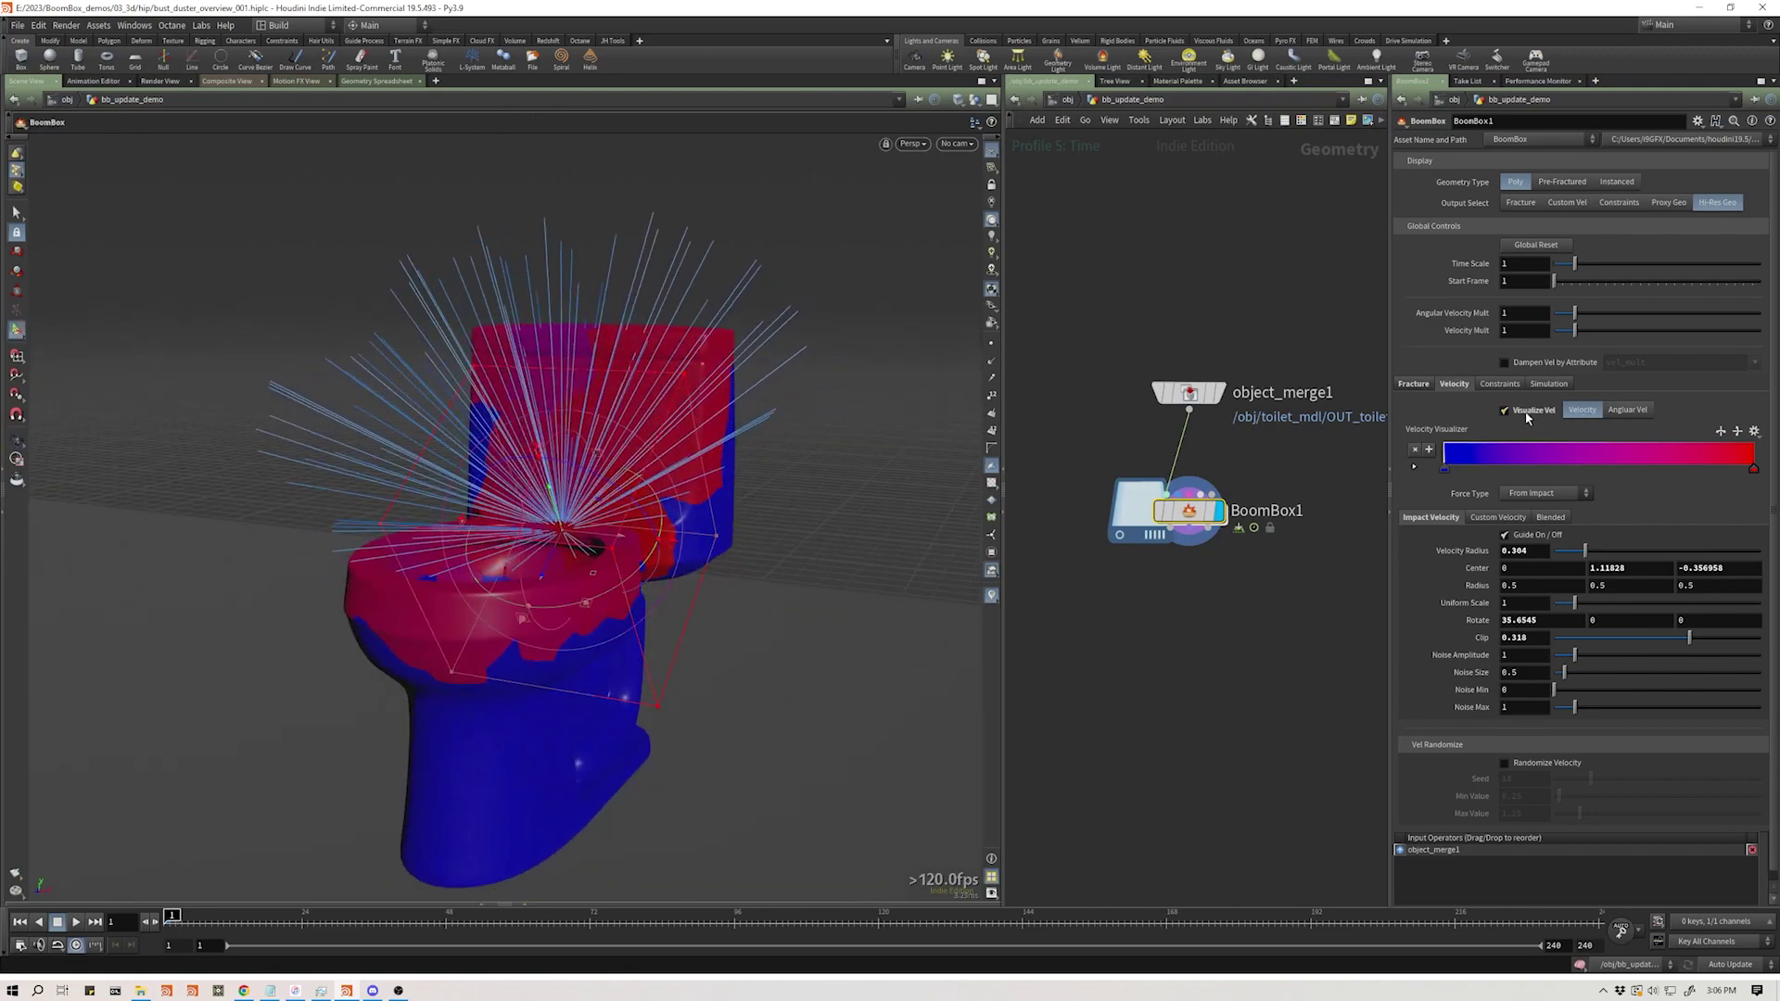
# - Switch the velocity visualization to Angular Vel and view the colored toilet from the front and above
pyautogui.moveTo(503, 691); pyautogui.dragTo(470, 366)
pyautogui.click(1643, 412)
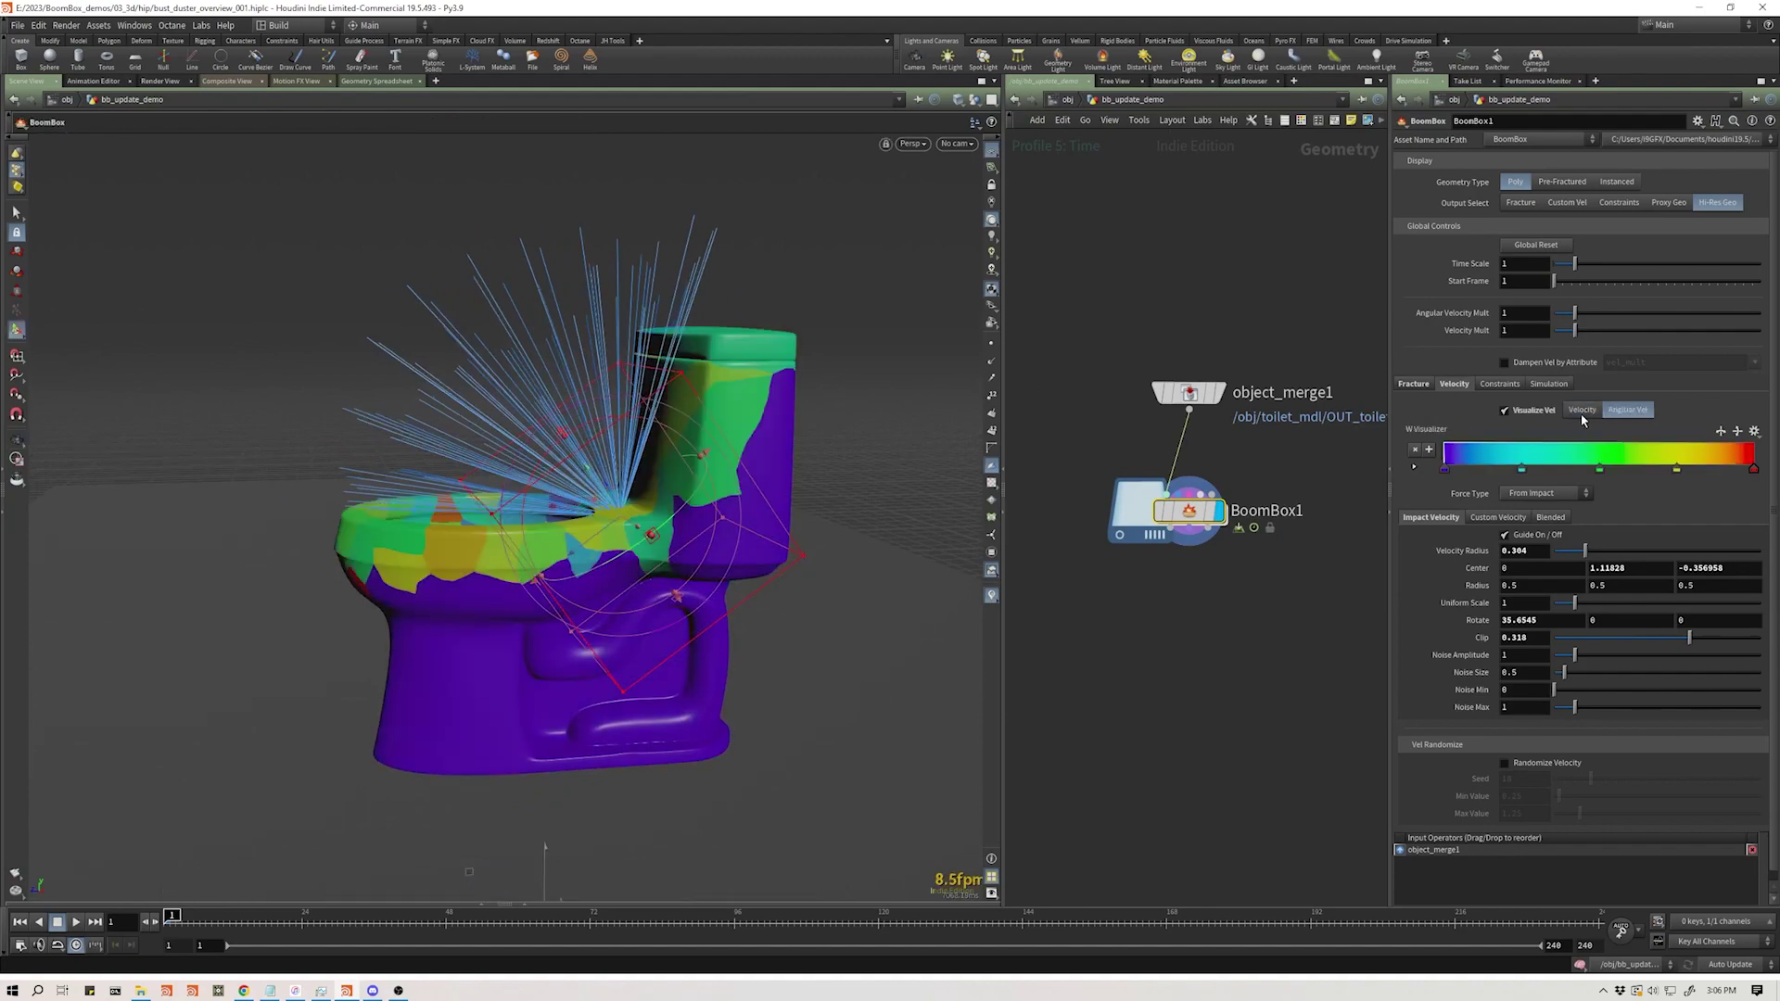
pyautogui.keyDown('alt'); pyautogui.moveTo(676, 536); pyautogui.dragTo(575, 482); pyautogui.keyUp('alt')
pyautogui.press('Return')
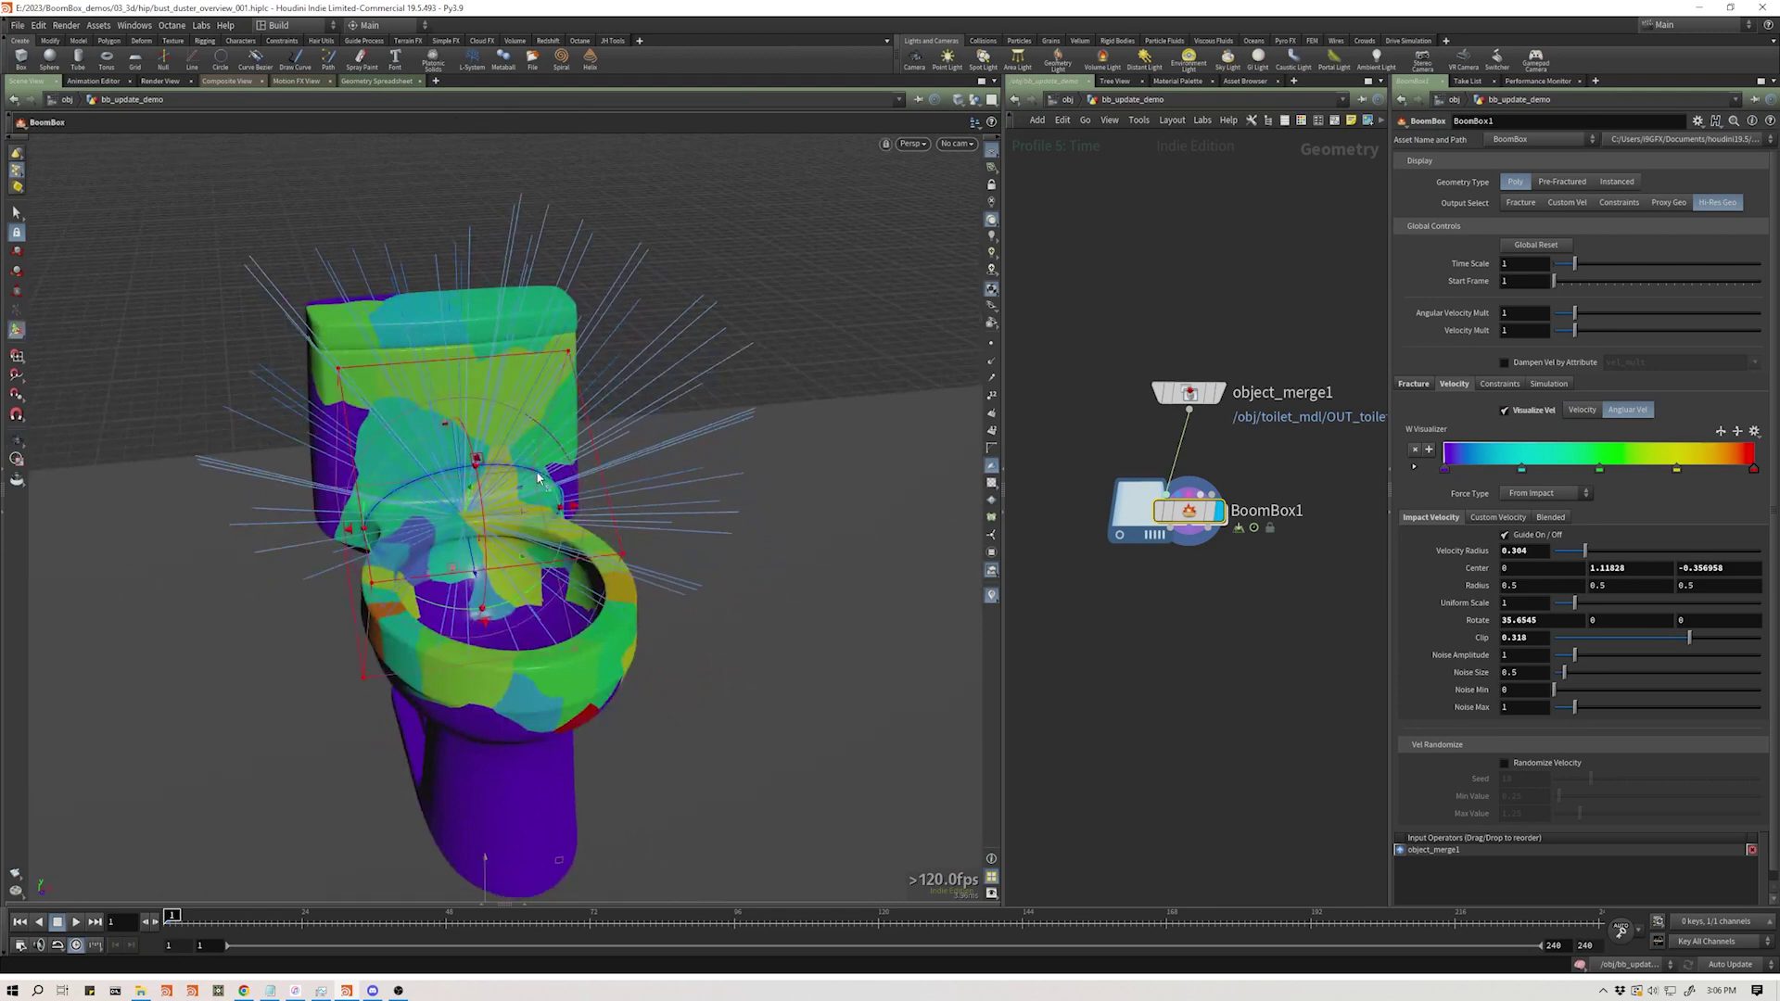
# - Play the explosion simulation in a wider view and rewind to frame 1
pyautogui.scroll(-10, 575, 557)
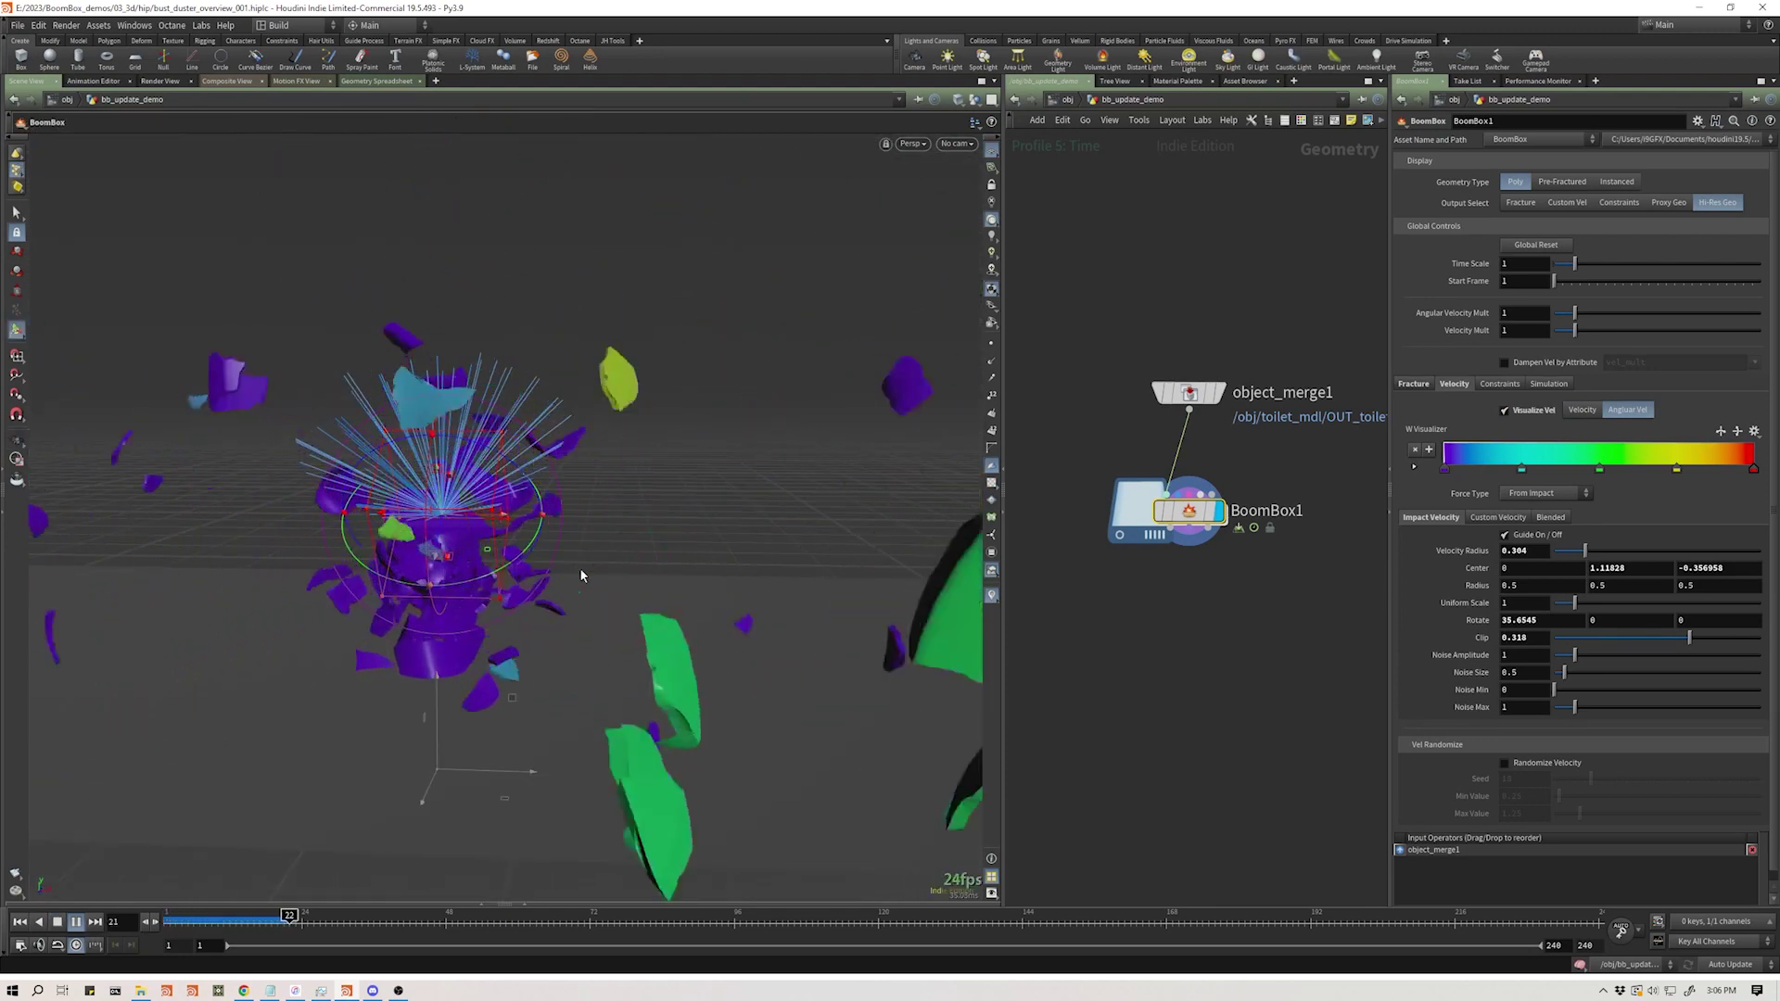
pyautogui.press('Up')
pyautogui.hotkey('ctrl', 'Up')
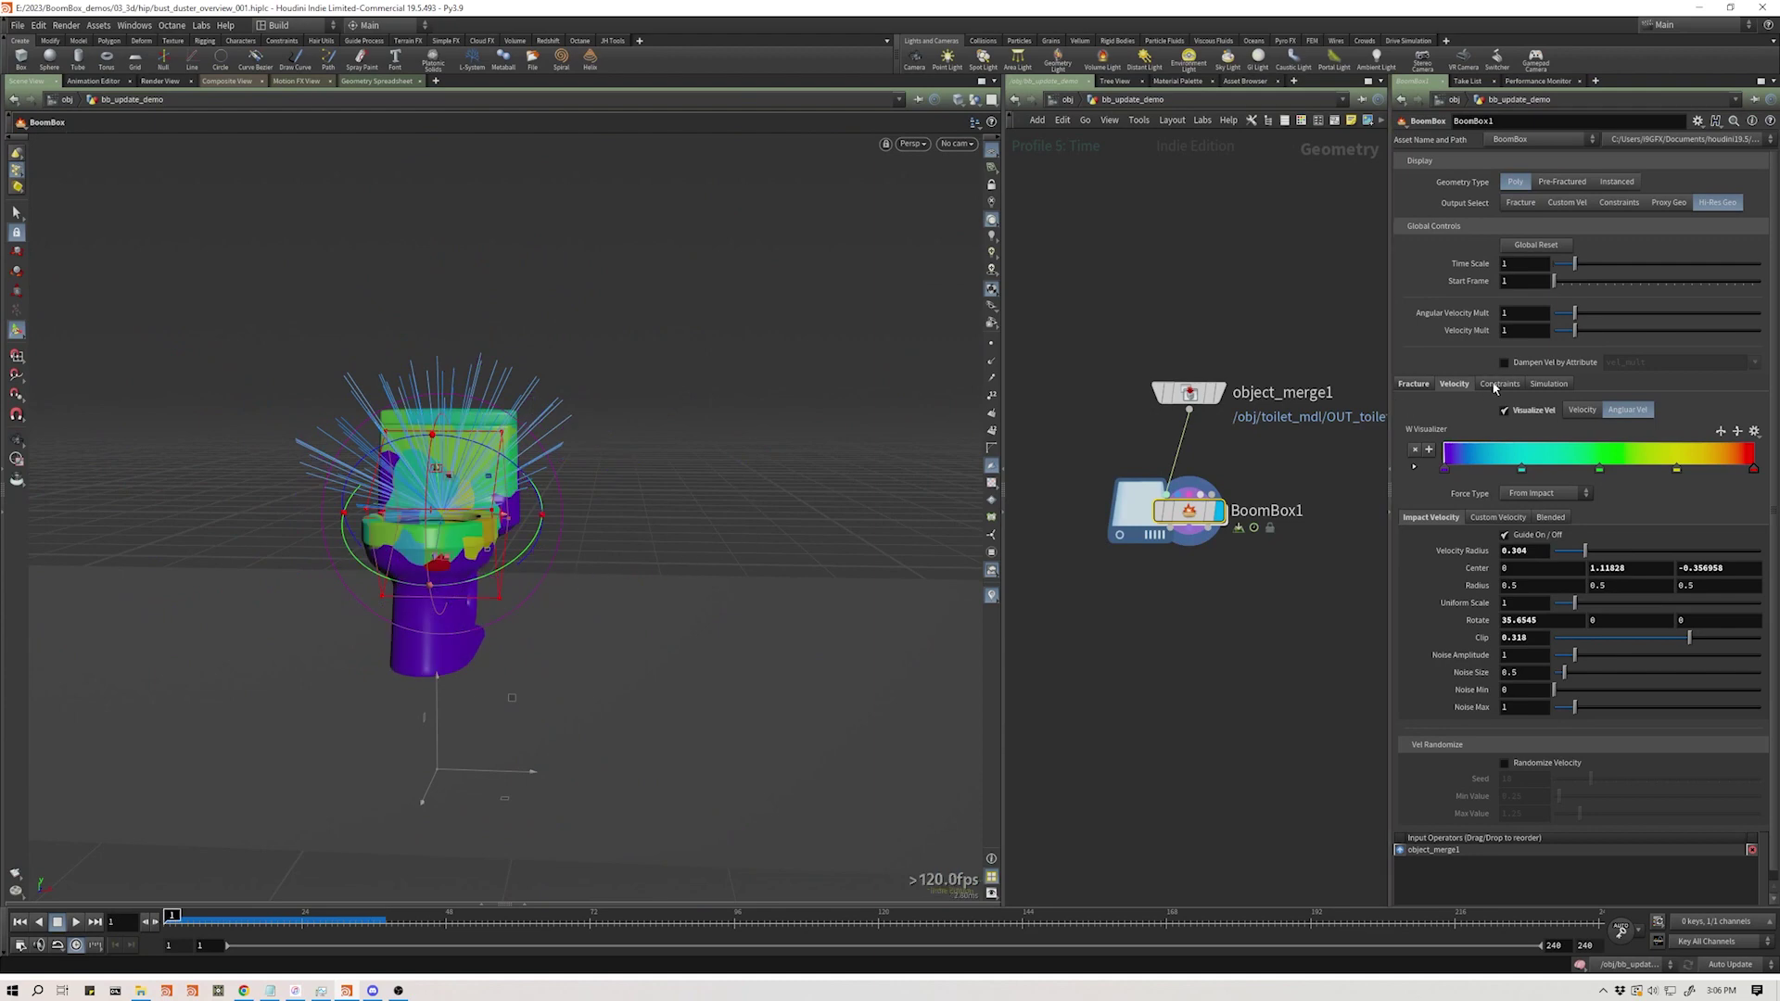
# - Enable the ground plane and gravity in the simulation's forces, and hide the ground plane guide
pyautogui.click(1544, 383)
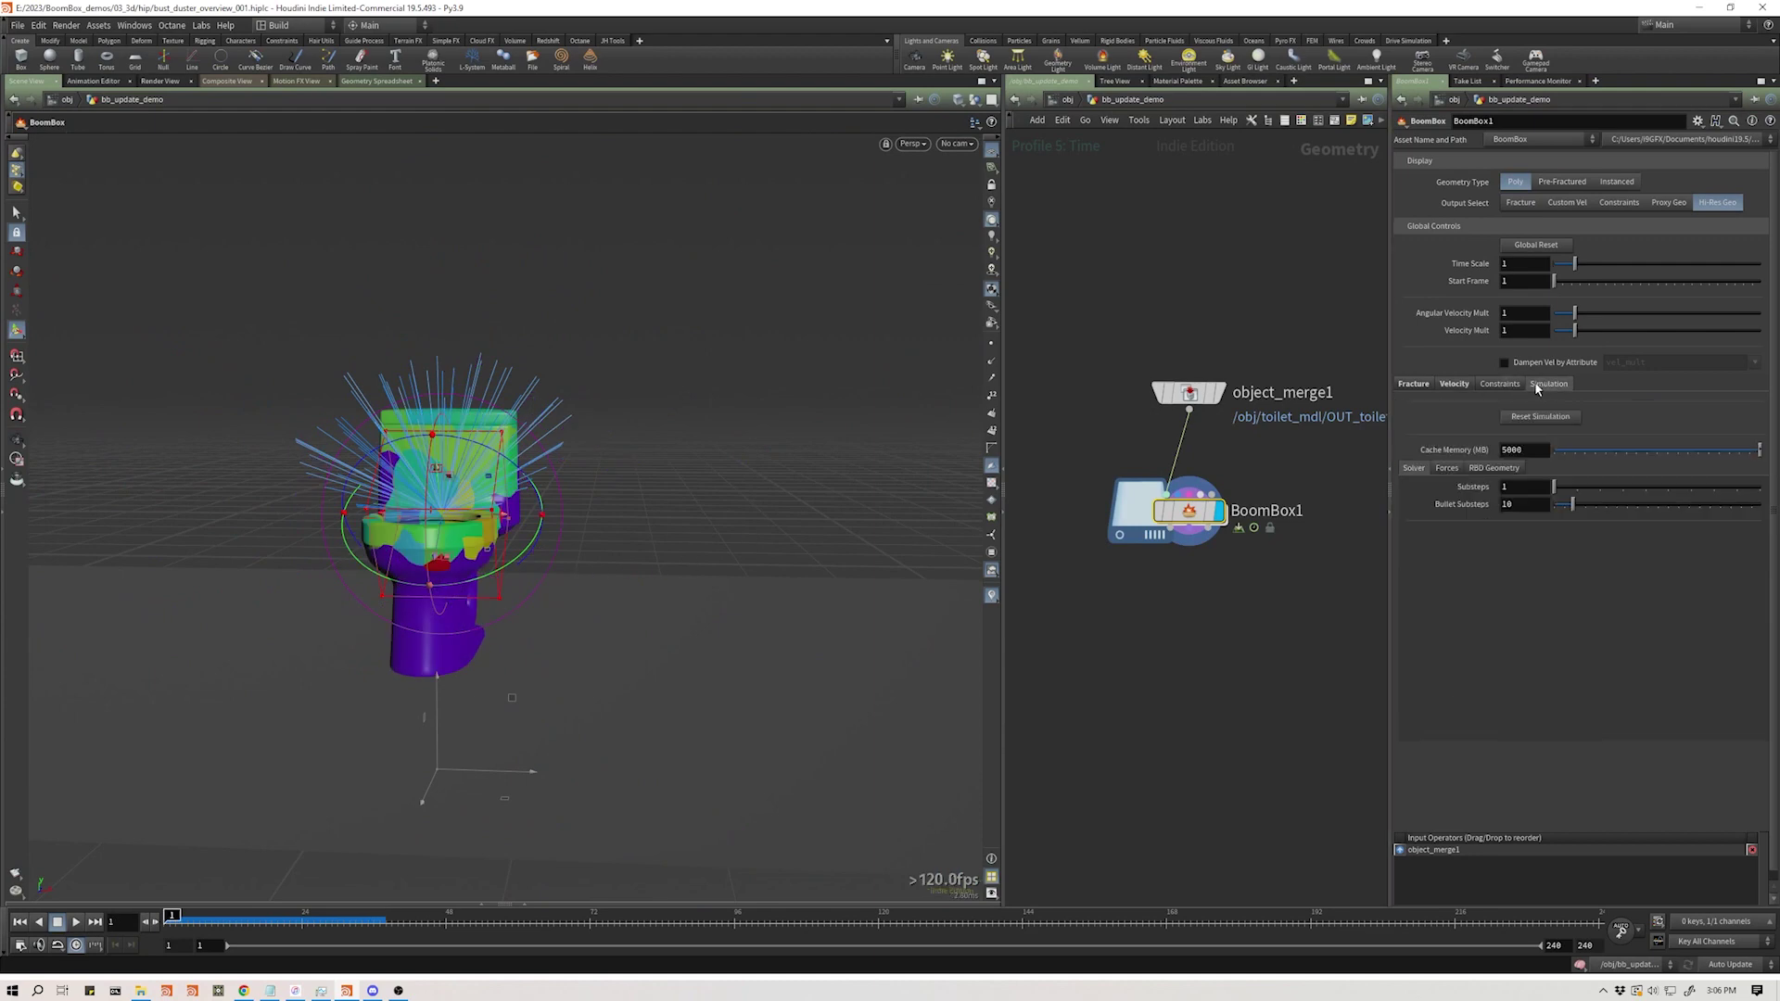
pyautogui.click(1449, 468)
pyautogui.click(1503, 487)
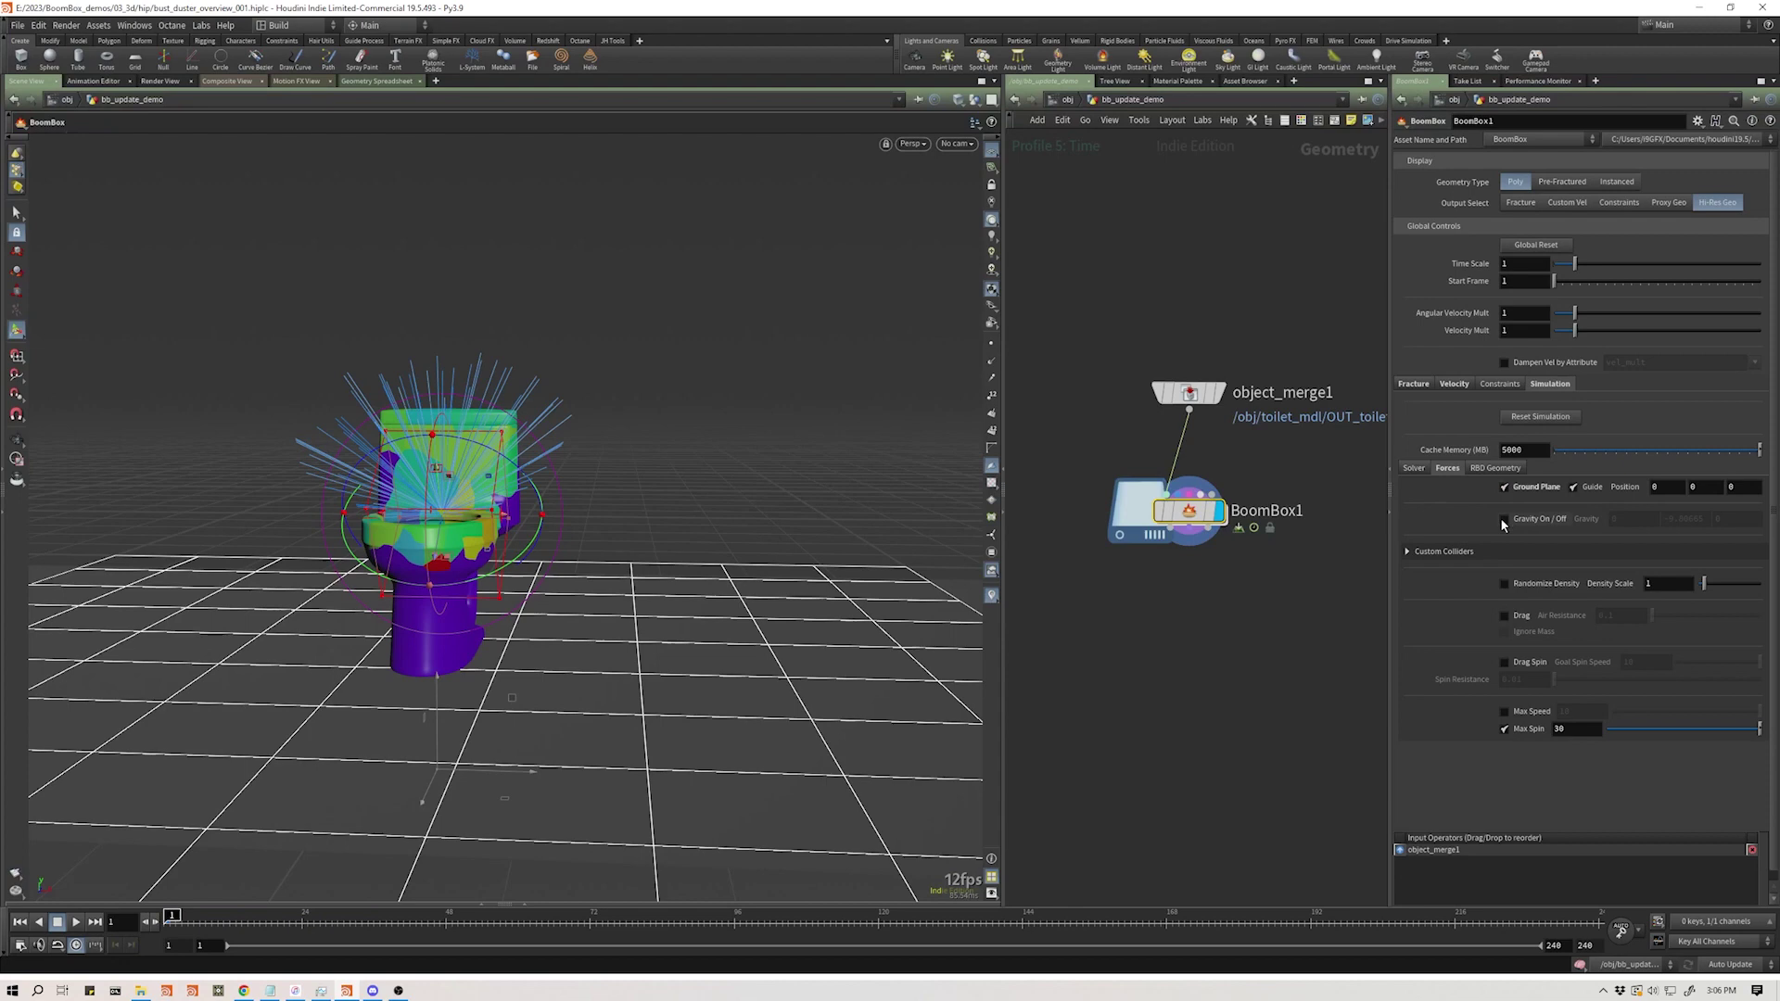
pyautogui.click(1503, 518)
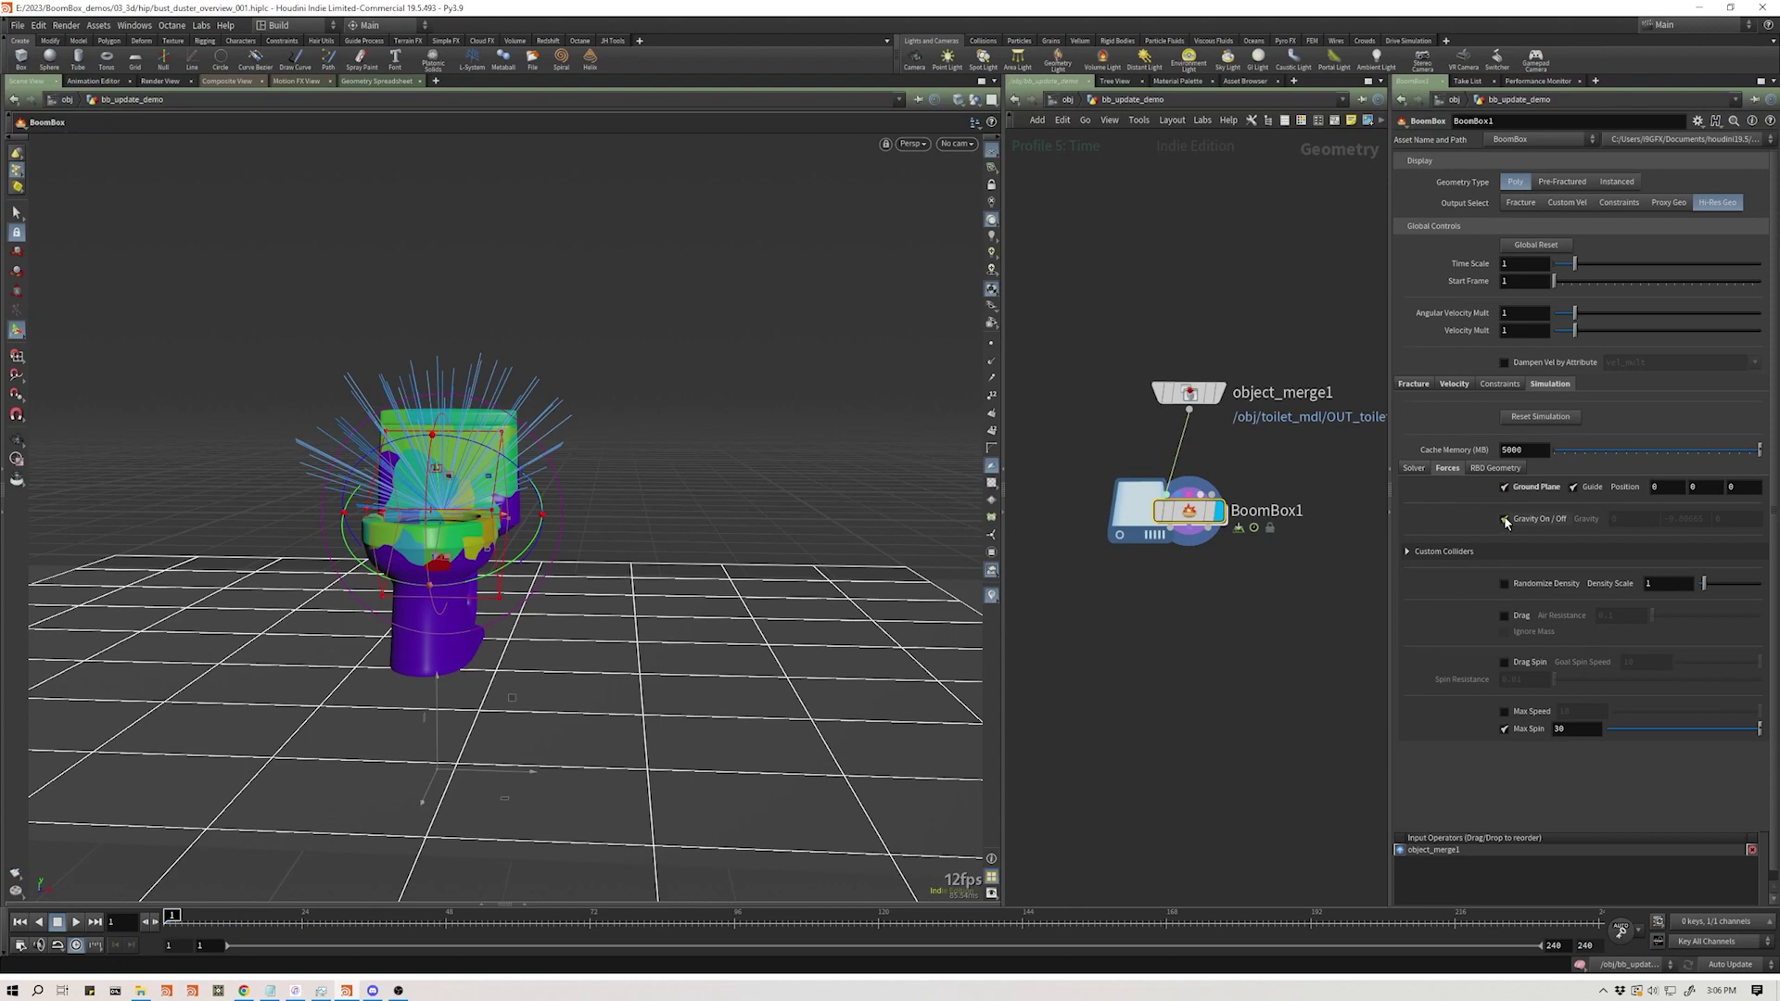
pyautogui.click(1573, 487)
# - Play the explosion with gravity and the ground plane active from a new angle, and rewind to frame 1
pyautogui.press('Escape')
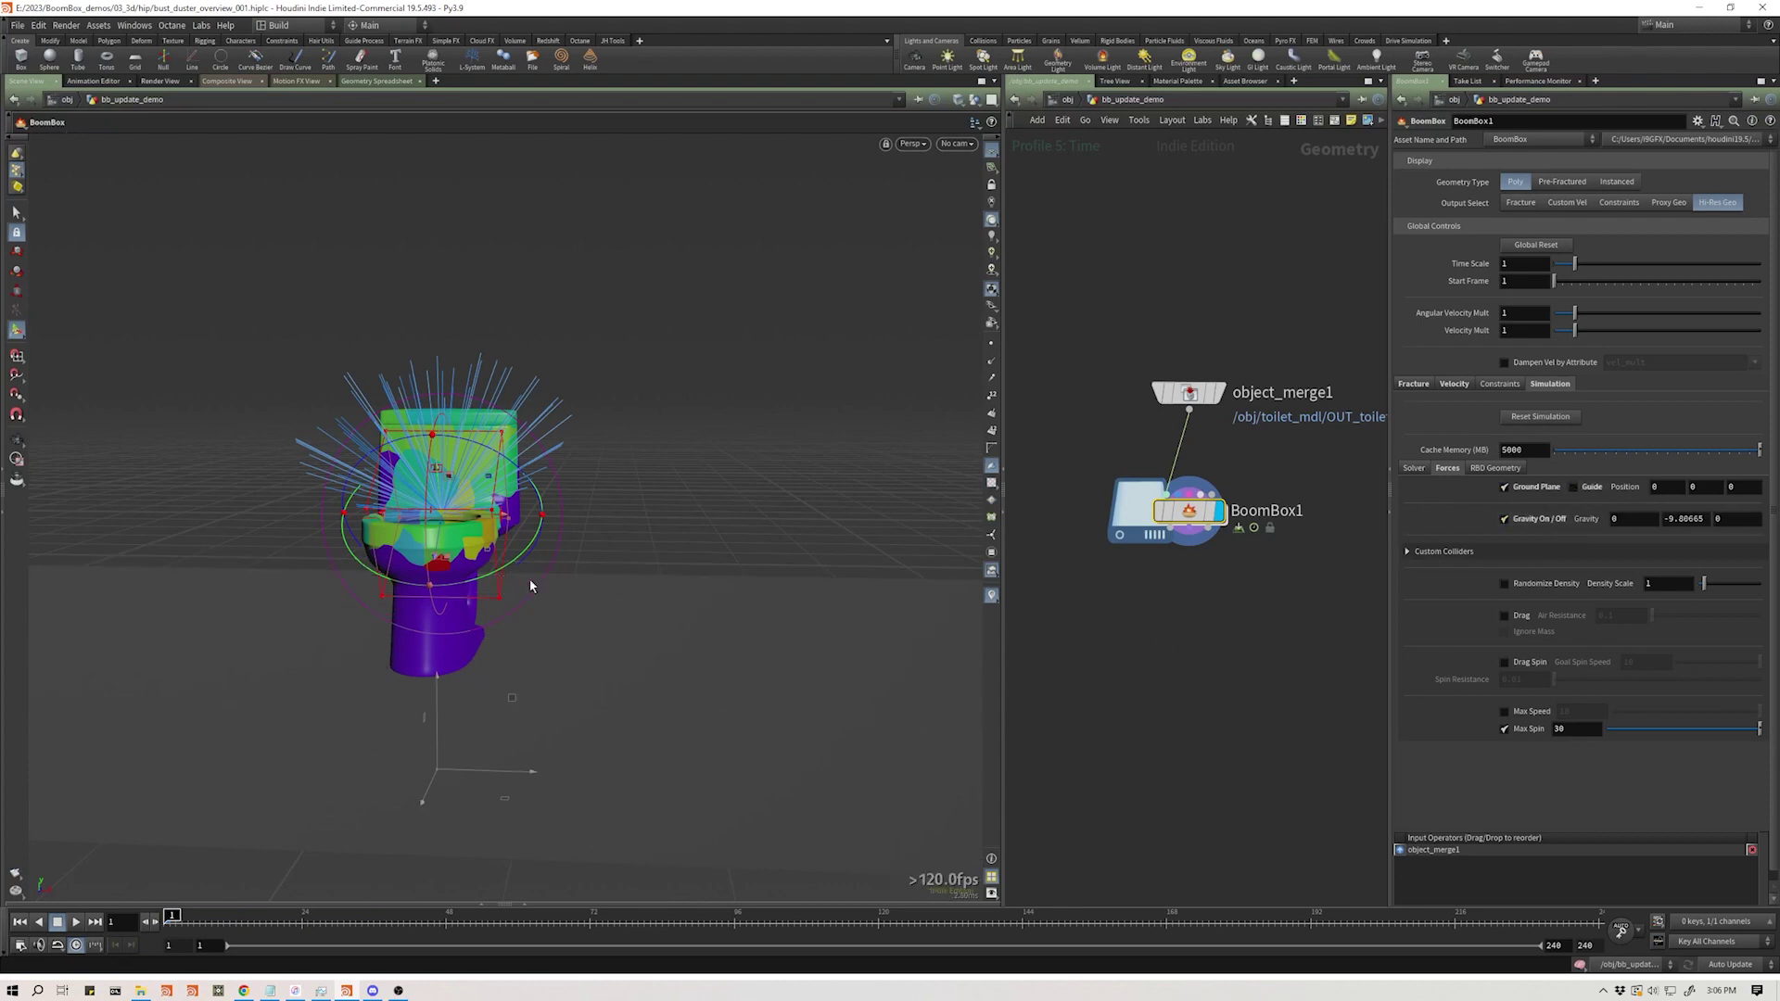
pyautogui.moveTo(532, 584); pyautogui.dragTo(532, 582)
pyautogui.press('Return')
pyautogui.press('Up')
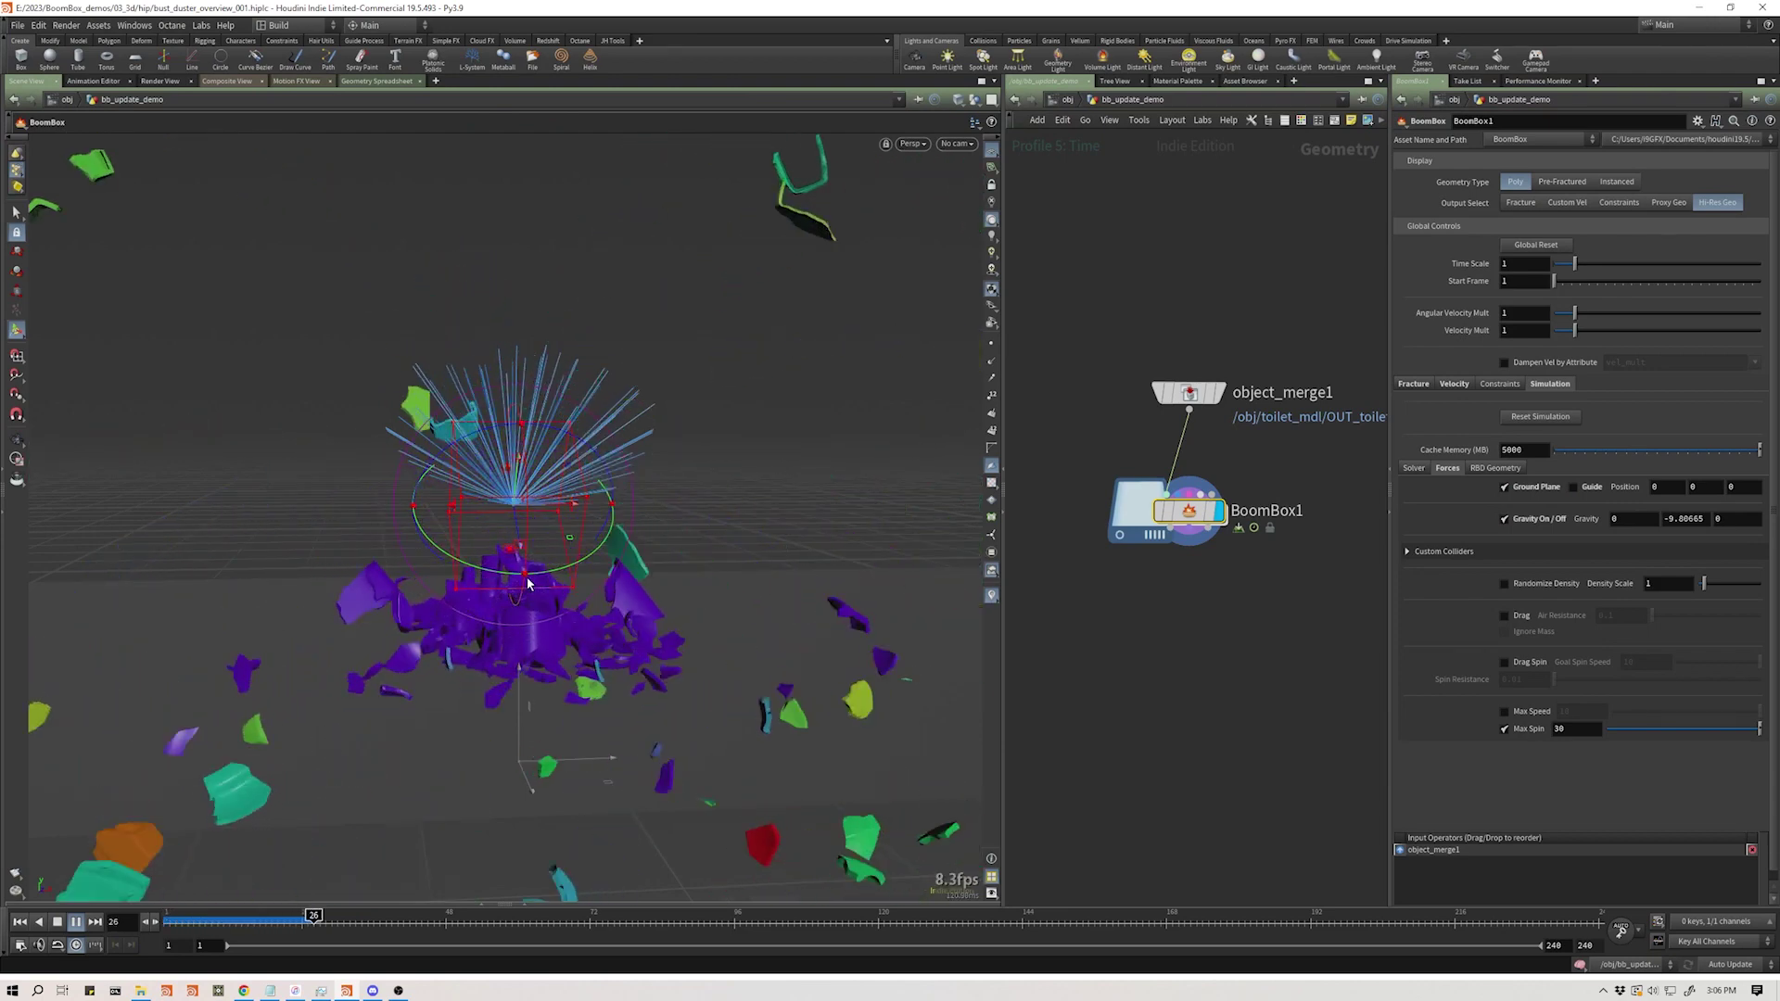
pyautogui.hotkey('ctrl', 'Up')
pyautogui.press('Up')
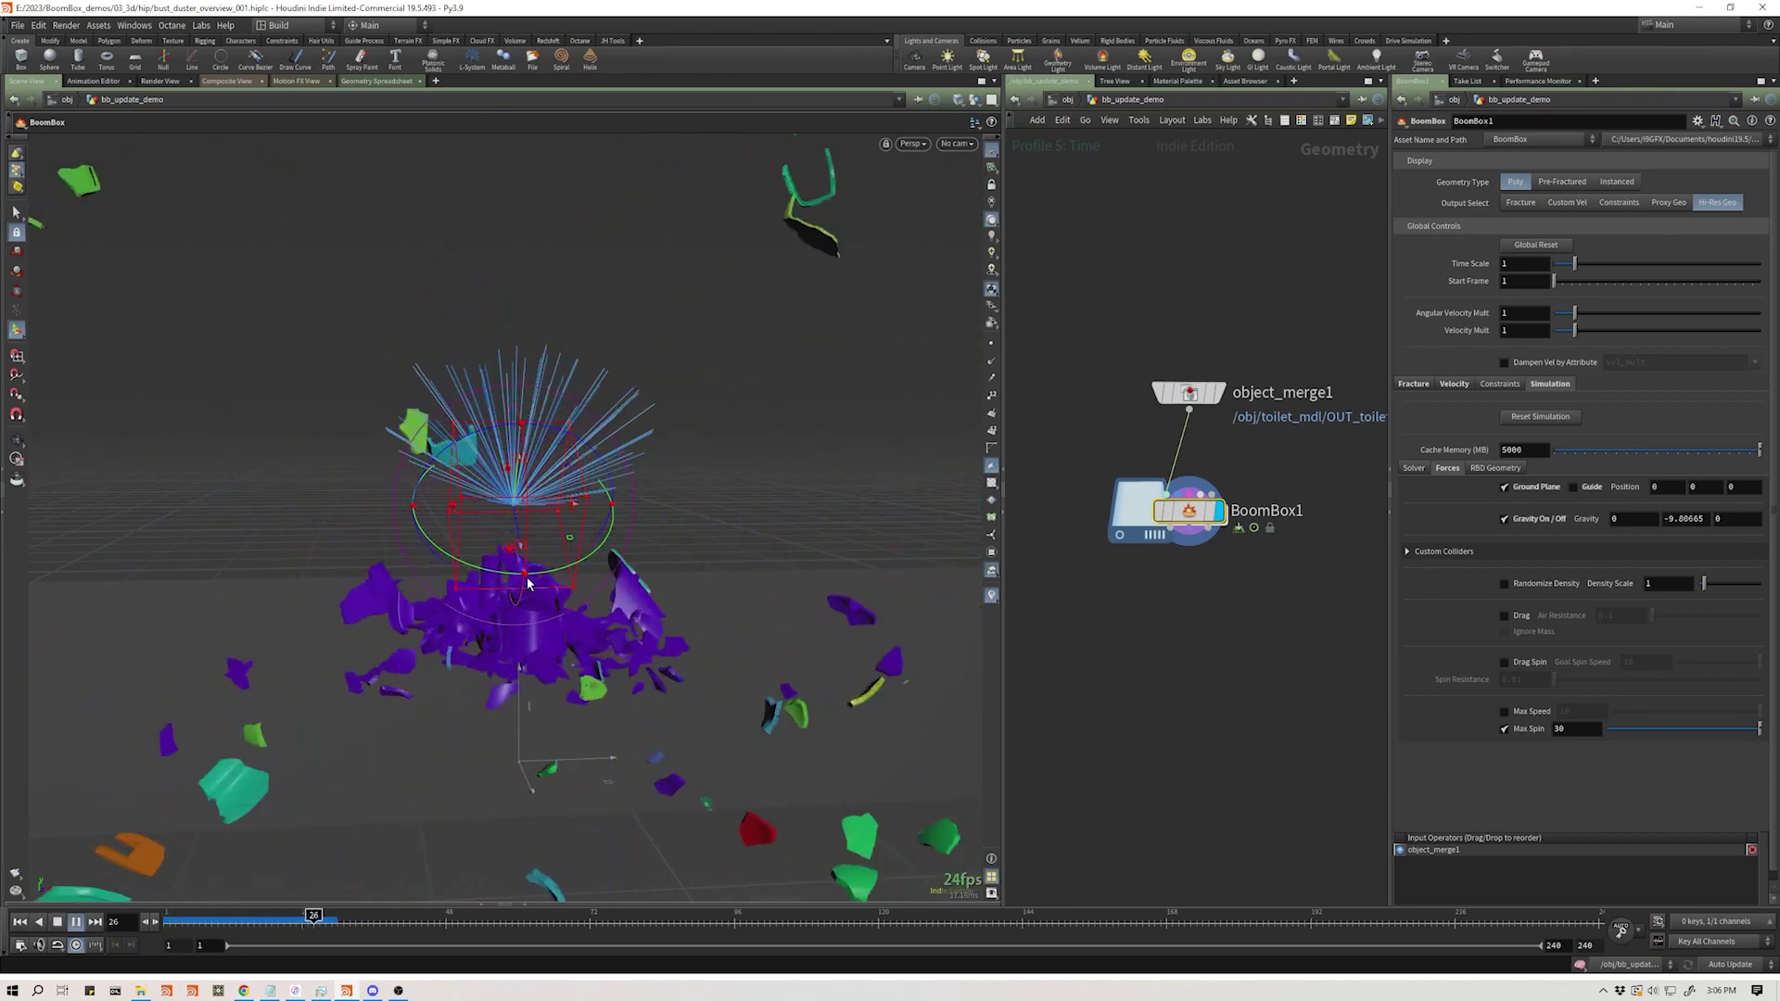
pyautogui.hotkey('ctrl', 'Up')
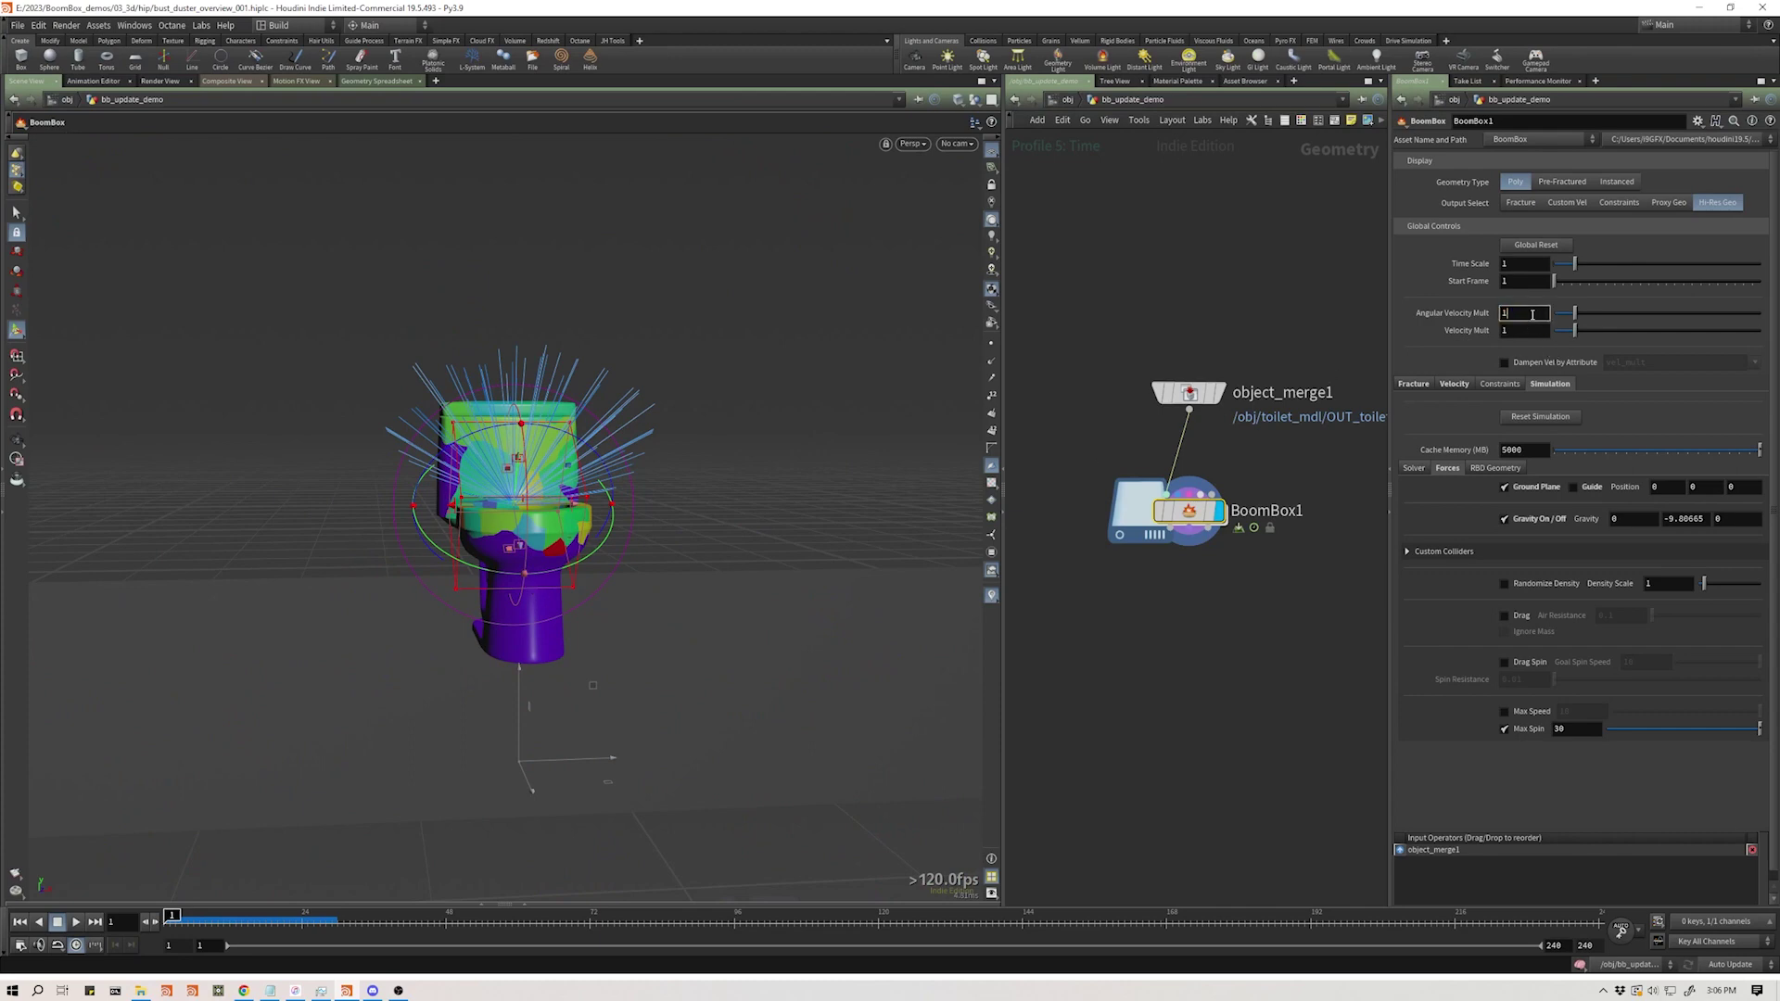
# - Set the Angular Velocity Mult to 3, replay the explosion with the faster spin, and undo the accidental handle transform
pyautogui.write('3')
pyautogui.press('Return')
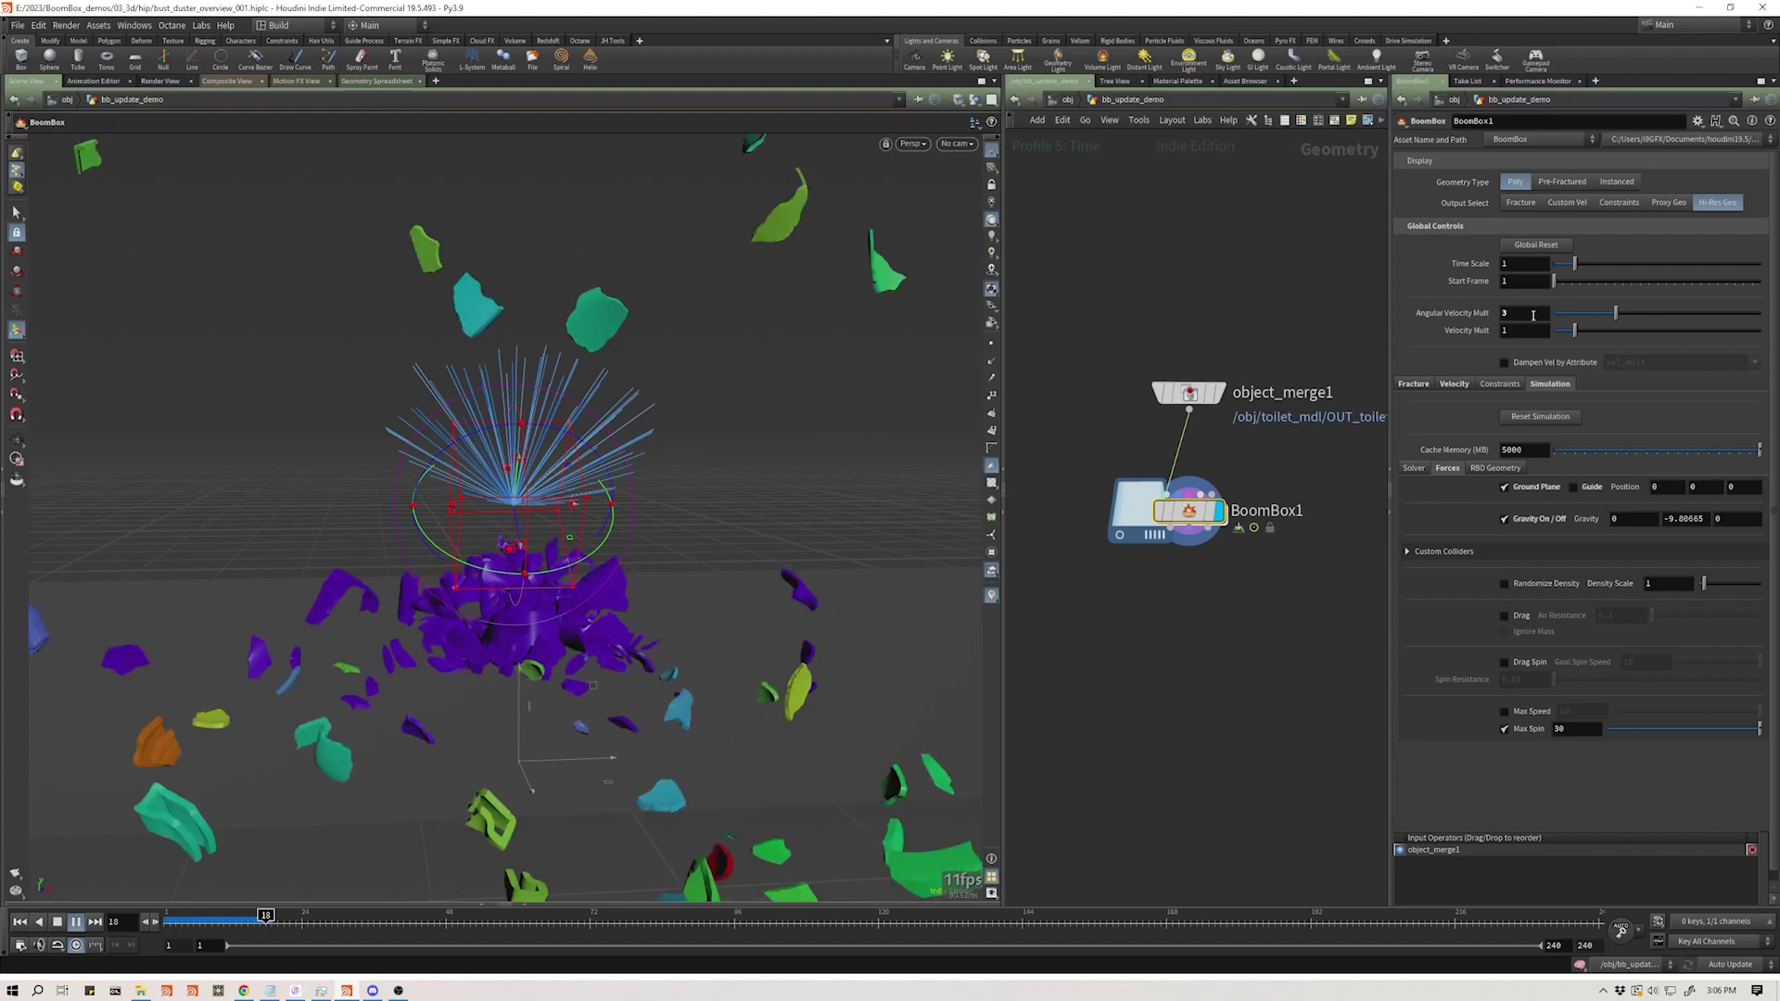
pyautogui.moveTo(622, 532); pyautogui.dragTo(565, 580)
pyautogui.hotkey('ctrl', 'z')
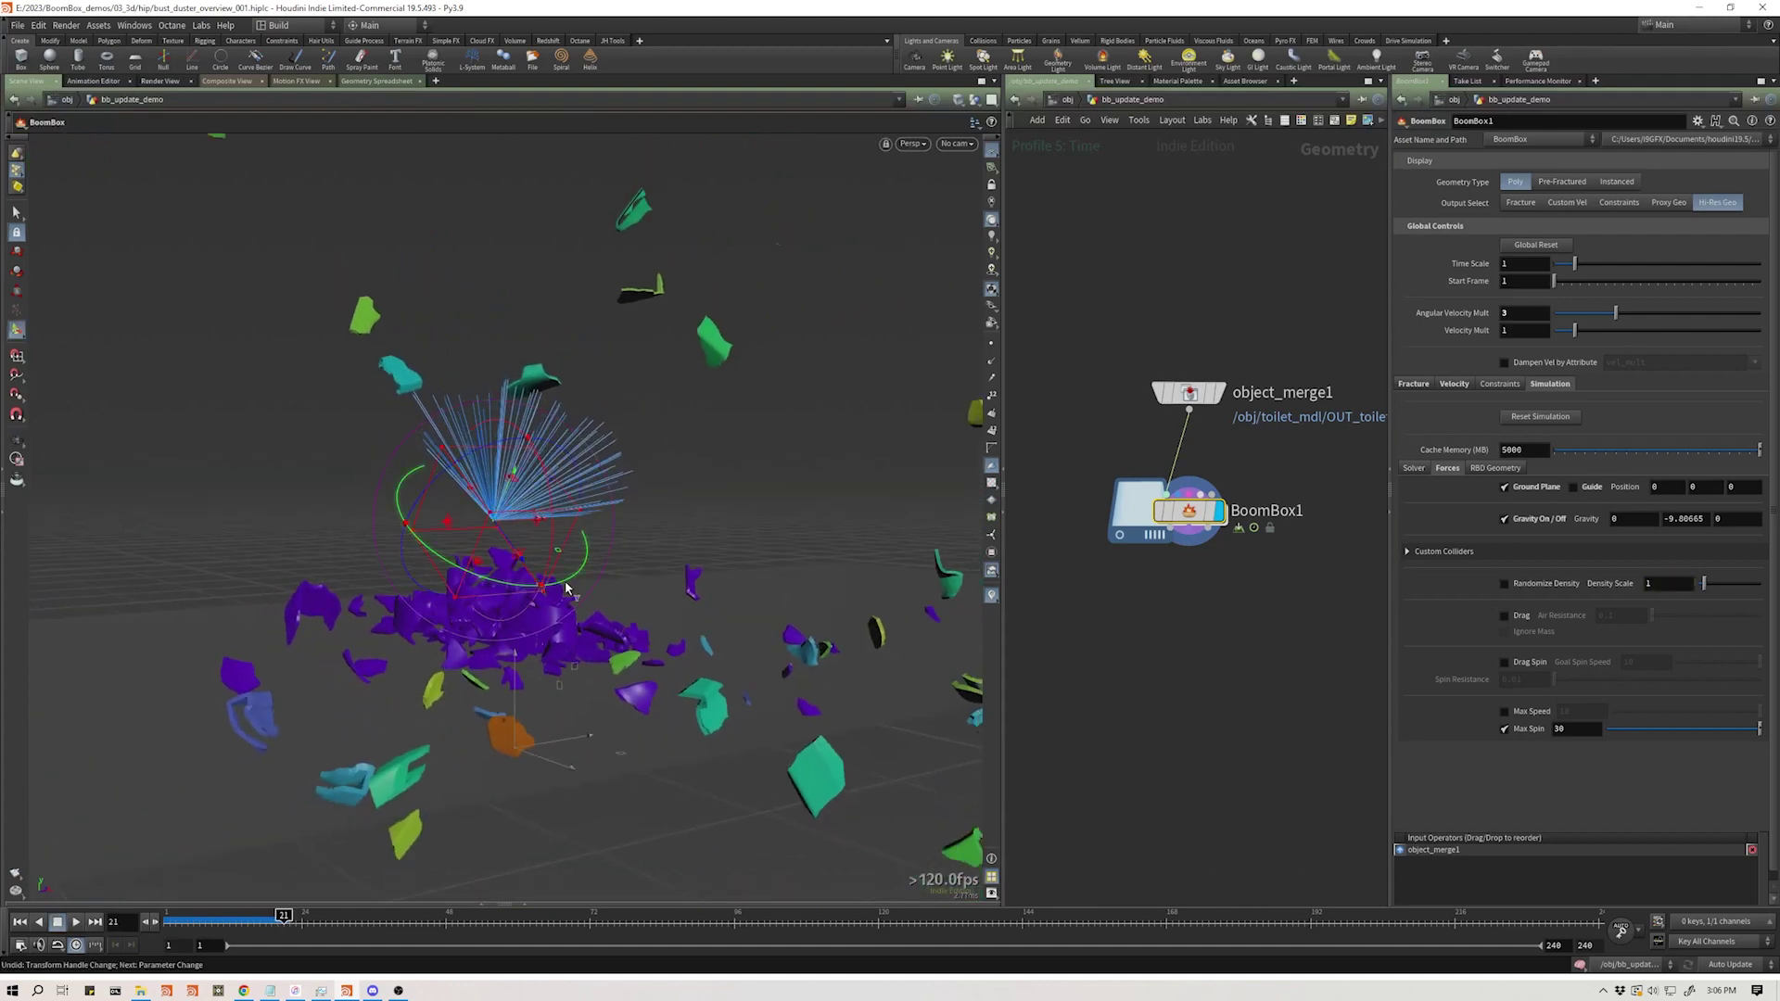
pyautogui.hotkey('ctrl', 'Up')
pyautogui.press('Up')
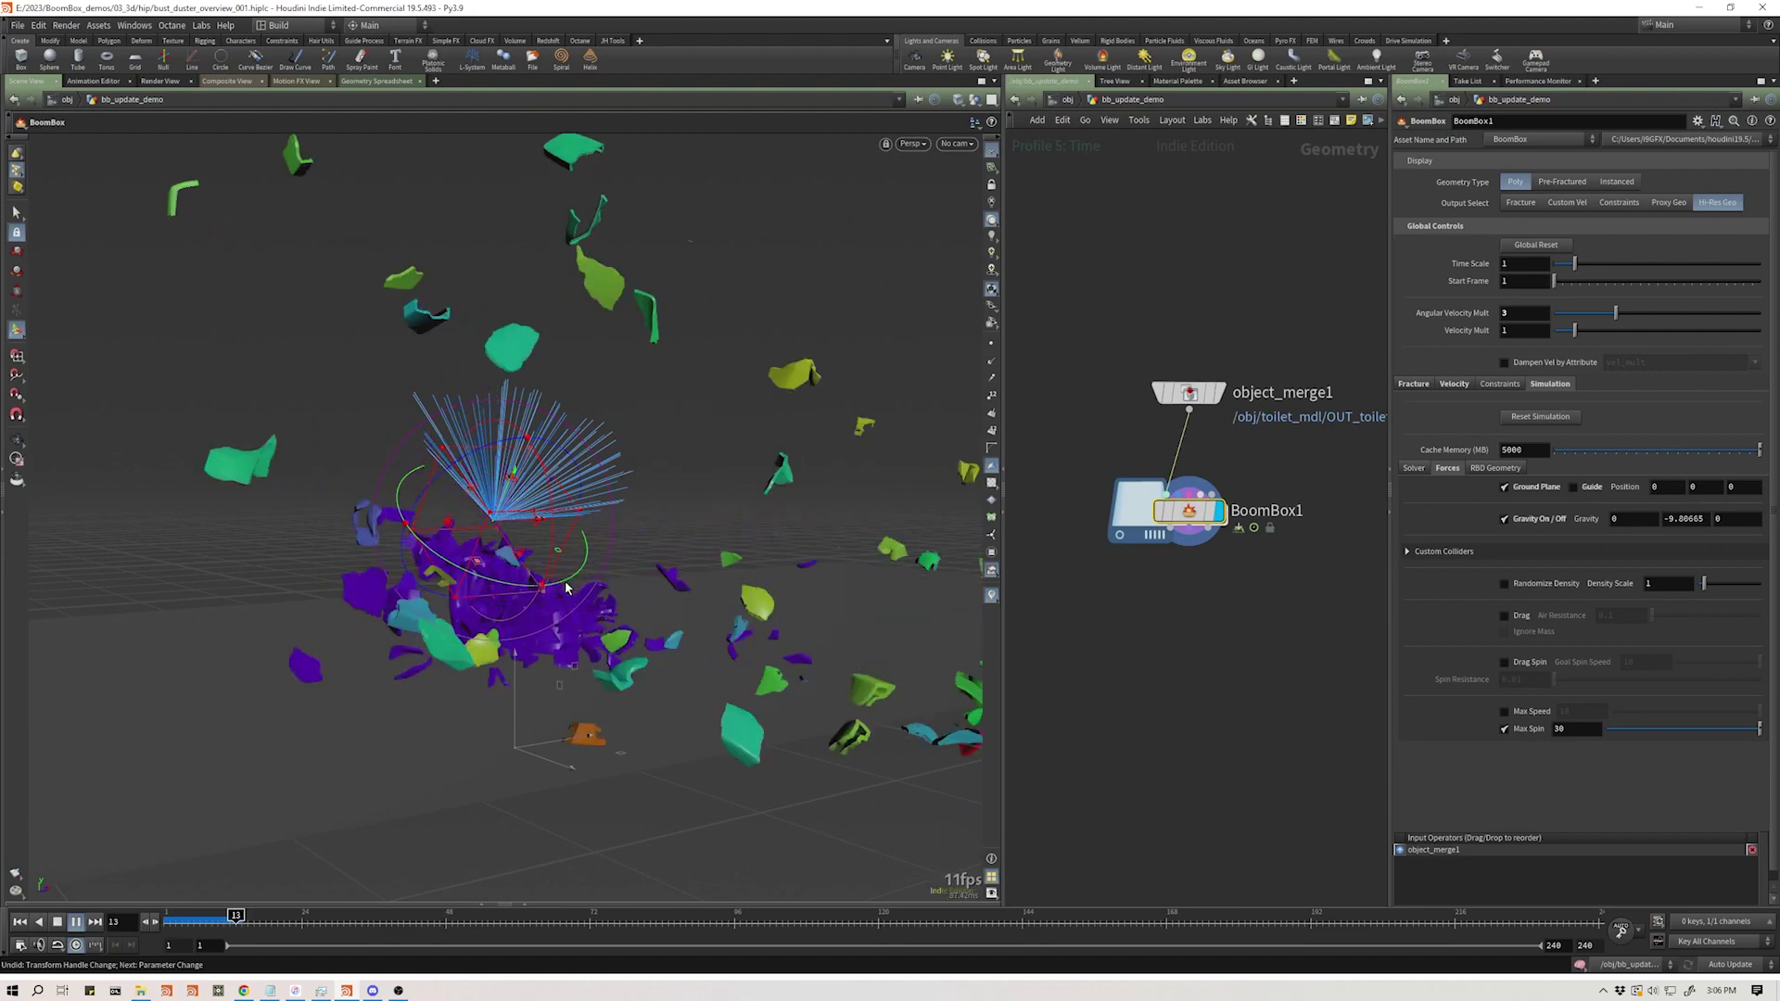
pyautogui.hotkey('ctrl', 'Up')
# - Switch the output to Constraints, turn constraints on, and view the constraint network from the side
pyautogui.press('Escape')
pyautogui.moveTo(487, 571); pyautogui.dragTo(651, 557)
pyautogui.press('Return')
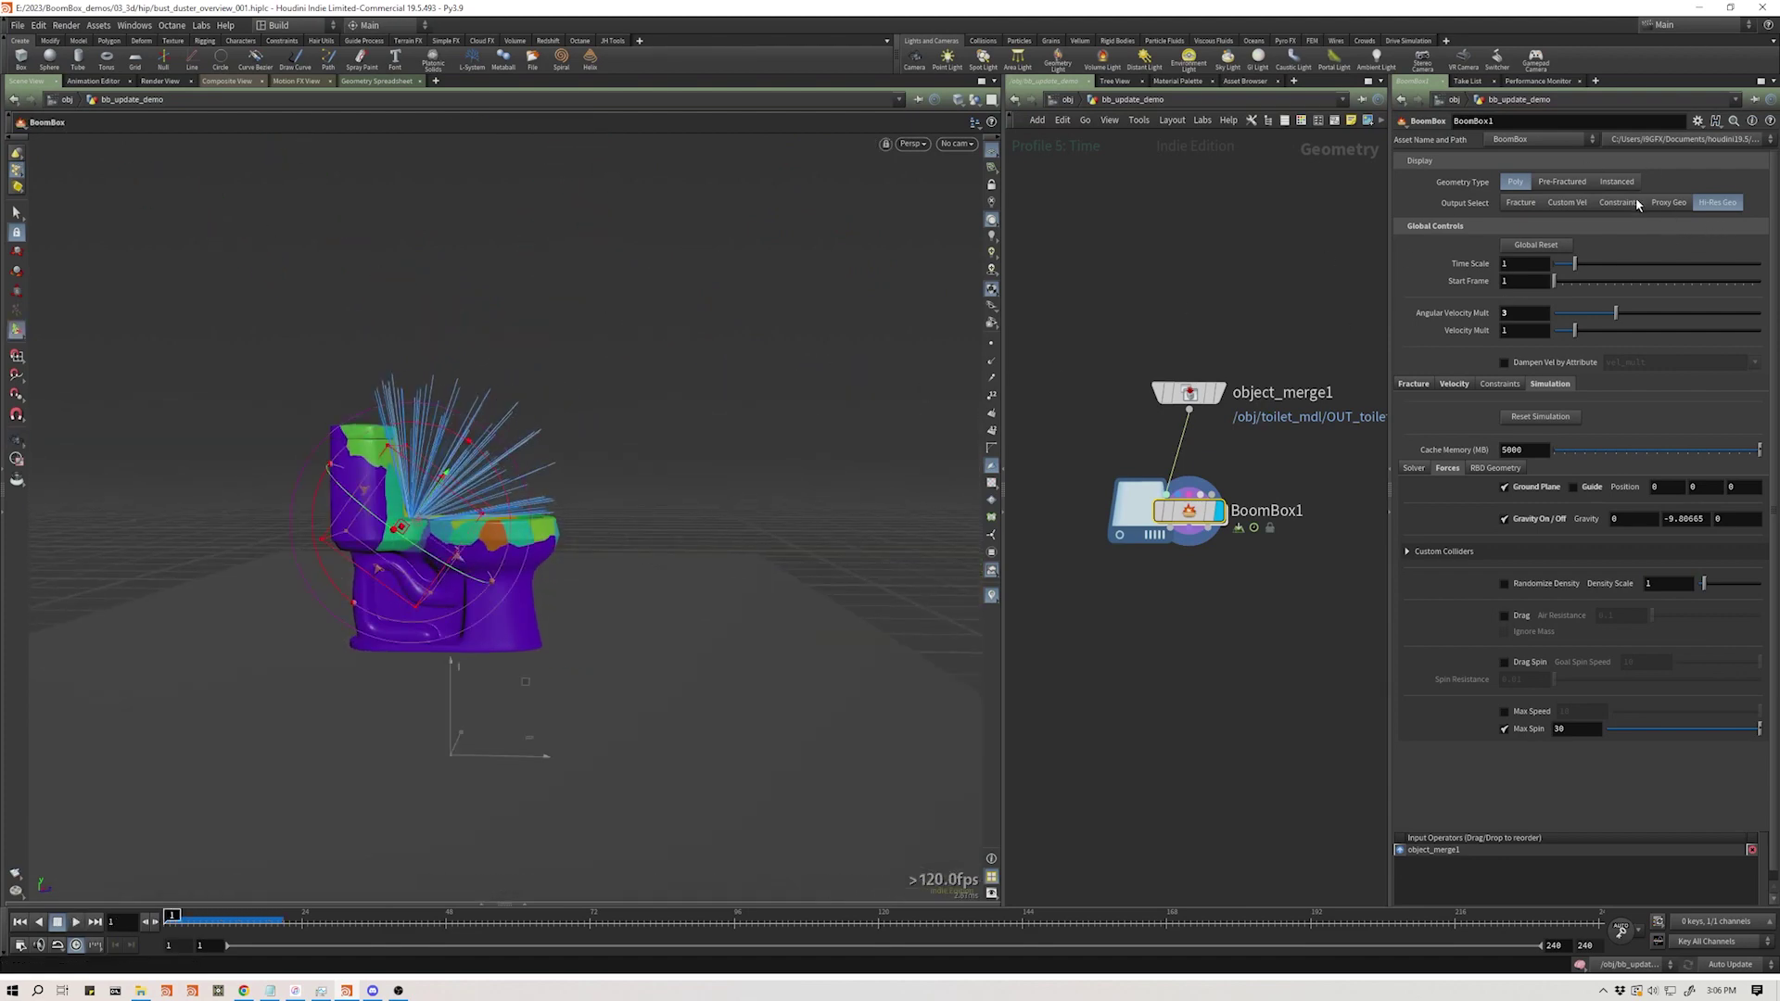
pyautogui.click(1618, 202)
pyautogui.click(1506, 385)
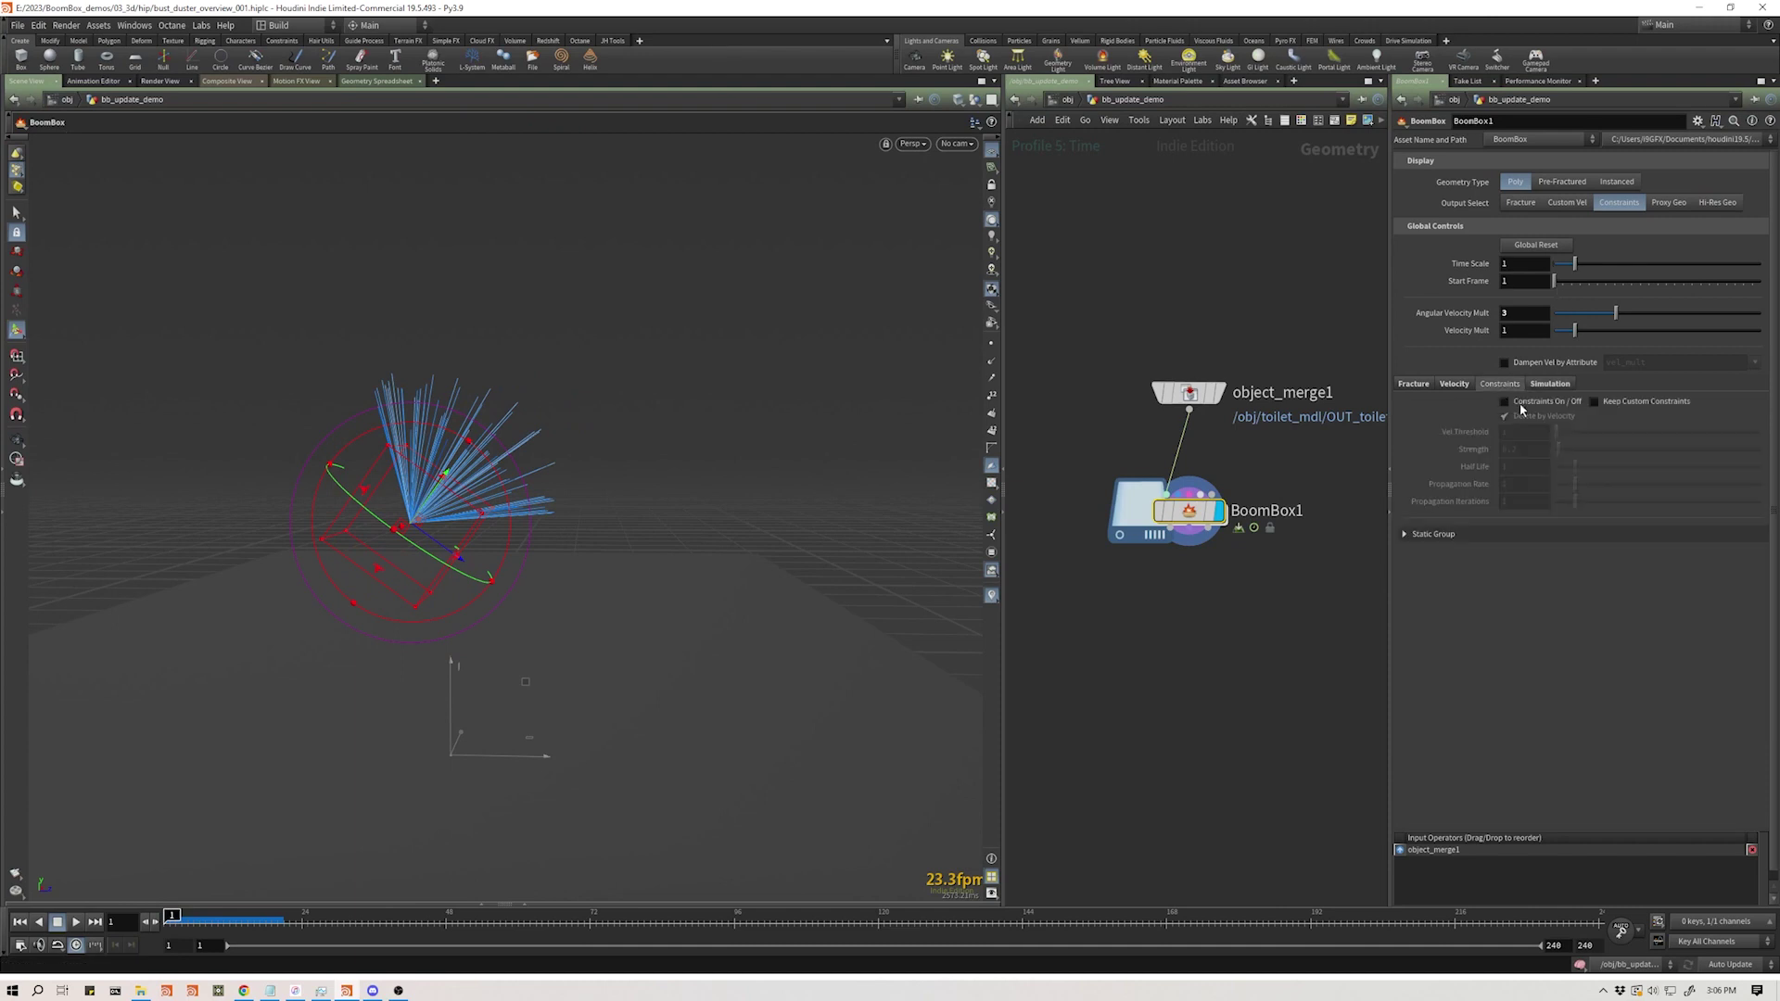
pyautogui.press('Escape')
pyautogui.moveTo(429, 529)
pyautogui.mouseDown()
pyautogui.moveTo(504, 516)
pyautogui.moveTo(431, 498)
pyautogui.moveTo(450, 526)
pyautogui.moveTo(460, 485)
pyautogui.moveTo(442, 509)
pyautogui.mouseUp()
pyautogui.press('Return')
pyautogui.keyDown('alt'); pyautogui.moveTo(439, 584); pyautogui.dragTo(441, 588); pyautogui.keyUp('alt')
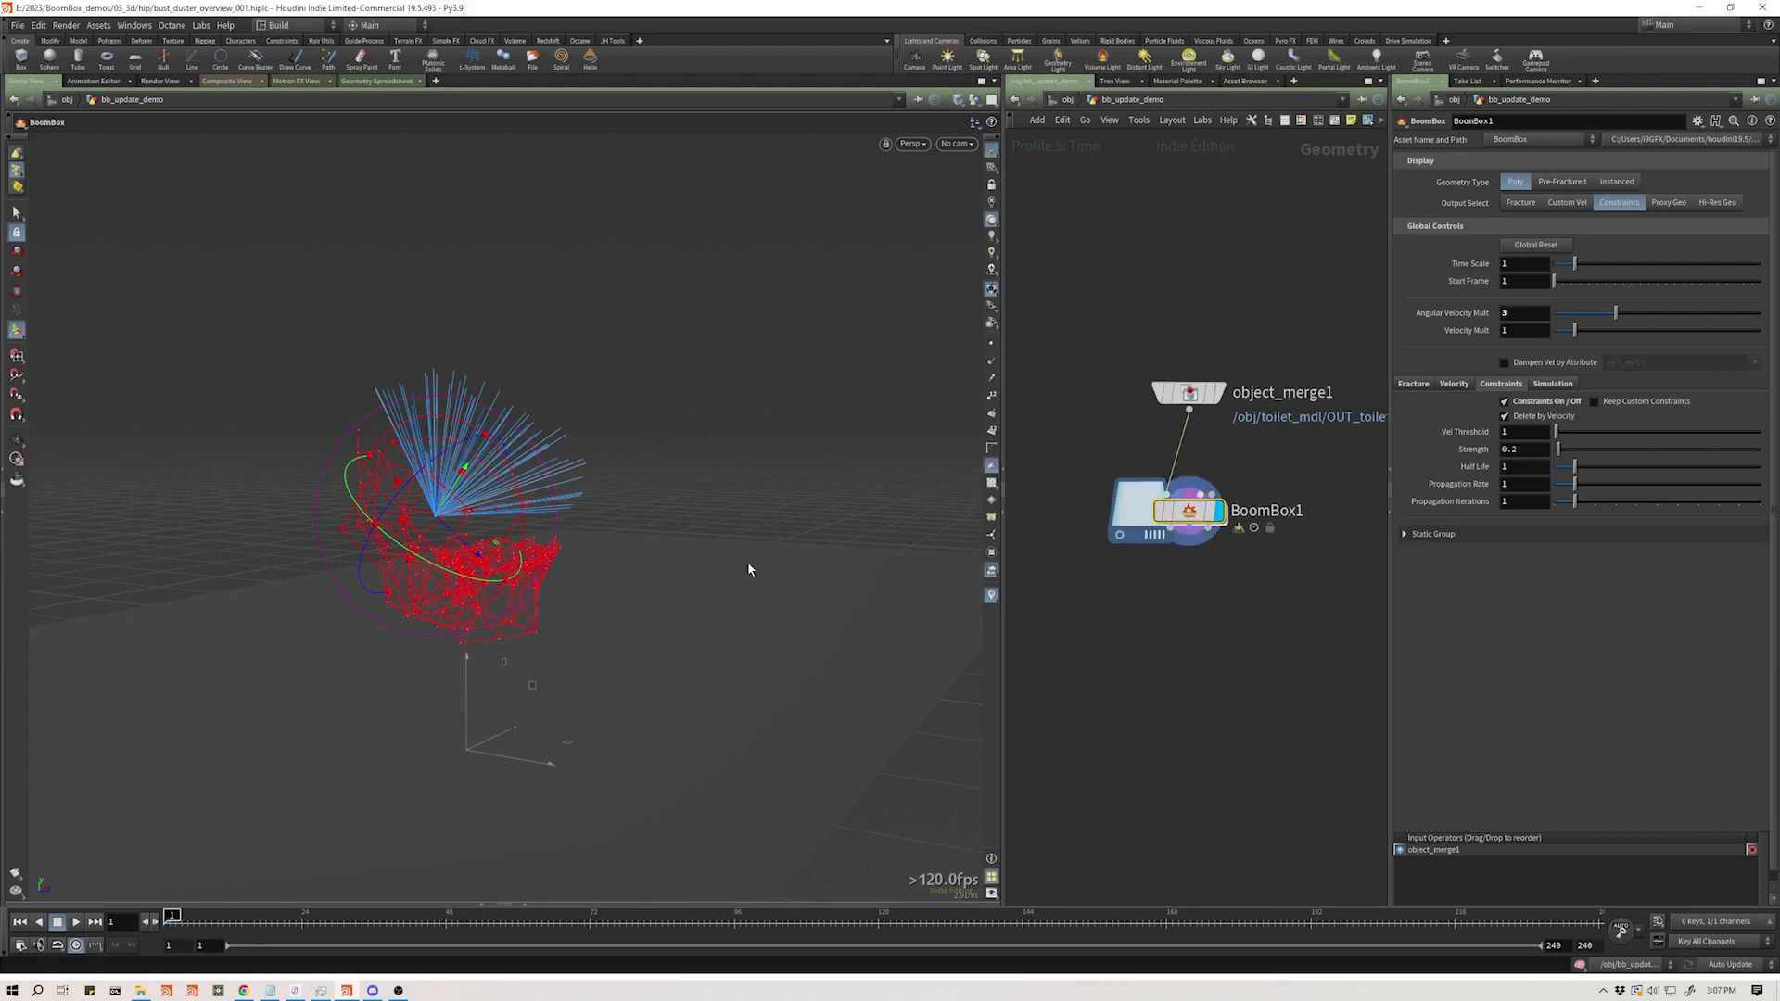
# - Enable the static group with a Bounding Box type and switch the output back to Hi-Res Geo
pyautogui.moveTo(1189, 518)
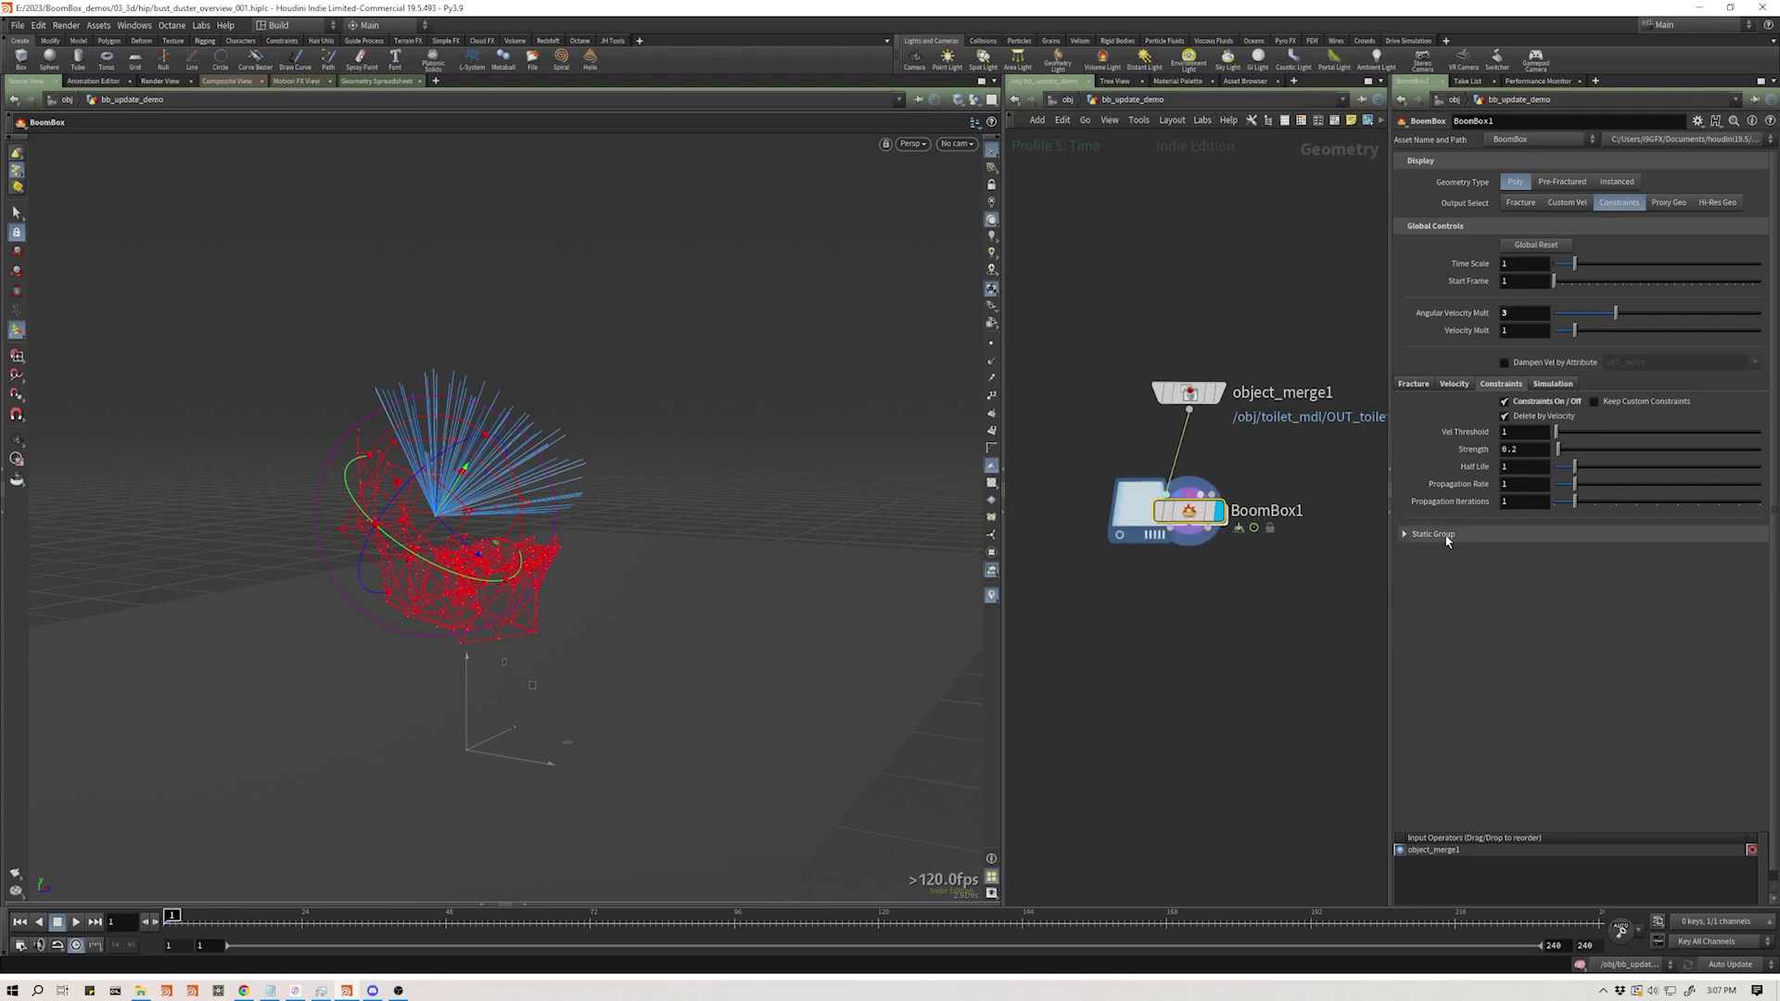
pyautogui.click(1340, 535)
pyautogui.click(1516, 556)
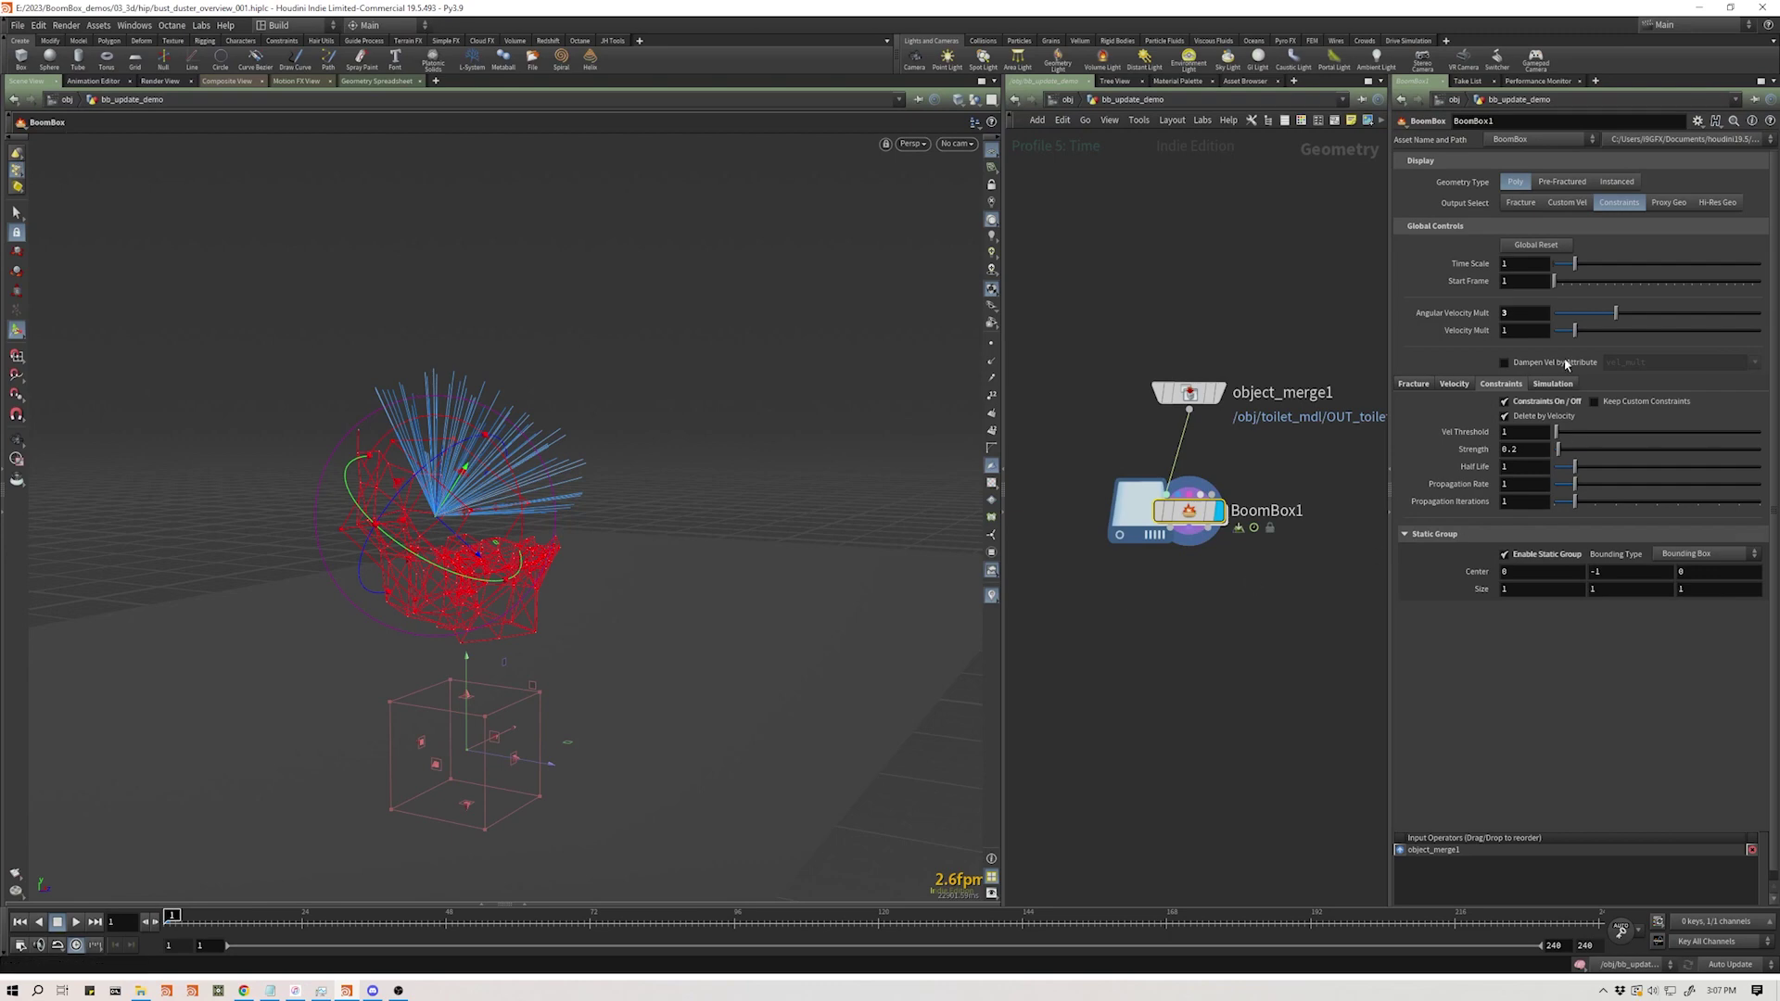
pyautogui.click(1714, 203)
pyautogui.keyDown('alt'); pyautogui.moveTo(501, 601); pyautogui.dragTo(552, 580); pyautogui.keyUp('alt')
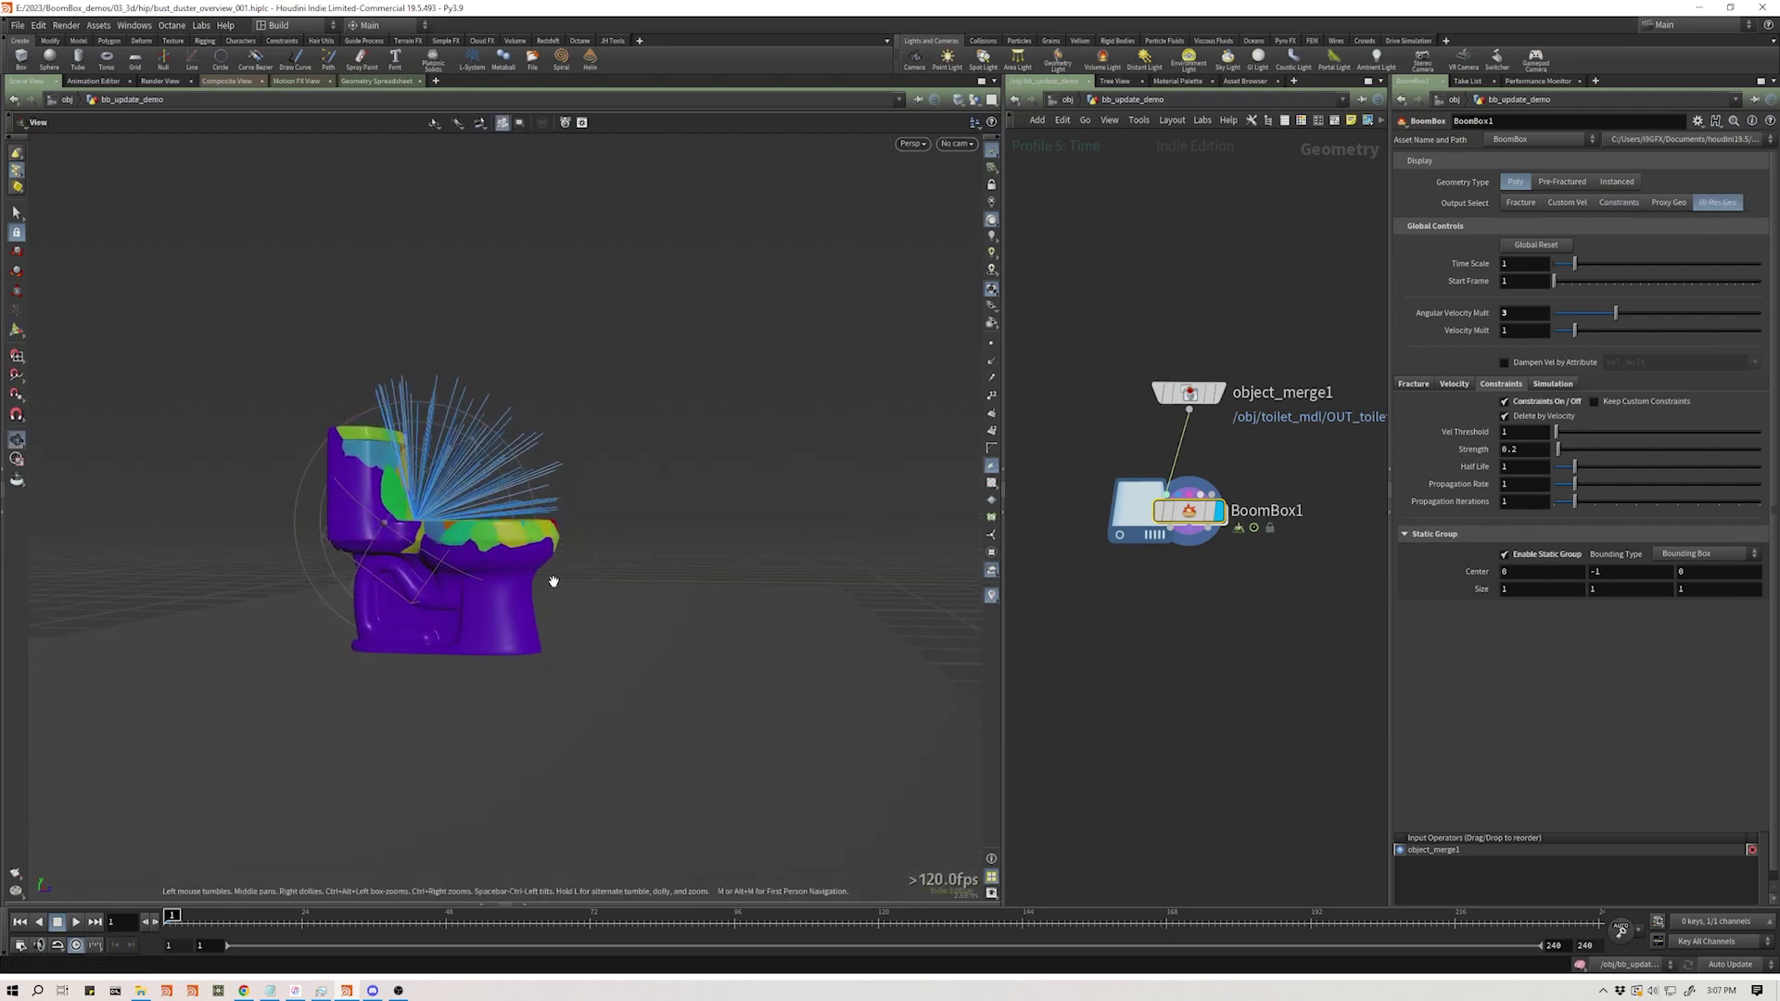
# - Fit the static group box around the toilet's base, with center Y about -0.03, height about 0.65 and Z size about 2.47
pyautogui.moveTo(469, 712); pyautogui.dragTo(453, 651)
pyautogui.moveTo(501, 594)
pyautogui.keyDown('alt'); pyautogui.mouseDown()
pyautogui.moveTo(342, 589)
pyautogui.moveTo(487, 608)
pyautogui.mouseUp(); pyautogui.keyUp('alt')
pyautogui.moveTo(509, 683); pyautogui.dragTo(451, 650)
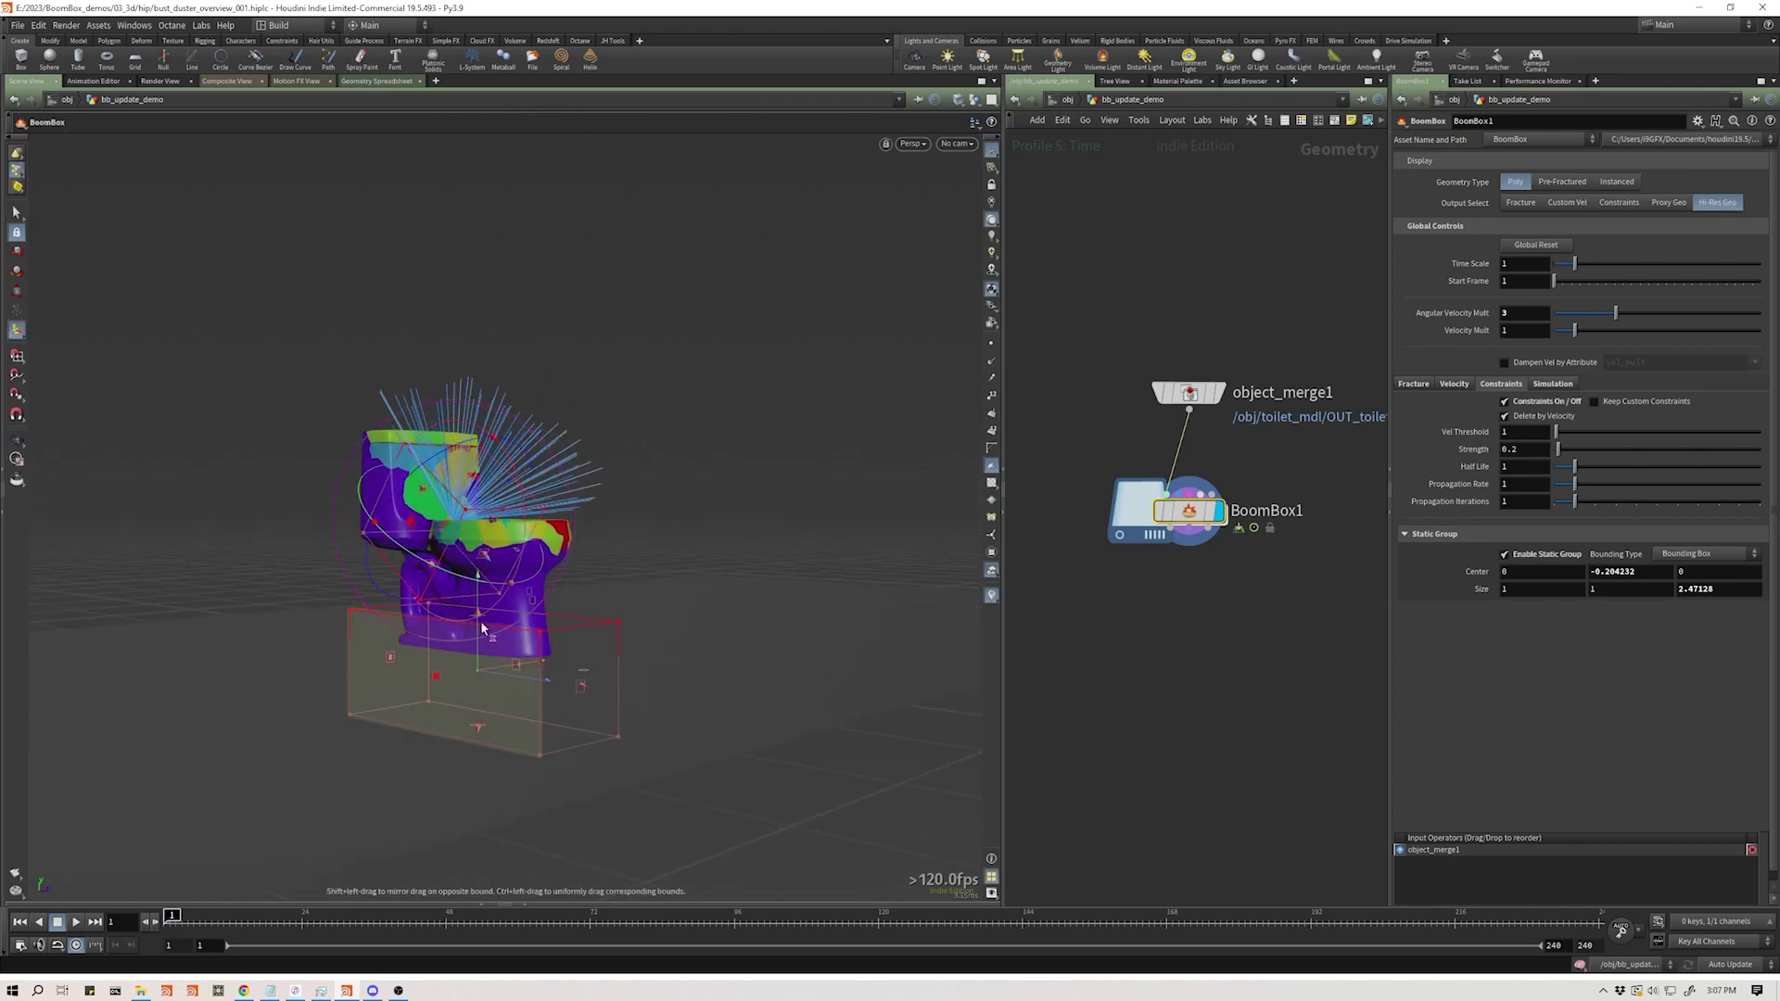
pyautogui.moveTo(480, 734); pyautogui.dragTo(527, 623)
pyautogui.keyDown('alt'); pyautogui.scroll(-2, 526, 623); pyautogui.keyUp('alt')
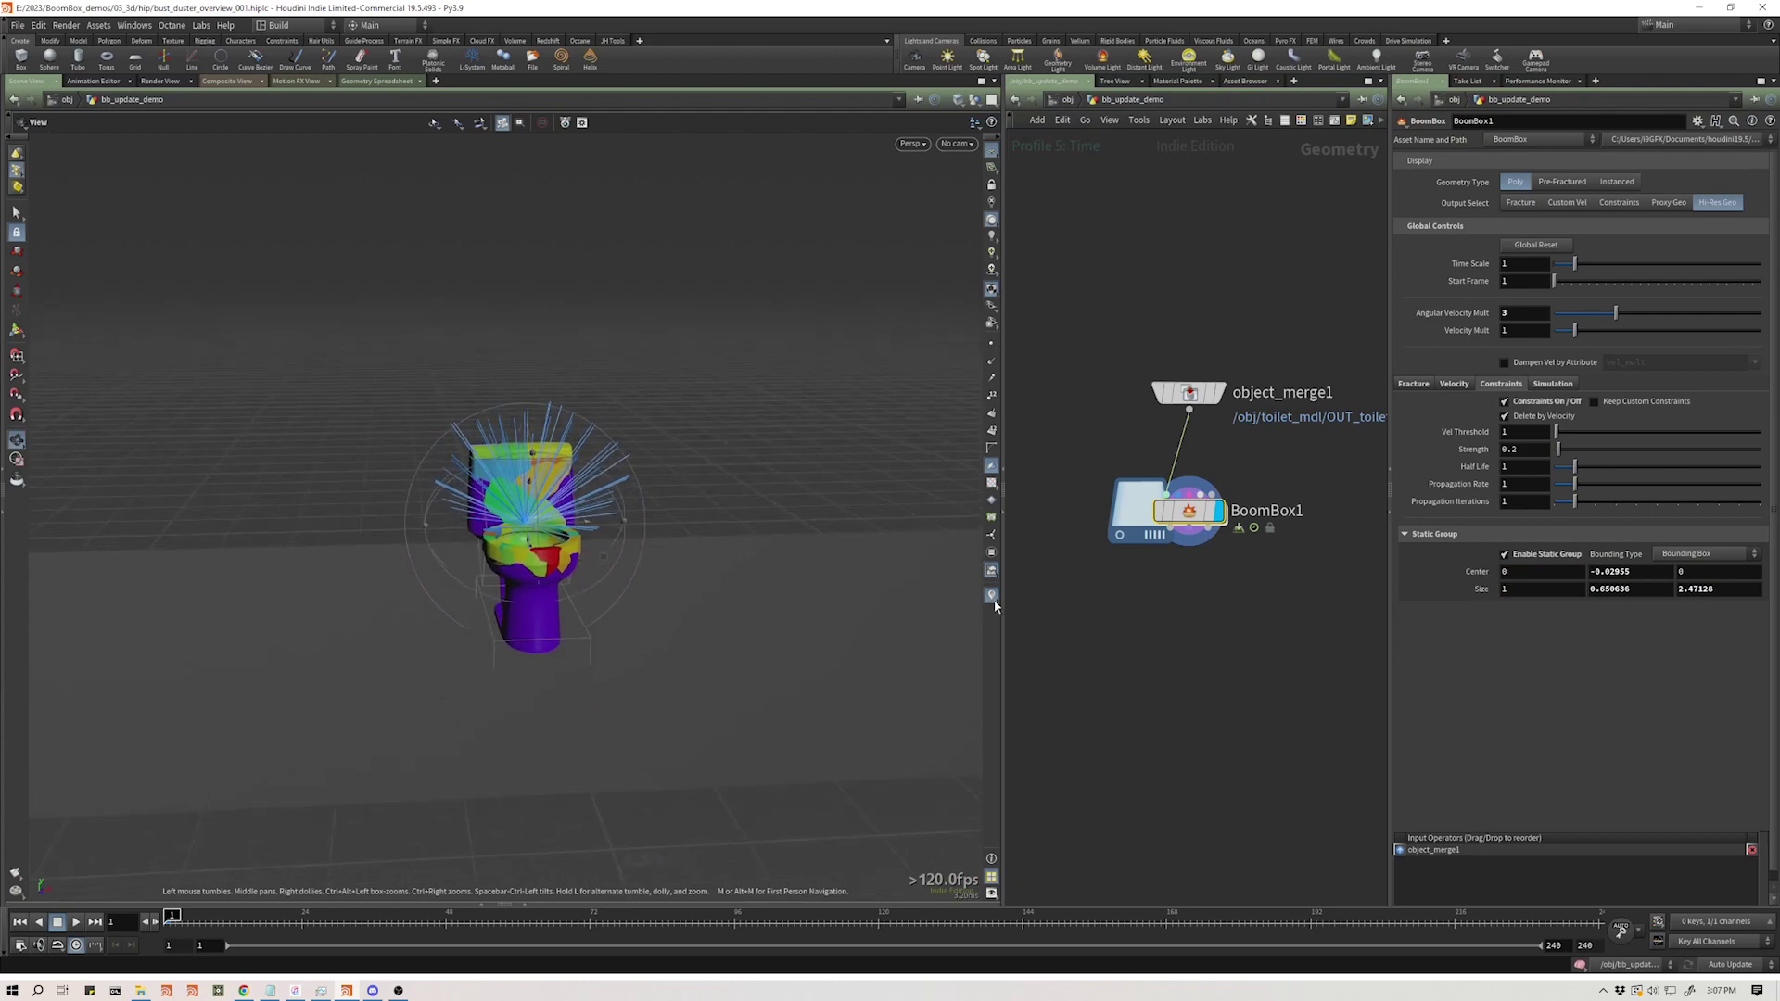
# - Turn off the velocity visualization on the toilet
pyautogui.click(1458, 385)
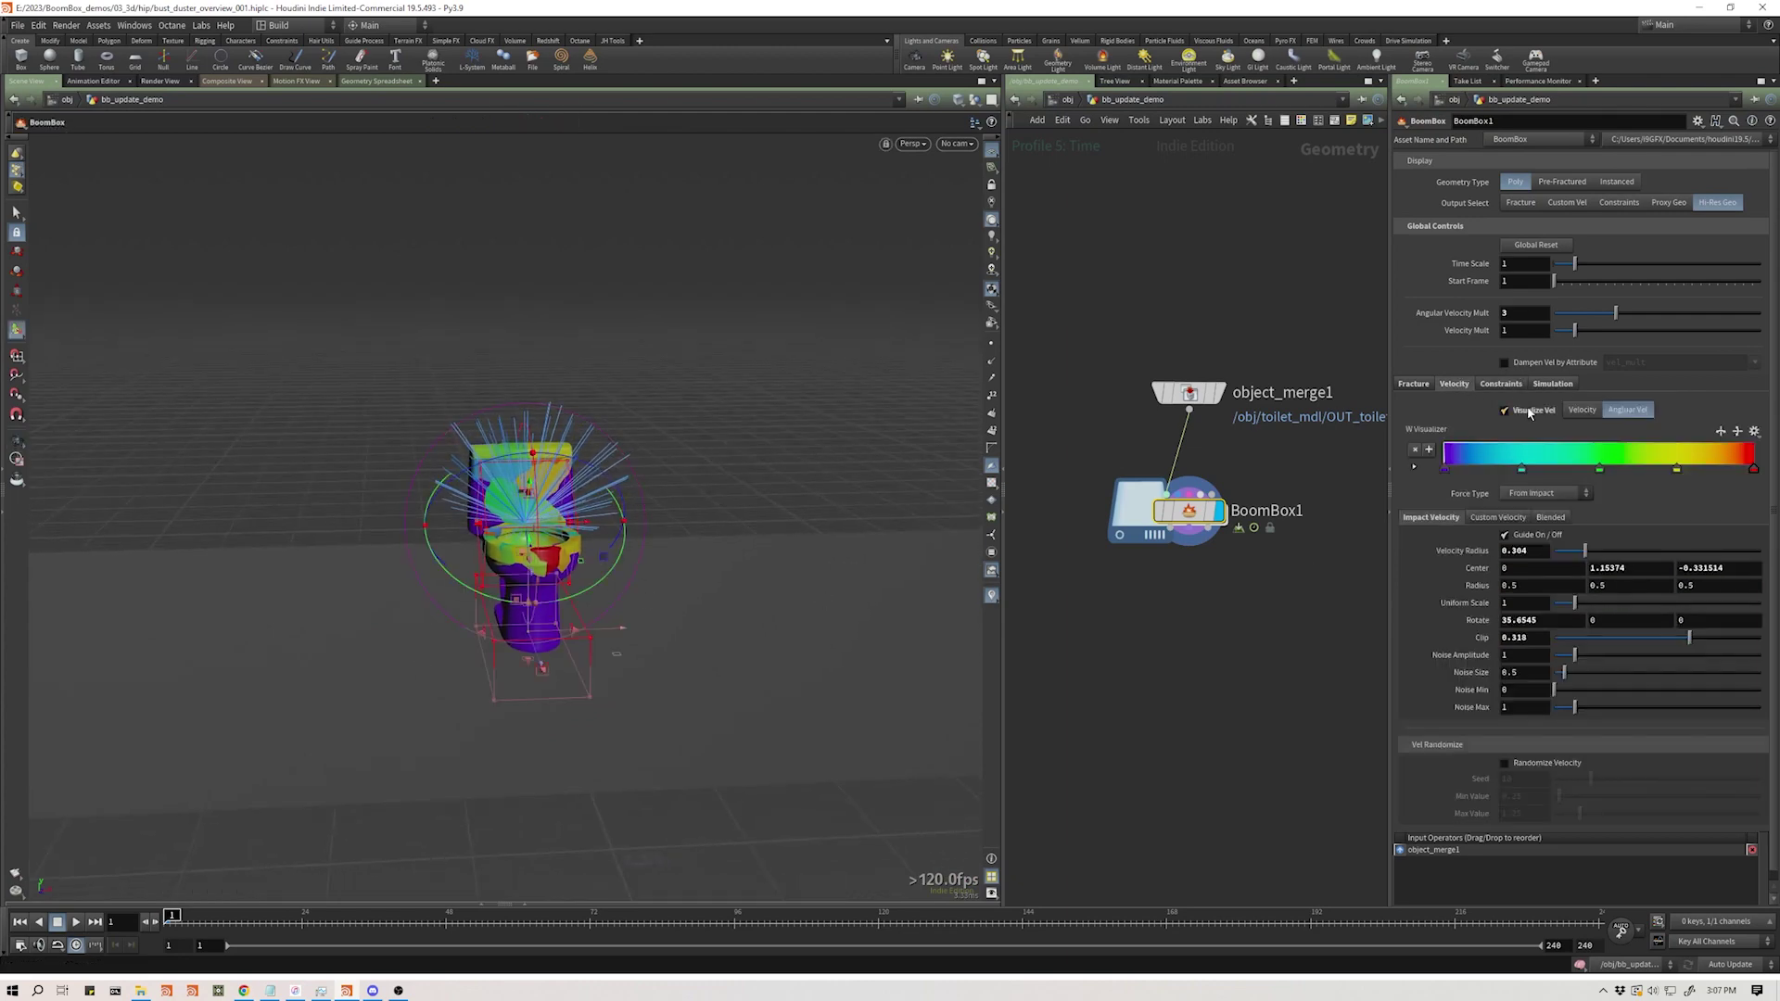
pyautogui.click(1526, 410)
pyautogui.keyDown('alt'); pyautogui.moveTo(446, 602); pyautogui.dragTo(559, 577); pyautogui.keyUp('alt')
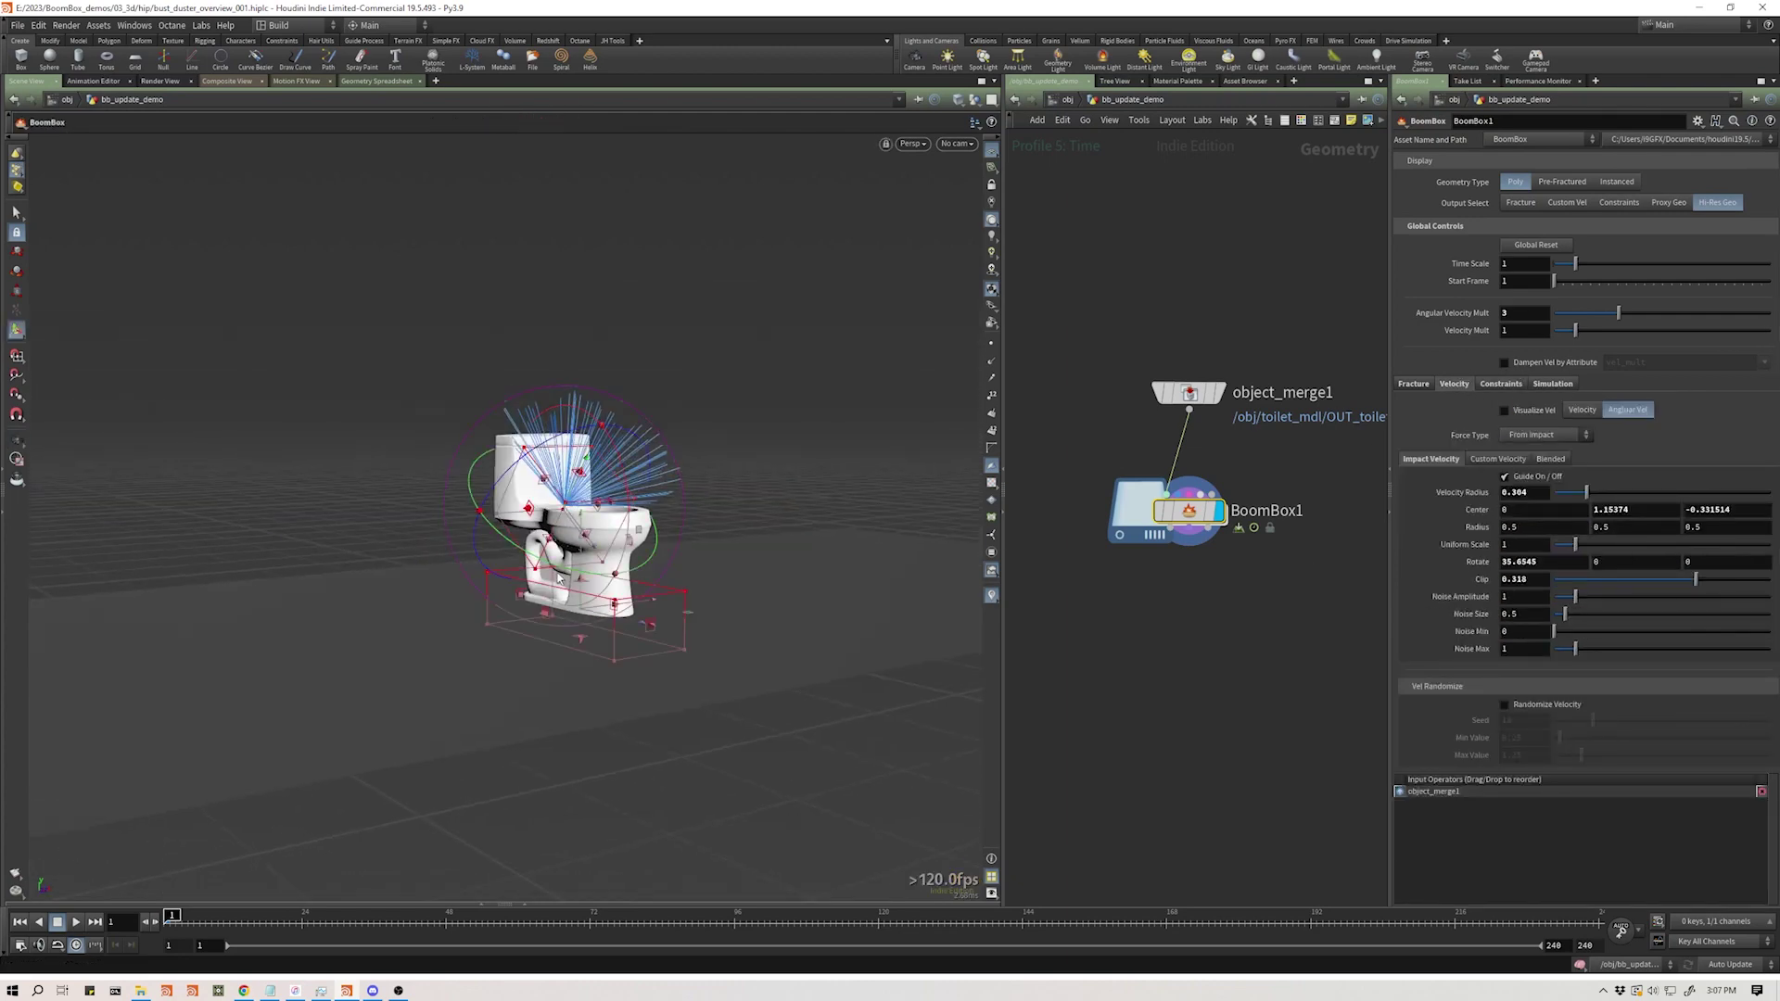
# - Play the constrained explosion, replay it from the start, and stop at frame 45
pyautogui.press('Up')
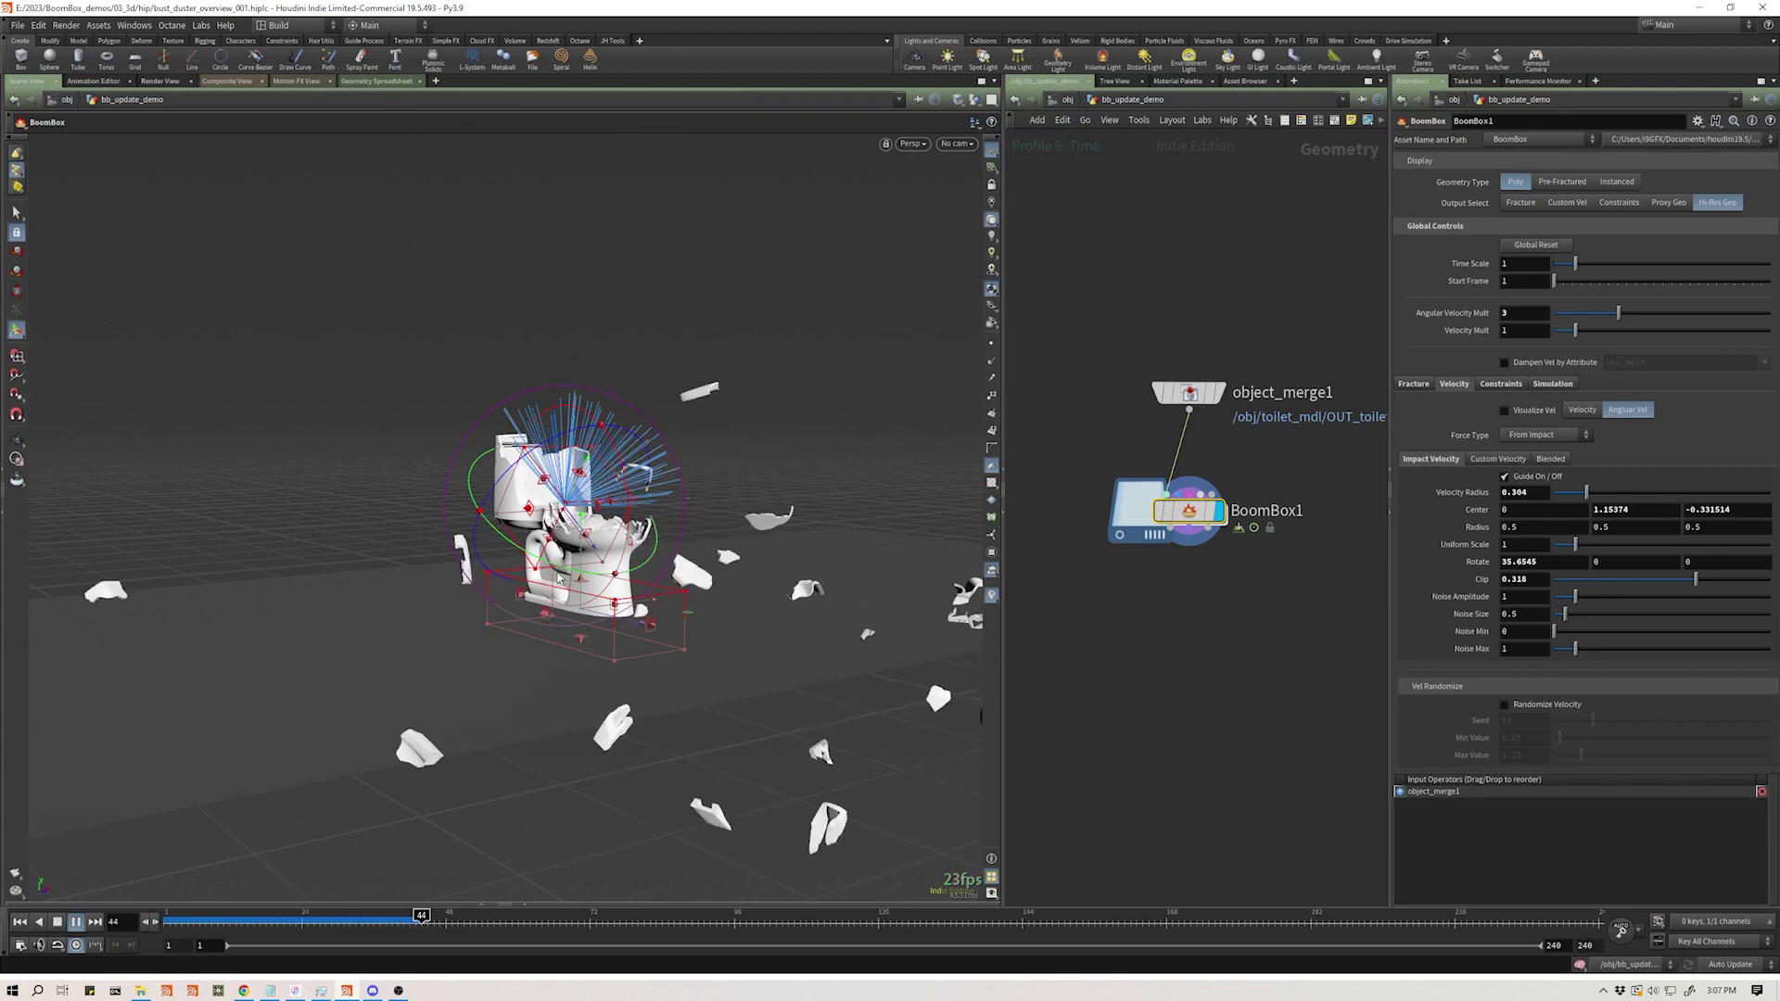
pyautogui.press('Up')
pyautogui.hotkey('ctrl', 'Up')
pyautogui.press('Up')
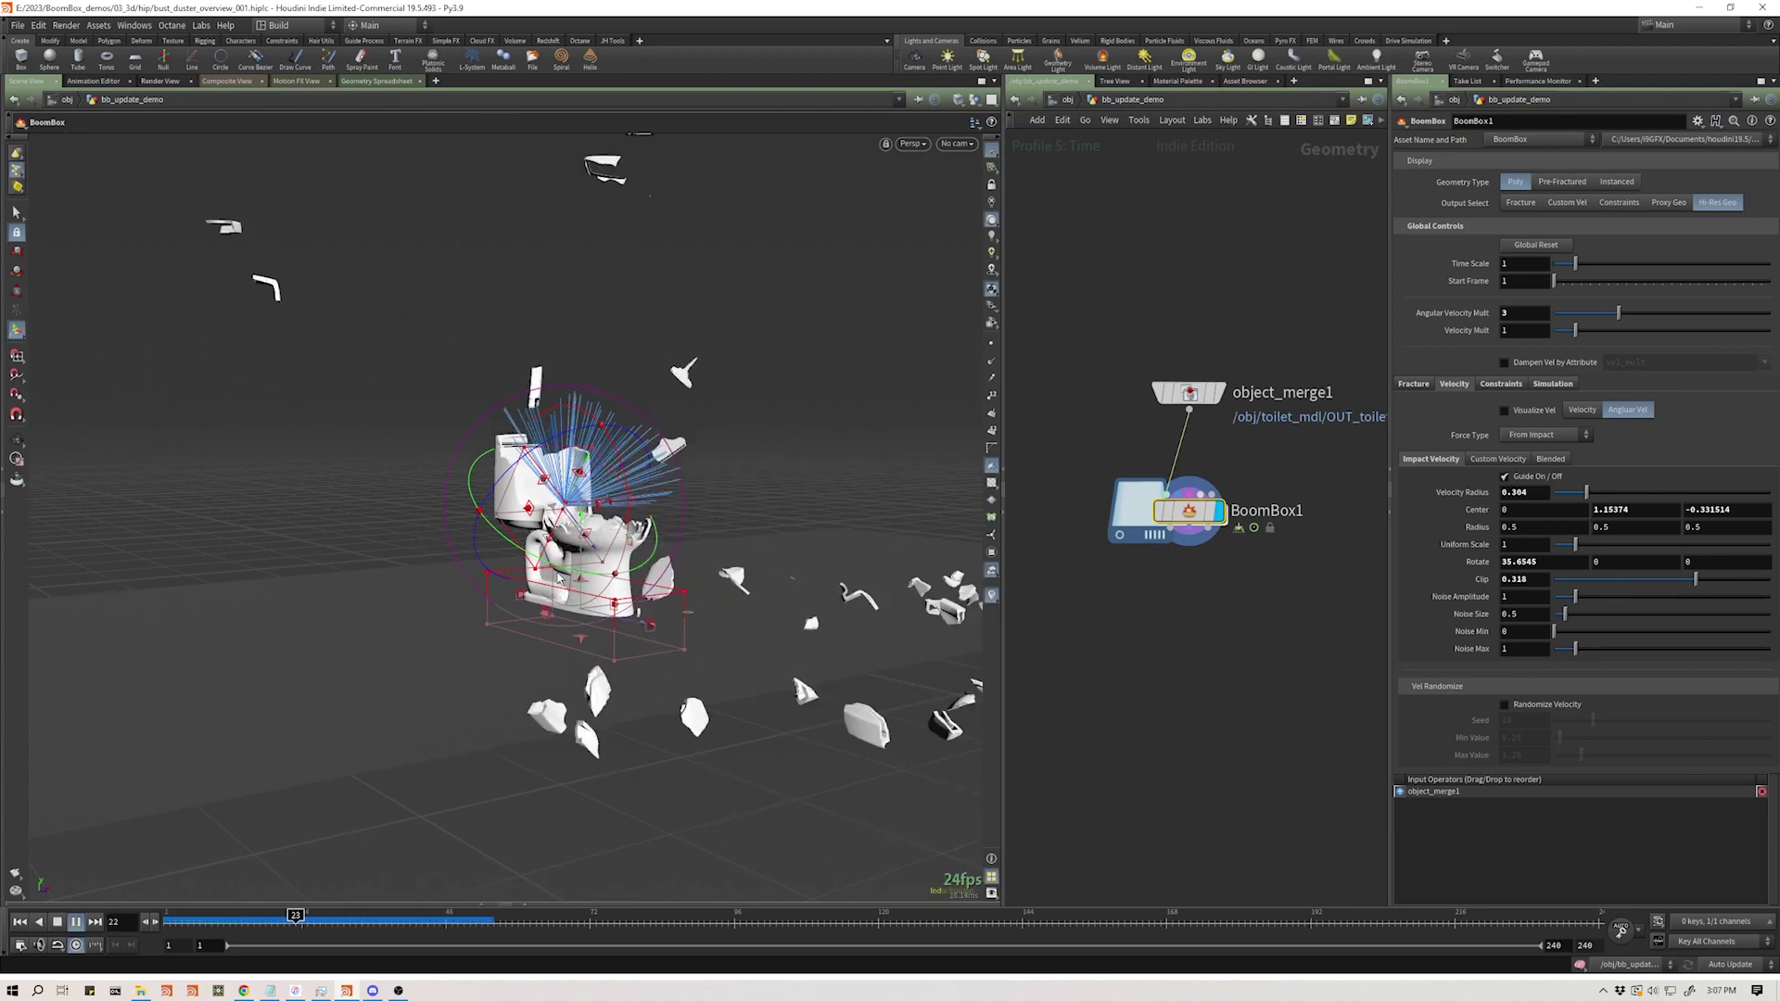
pyautogui.press('Up')
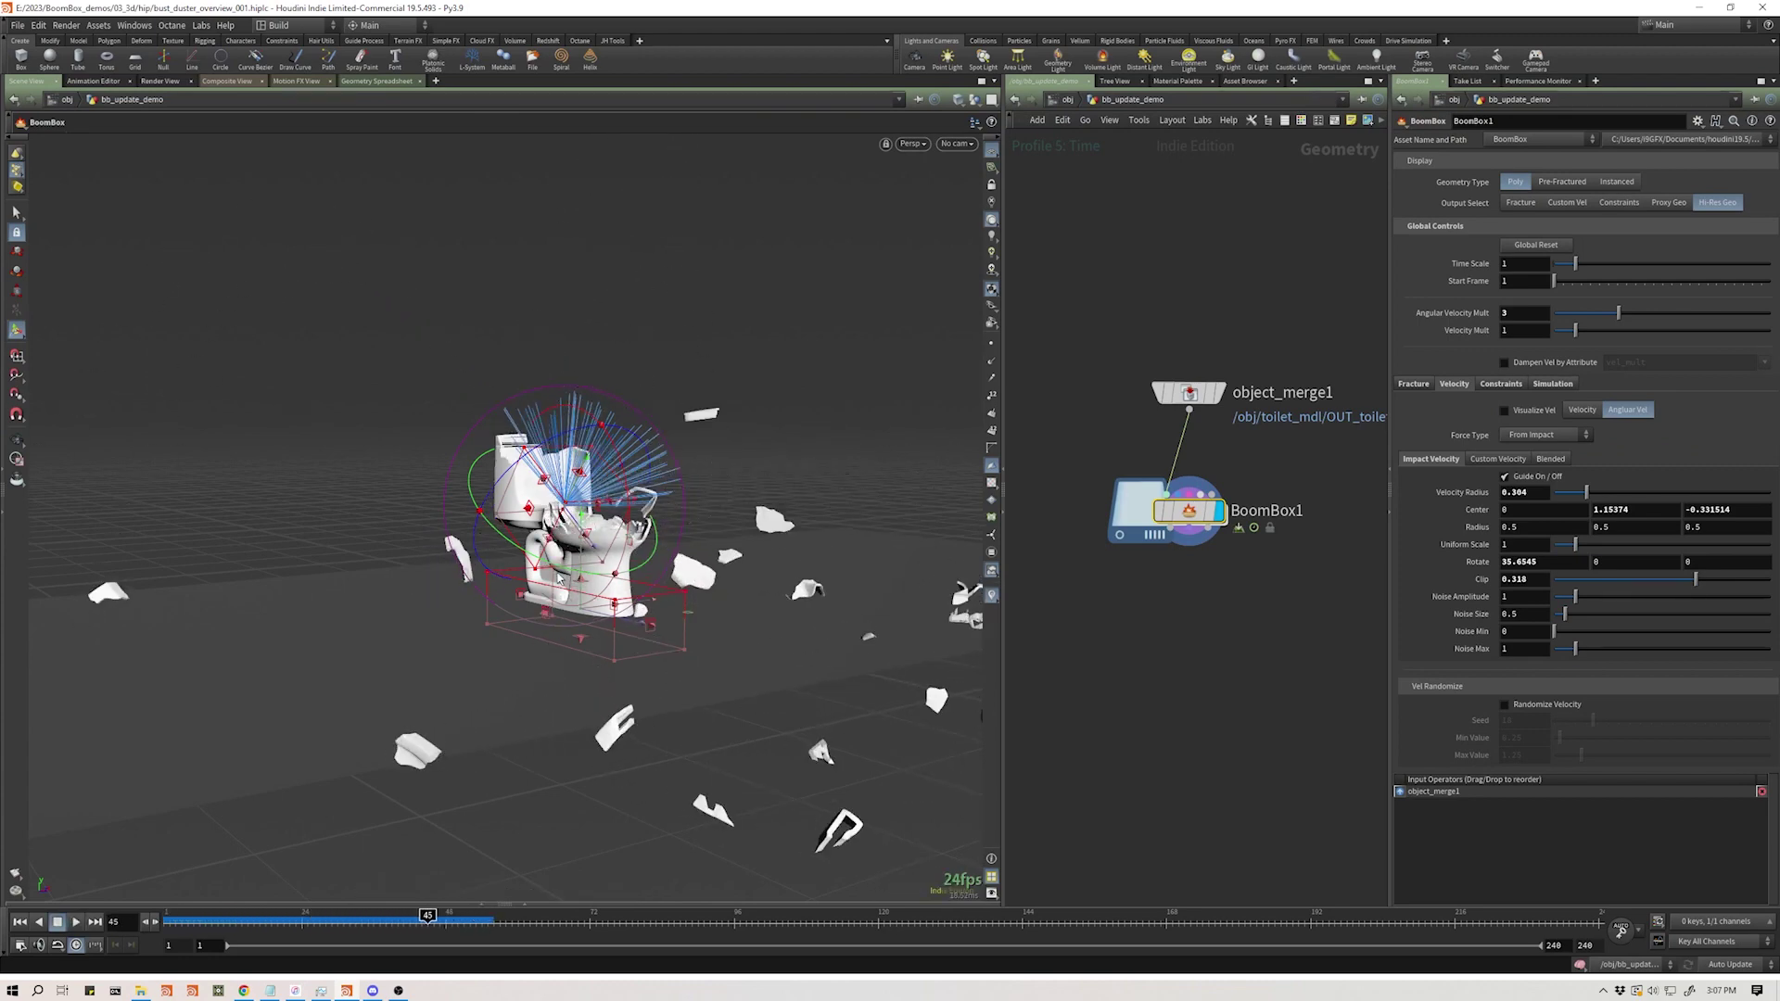
# - Examine the broken toilet at frame 45 from the side, and display the Constraints output to view its network
pyautogui.click(1176, 612)
pyautogui.keyDown('alt'); pyautogui.moveTo(557, 561); pyautogui.dragTo(636, 572); pyautogui.keyUp('alt')
pyautogui.press('Return')
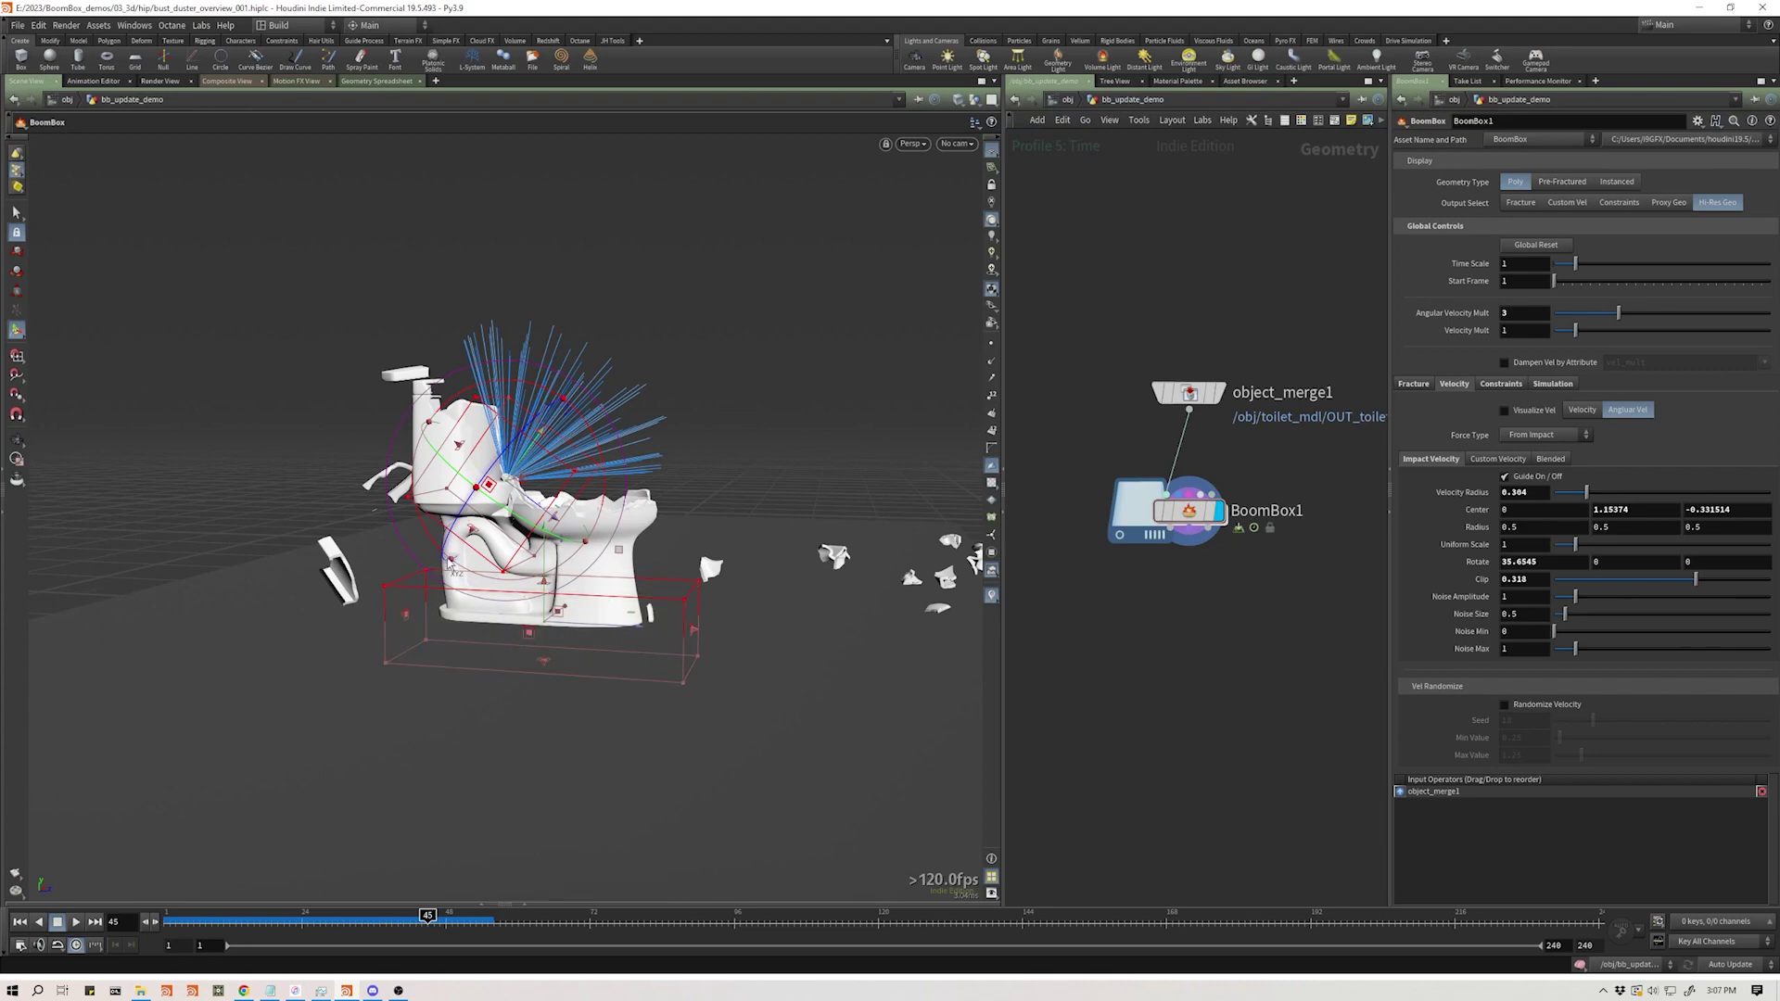
pyautogui.press('Escape')
pyautogui.moveTo(605, 601); pyautogui.dragTo(537, 584)
pyautogui.press('Return')
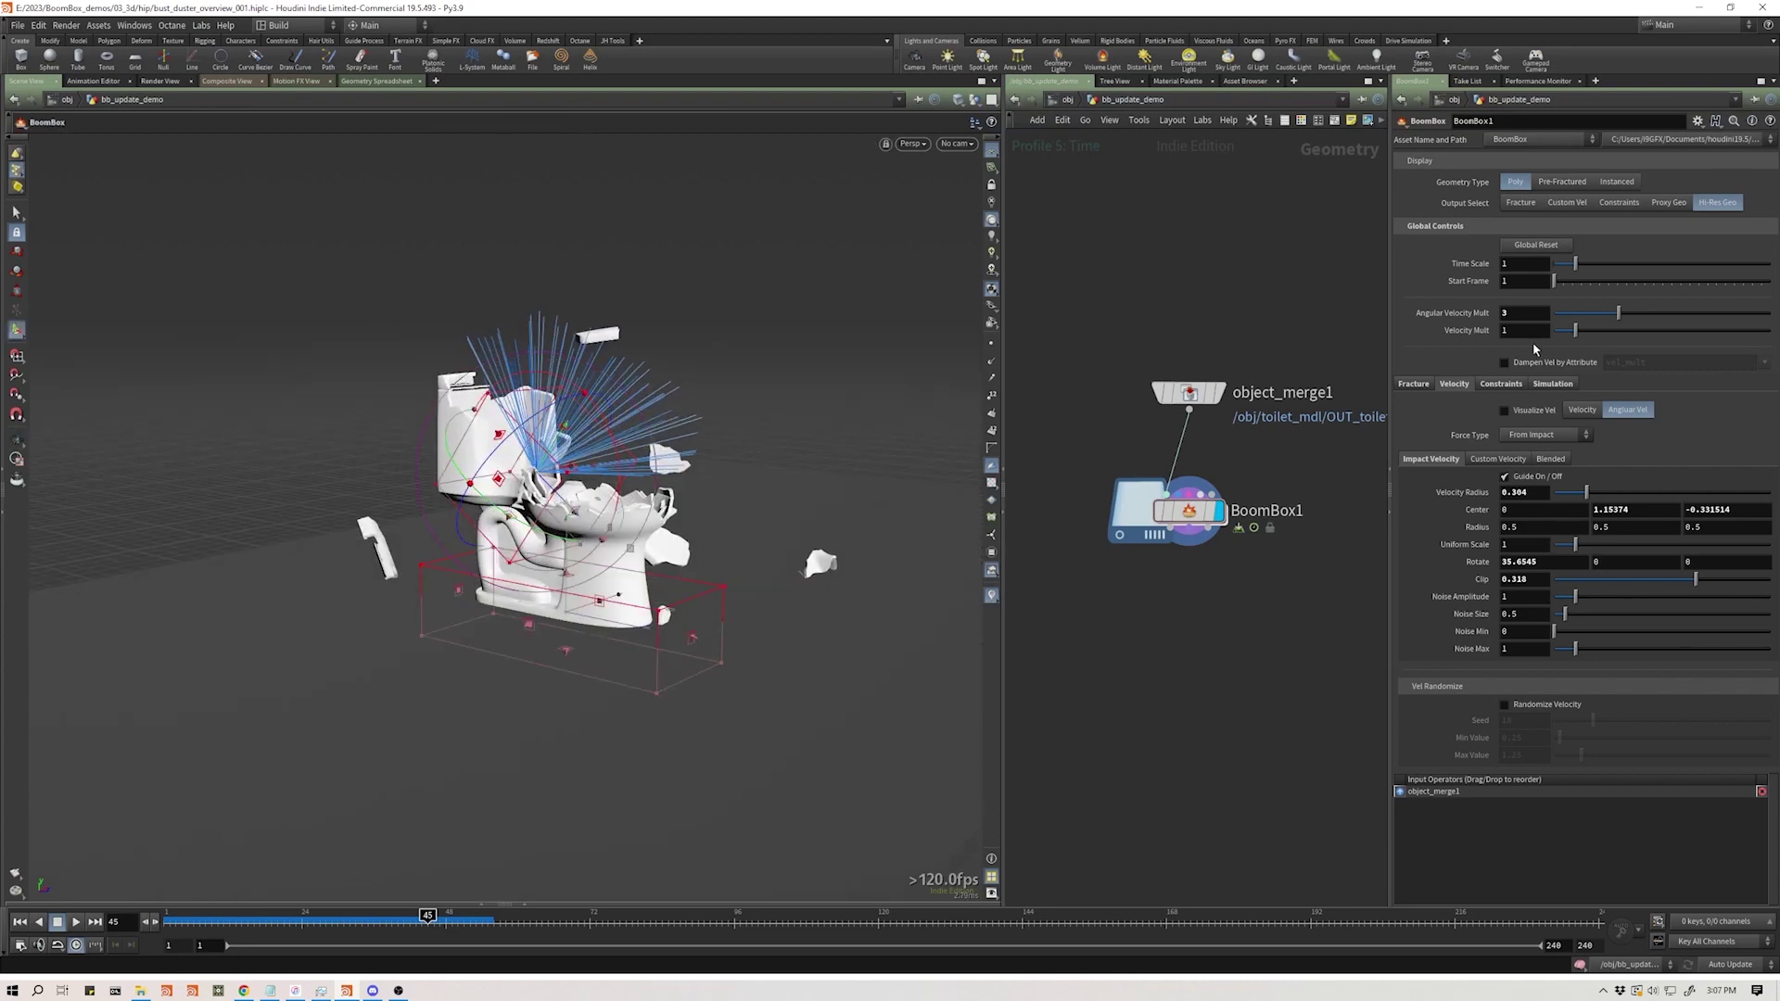
pyautogui.click(1618, 202)
pyautogui.press('Escape')
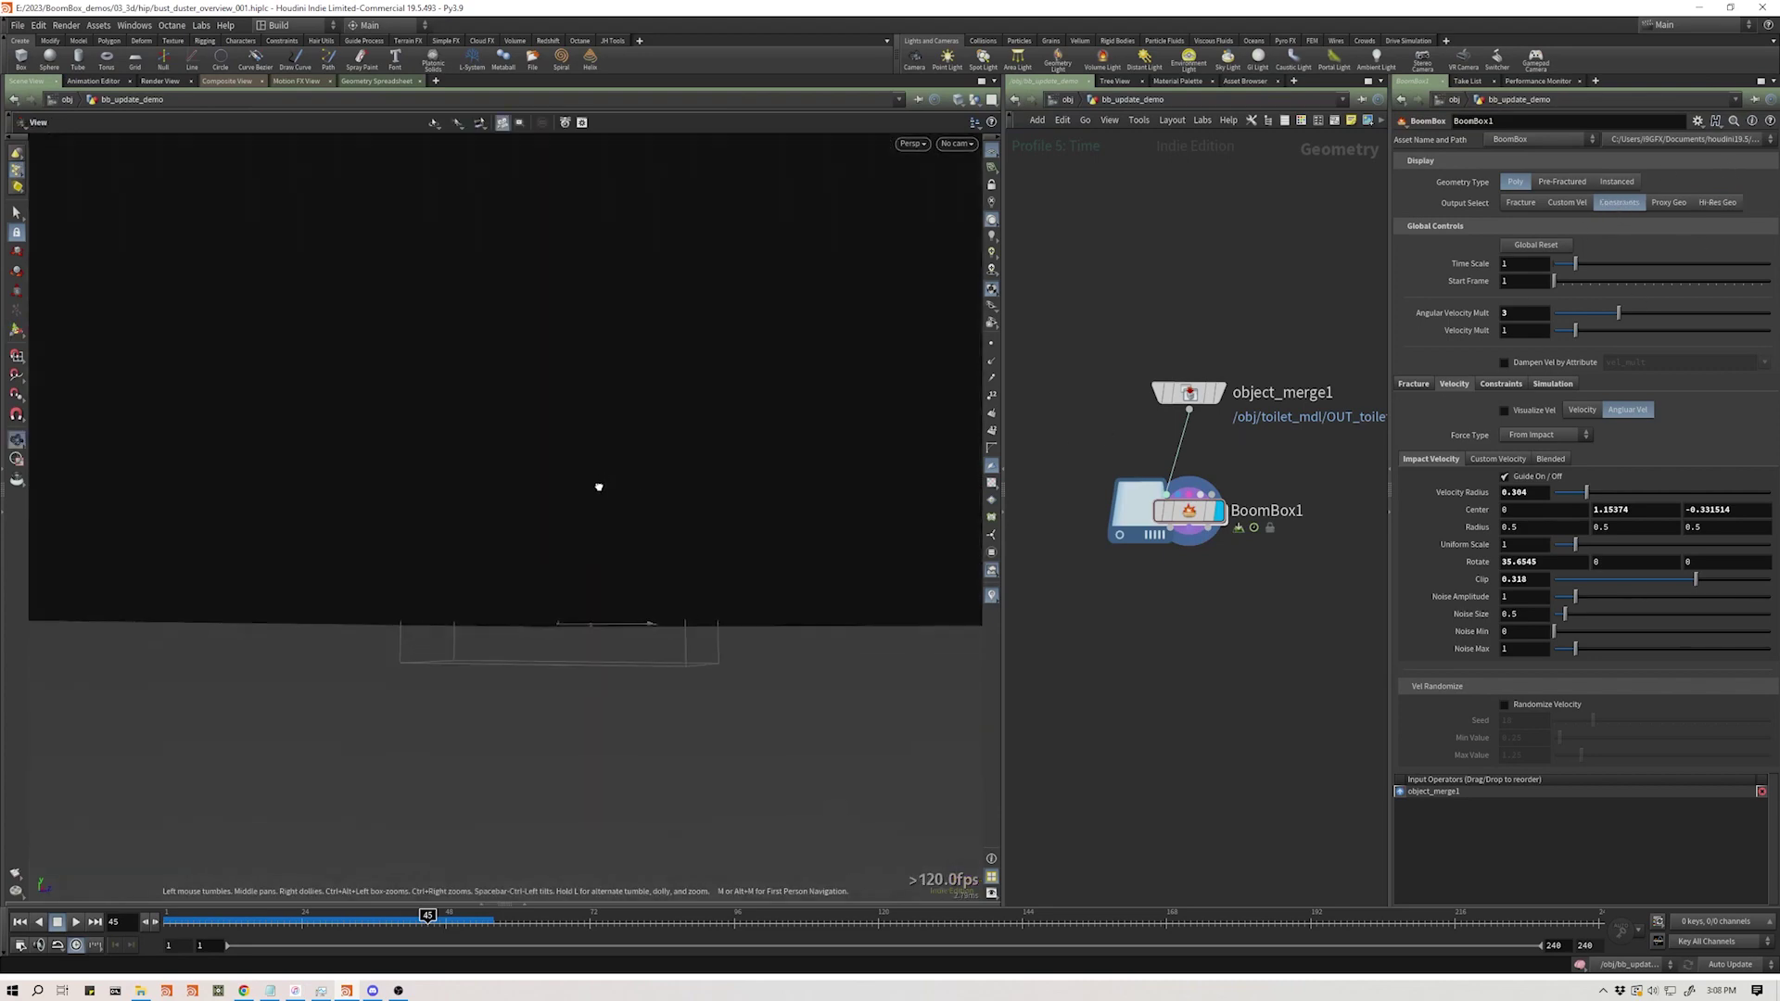
pyautogui.press('Return')
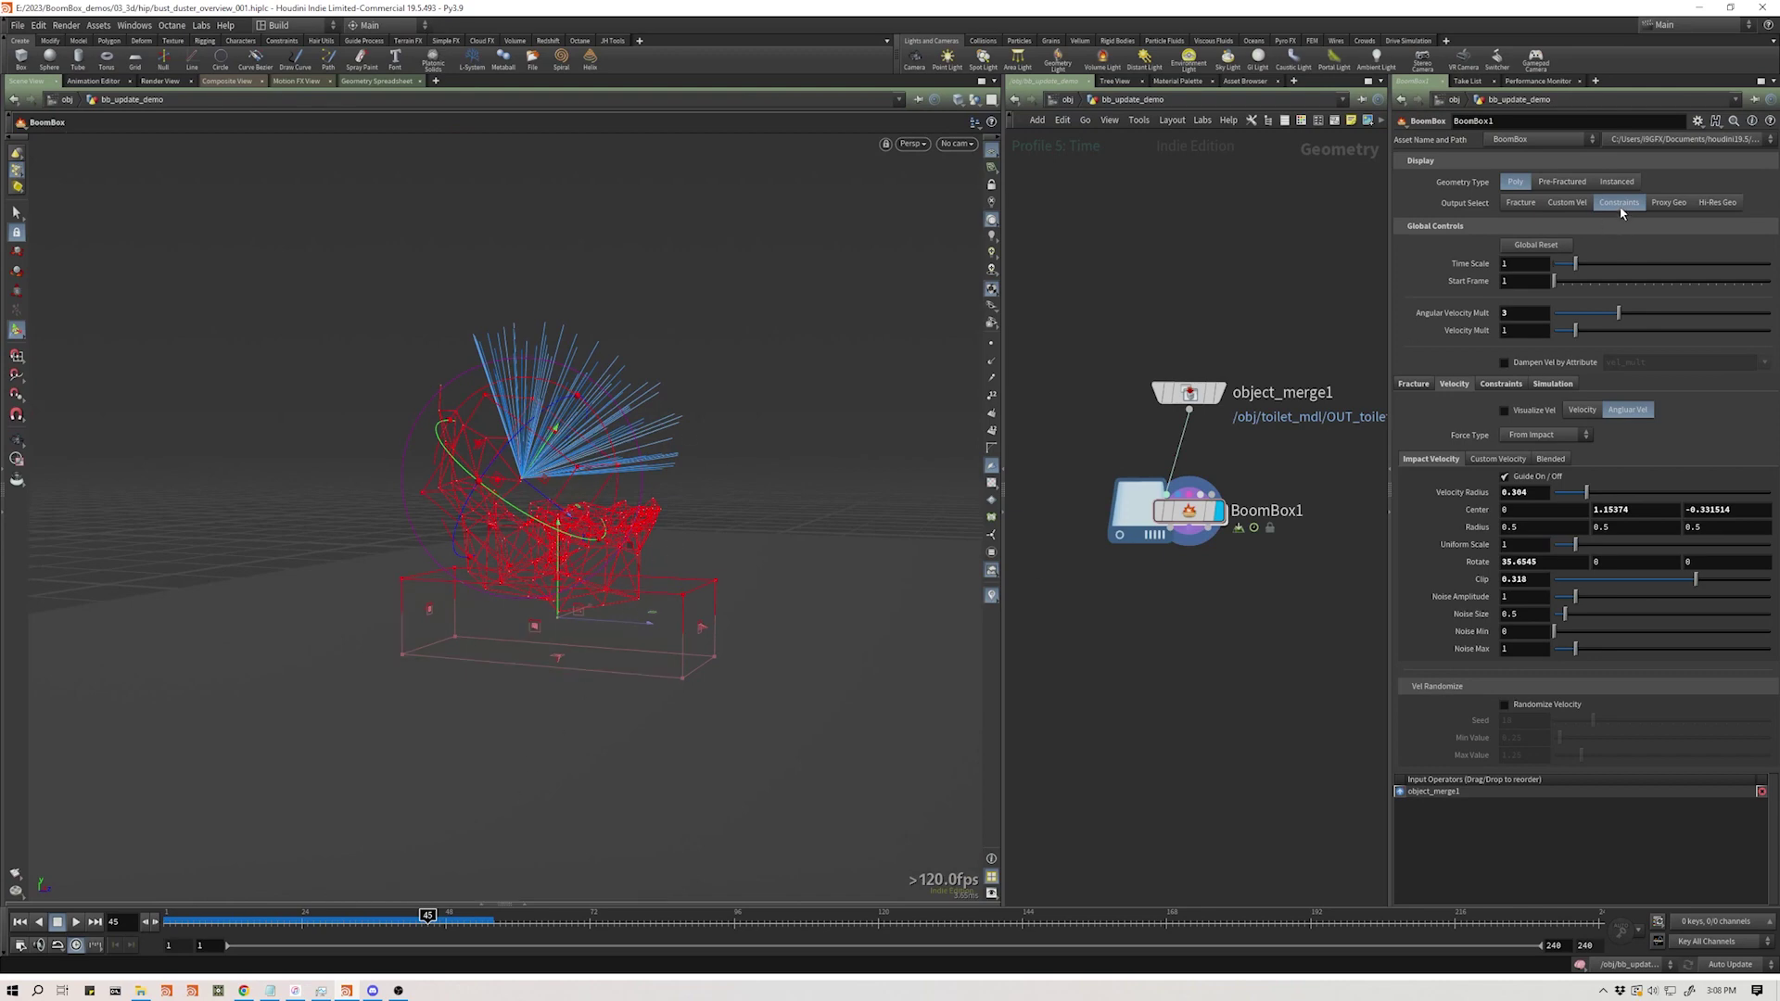
# - Return the output to Hi-Res Geo and hide the Impact Vel and Static Group handles in the viewport
pyautogui.click(1720, 203)
pyautogui.keyDown('alt'); pyautogui.moveTo(743, 553); pyautogui.dragTo(440, 527); pyautogui.keyUp('alt')
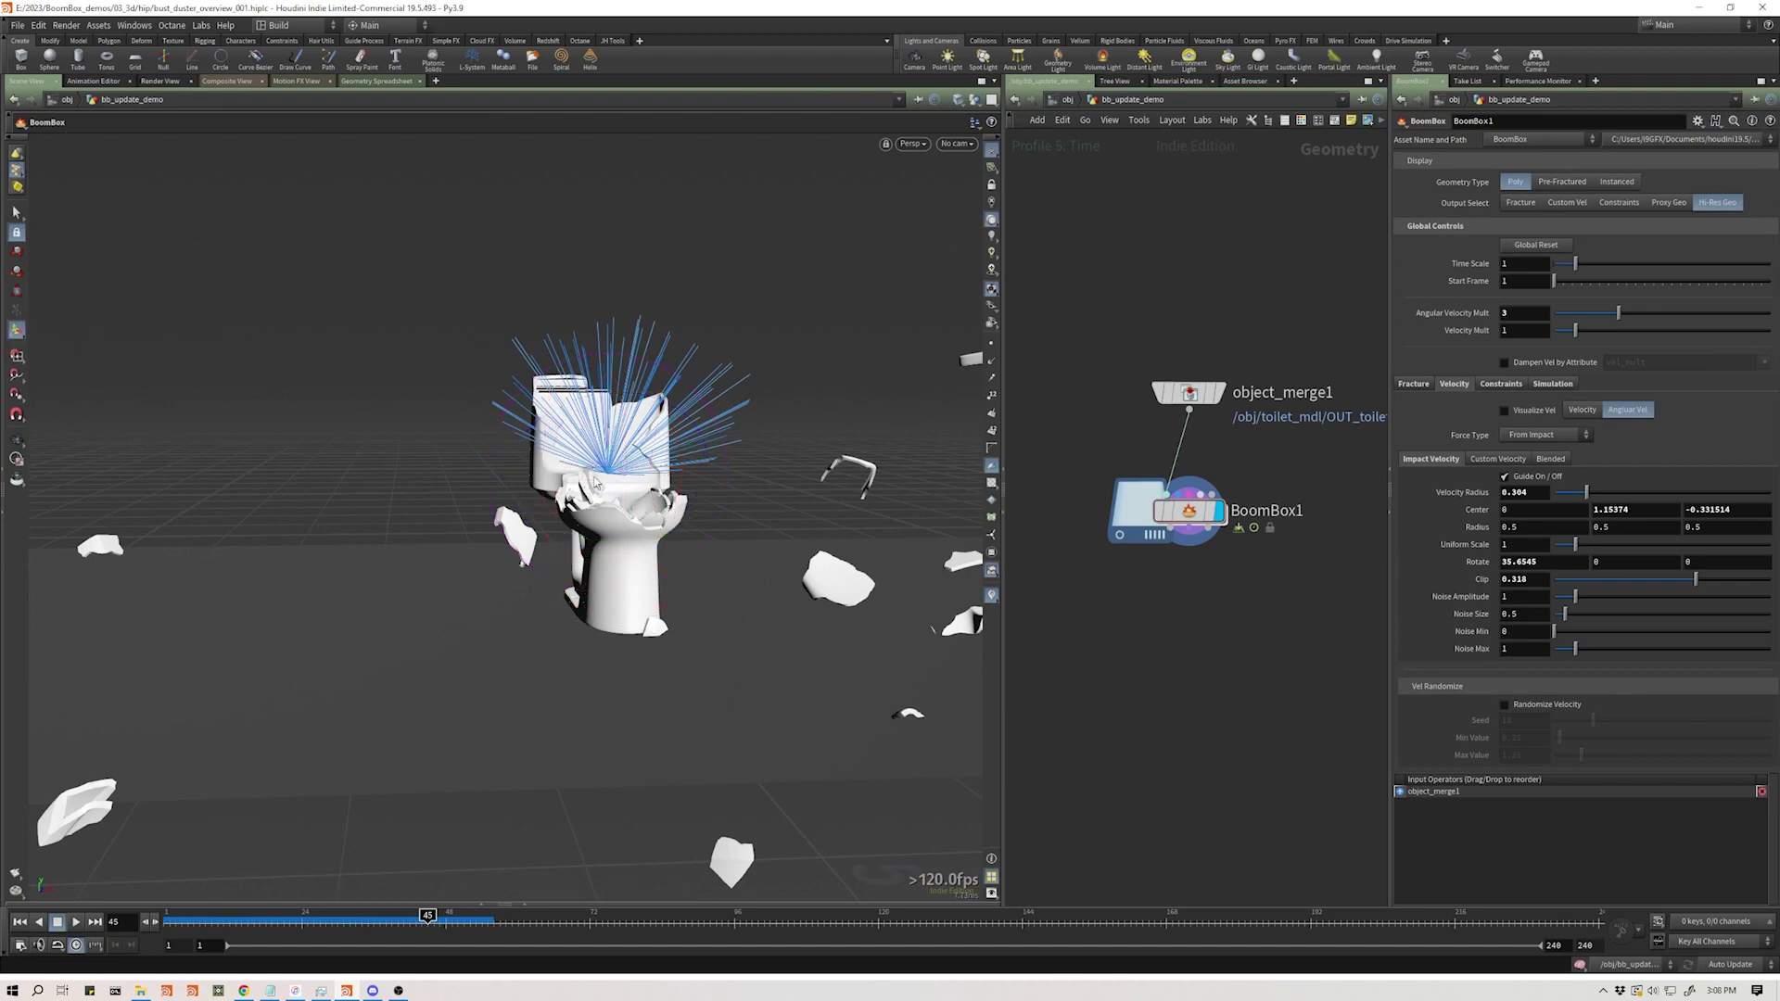
pyautogui.moveTo(606, 471)
pyautogui.keyDown('alt'); pyautogui.mouseDown()
pyautogui.moveTo(853, 471)
pyautogui.moveTo(603, 471)
pyautogui.mouseUp(); pyautogui.keyUp('alt')
pyautogui.keyDown('alt'); pyautogui.moveTo(602, 471); pyautogui.dragTo(417, 471, button='right'); pyautogui.keyUp('alt')
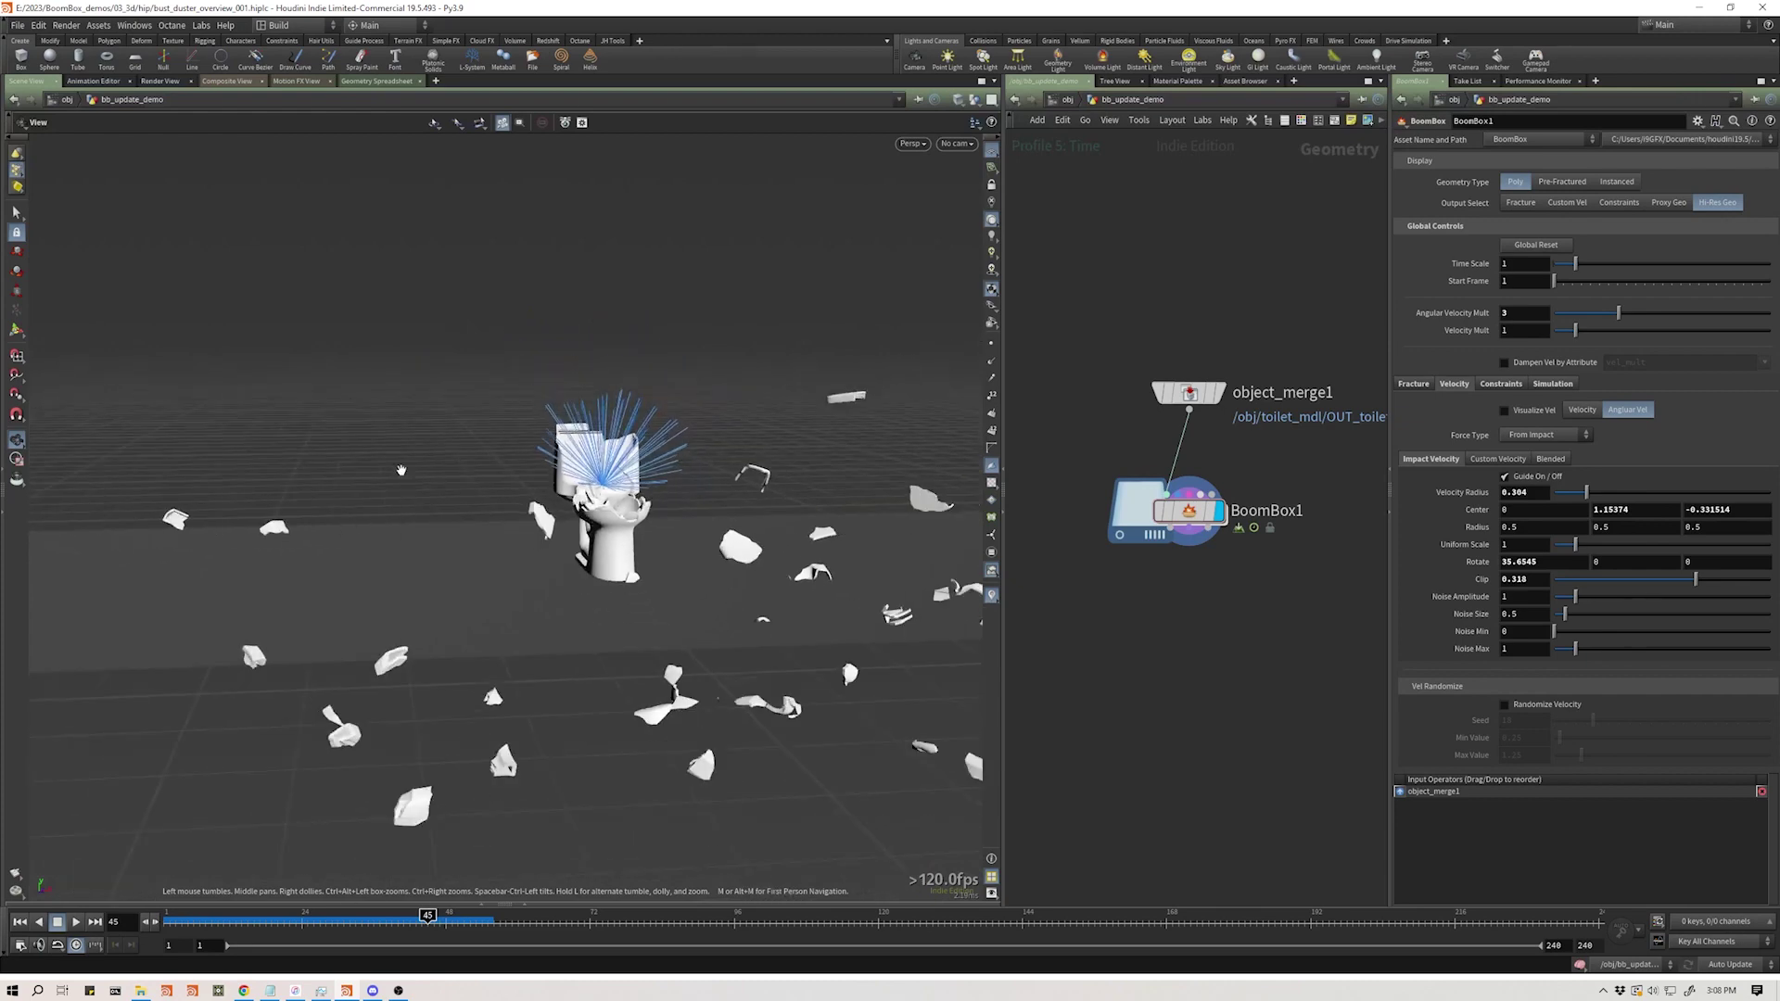
pyautogui.rightClick(16, 335)
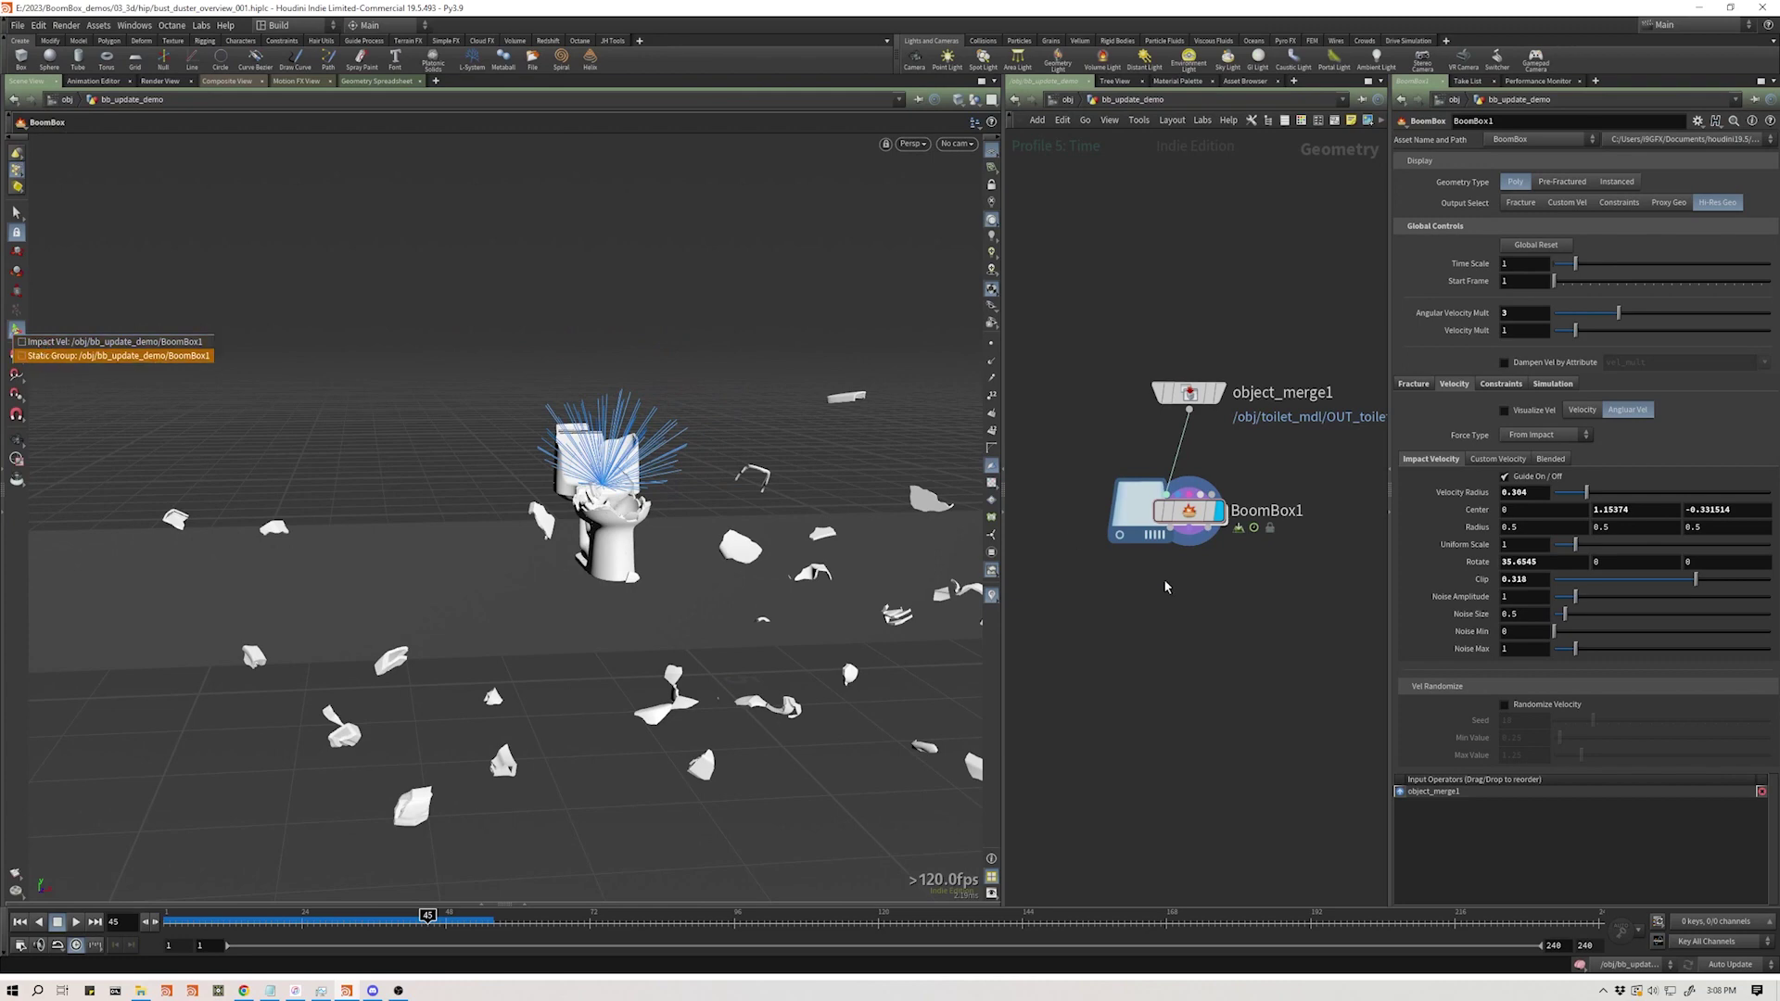
pyautogui.click(697, 541)
pyautogui.keyDown('alt'); pyautogui.moveTo(622, 558); pyautogui.dragTo(727, 522, button='right'); pyautogui.keyUp('alt')
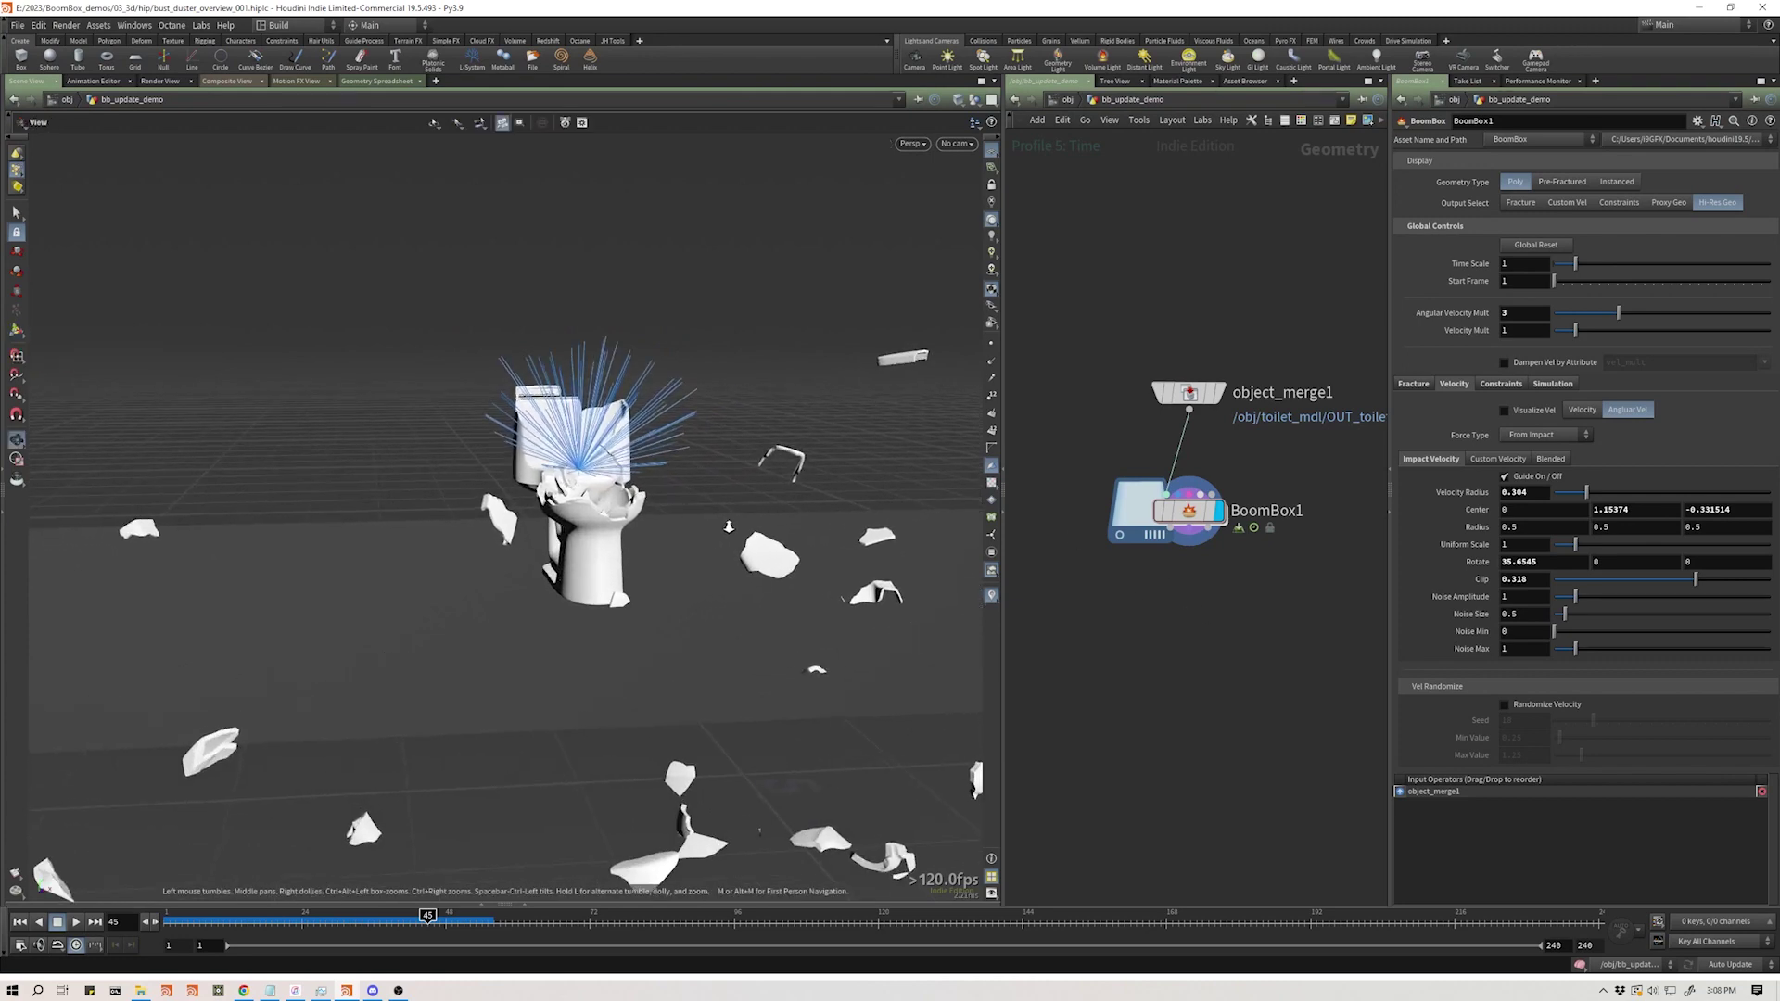
# - Go to frame 6 and turn on Show Guide Geometry in the simulation's RBD Geometry settings
pyautogui.moveTo(237, 921); pyautogui.dragTo(193, 918)
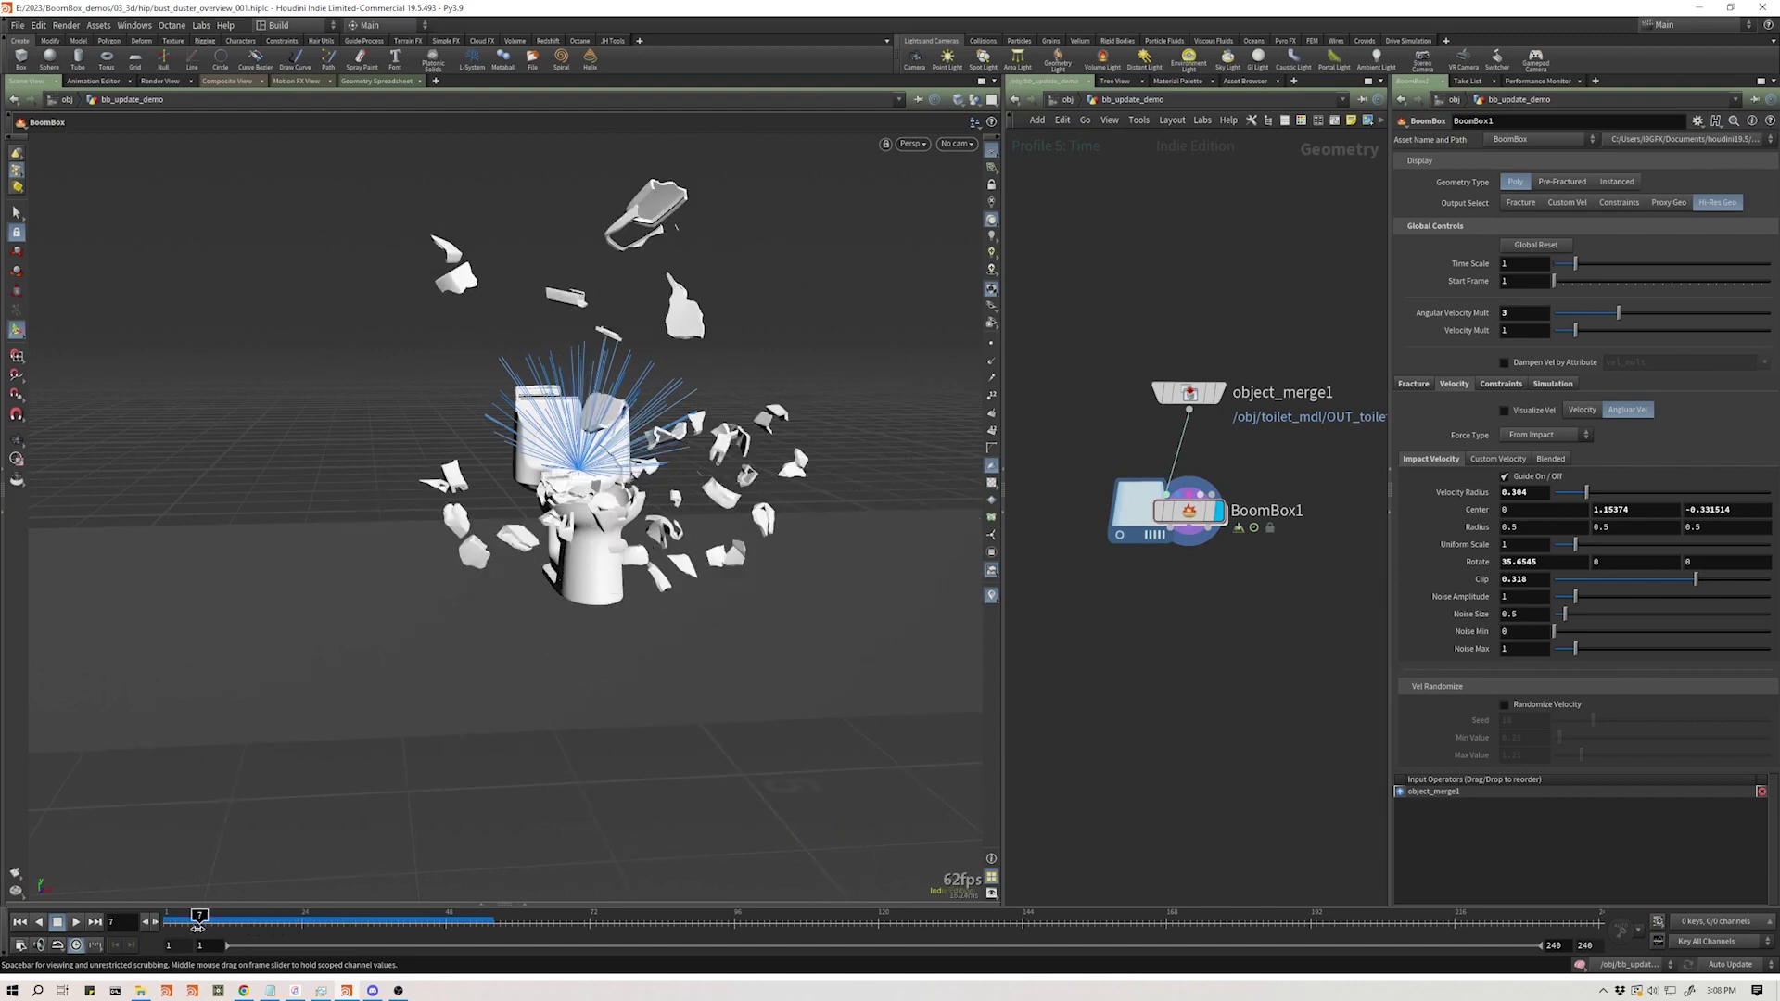
pyautogui.click(1553, 384)
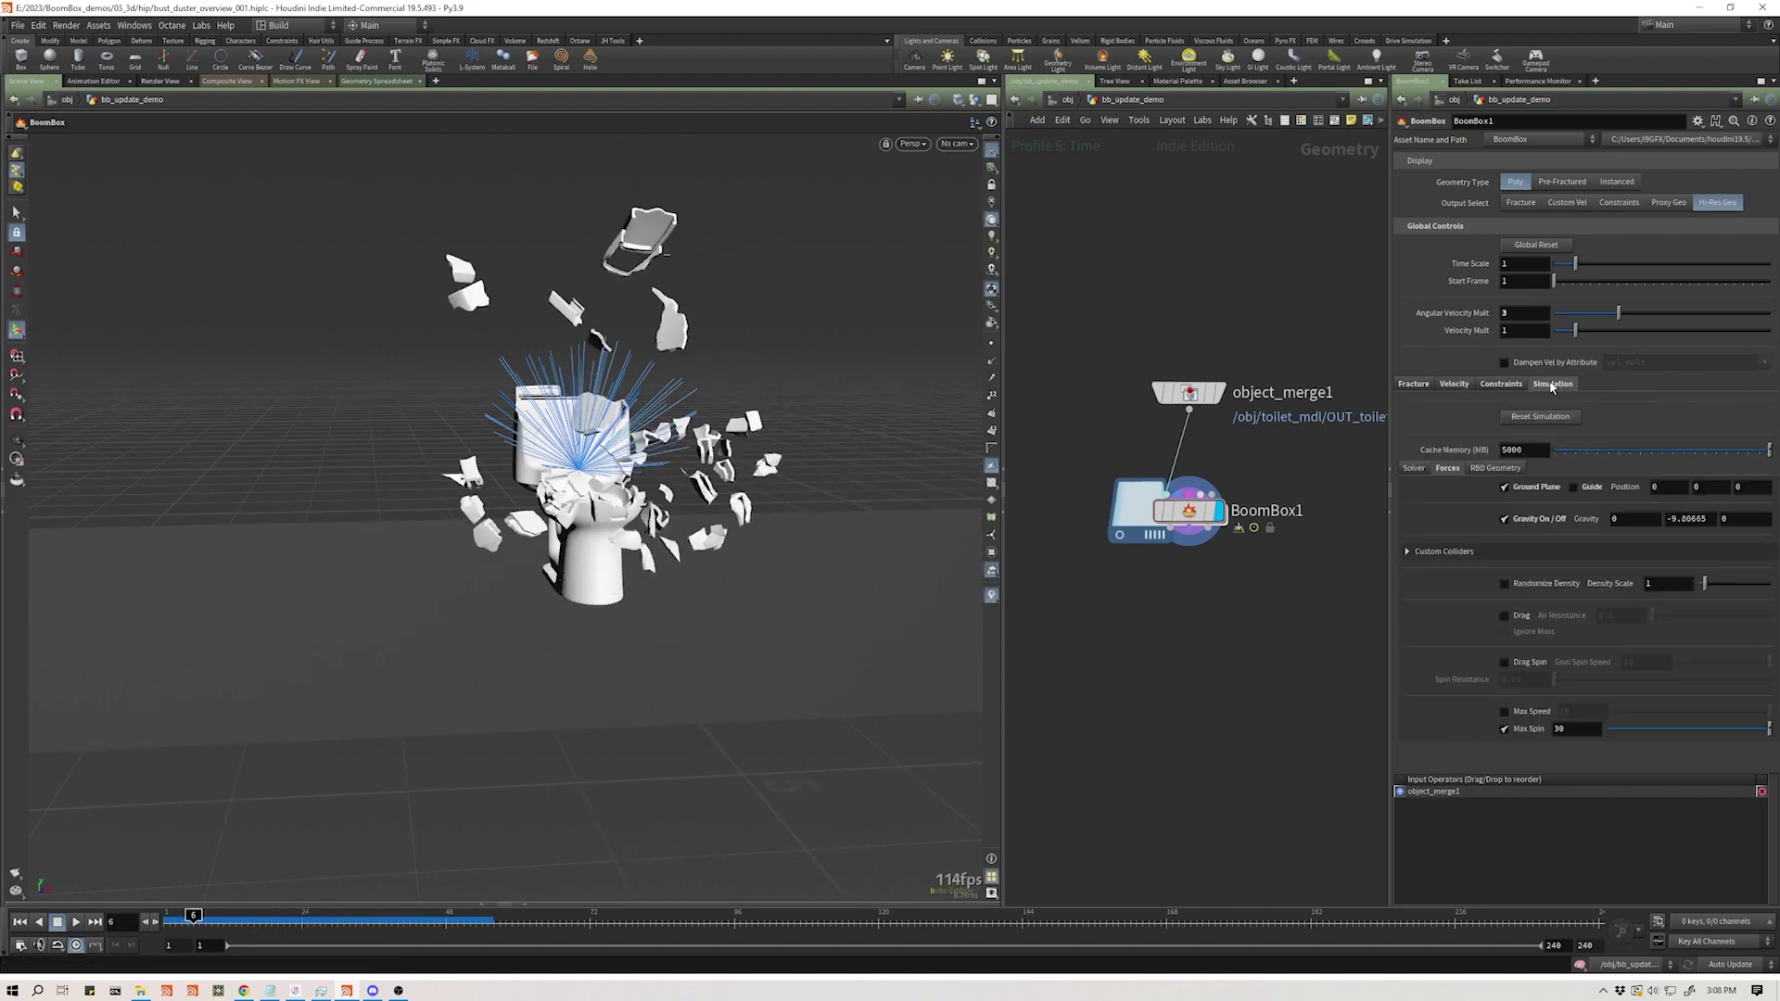
pyautogui.click(1499, 469)
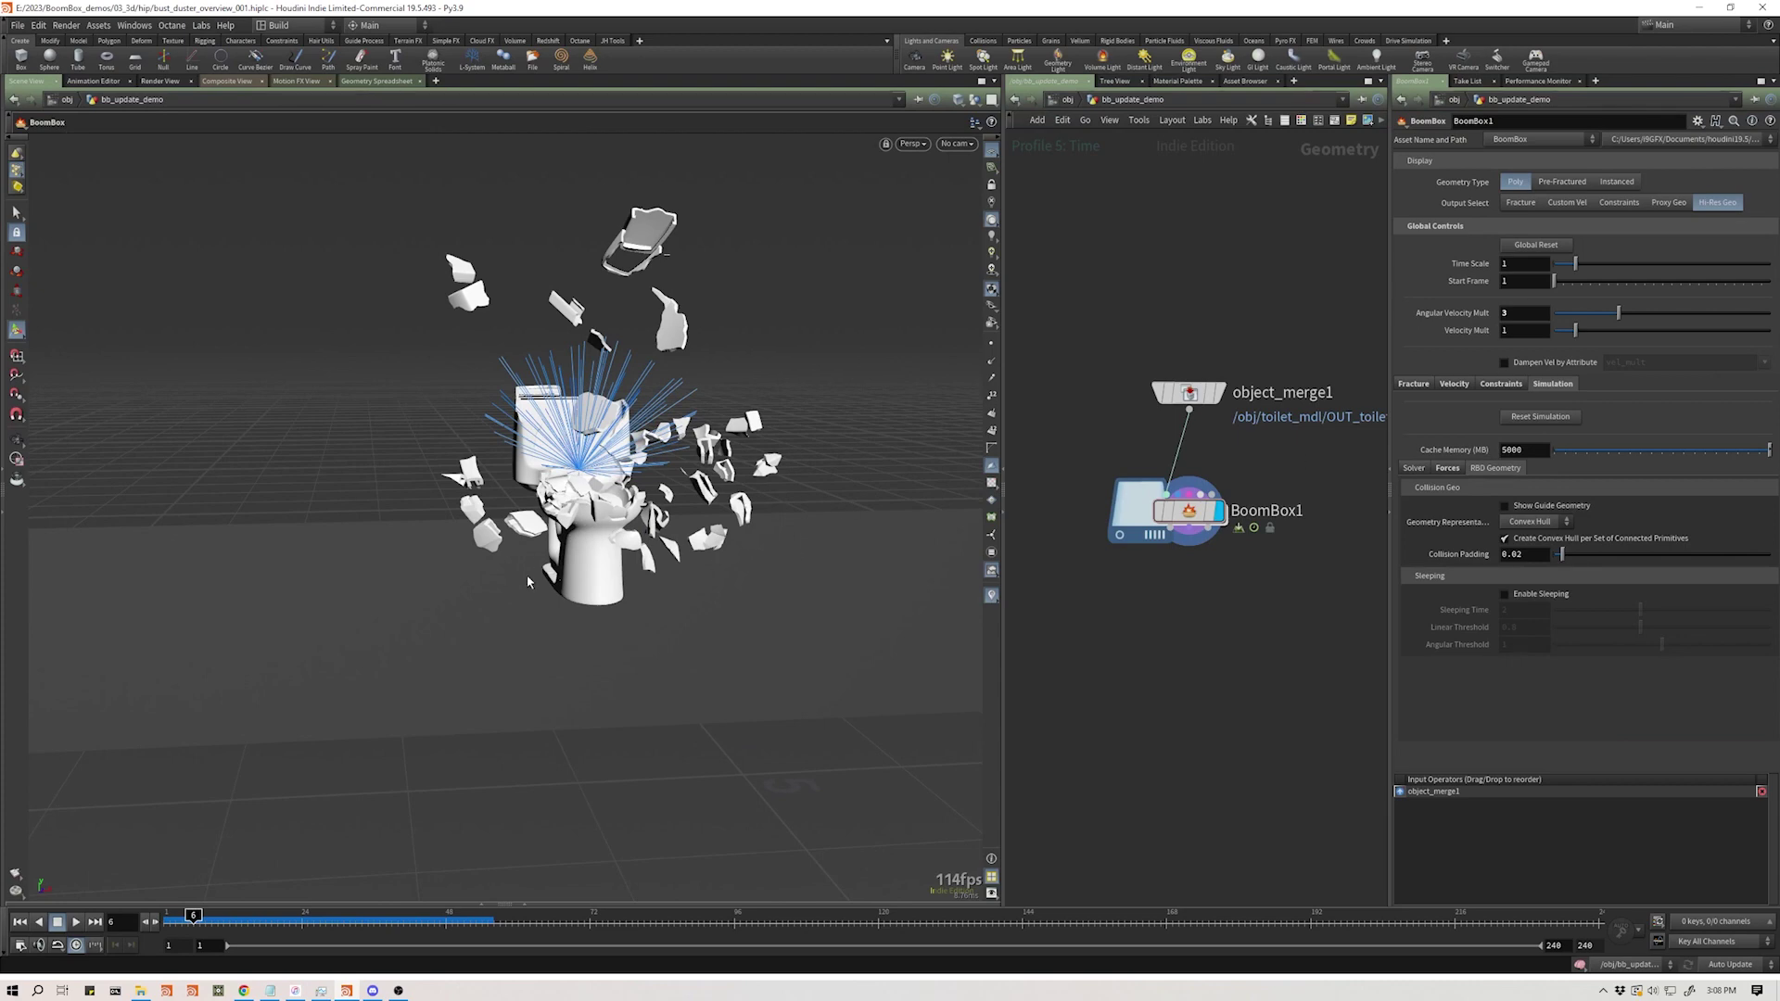
pyautogui.keyDown('alt'); pyautogui.moveTo(527, 582); pyautogui.dragTo(556, 566); pyautogui.keyUp('alt')
pyautogui.keyDown('alt'); pyautogui.moveTo(556, 566); pyautogui.dragTo(630, 519, button='right'); pyautogui.keyUp('alt')
pyautogui.keyDown('alt'); pyautogui.moveTo(631, 520); pyautogui.dragTo(667, 510); pyautogui.keyUp('alt')
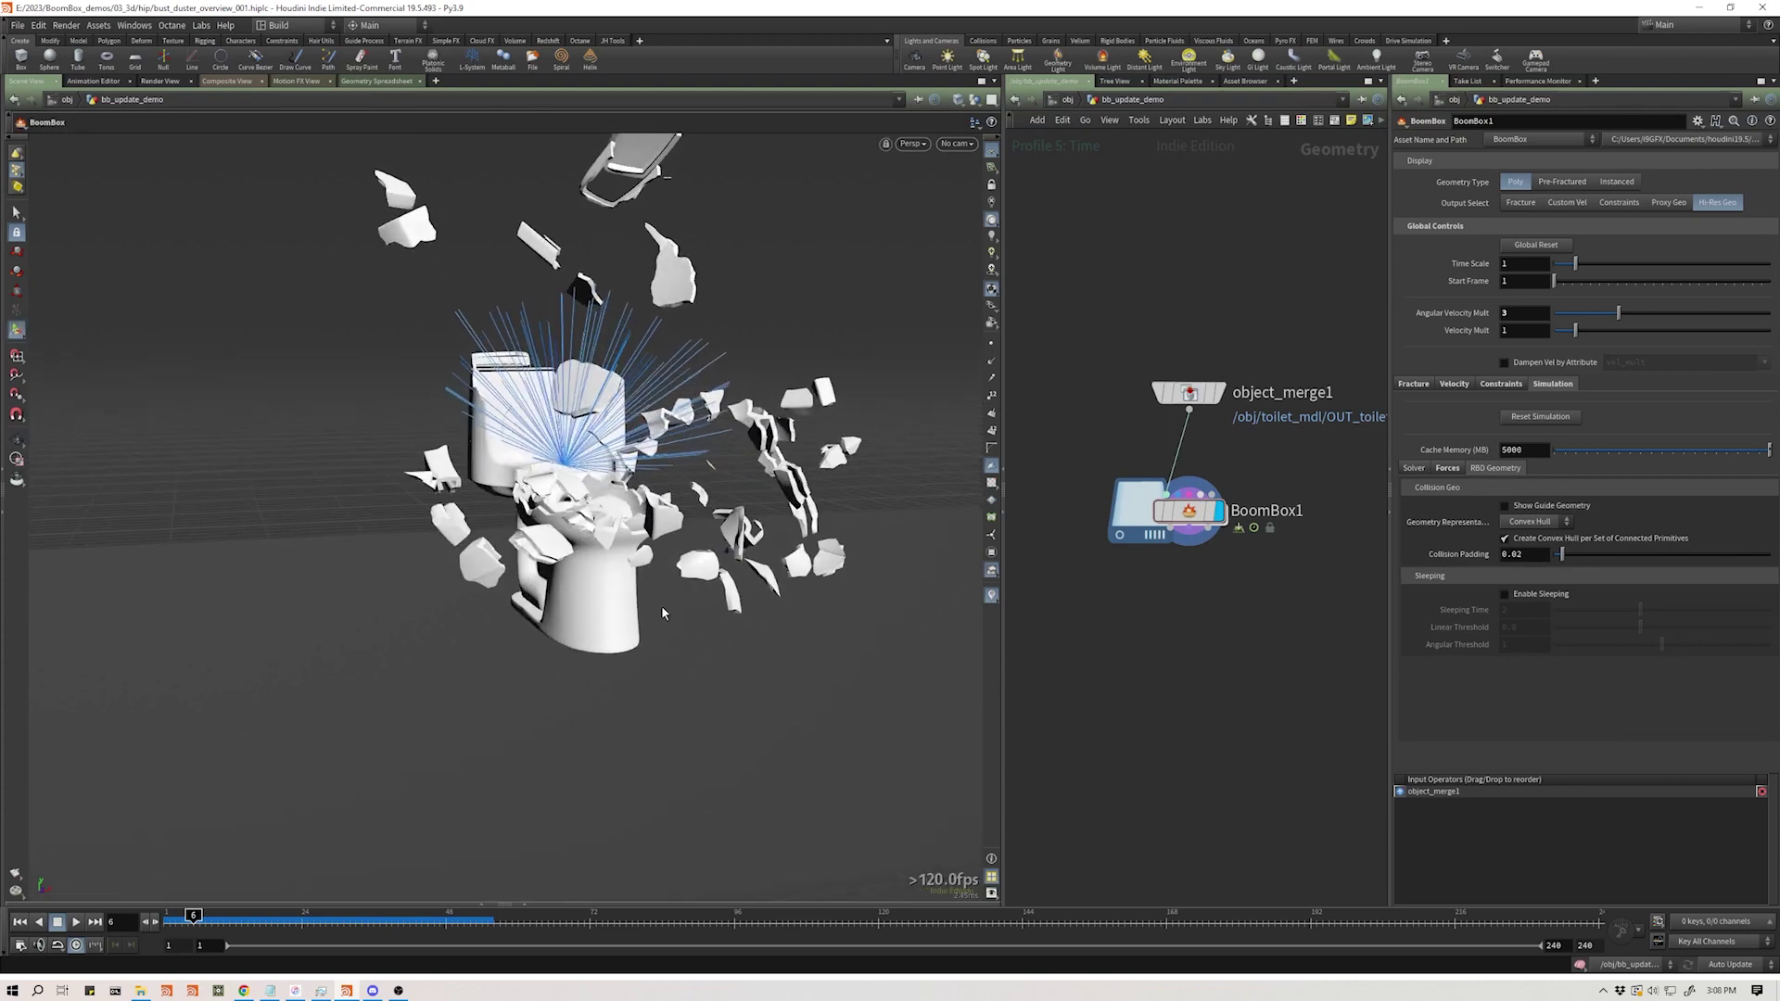
pyautogui.click(1522, 513)
pyautogui.keyDown('alt'); pyautogui.moveTo(566, 581); pyautogui.dragTo(598, 537); pyautogui.keyUp('alt')
pyautogui.keyDown('alt'); pyautogui.moveTo(598, 537); pyautogui.dragTo(563, 521, button='right'); pyautogui.keyUp('alt')
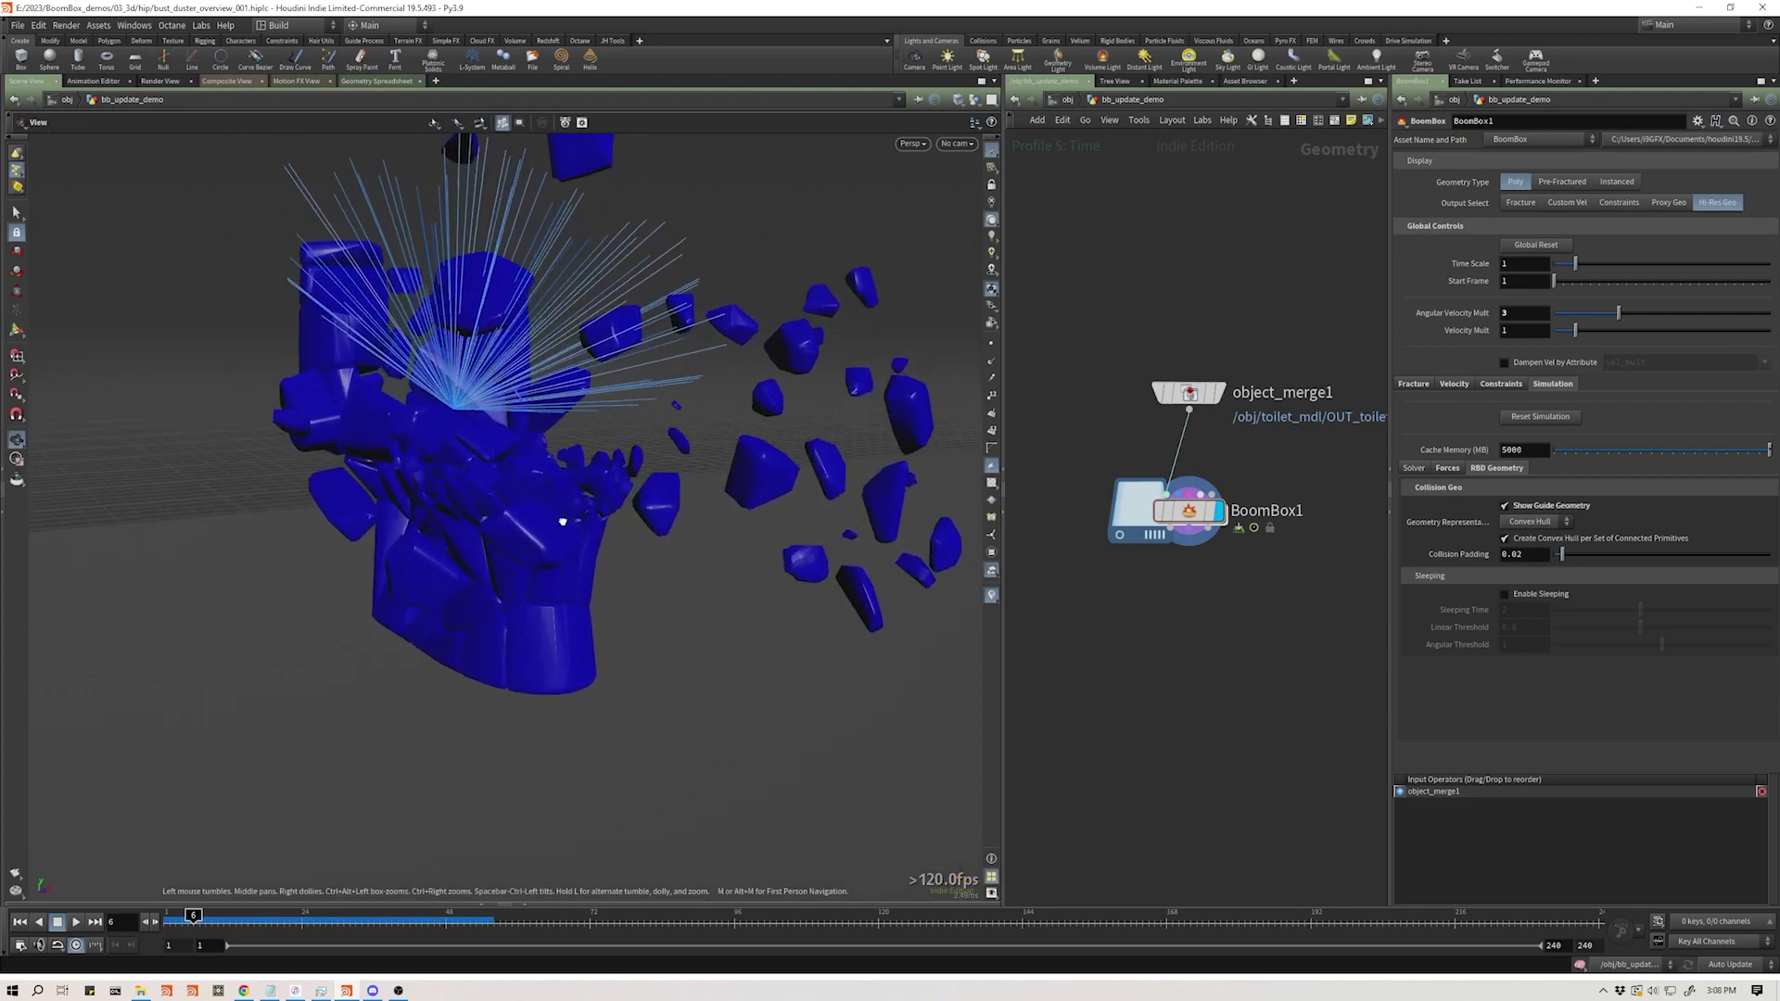
pyautogui.moveTo(563, 522); pyautogui.dragTo(619, 600)
# - Return to frame 1 and examine the convex hull collision guides on the toilet bowl up close
pyautogui.moveTo(192, 920); pyautogui.dragTo(136, 925)
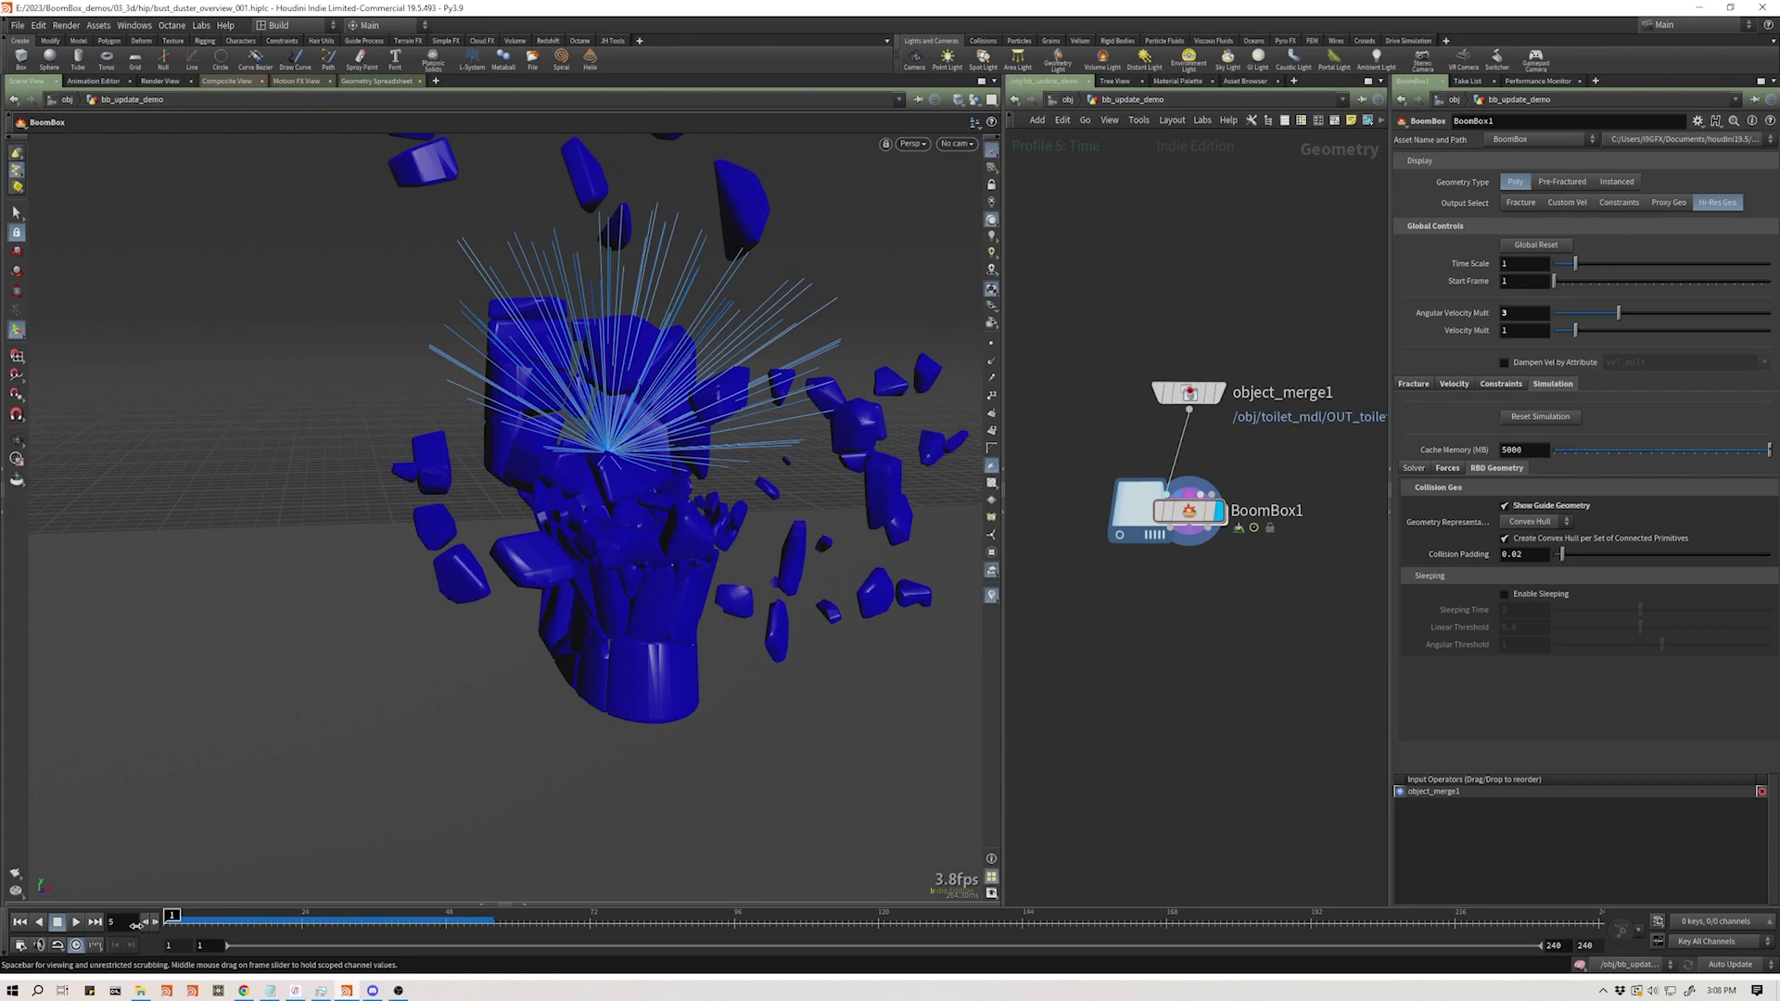
pyautogui.moveTo(137, 924); pyautogui.dragTo(129, 926, button='middle')
pyautogui.moveTo(172, 918)
pyautogui.mouseDown()
pyautogui.moveTo(213, 918)
pyautogui.moveTo(148, 920)
pyautogui.moveTo(237, 918)
pyautogui.moveTo(131, 919)
pyautogui.mouseUp()
pyautogui.keyDown('alt'); pyautogui.moveTo(298, 753); pyautogui.dragTo(465, 620); pyautogui.keyUp('alt')
pyautogui.keyDown('alt'); pyautogui.moveTo(464, 620); pyautogui.dragTo(590, 524, button='right'); pyautogui.keyUp('alt')
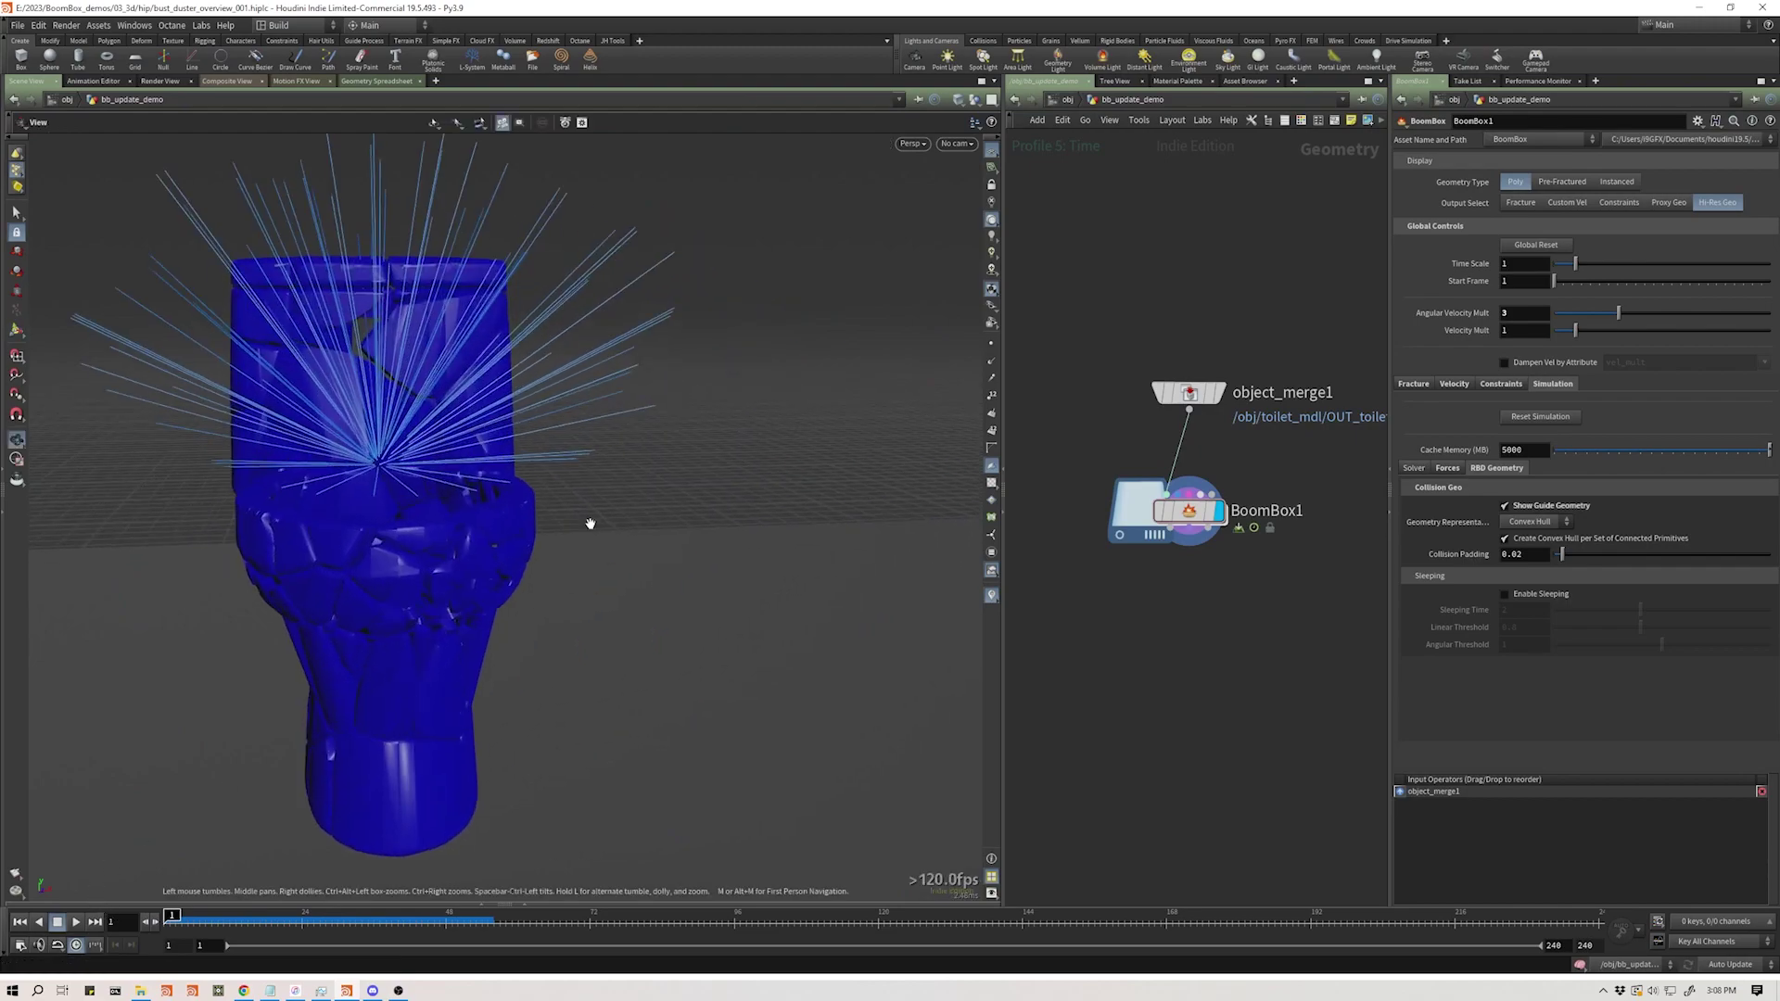
pyautogui.keyDown('alt'); pyautogui.moveTo(590, 524); pyautogui.dragTo(445, 532); pyautogui.keyUp('alt')
pyautogui.keyDown('alt'); pyautogui.moveTo(445, 532); pyautogui.dragTo(624, 476, button='right'); pyautogui.keyUp('alt')
pyautogui.keyDown('alt'); pyautogui.moveTo(624, 476); pyautogui.dragTo(436, 500); pyautogui.keyUp('alt')
# - Reduce the Collision Padding to 0.0075
pyautogui.moveTo(1562, 557); pyautogui.dragTo(1560, 555)
pyautogui.keyDown('alt'); pyautogui.moveTo(588, 576); pyautogui.dragTo(545, 603); pyautogui.keyUp('alt')
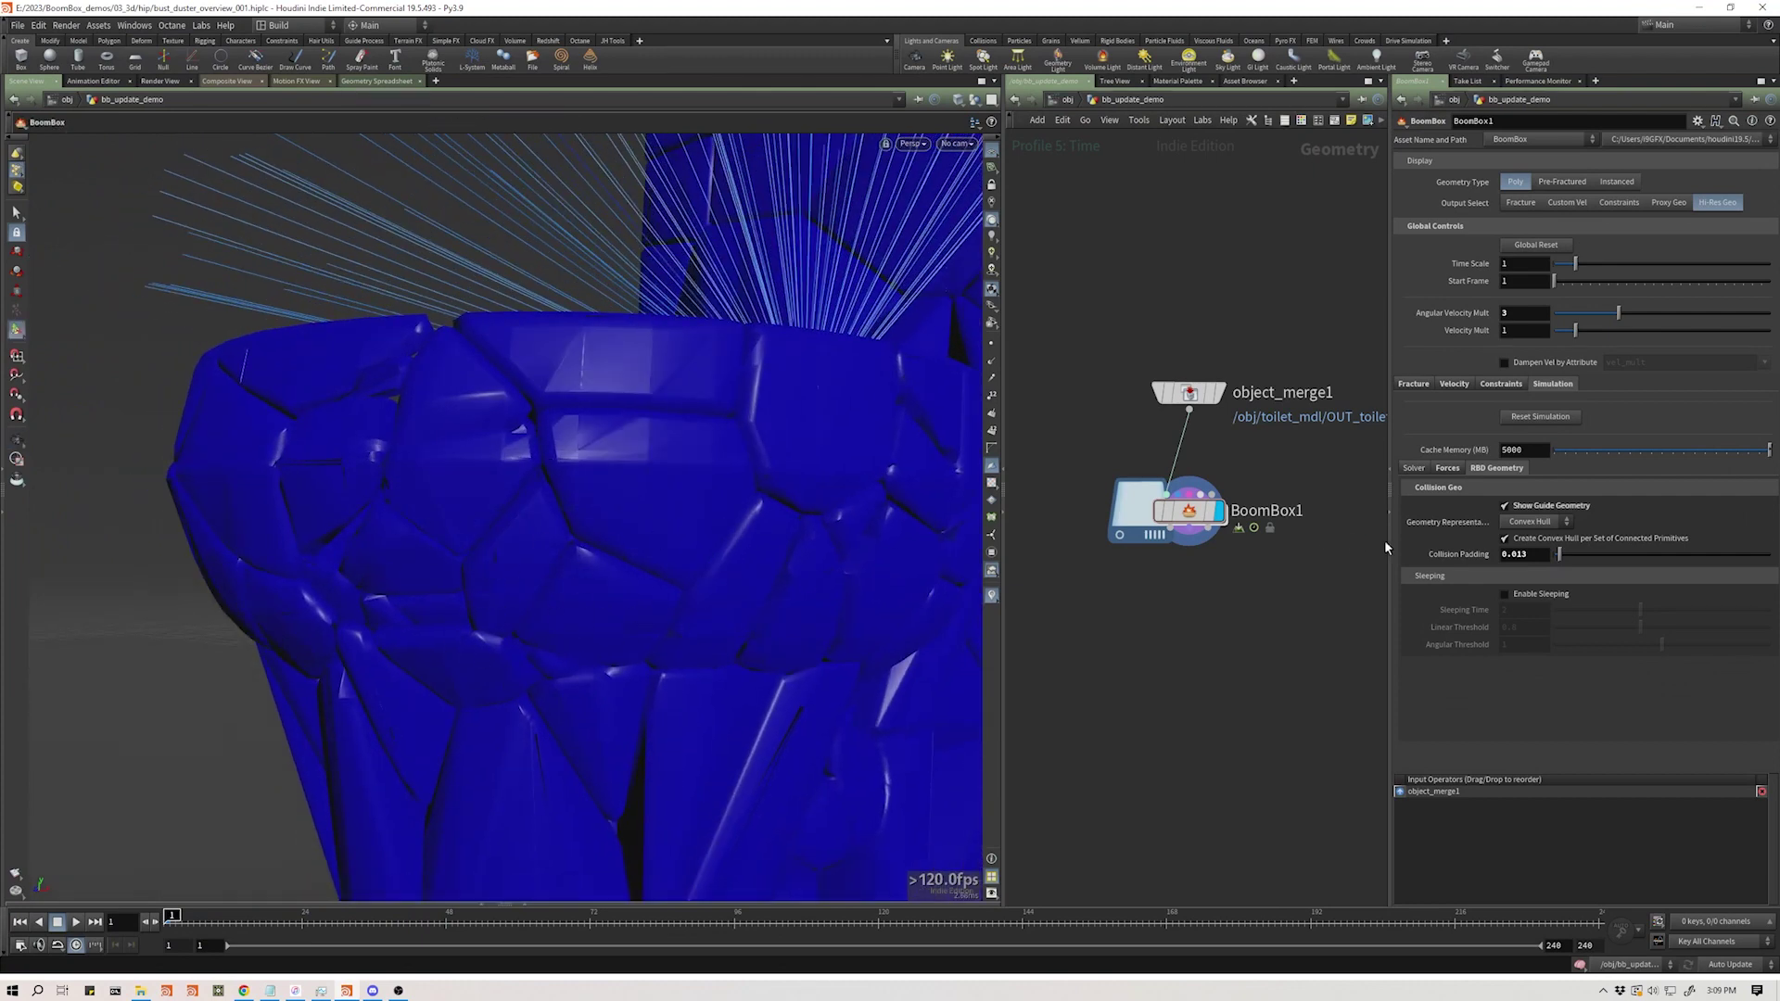
pyautogui.moveTo(1516, 554); pyautogui.dragTo(1559, 554)
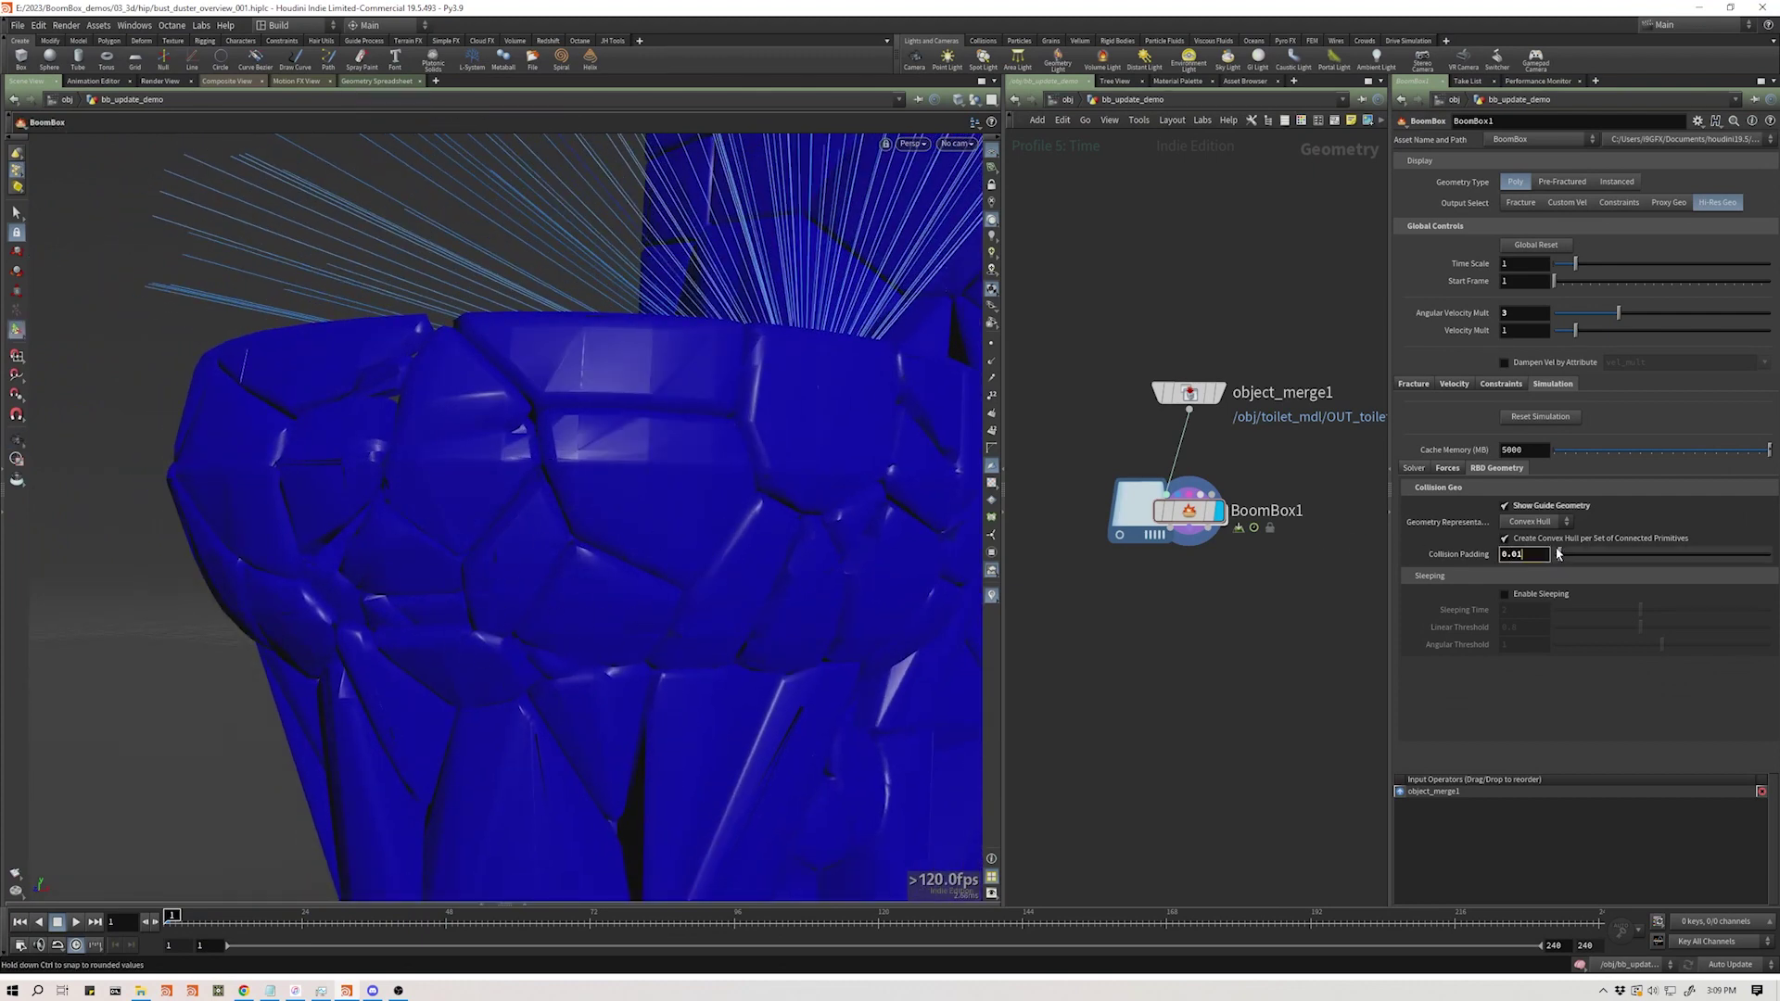
pyautogui.moveTo(663, 594); pyautogui.dragTo(770, 594)
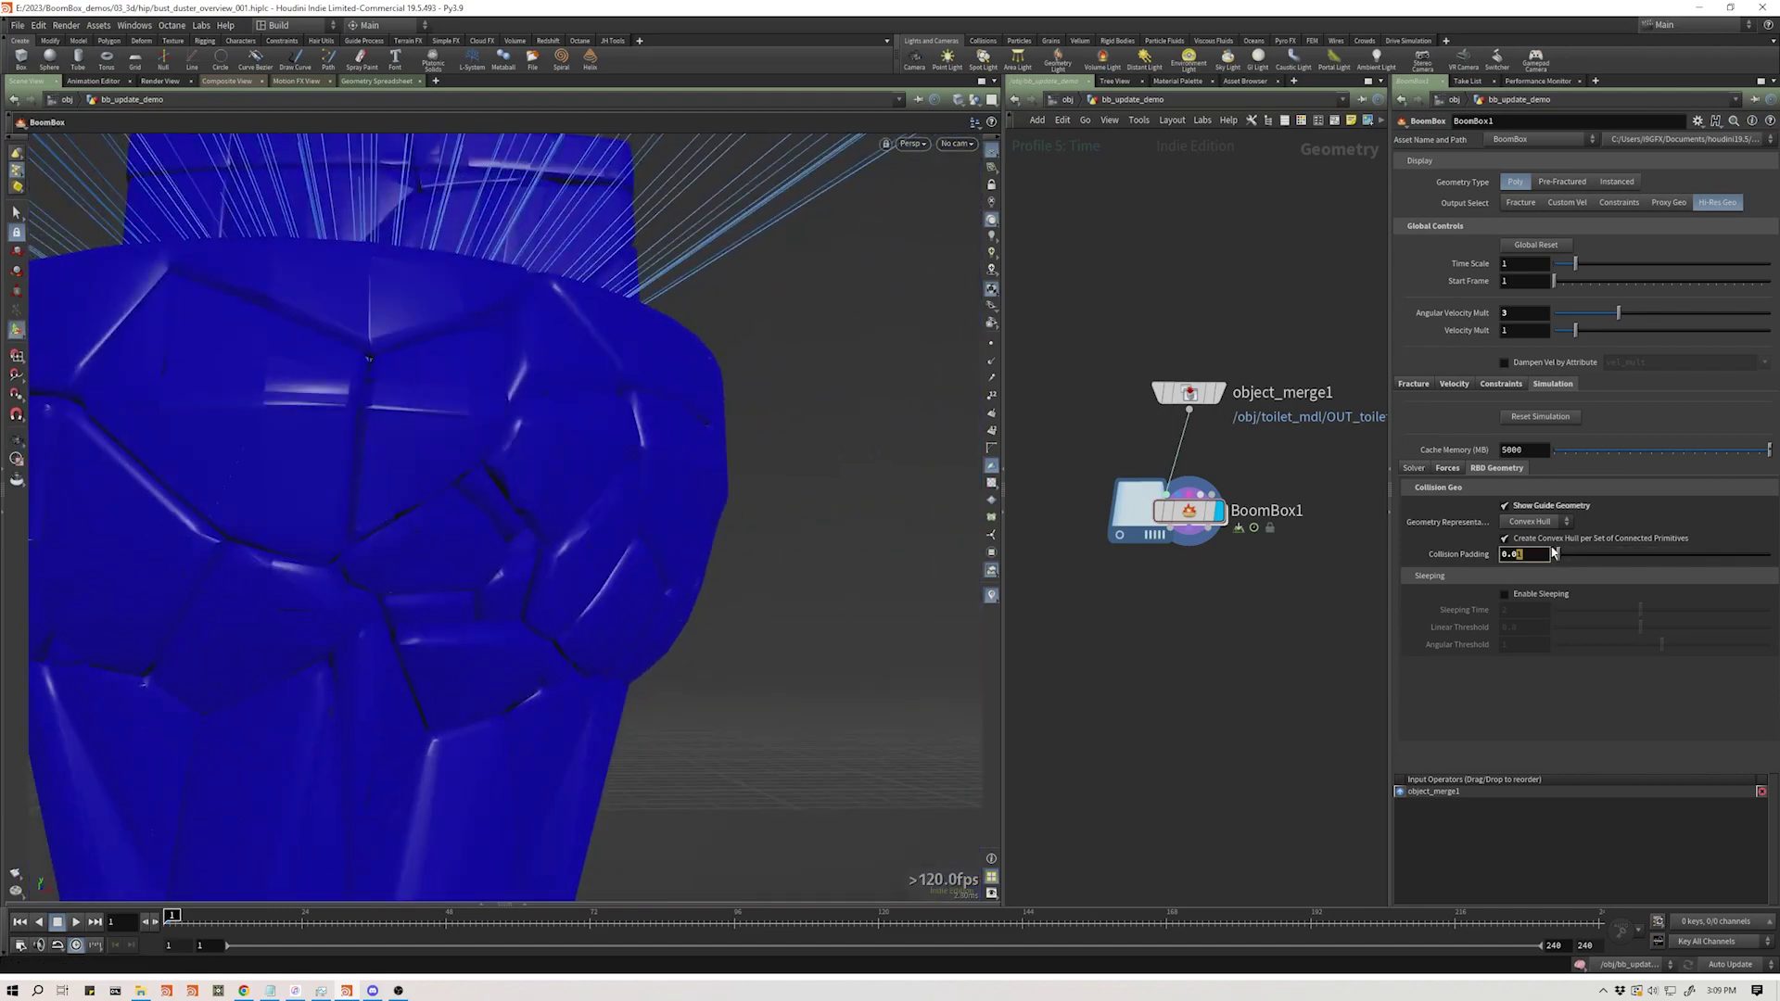
pyautogui.press('Return')
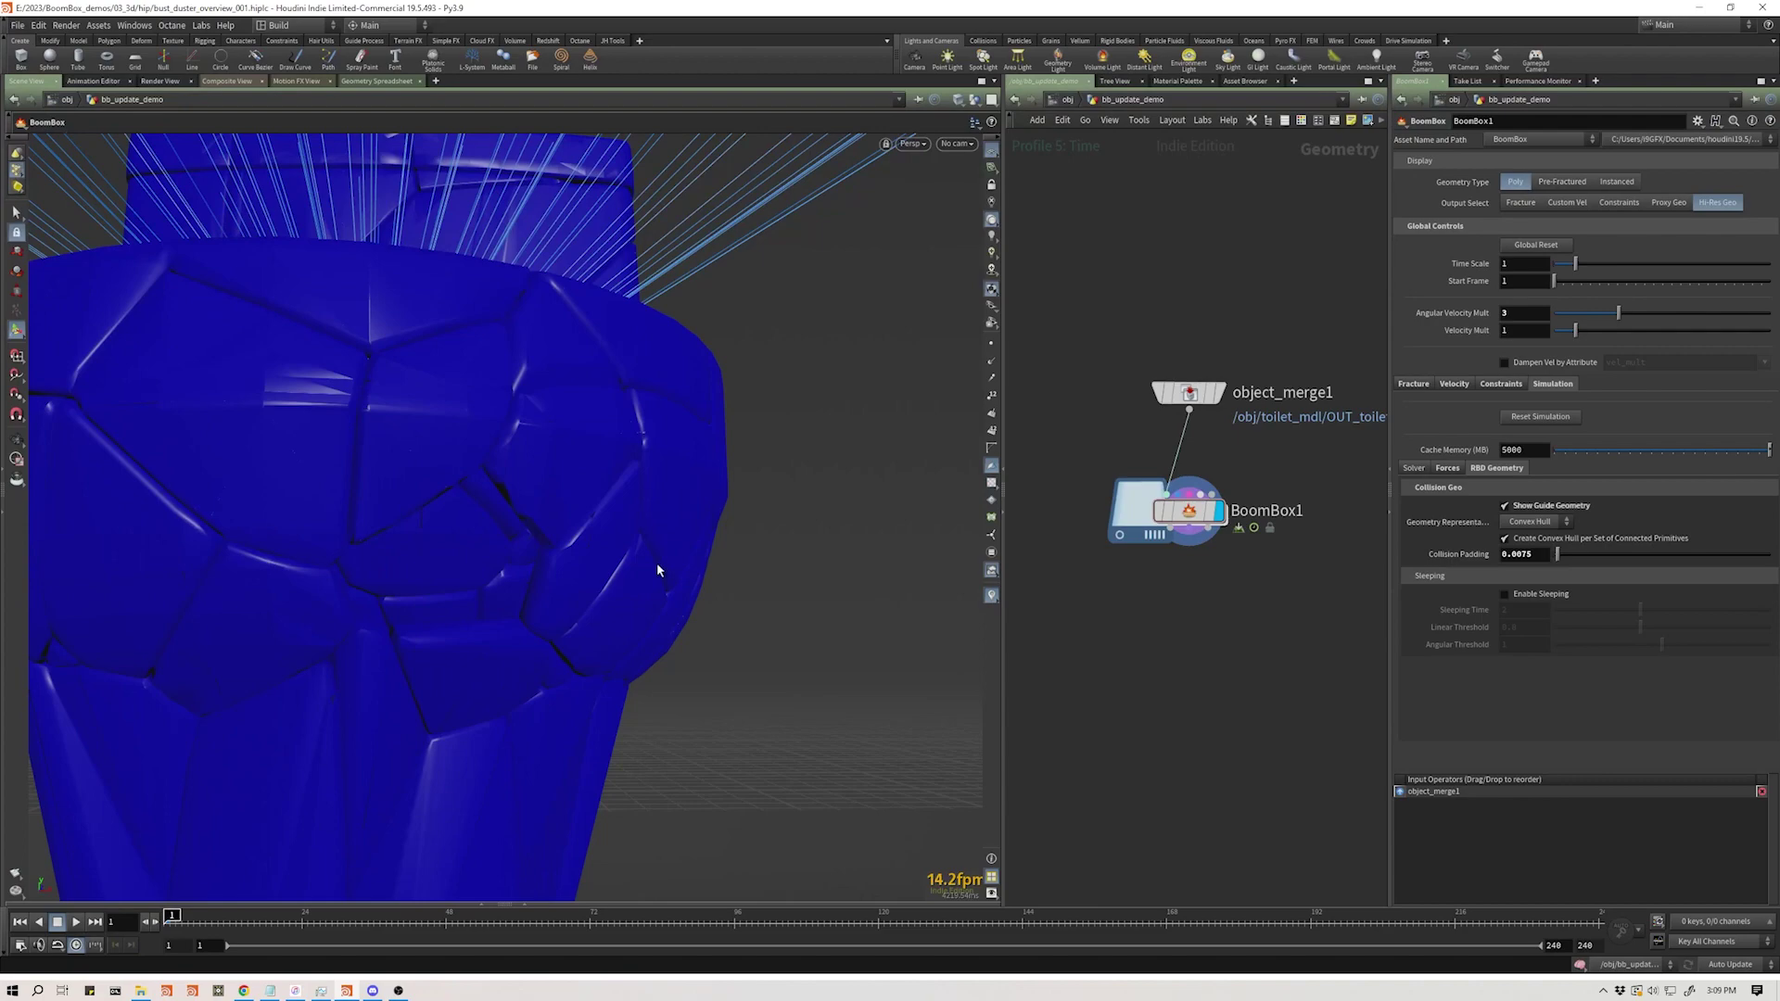
# - Scrub the simulation to frame 10 and back to frame 7, examining the collision hulls of the exploding pieces
pyautogui.moveTo(656, 567); pyautogui.dragTo(453, 680)
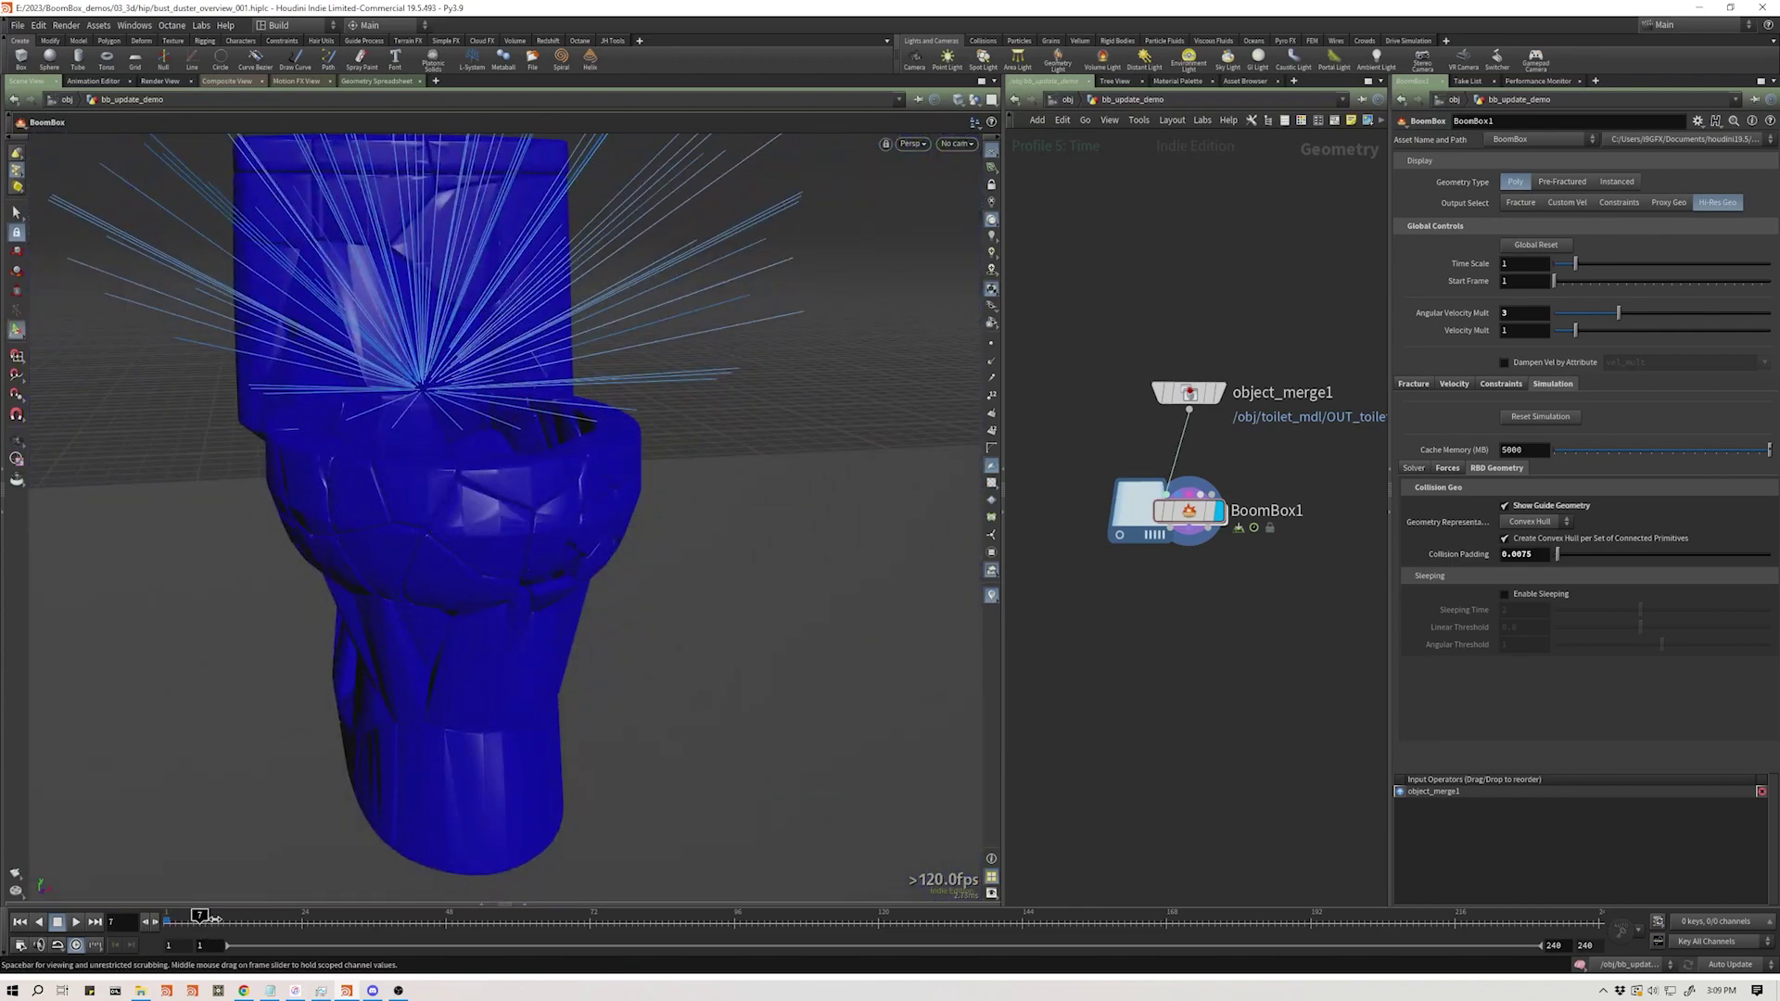
pyautogui.moveTo(215, 918); pyautogui.dragTo(225, 919)
pyautogui.moveTo(468, 677); pyautogui.dragTo(572, 783, button='middle')
pyautogui.moveTo(572, 782); pyautogui.dragTo(377, 418, button='right')
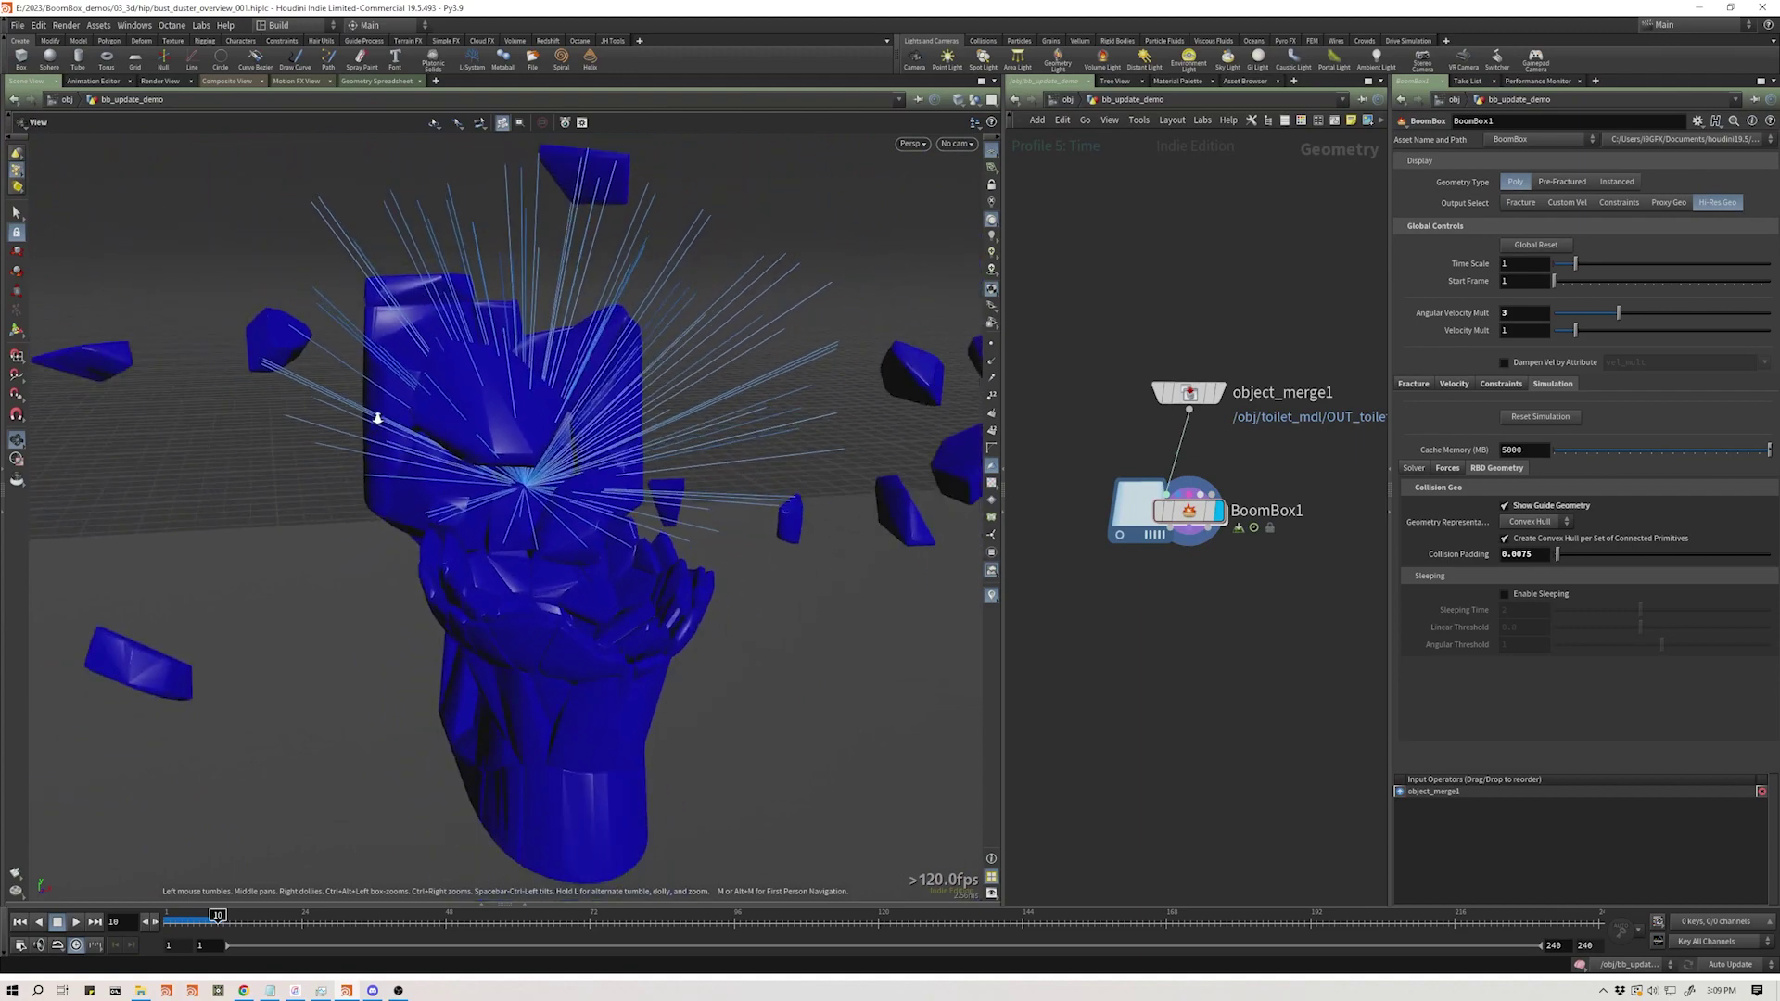
pyautogui.moveTo(377, 419); pyautogui.dragTo(756, 390)
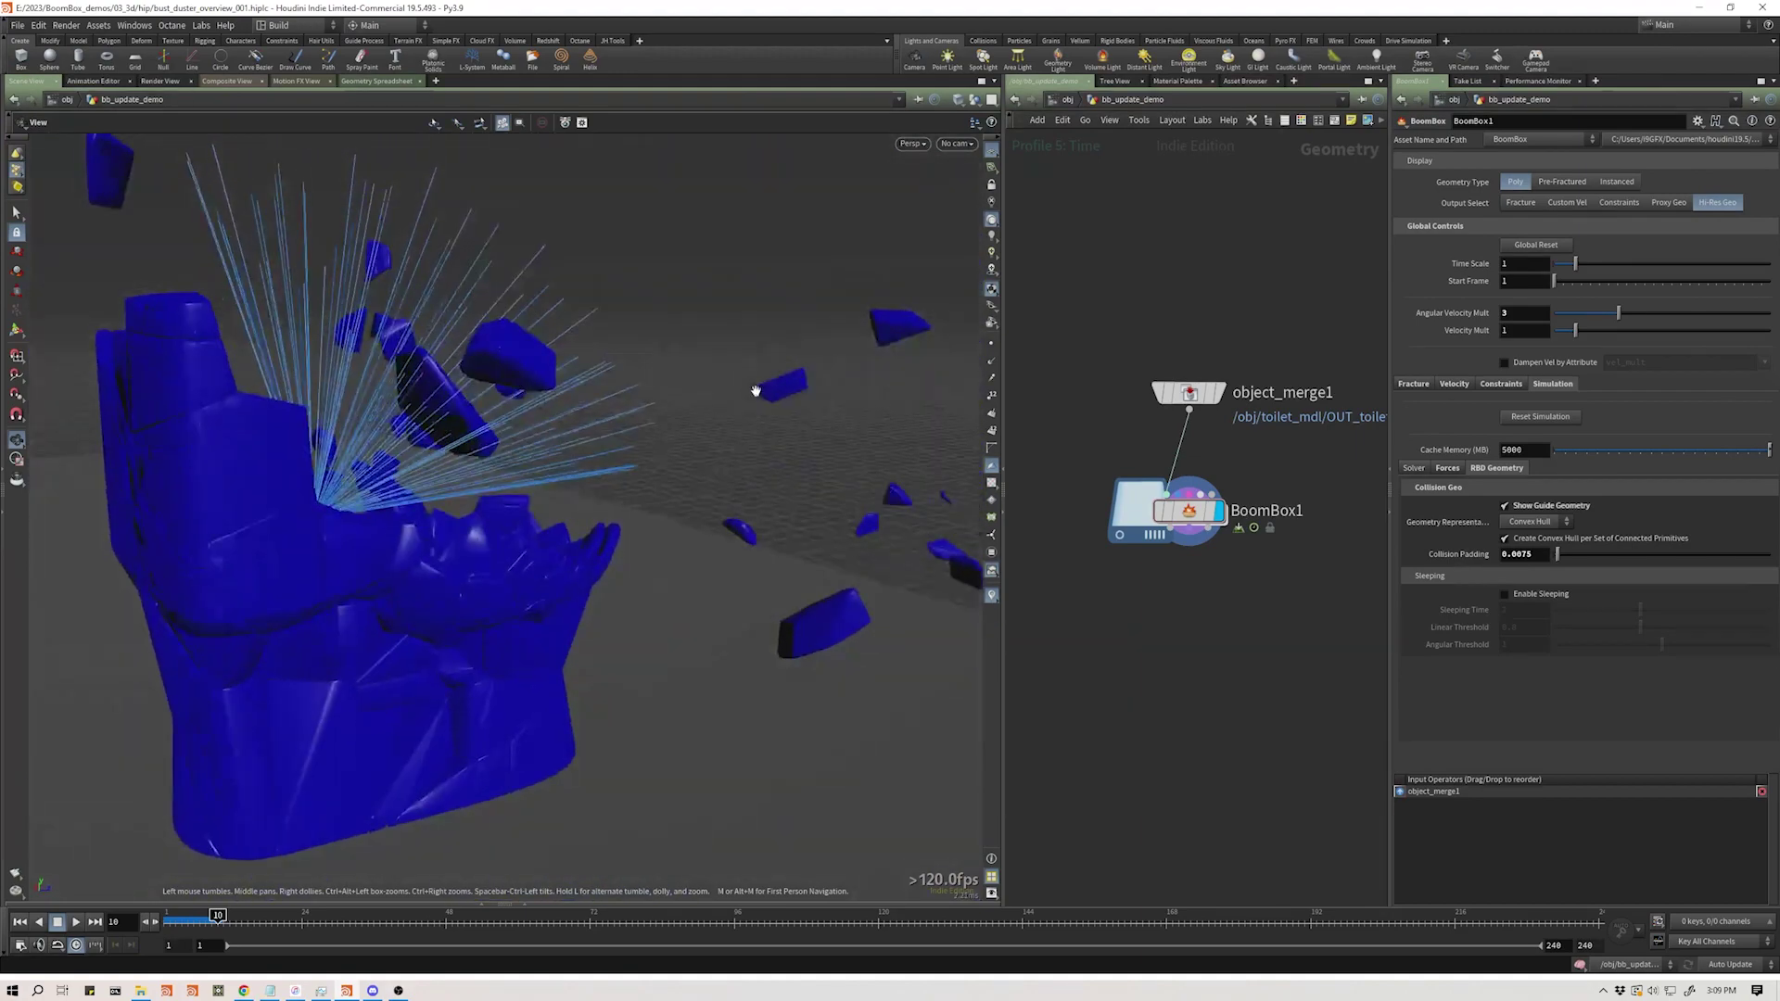
pyautogui.moveTo(215, 916); pyautogui.dragTo(199, 923)
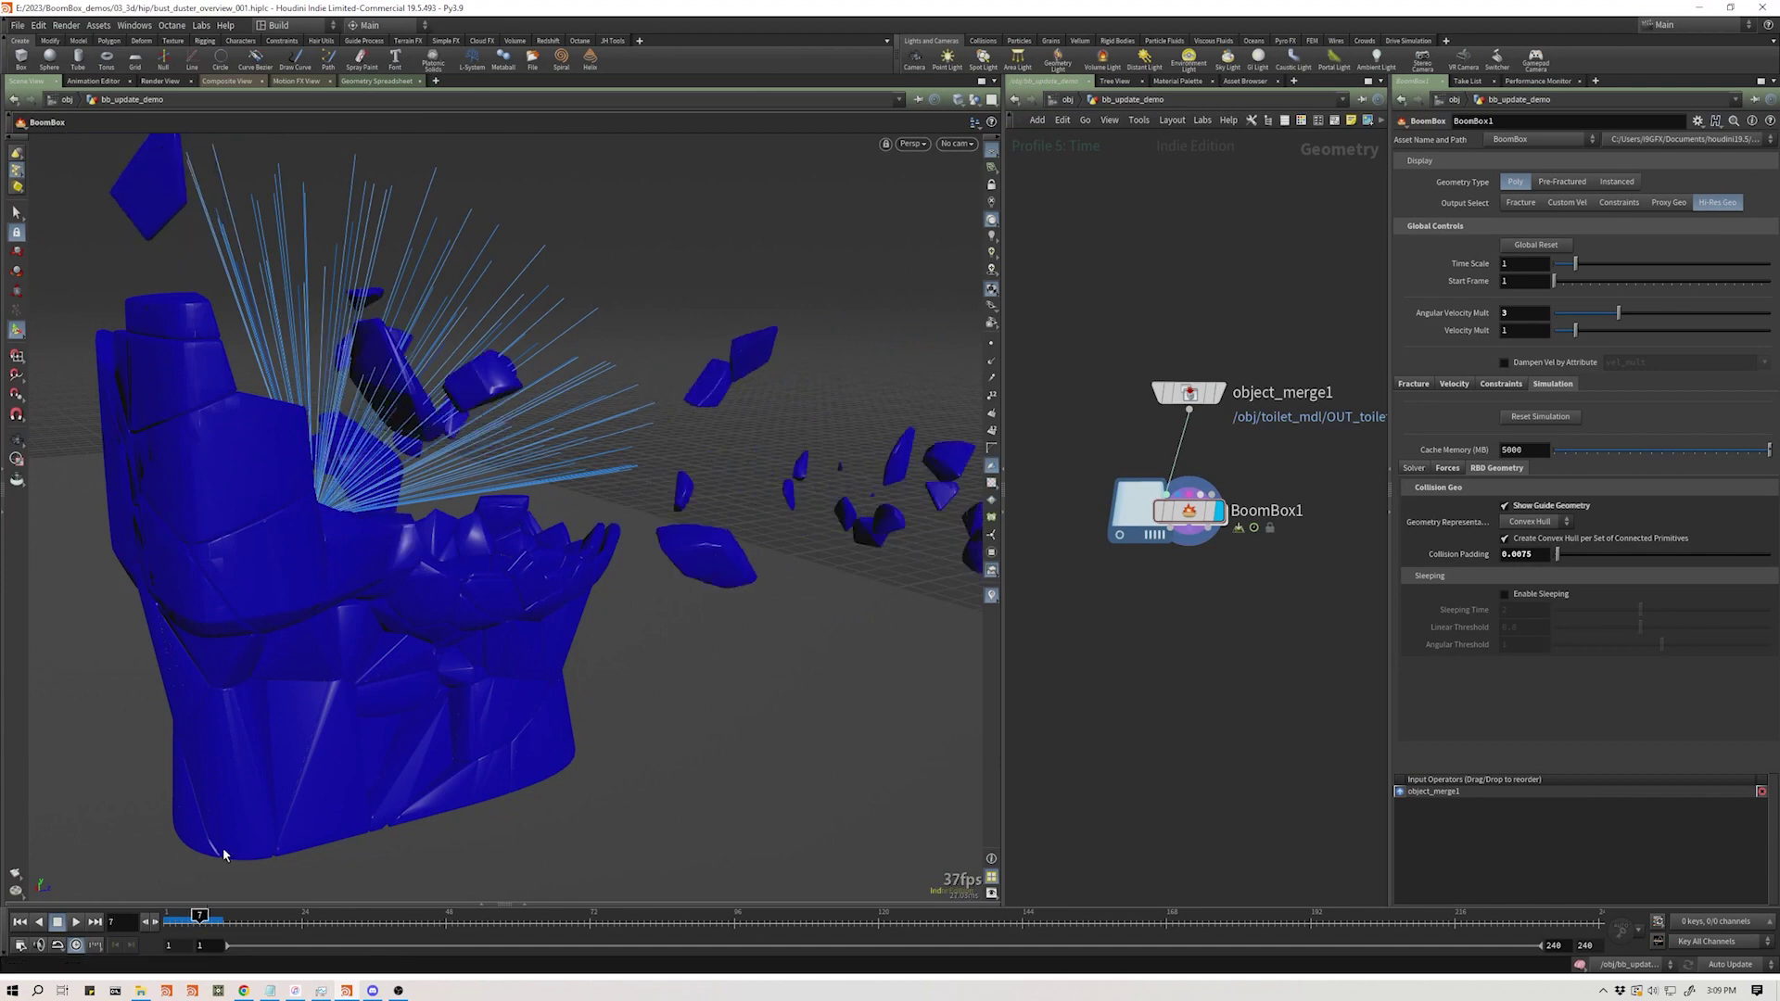
pyautogui.moveTo(714, 554); pyautogui.dragTo(818, 689)
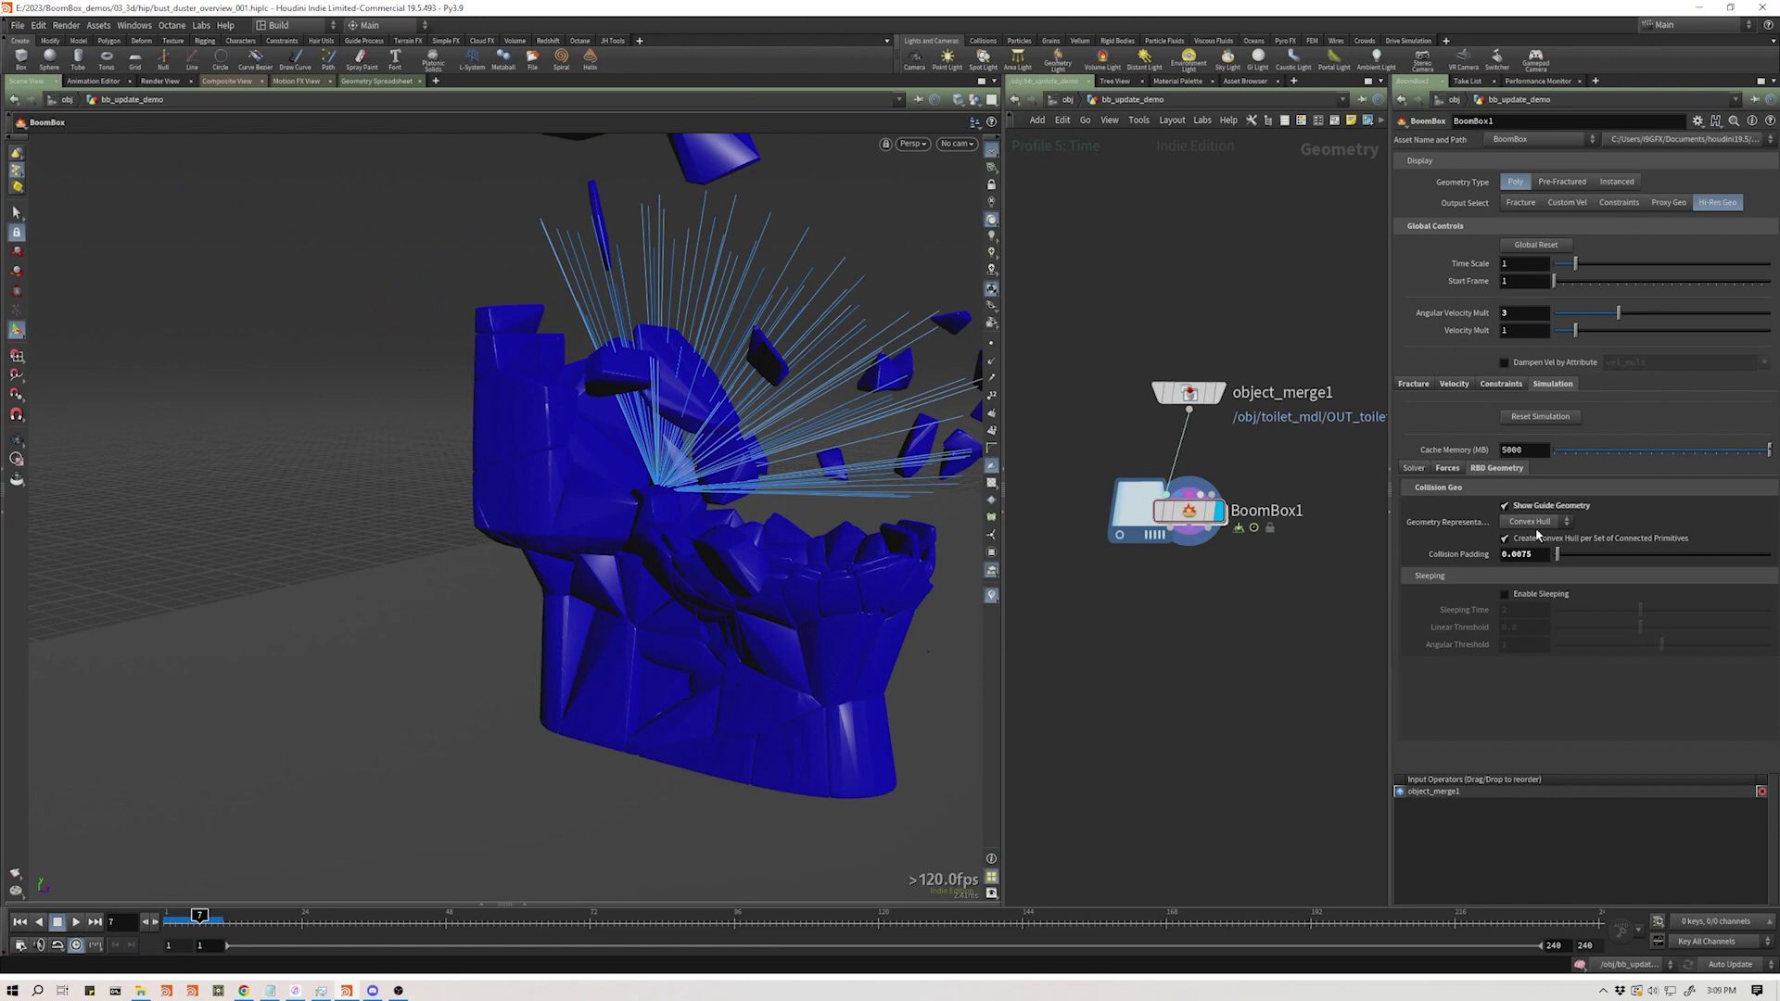
pyautogui.moveTo(707, 596); pyautogui.dragTo(681, 527)
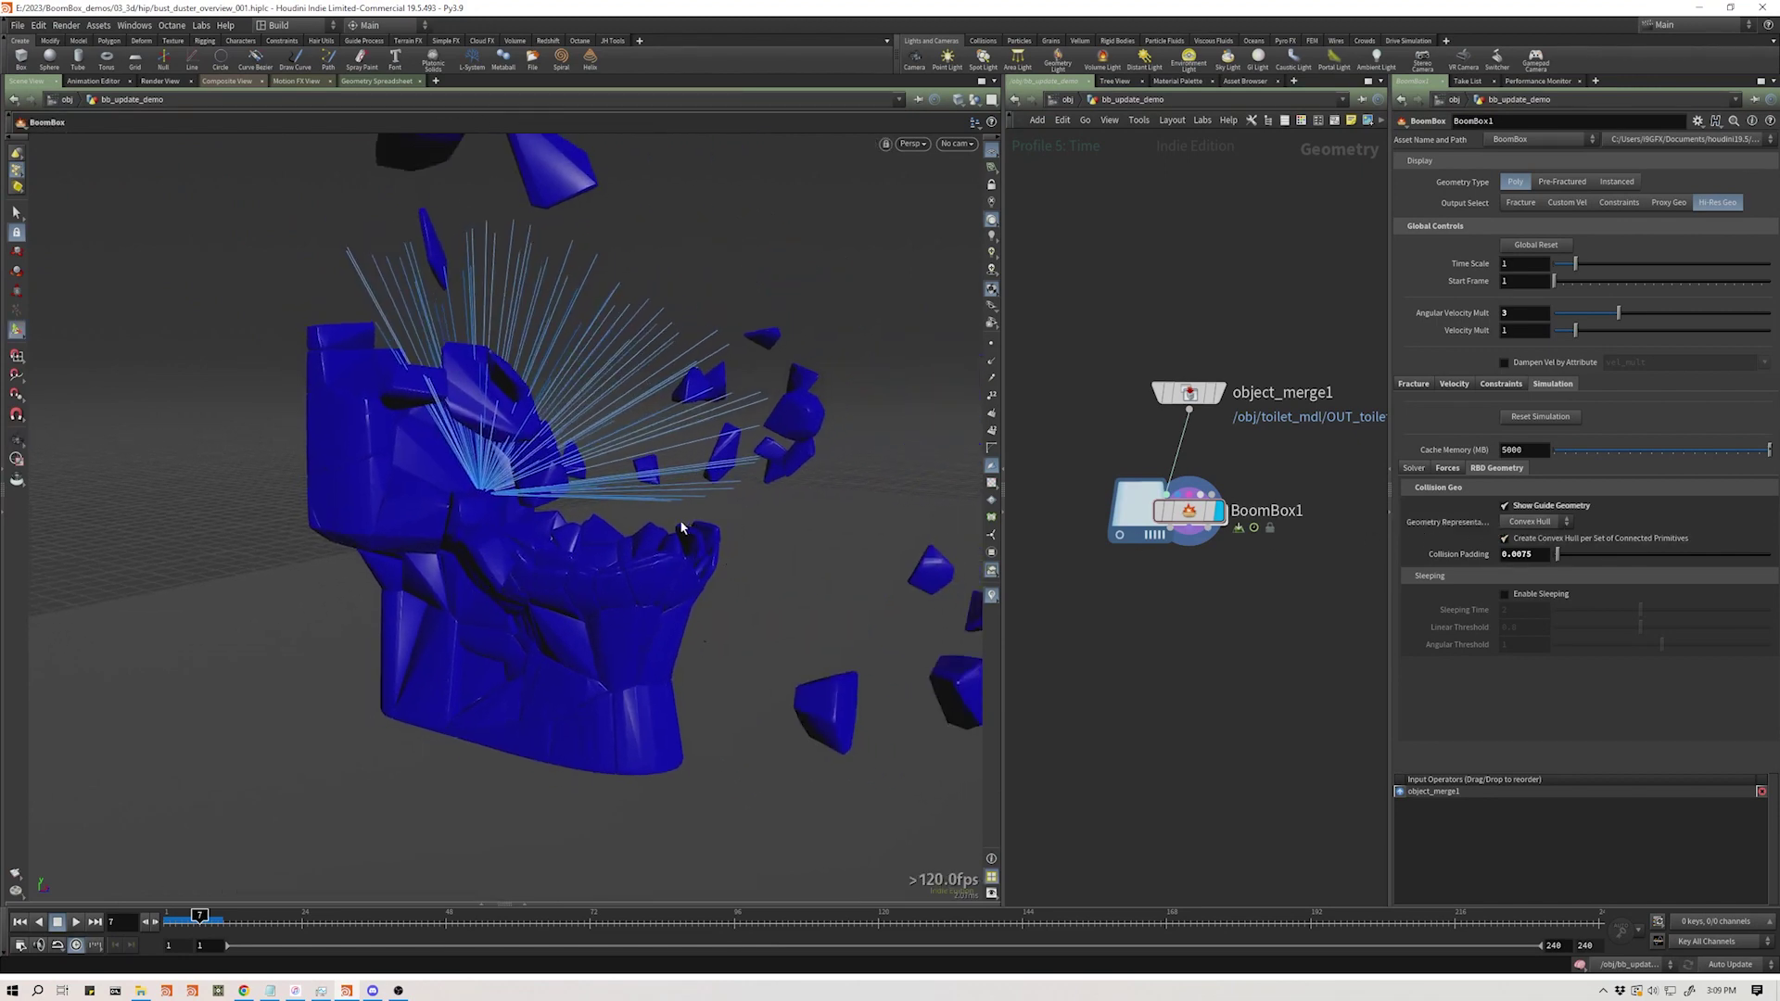
# - Hide the collision guide geometry and review the explosion from frame 1 to frame 7
pyautogui.click(1541, 509)
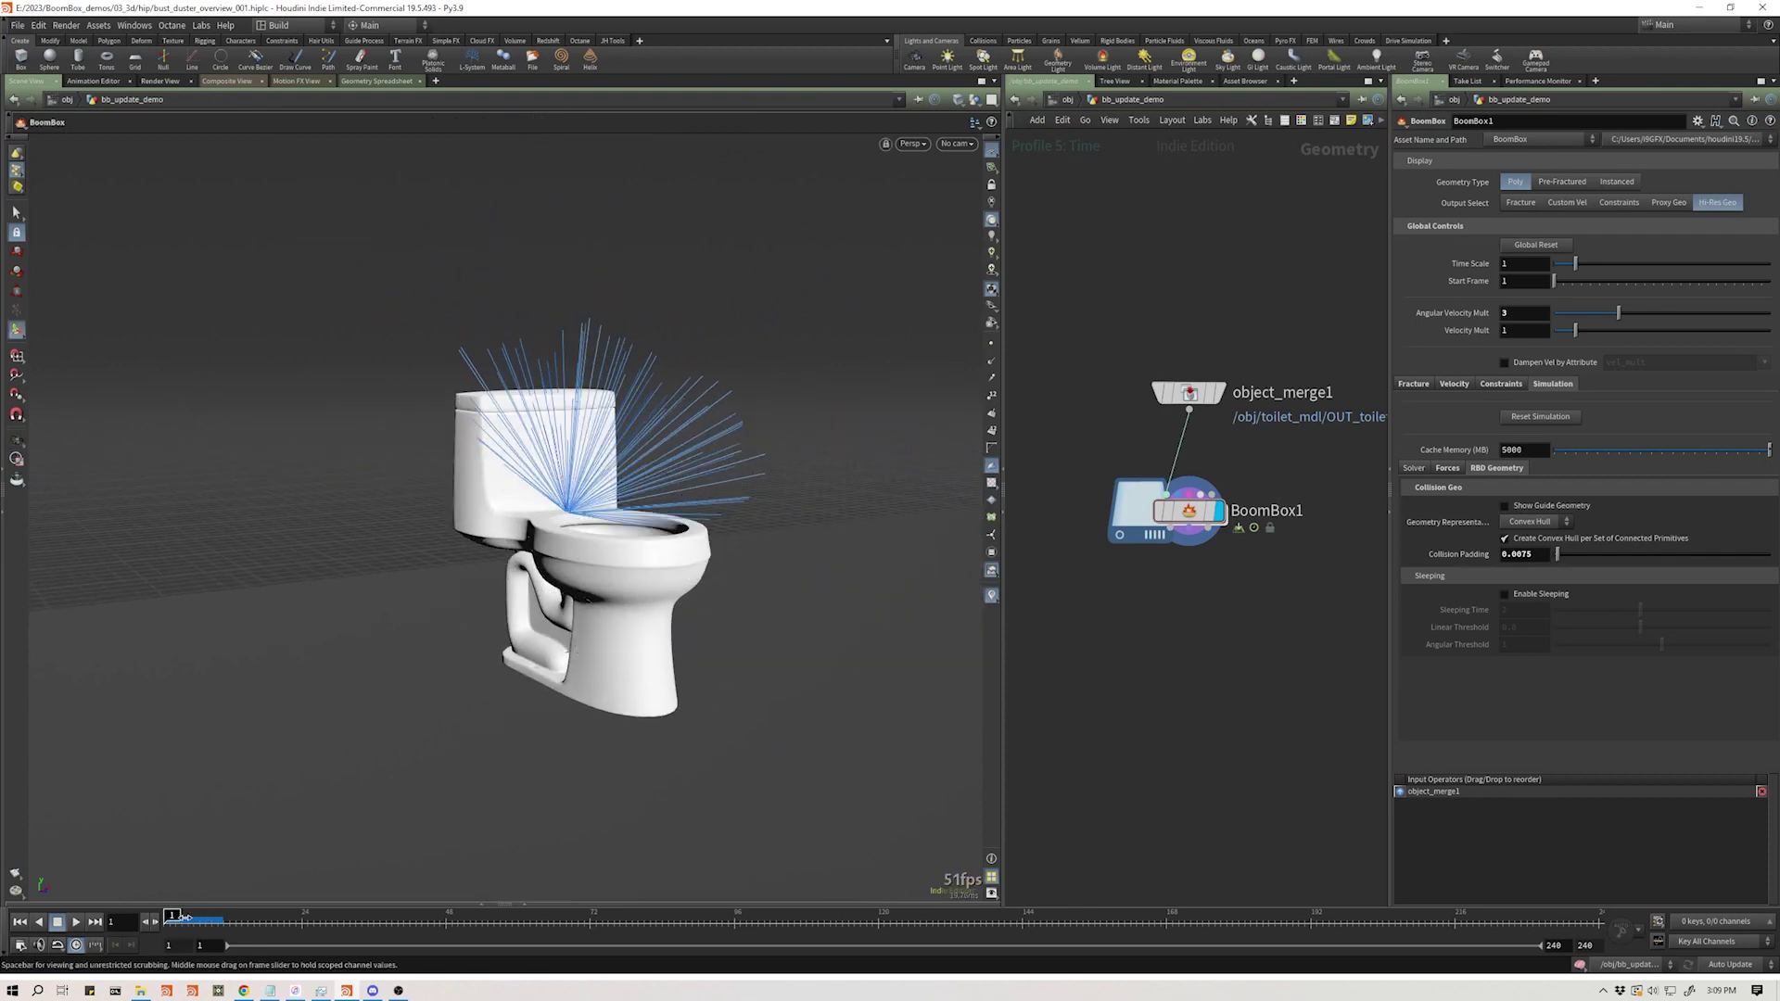
pyautogui.moveTo(185, 918); pyautogui.dragTo(215, 921)
pyautogui.press('space')
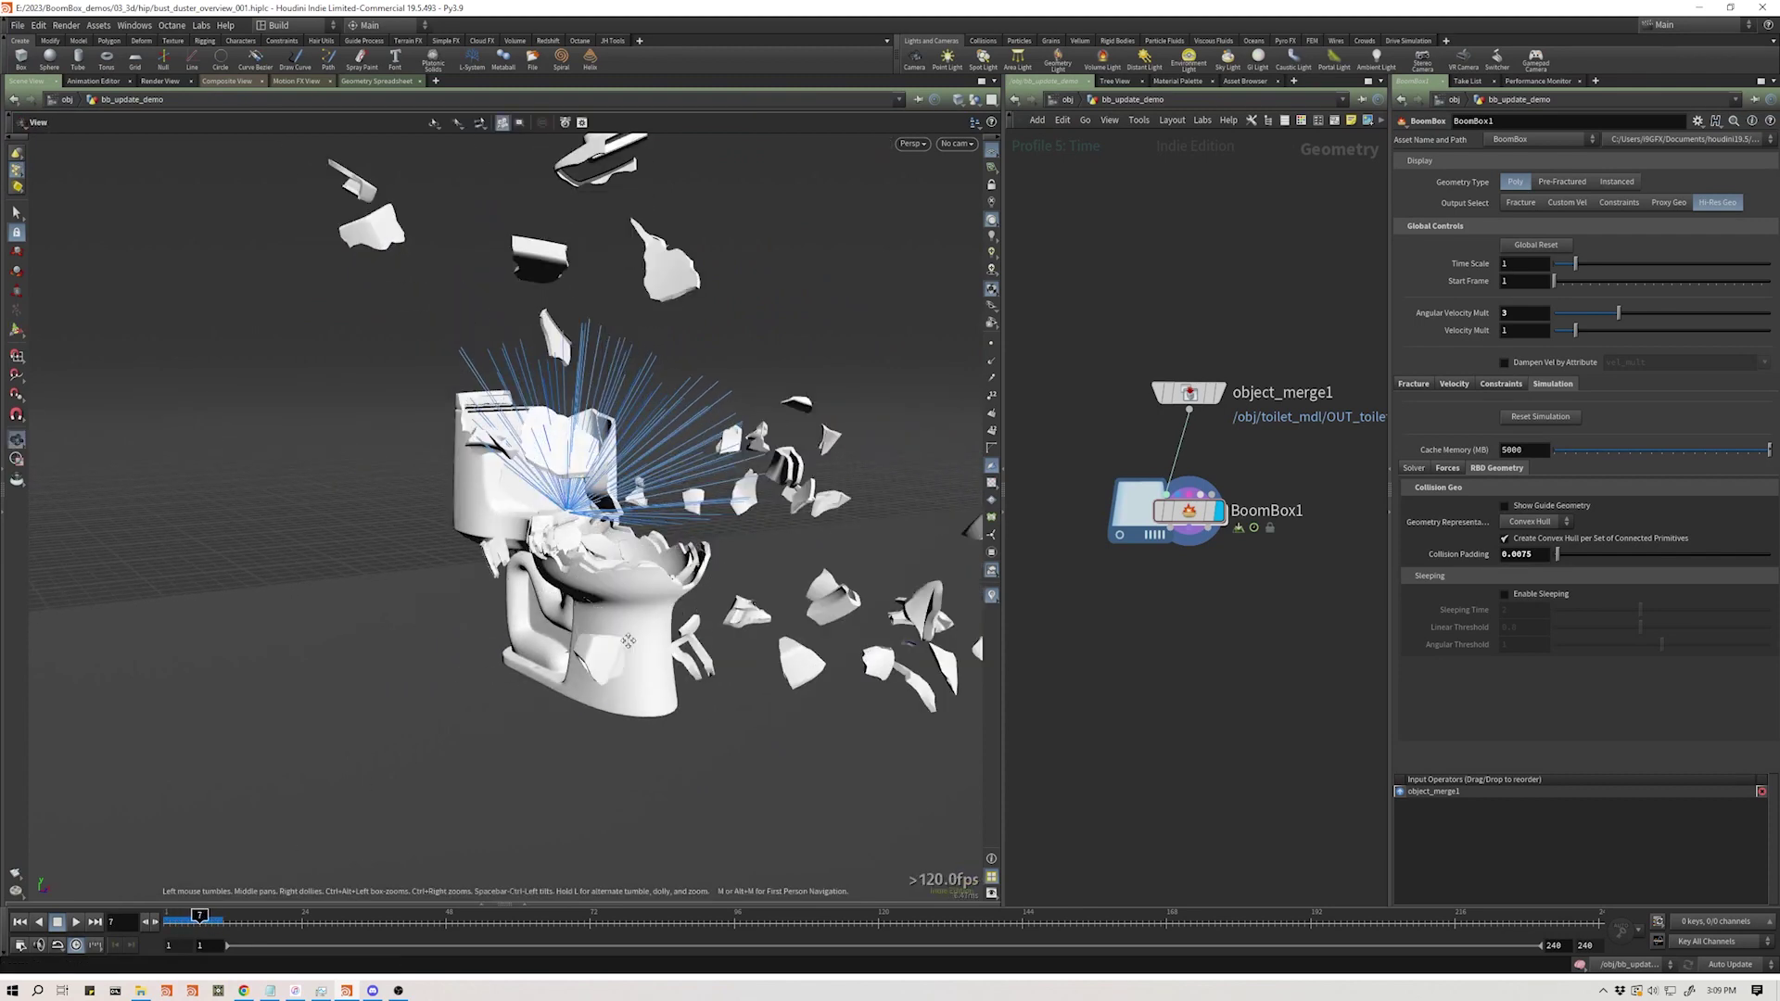
pyautogui.moveTo(628, 640); pyautogui.dragTo(733, 589)
pyautogui.press('Return')
pyautogui.keyDown('alt'); pyautogui.moveTo(733, 588); pyautogui.dragTo(533, 672, button='middle'); pyautogui.keyUp('alt')
pyautogui.keyDown('alt'); pyautogui.moveTo(533, 672); pyautogui.dragTo(434, 672); pyautogui.keyUp('alt')
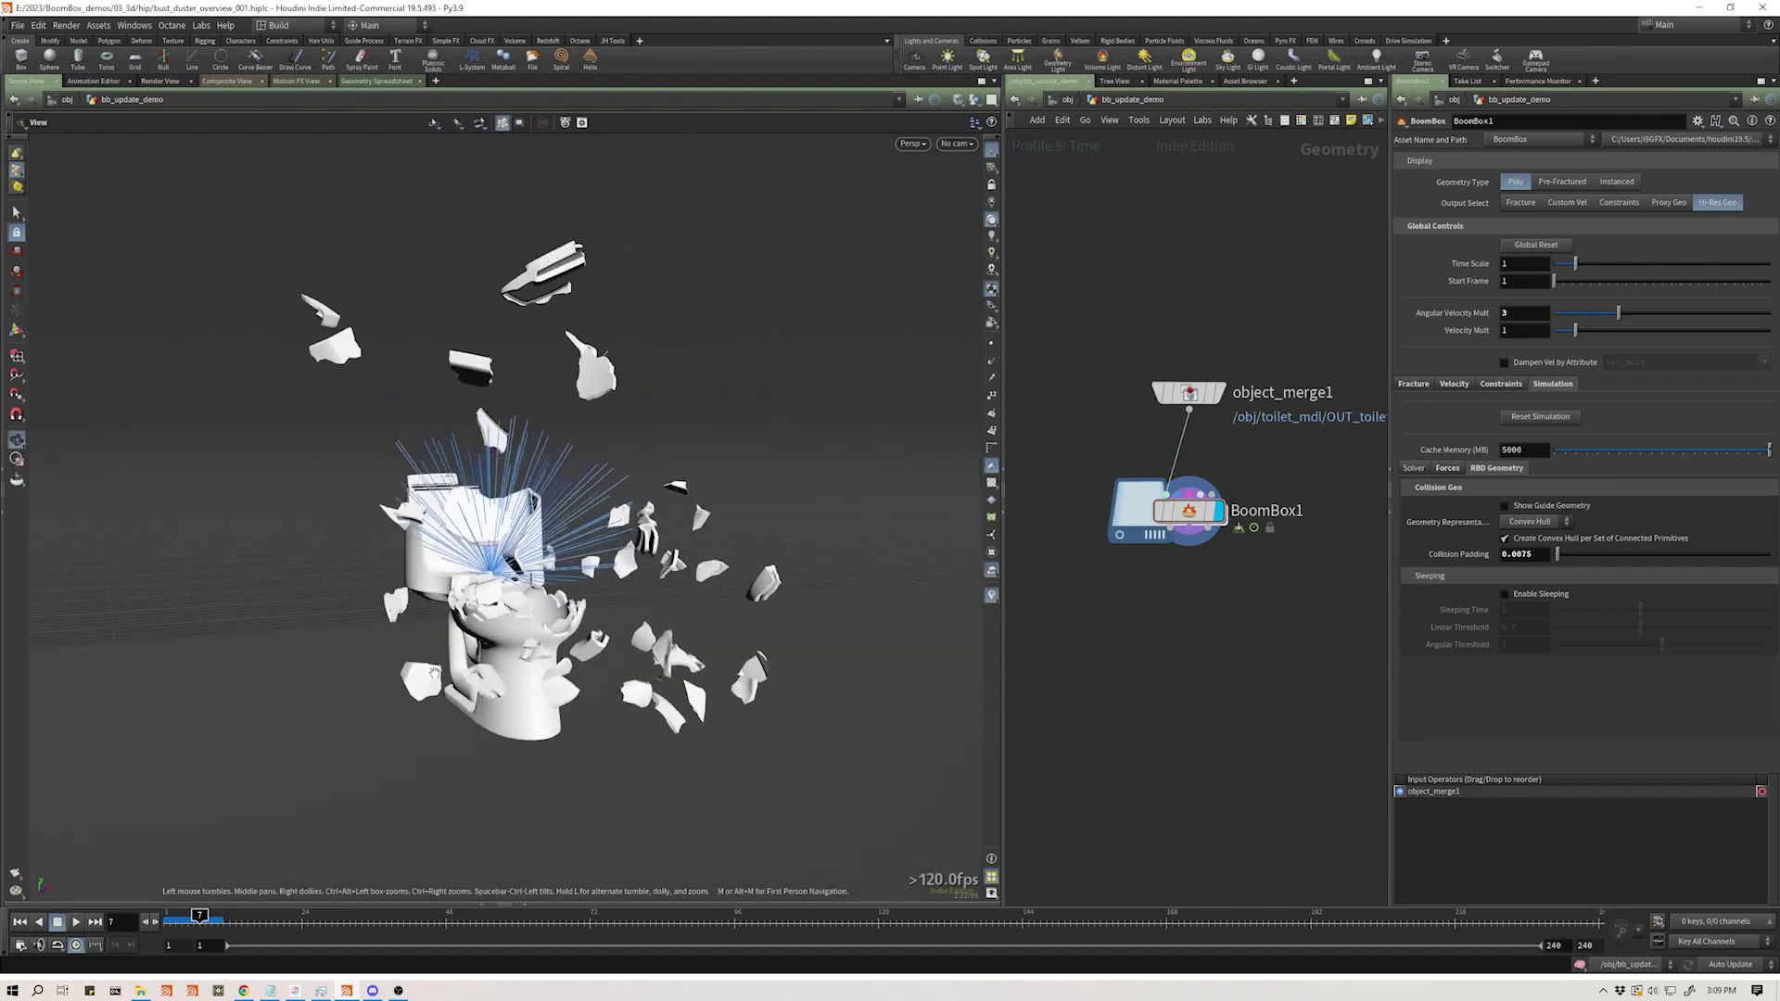
# - Play the simulation, stop at frame 98, and look closely at the fragments lying on the ground
pyautogui.press('Return')
pyautogui.press('Up')
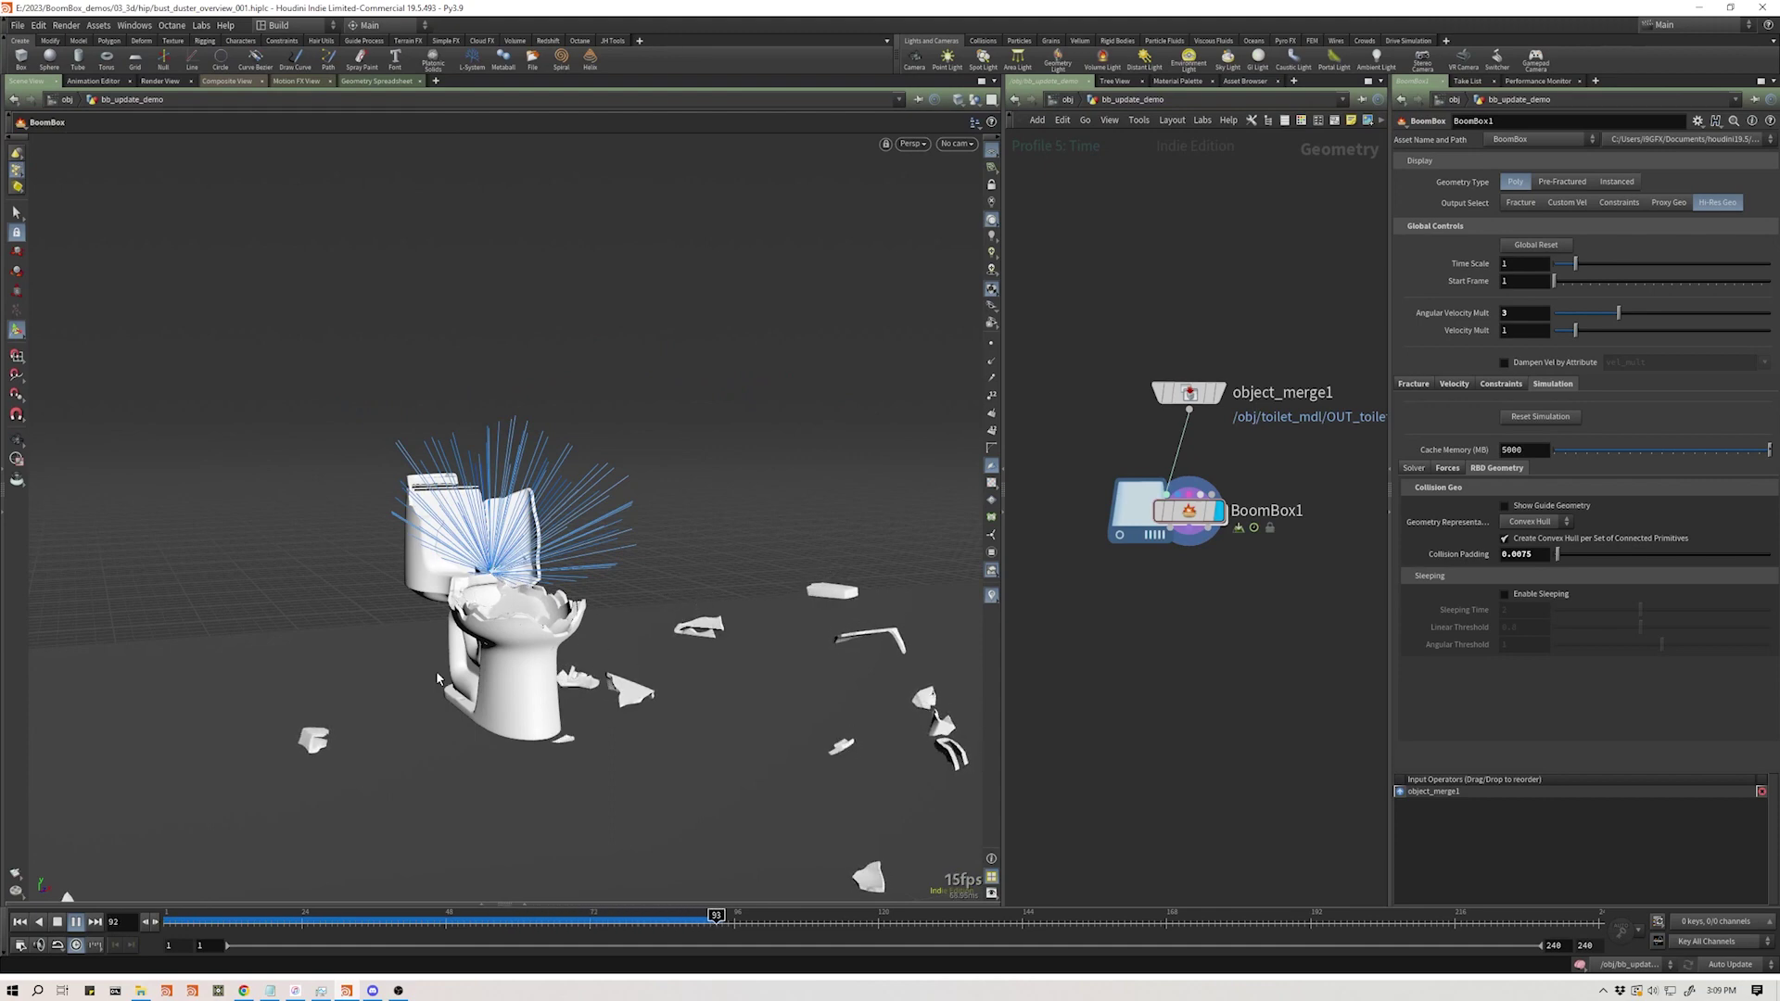
pyautogui.press('Up')
pyautogui.keyDown('alt'); pyautogui.moveTo(836, 636); pyautogui.dragTo(683, 626, button='middle'); pyautogui.keyUp('alt')
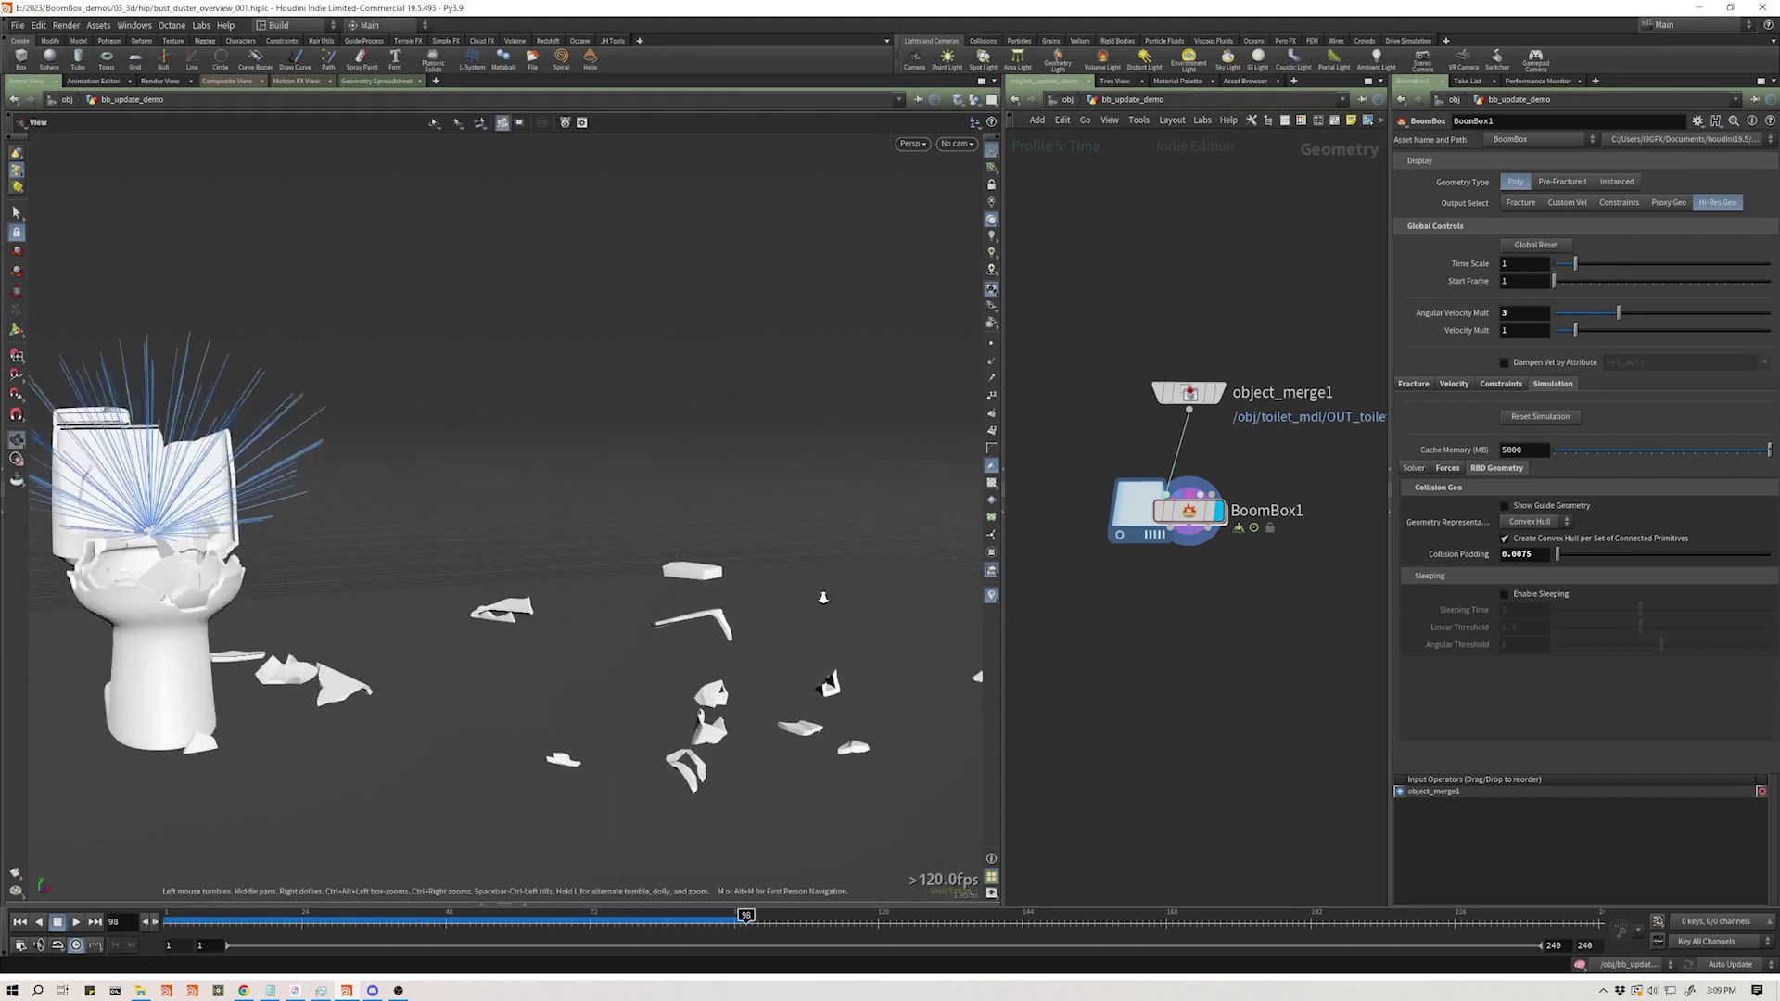
pyautogui.keyDown('alt'); pyautogui.moveTo(683, 627); pyautogui.dragTo(807, 558, button='right'); pyautogui.keyUp('alt')
pyautogui.moveTo(807, 557); pyautogui.dragTo(894, 572)
# - Show the collision guide geometry on the landed fragments at frame 98
pyautogui.press('Return')
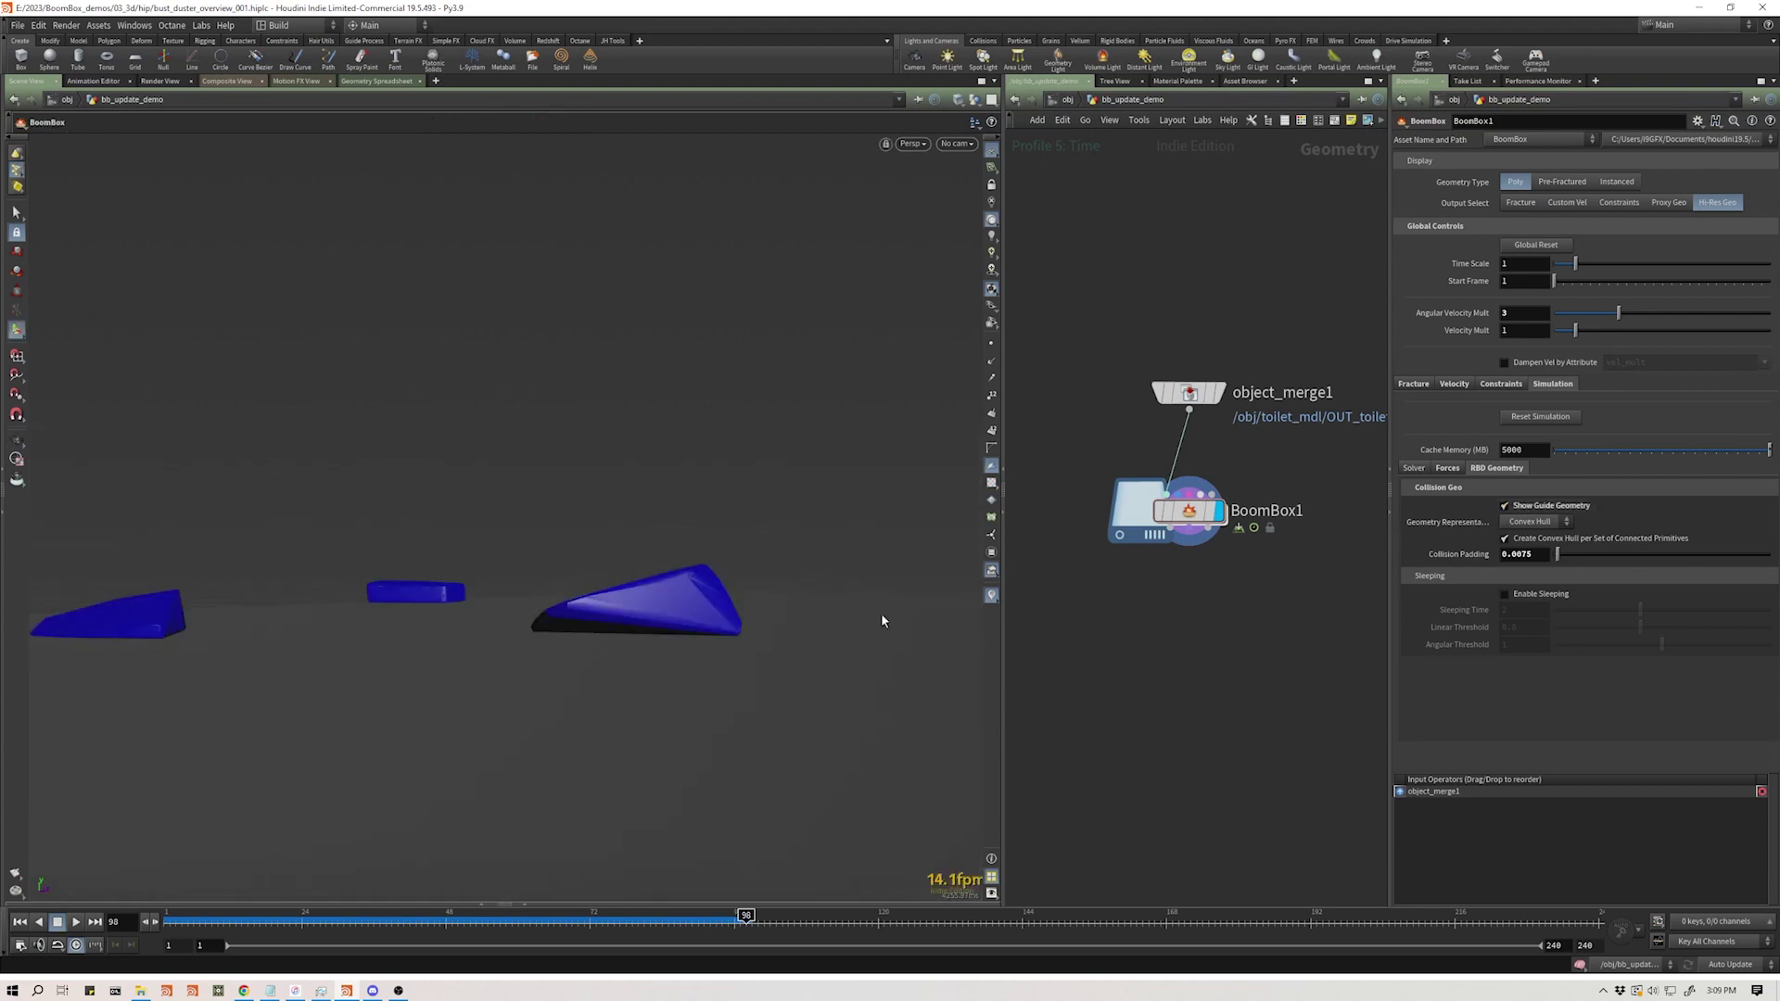
pyautogui.press('Escape')
pyautogui.moveTo(705, 619); pyautogui.dragTo(676, 588)
pyautogui.press('Return')
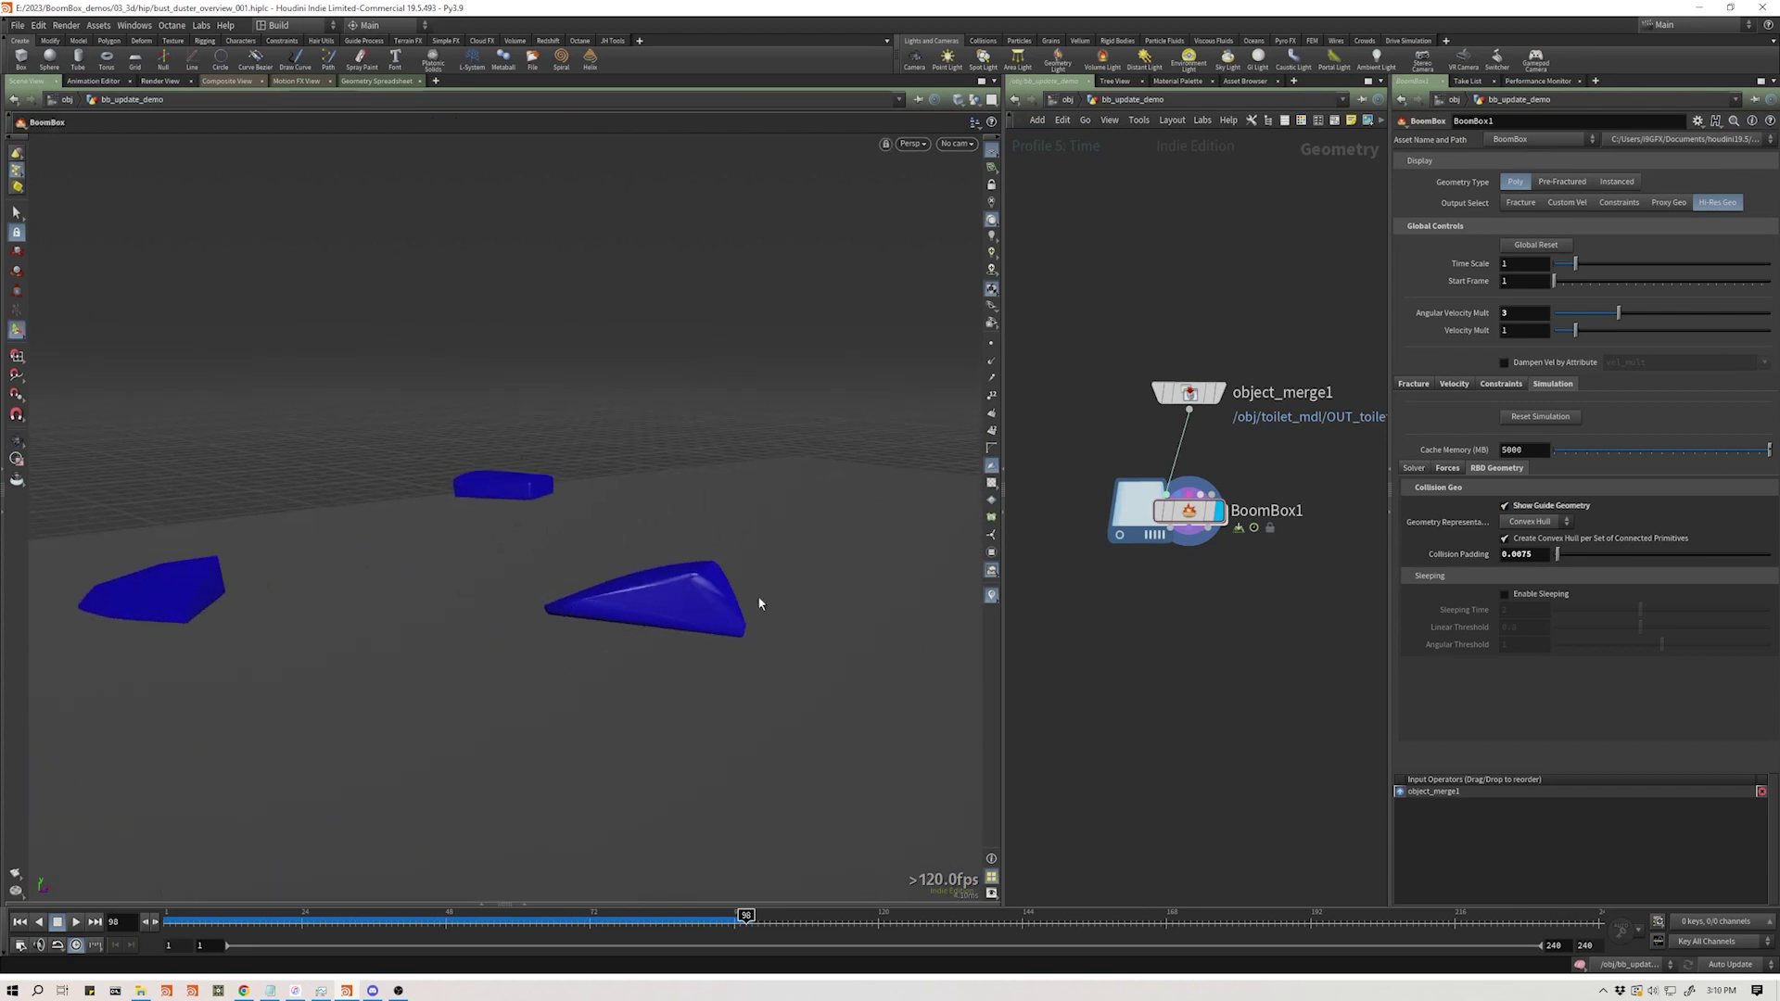
# - Set the collision Geometry Representation to Concave and return to frame 1 to inspect the toilet's collision guides
pyautogui.click(1523, 523)
pyautogui.click(1522, 551)
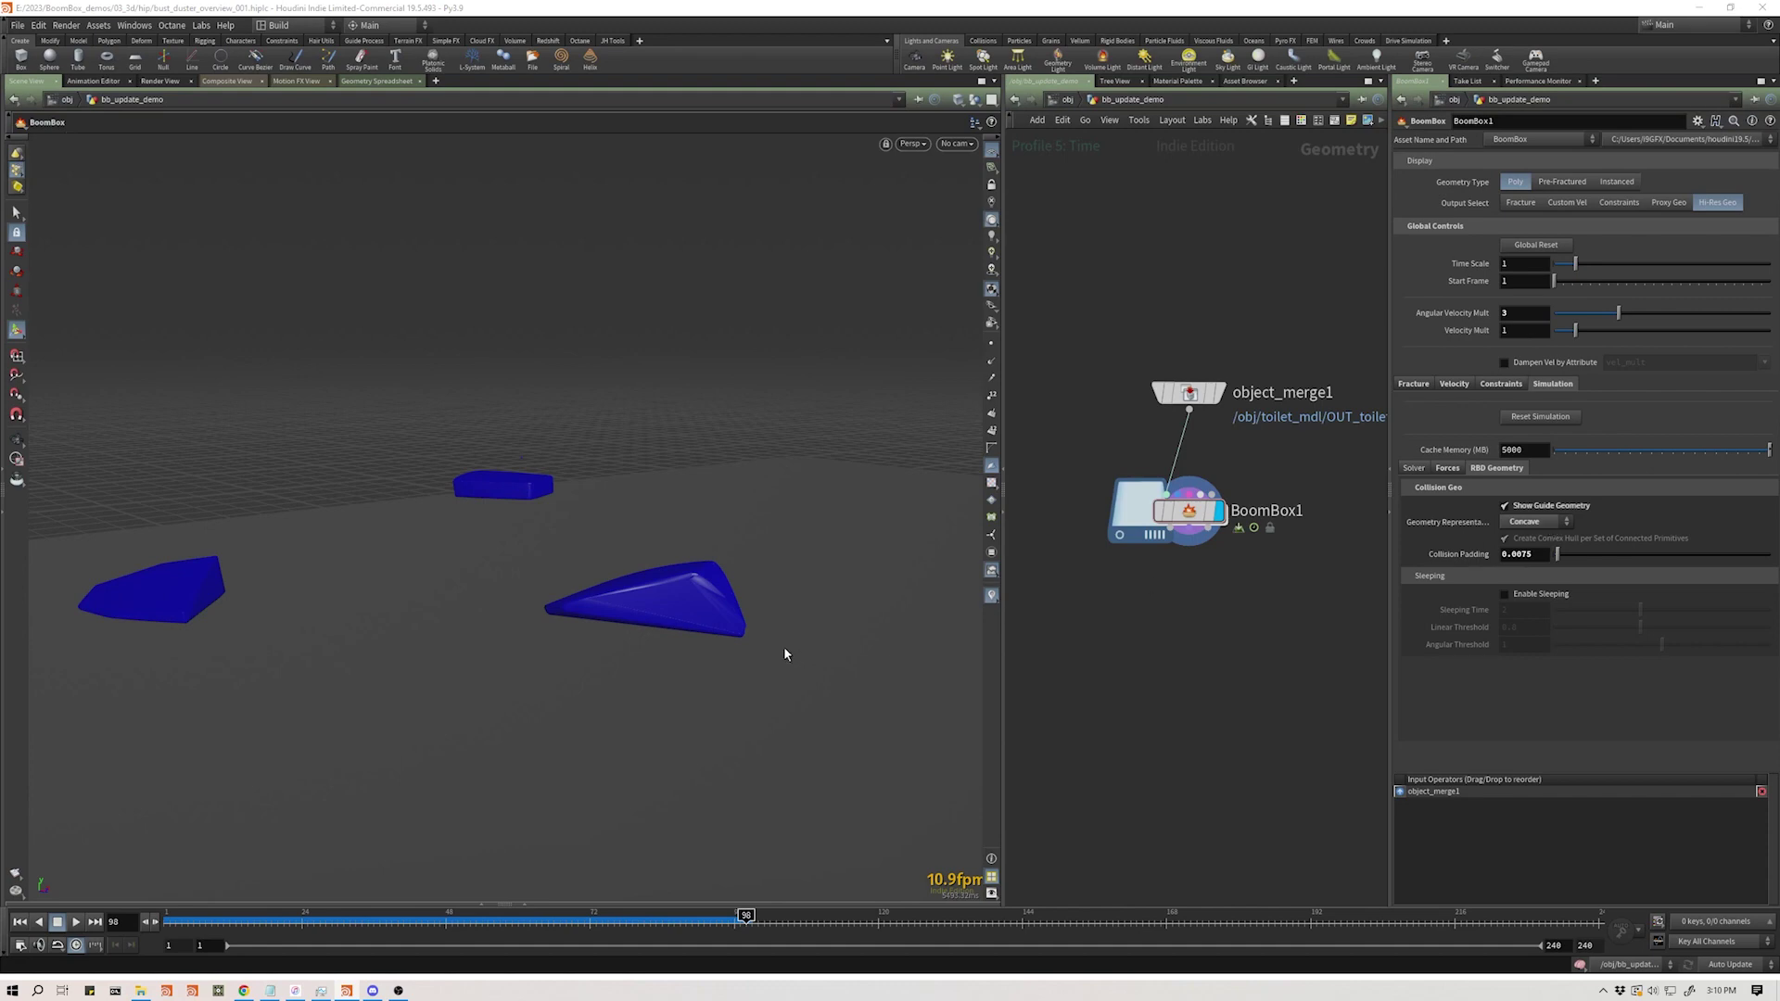
pyautogui.press('Escape')
pyautogui.click(19, 922)
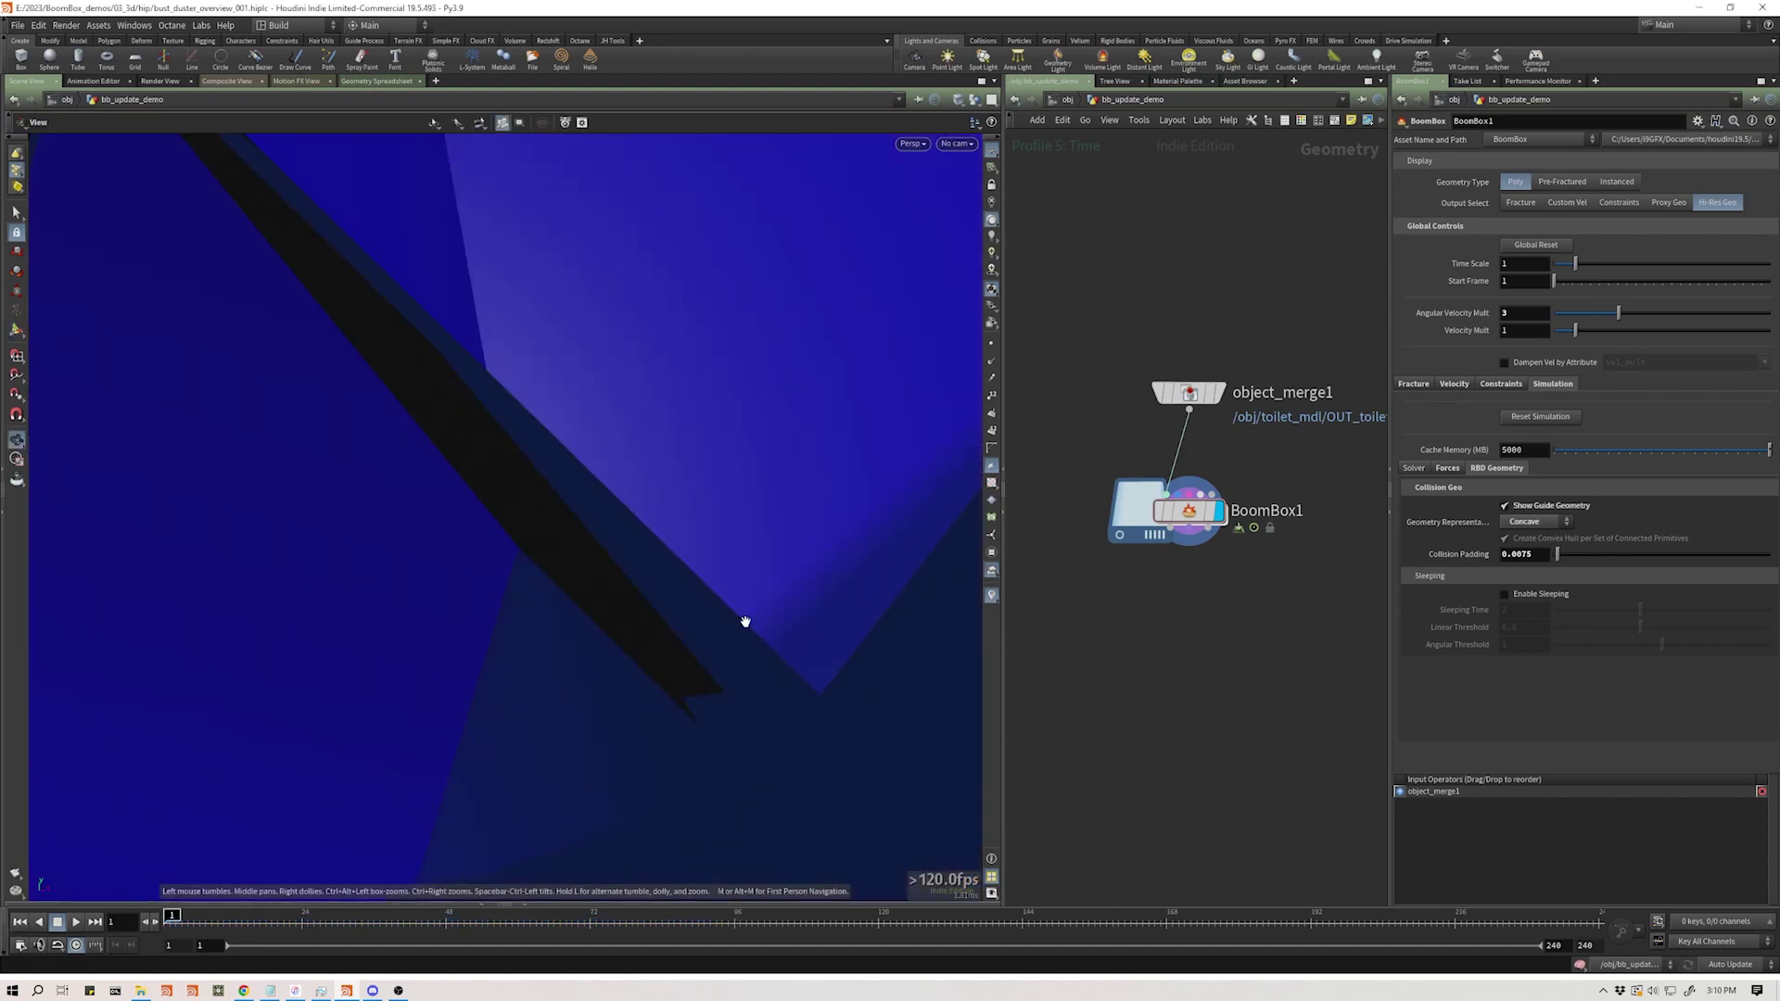
pyautogui.moveTo(746, 621); pyautogui.dragTo(532, 659, button='right')
pyautogui.moveTo(533, 659); pyautogui.dragTo(601, 659)
pyautogui.moveTo(601, 659); pyautogui.dragTo(684, 615, button='right')
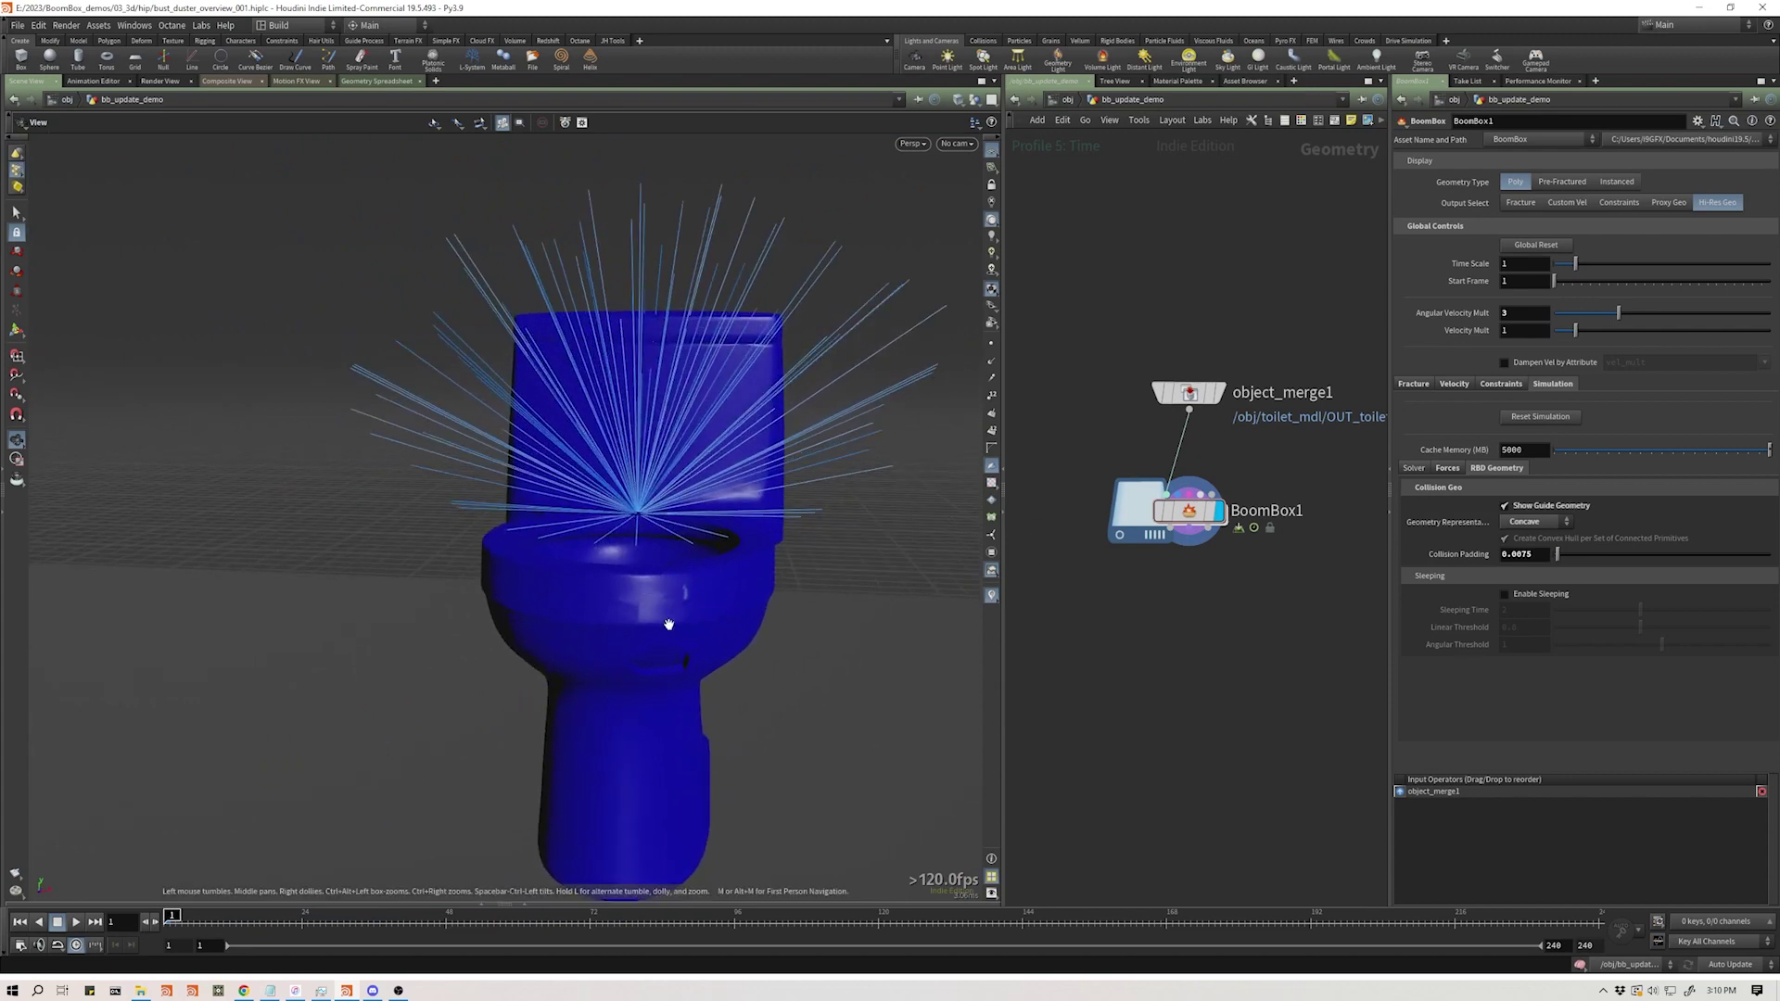
pyautogui.moveTo(746, 600); pyautogui.dragTo(496, 660)
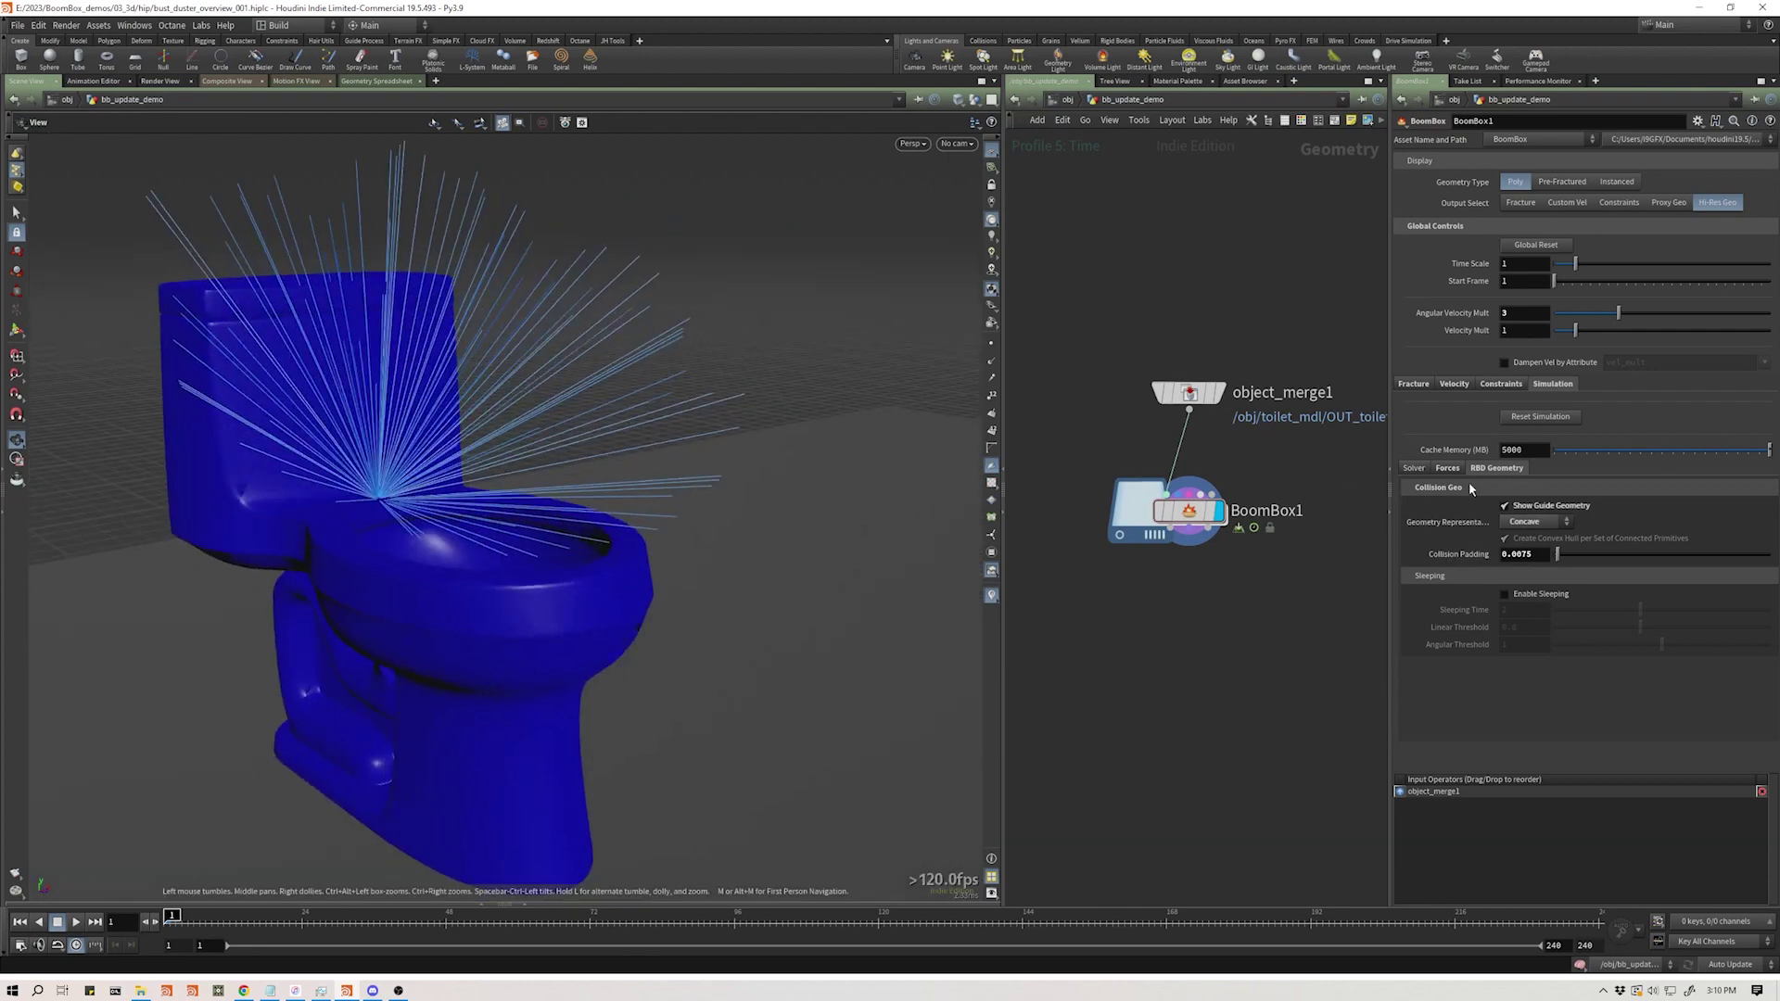
# - Hide the collision guide geometry, play the simulation with concave collisions, and stop the playback
pyautogui.click(1535, 509)
pyautogui.press('h')
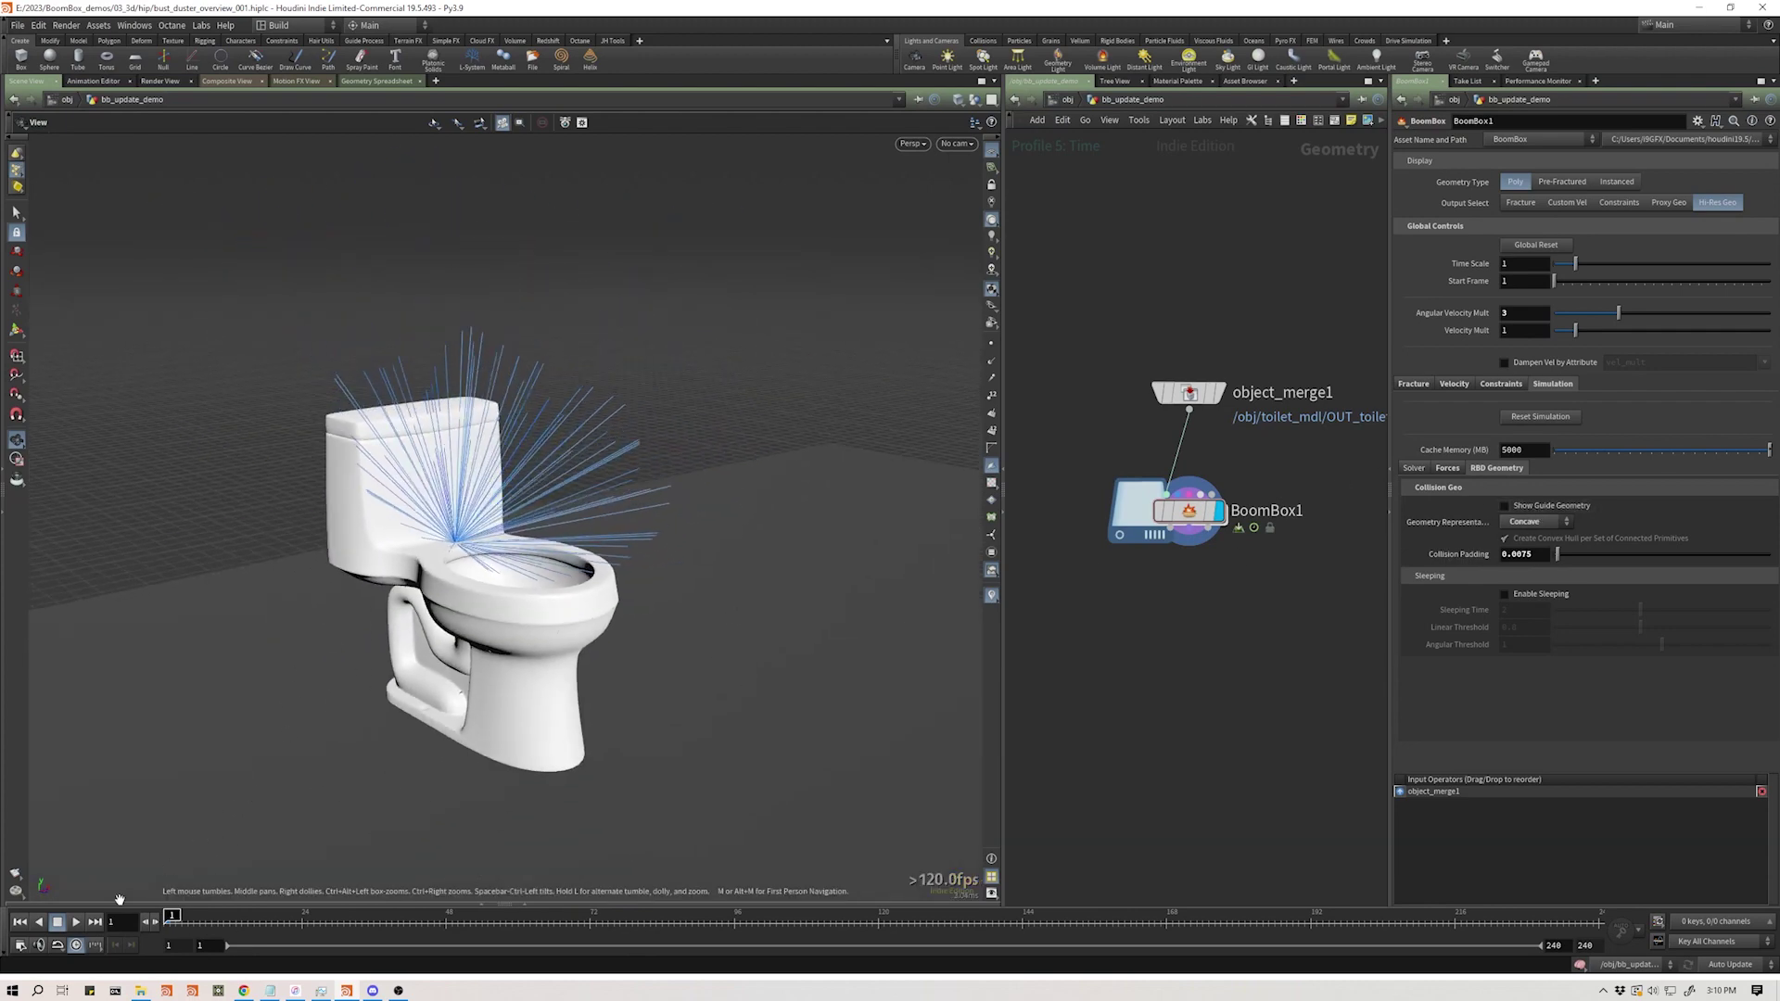
pyautogui.click(76, 921)
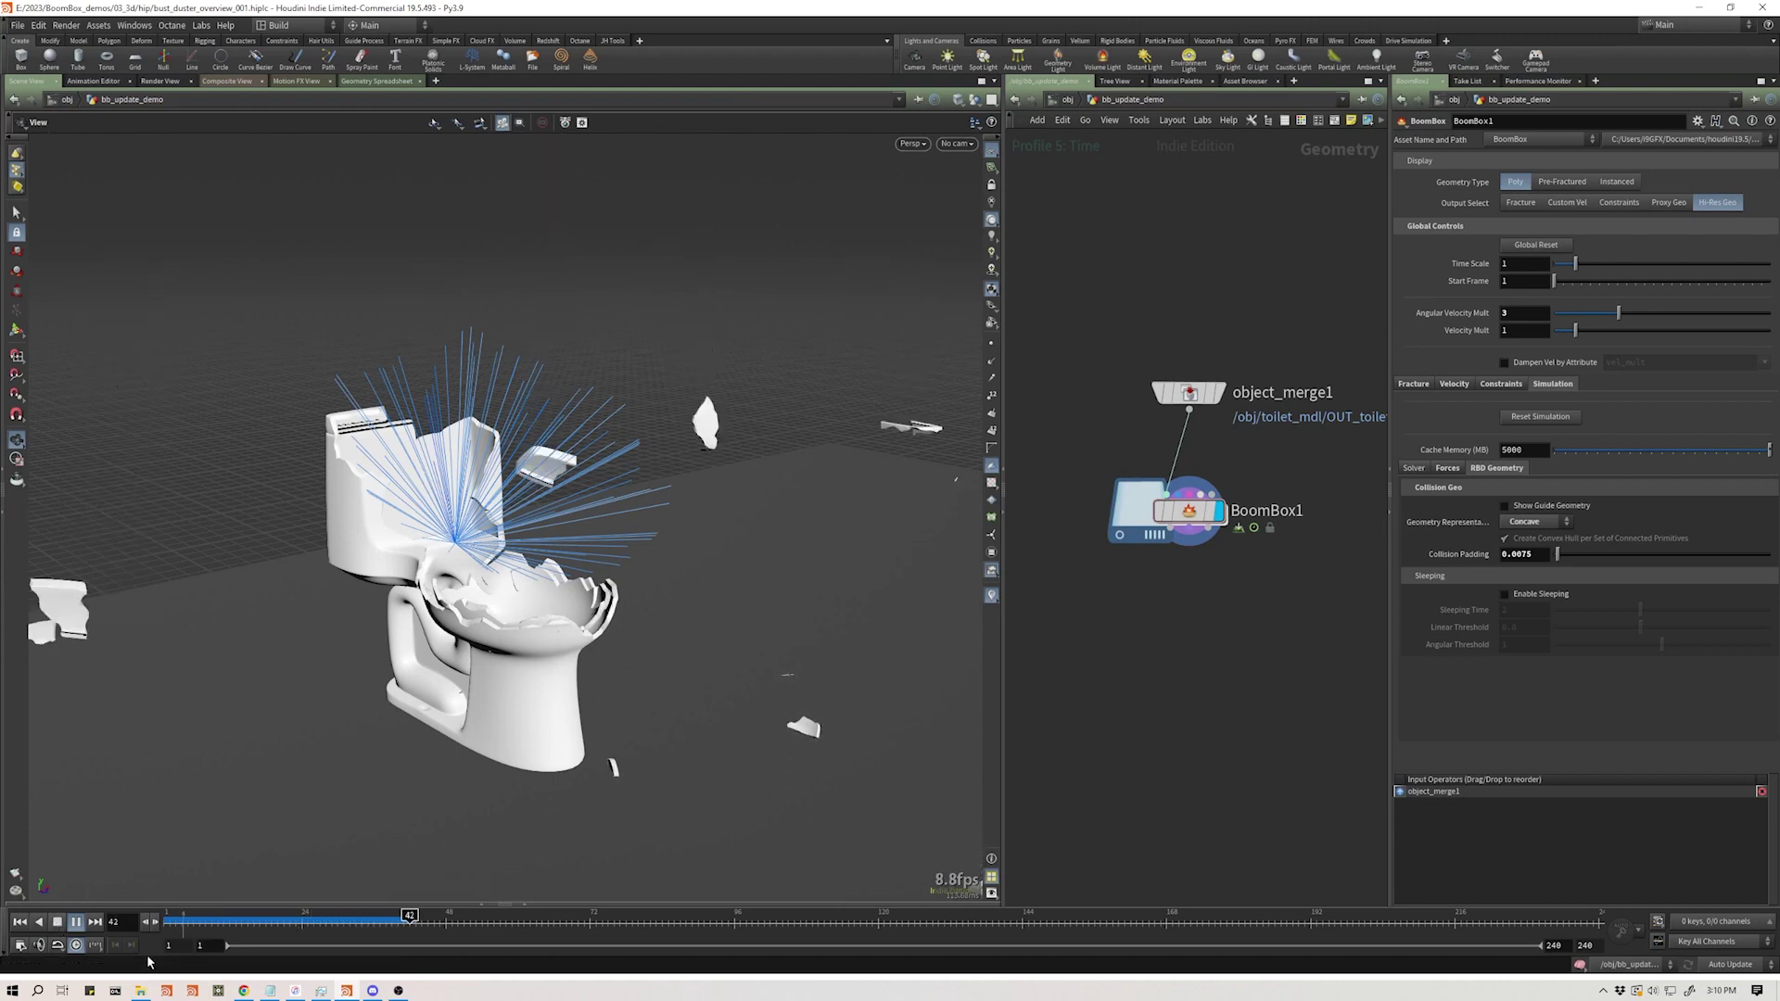
pyautogui.click(76, 921)
# - Show the collision guides at frame 26 and examine the concave shapes of the flying pieces
pyautogui.moveTo(516, 555); pyautogui.dragTo(367, 718, button='right')
pyautogui.moveTo(370, 922); pyautogui.dragTo(313, 921)
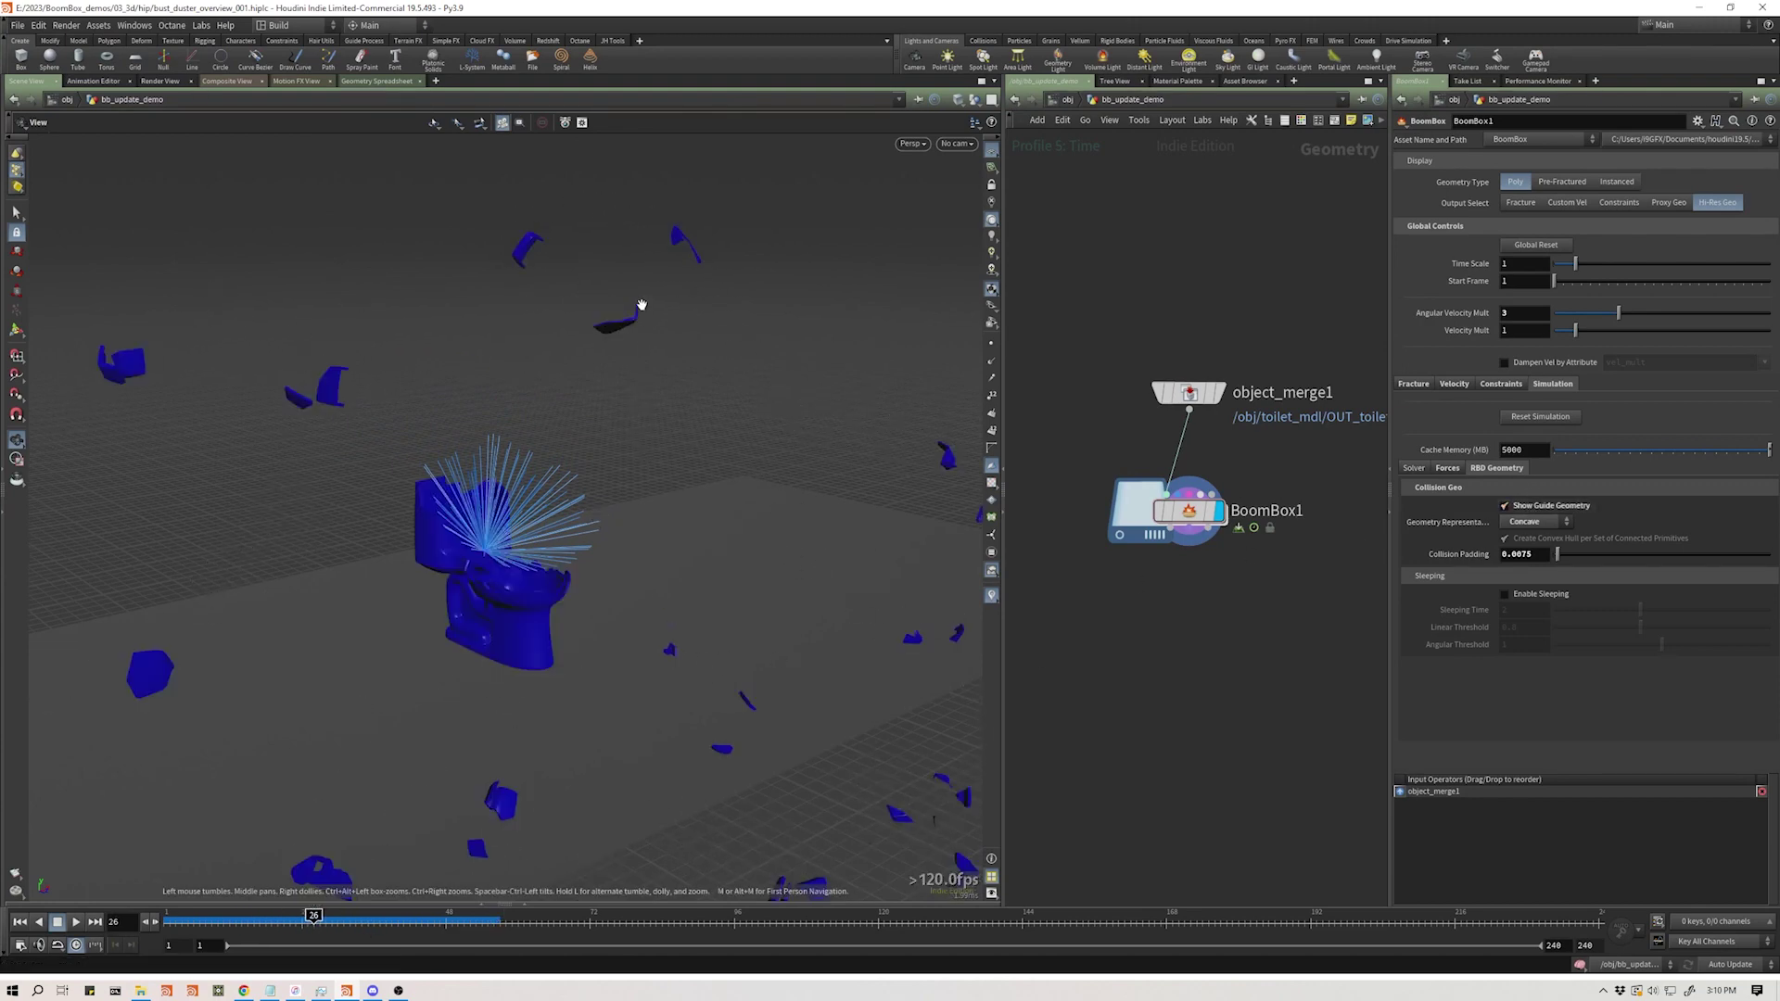
pyautogui.moveTo(272, 463); pyautogui.dragTo(556, 676)
pyautogui.moveTo(557, 677); pyautogui.dragTo(545, 506, button='right')
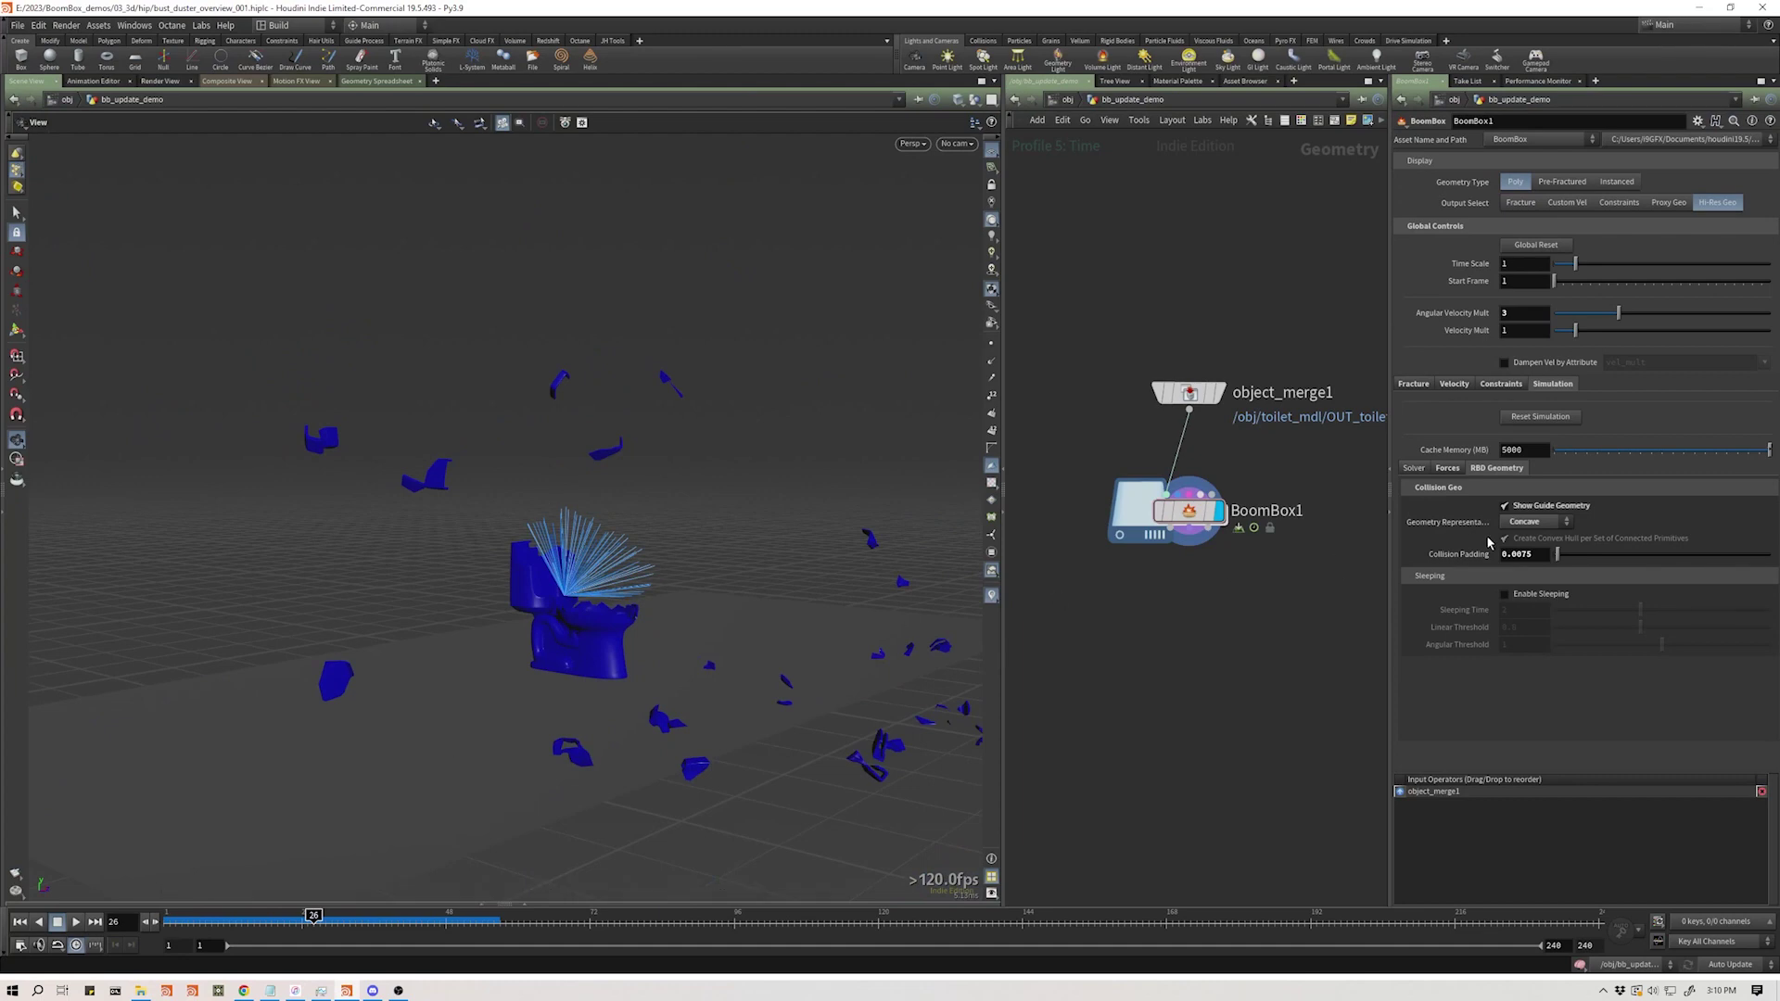
# - Hide the collision guides and replay the concave simulation from frame 1
pyautogui.click(1543, 509)
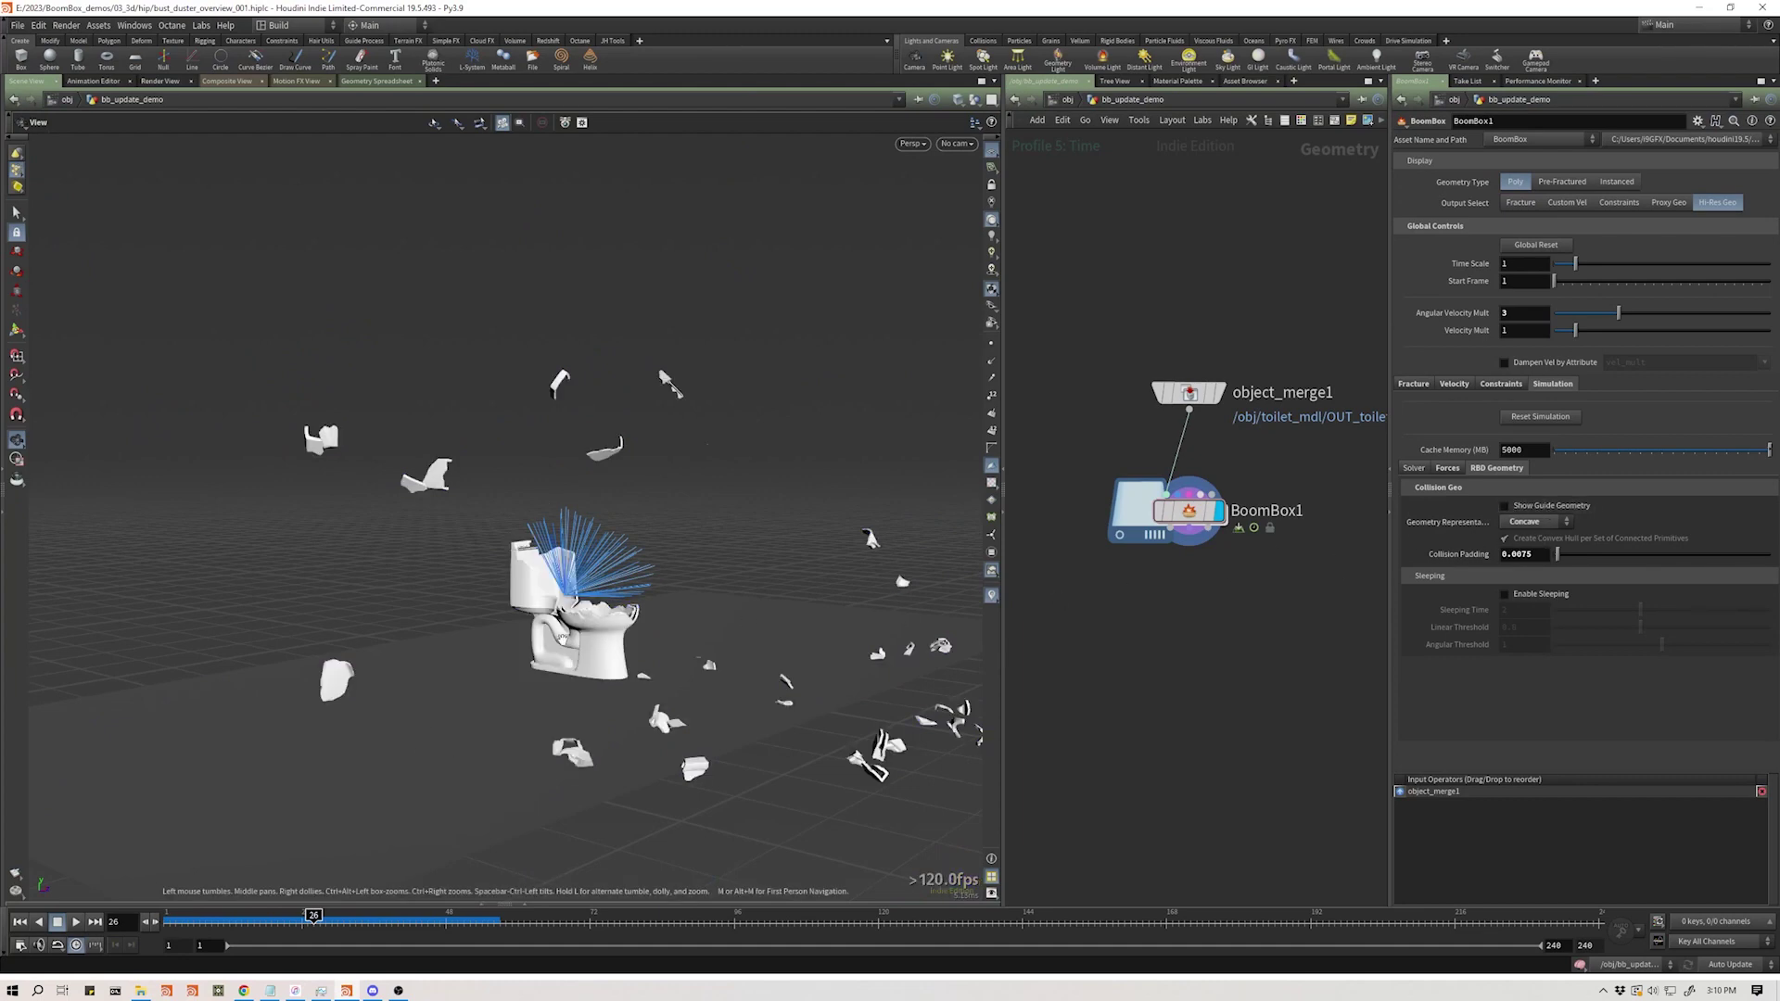
pyautogui.moveTo(252, 917); pyautogui.dragTo(165, 921)
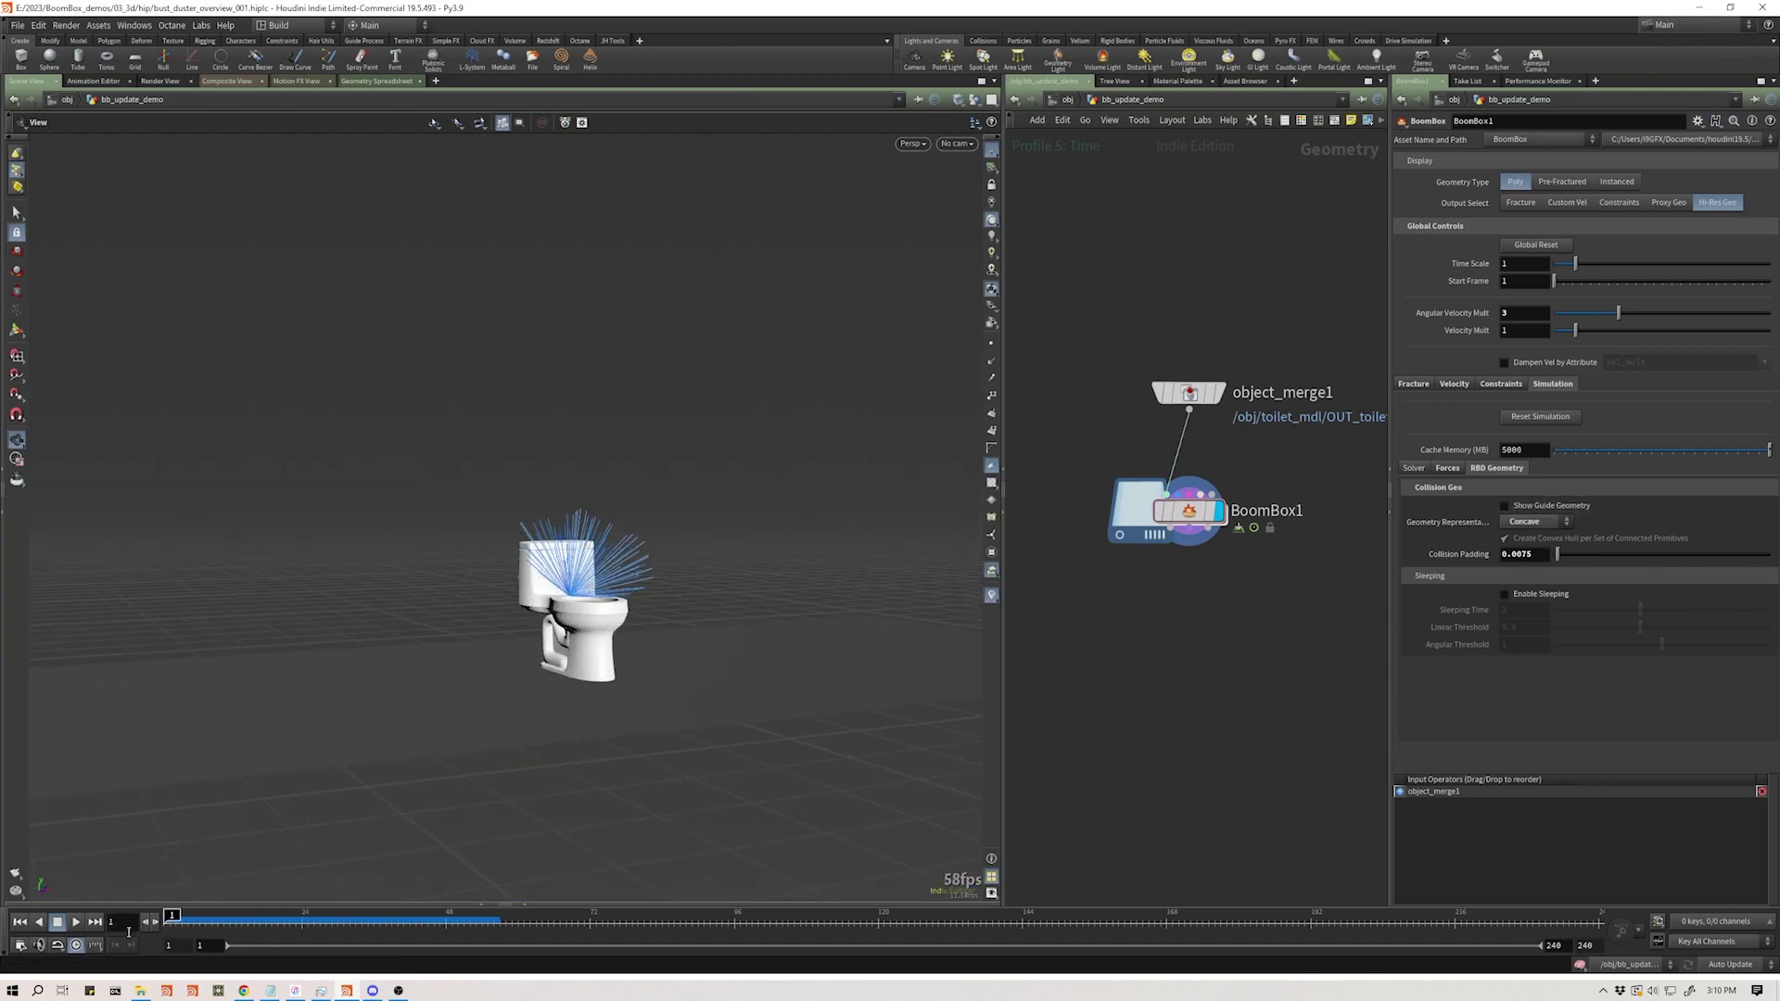
pyautogui.click(77, 922)
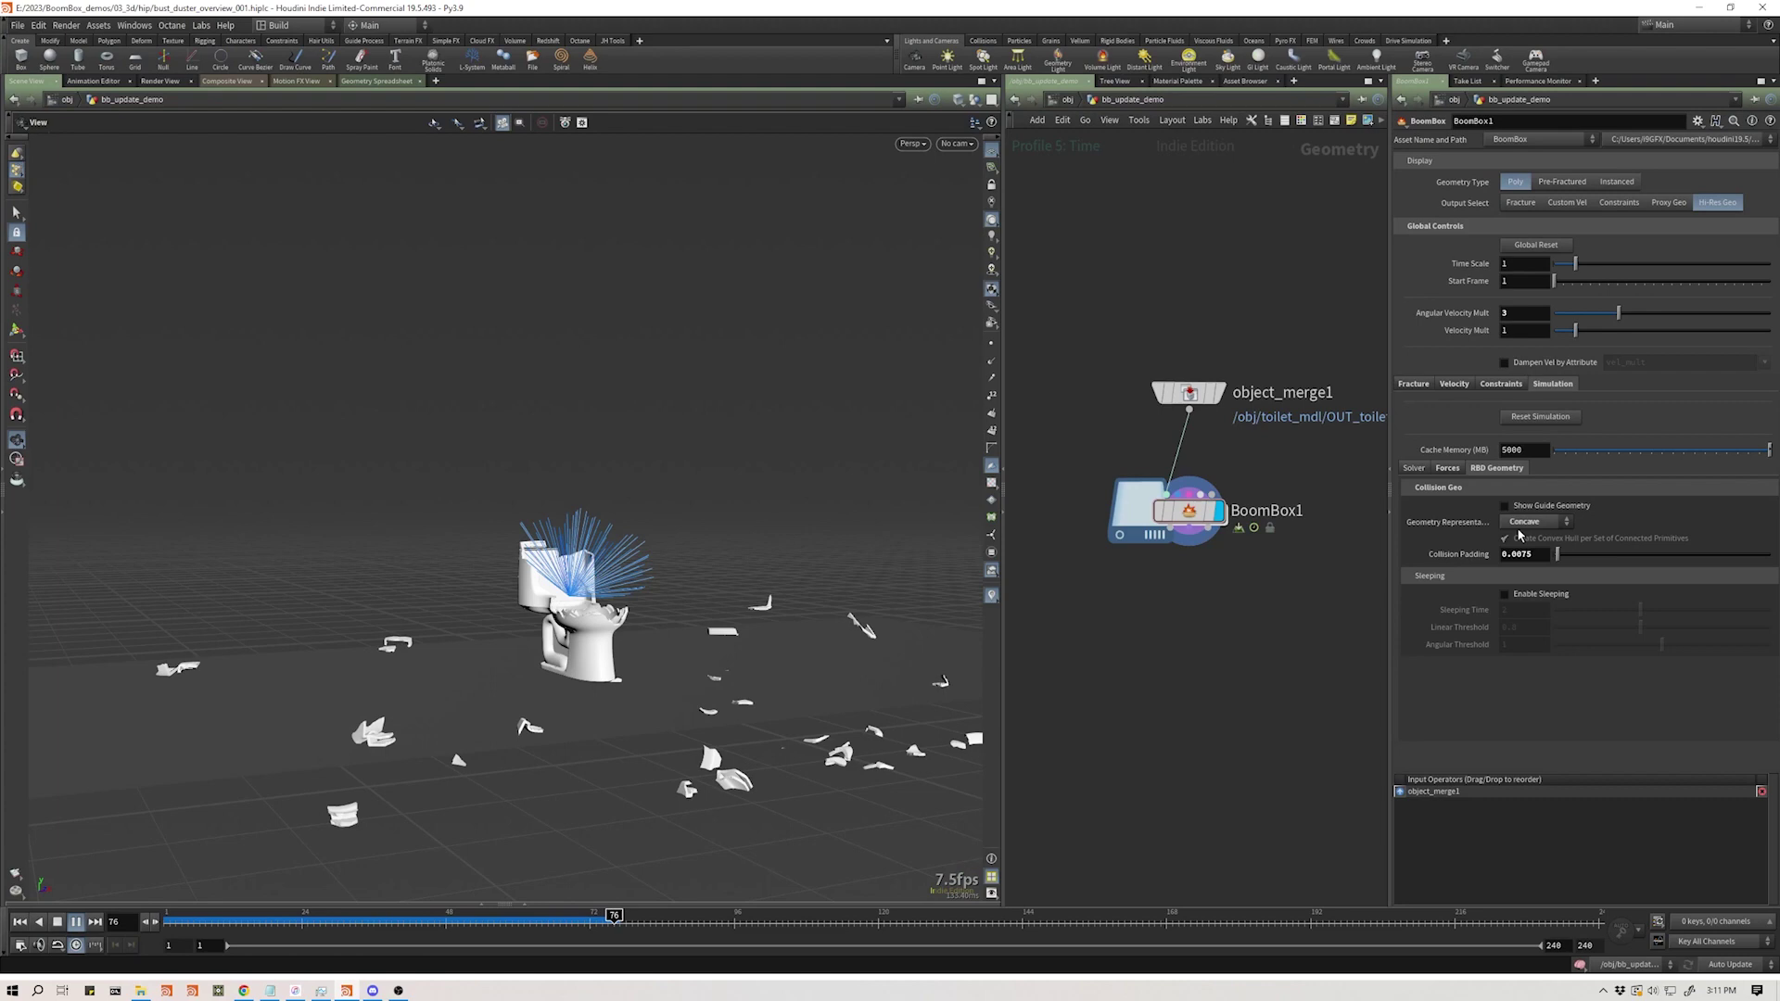
# - Stop the playback and toggle the collision guide geometry on and off to examine the concave pieces scattered on the ground
pyautogui.click(57, 923)
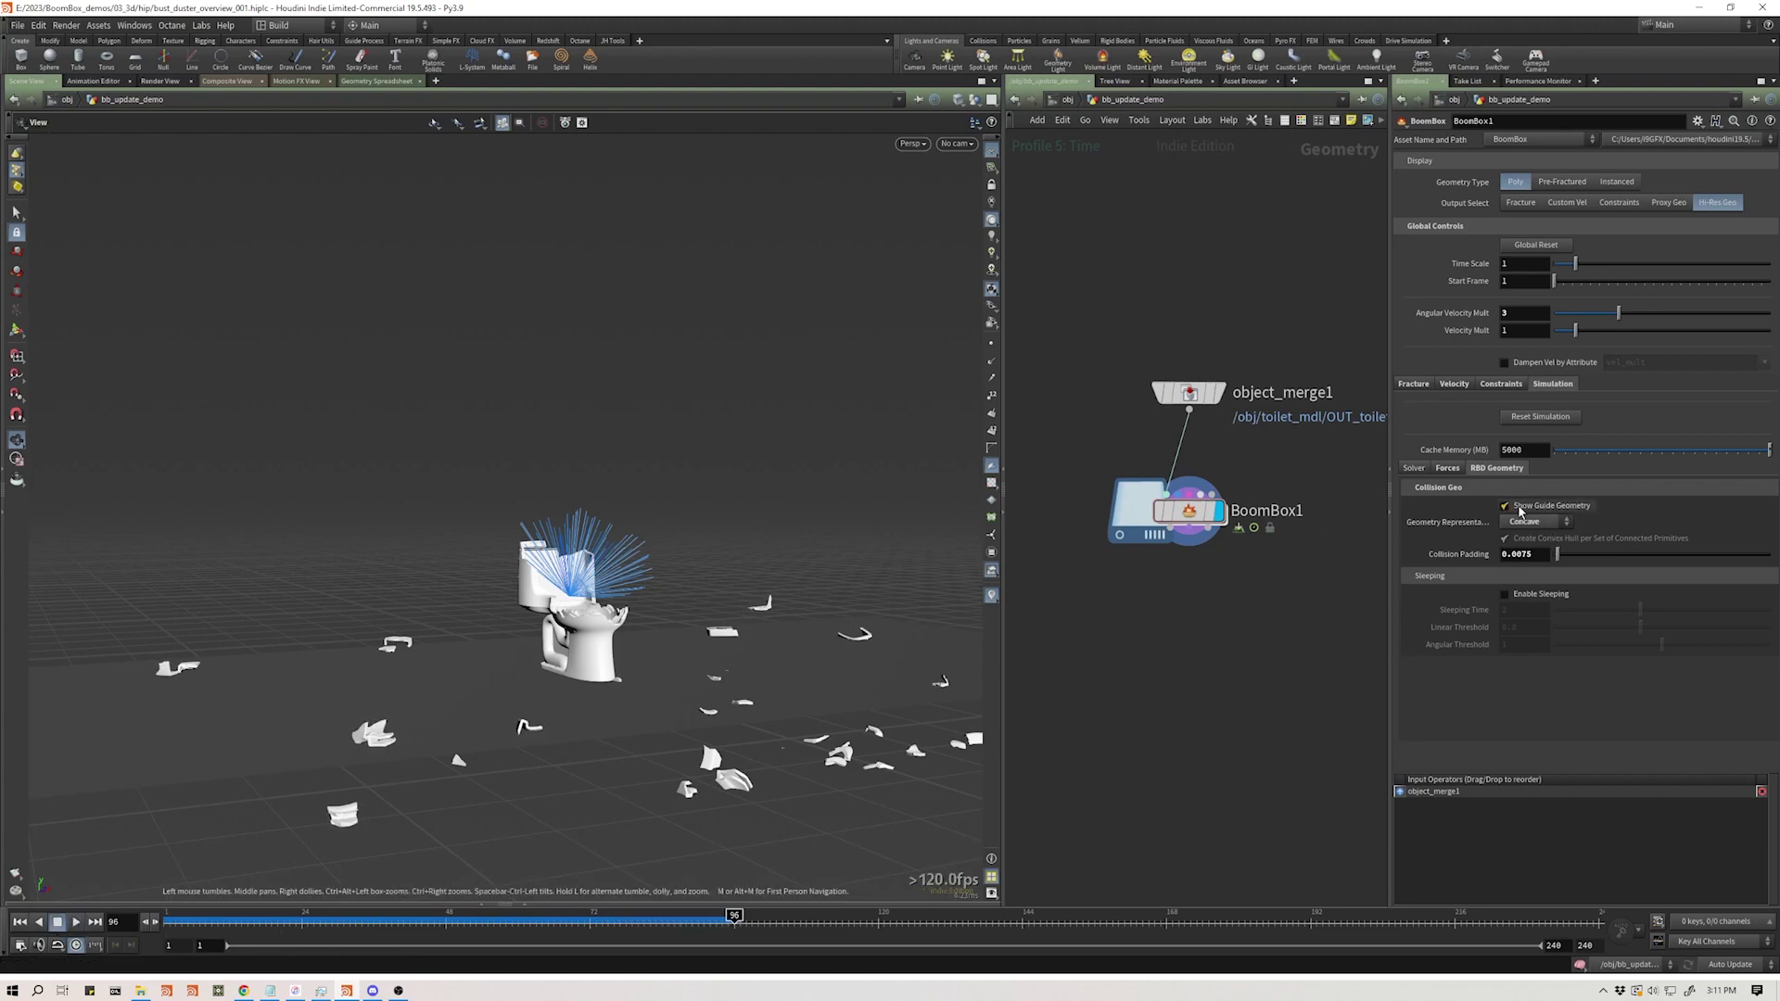
pyautogui.click(1520, 508)
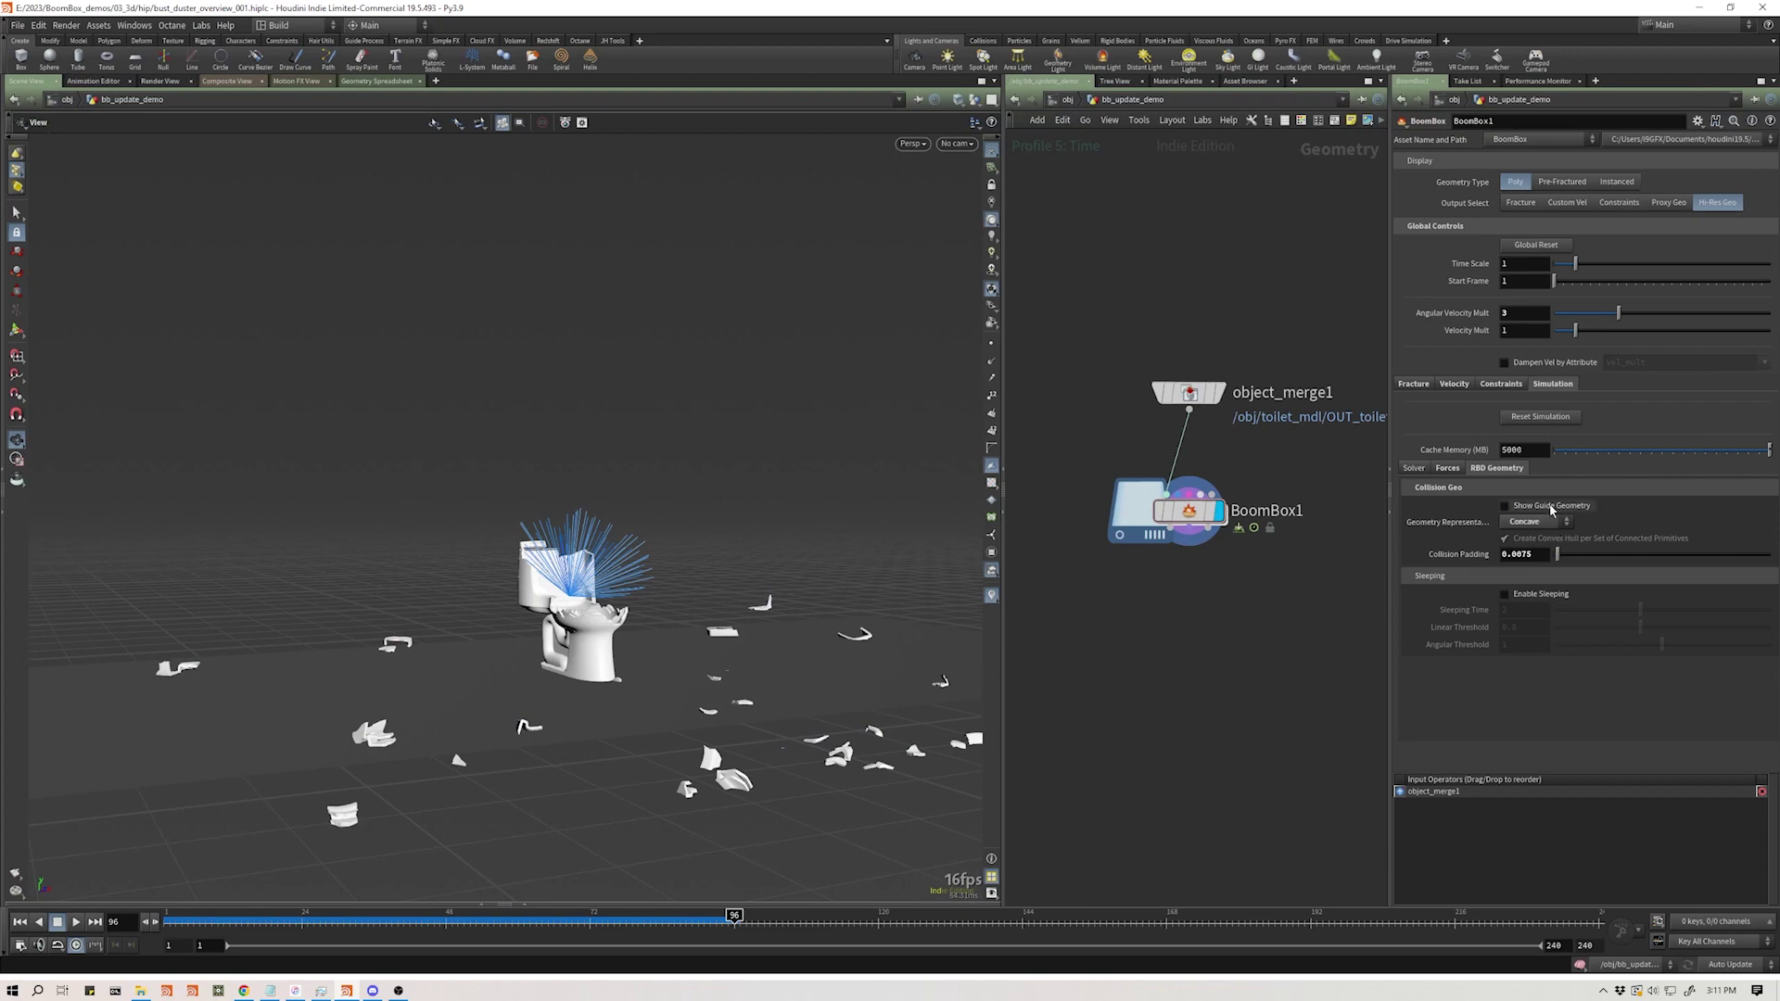
pyautogui.click(1551, 508)
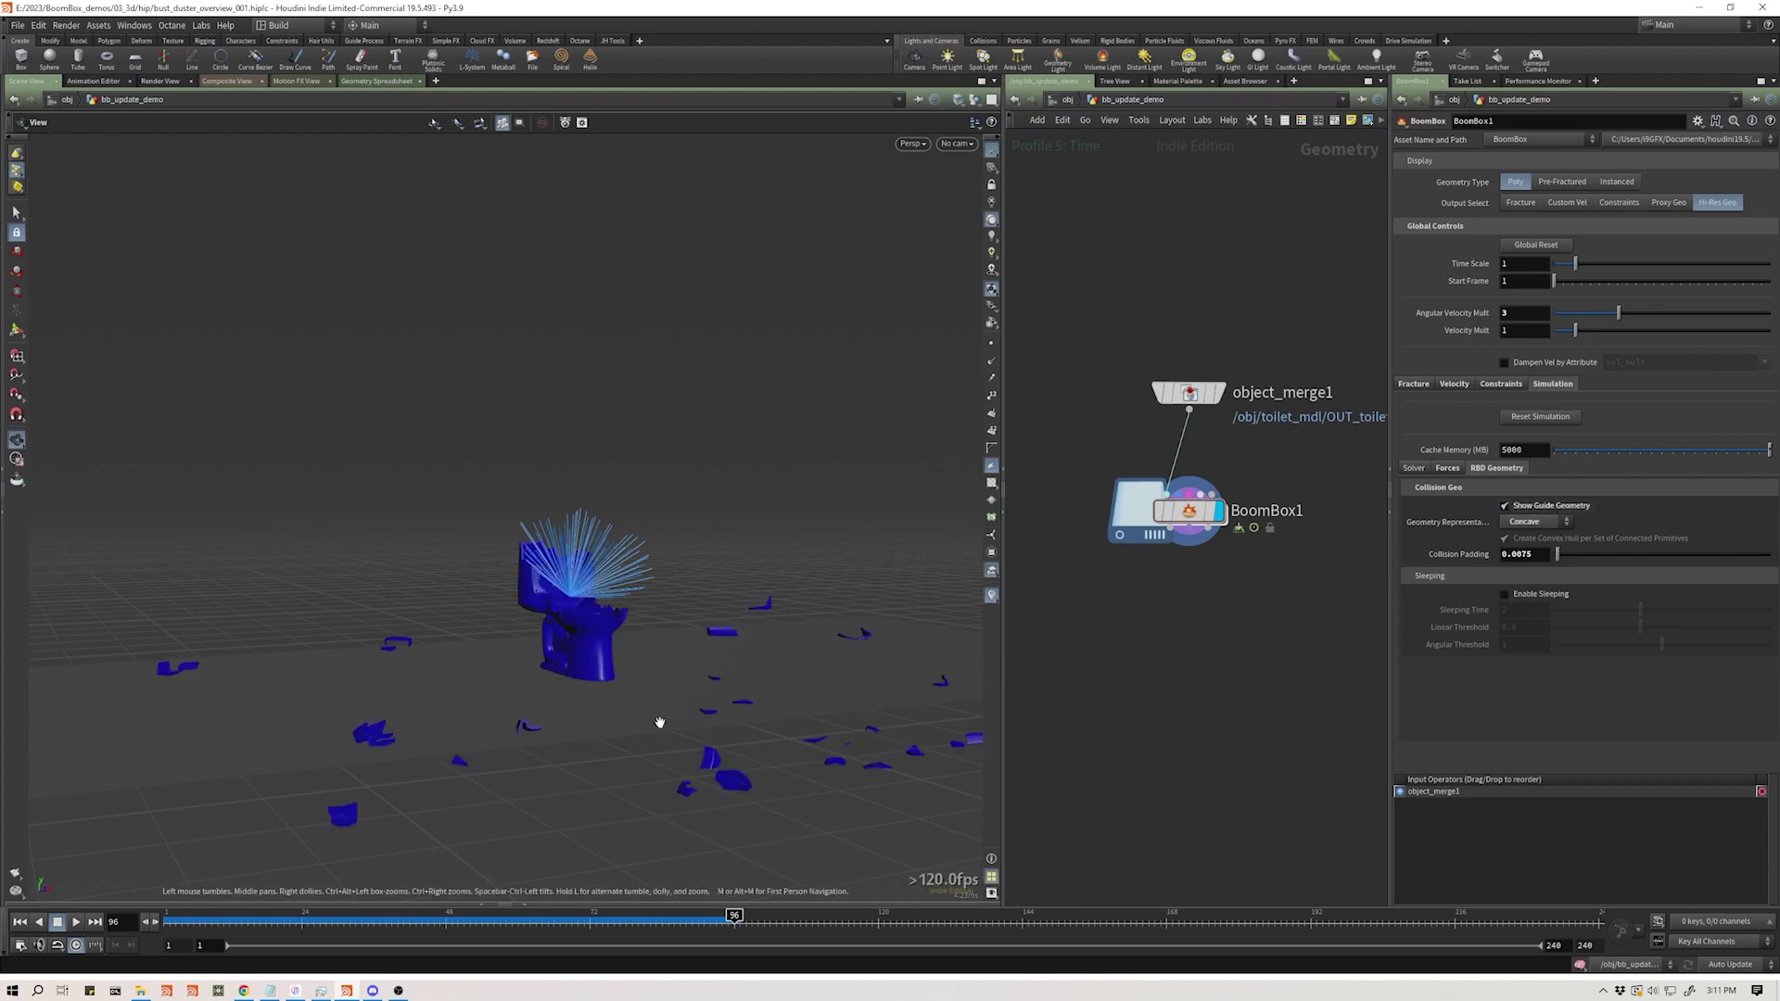
pyautogui.click(1553, 508)
pyautogui.moveTo(734, 741); pyautogui.dragTo(612, 732, button='middle')
pyautogui.scroll(3, 611, 731)
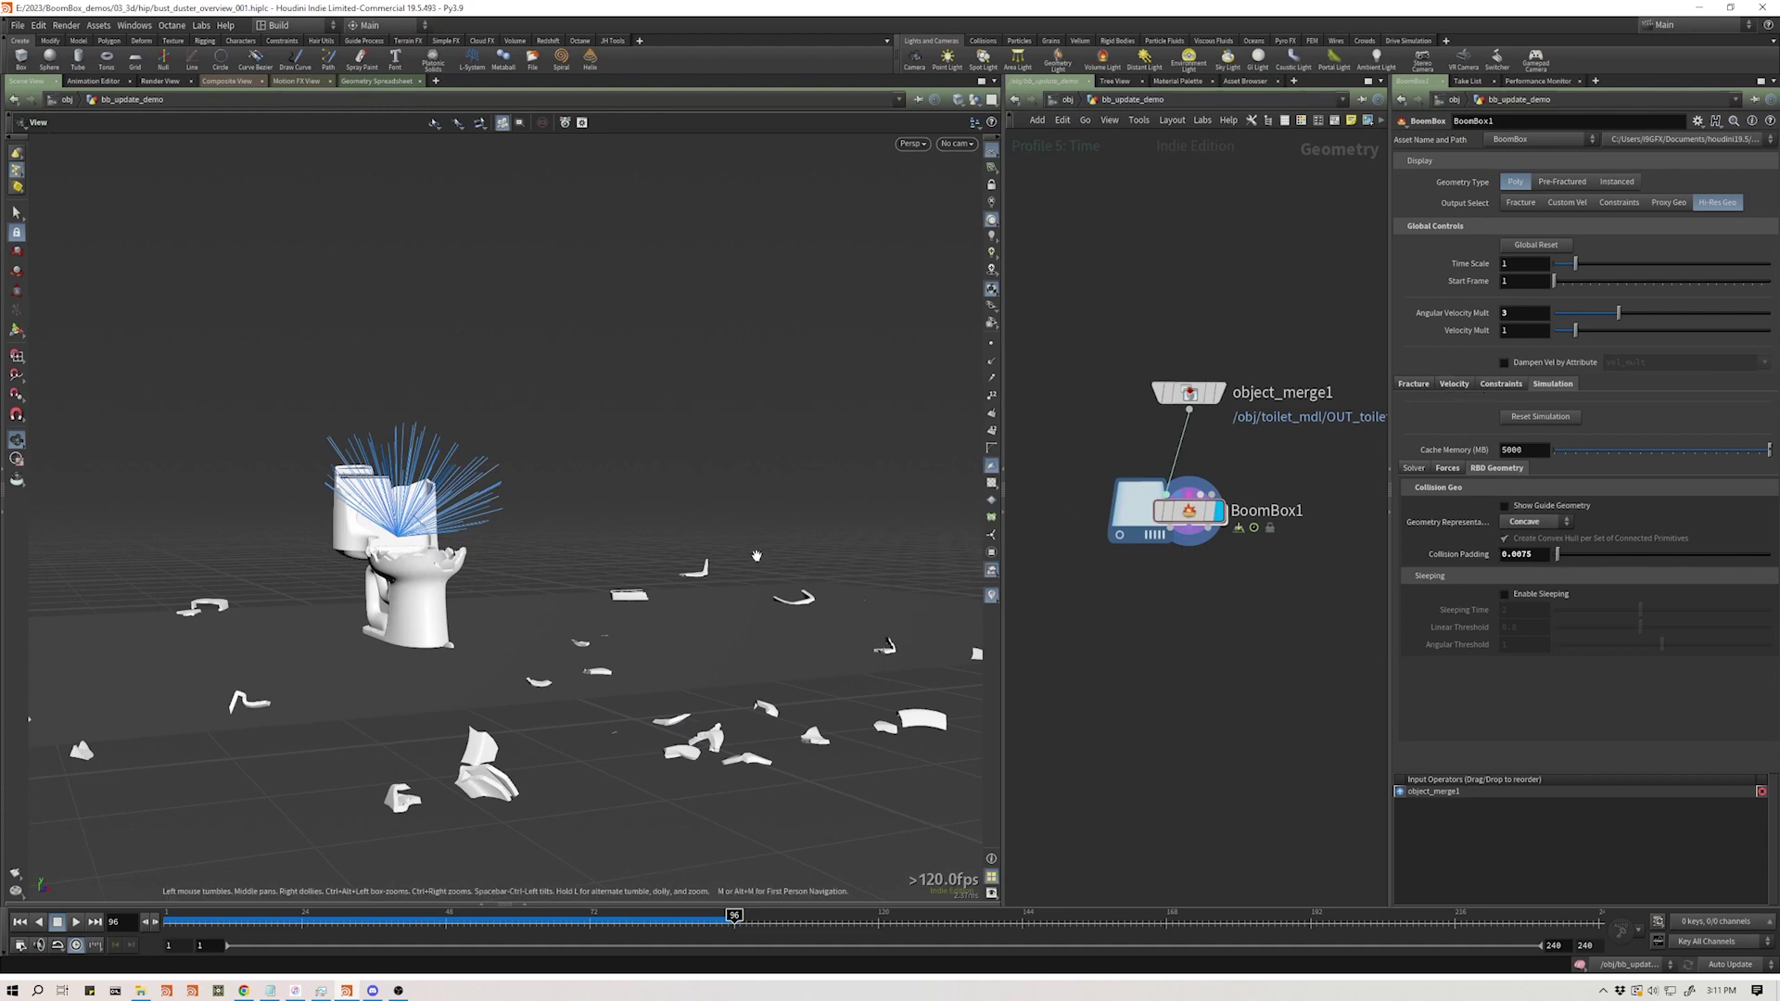
# - Return to frame 1 and set the collision Geometry Representation to Convex Hull
pyautogui.moveTo(342, 923); pyautogui.dragTo(165, 919)
pyautogui.moveTo(512, 529); pyautogui.dragTo(403, 548)
pyautogui.scroll(4, 402, 548)
pyautogui.moveTo(402, 548); pyautogui.dragTo(477, 584, button='middle')
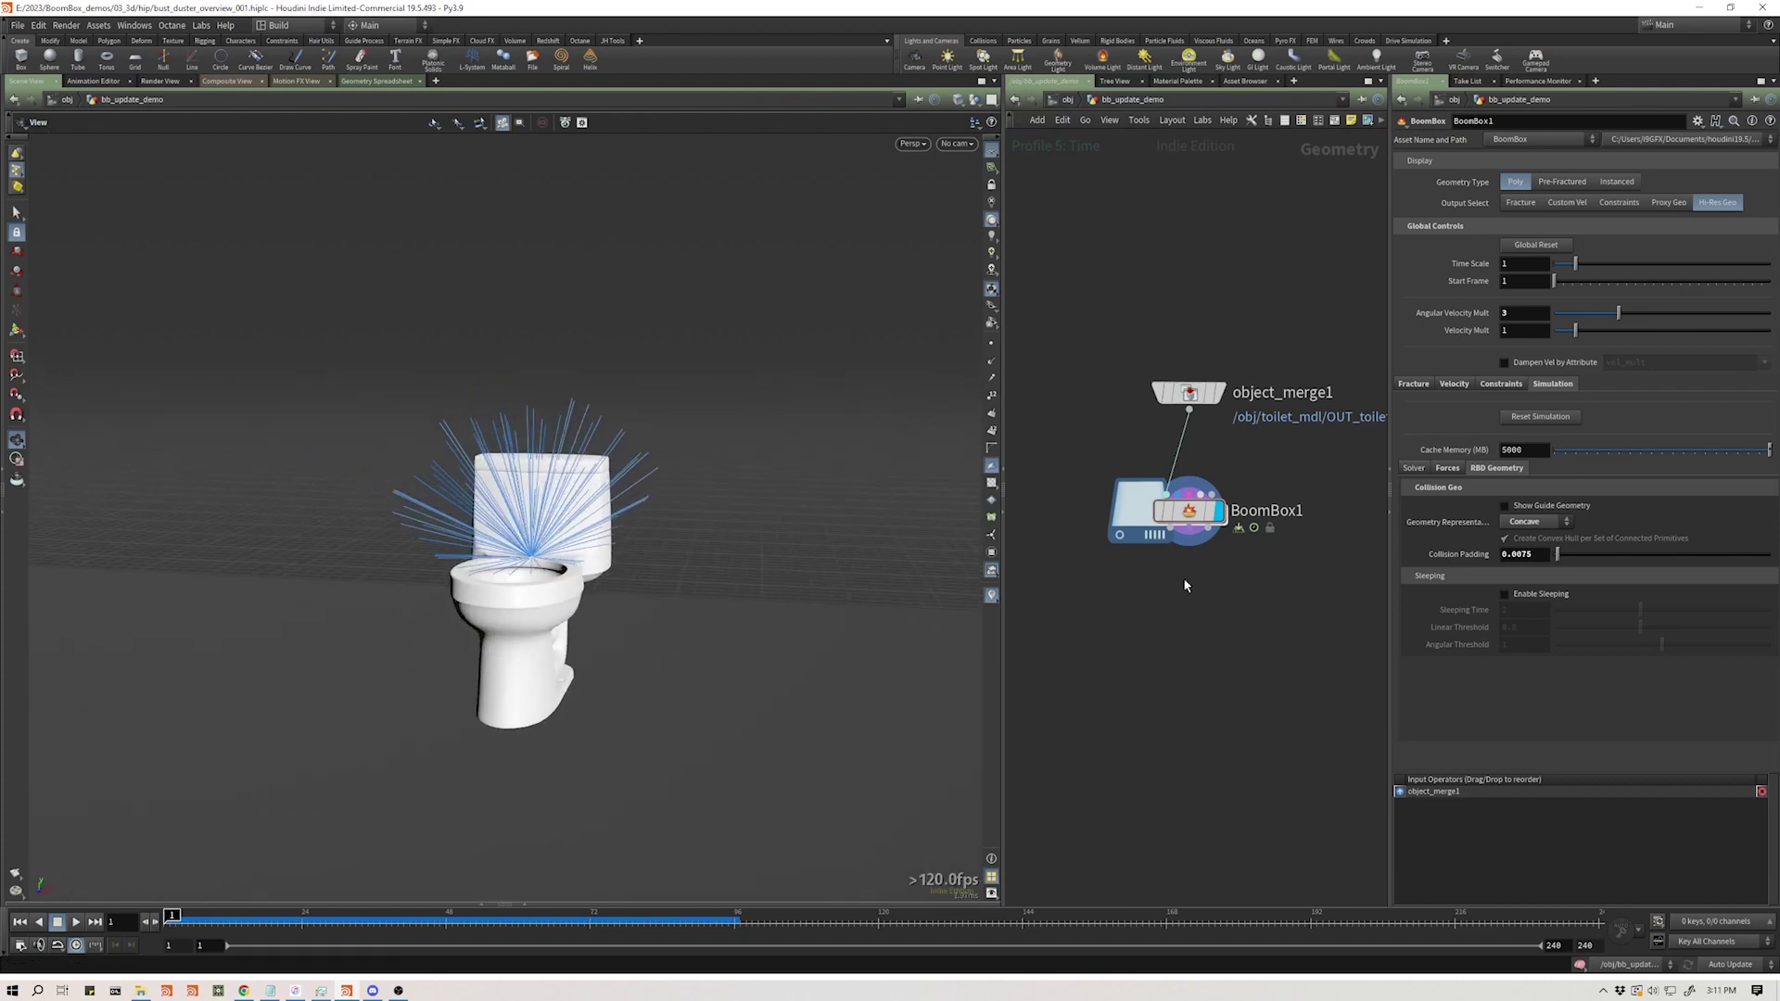
pyautogui.click(1526, 522)
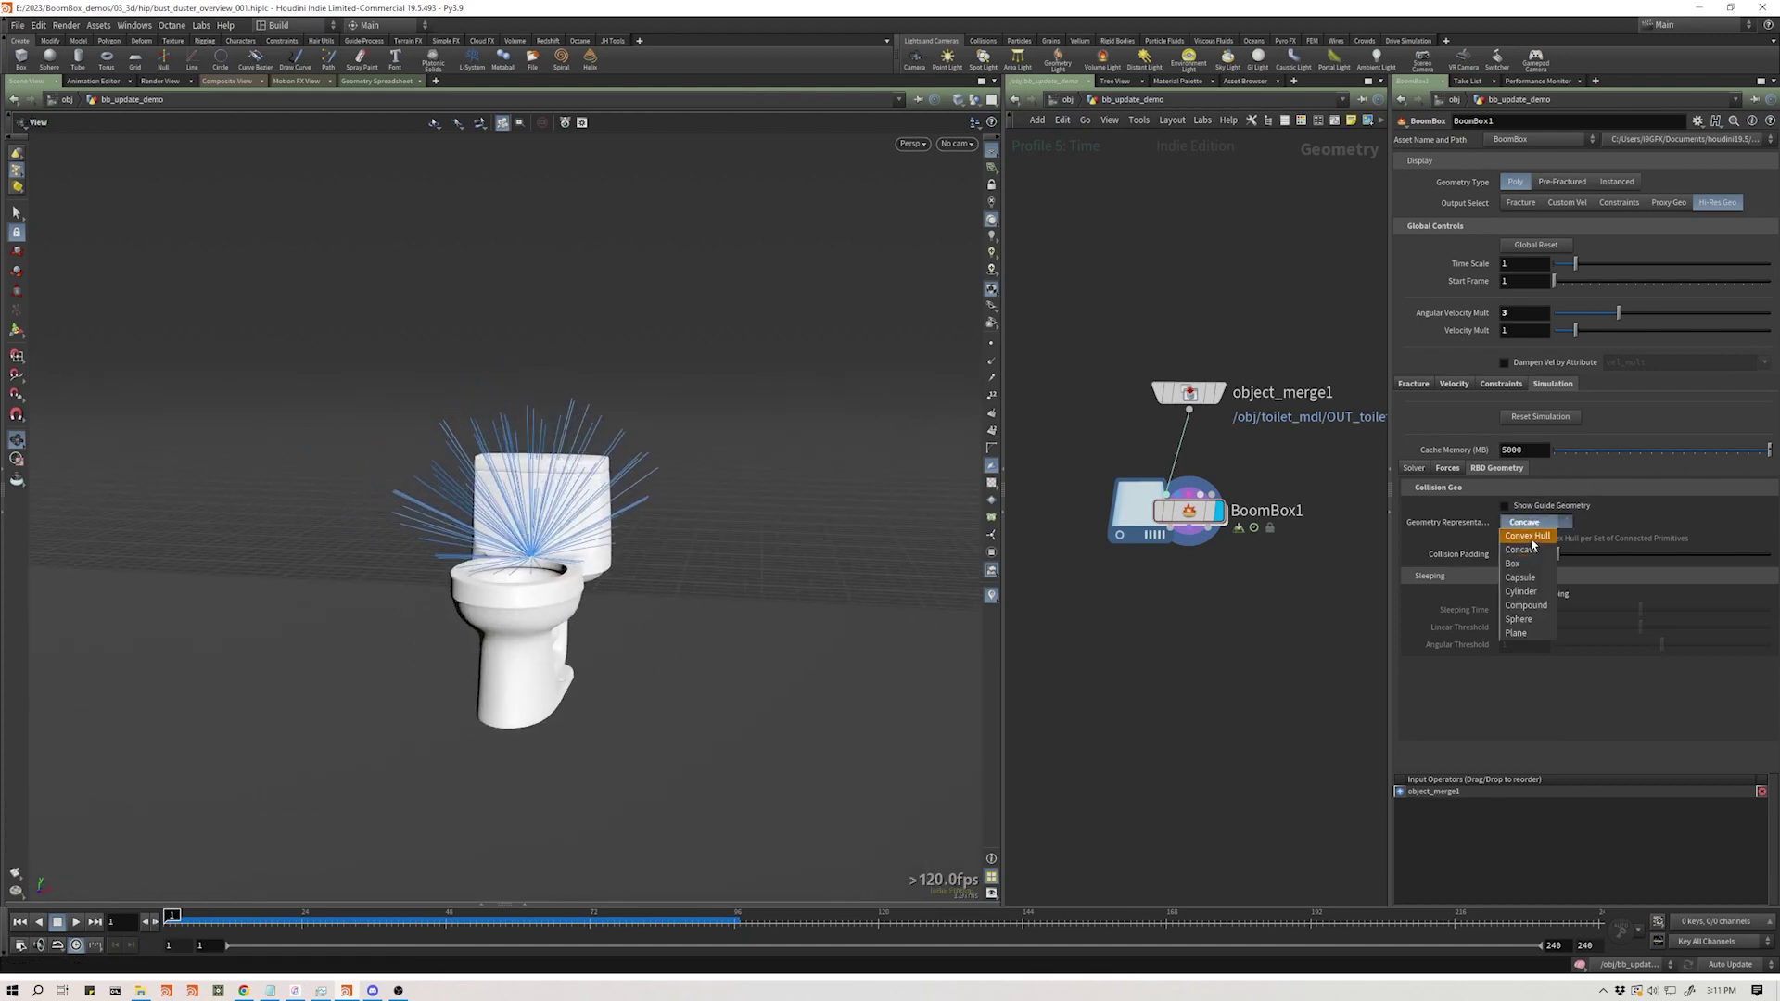
pyautogui.click(1527, 537)
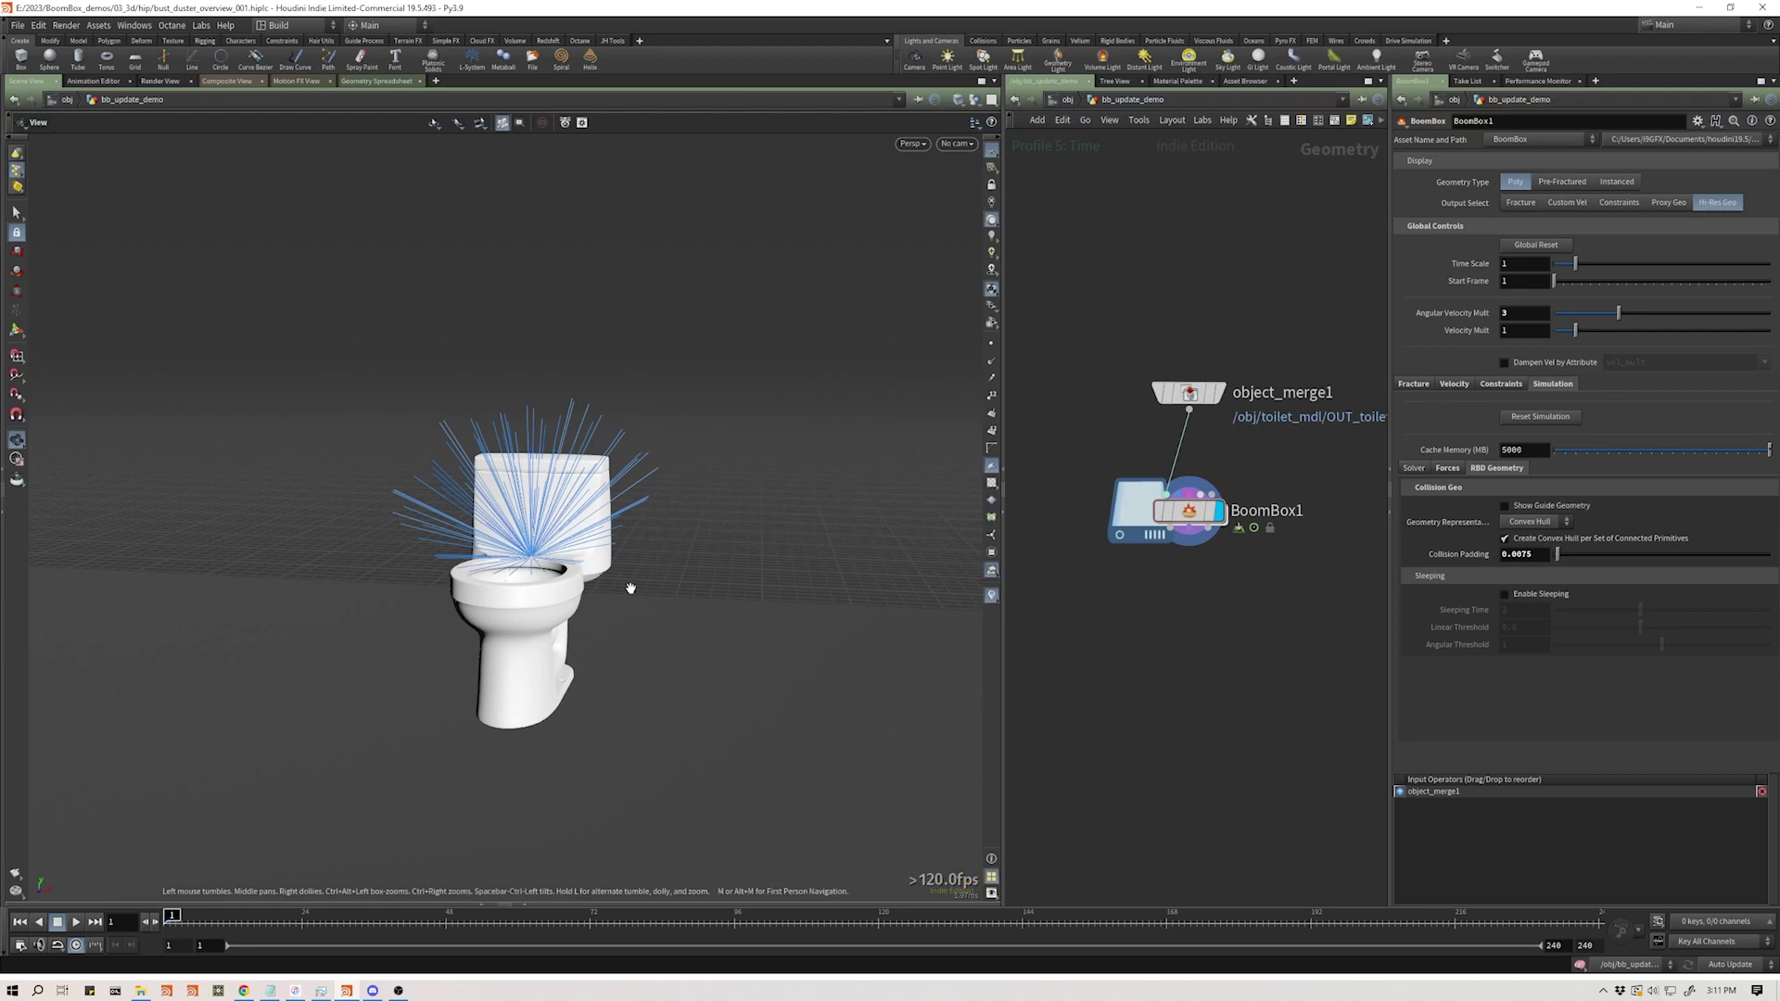
# - Set the velocity Force Type to Custom from Edit and turn on the Custom Velocity guide
pyautogui.click(1461, 387)
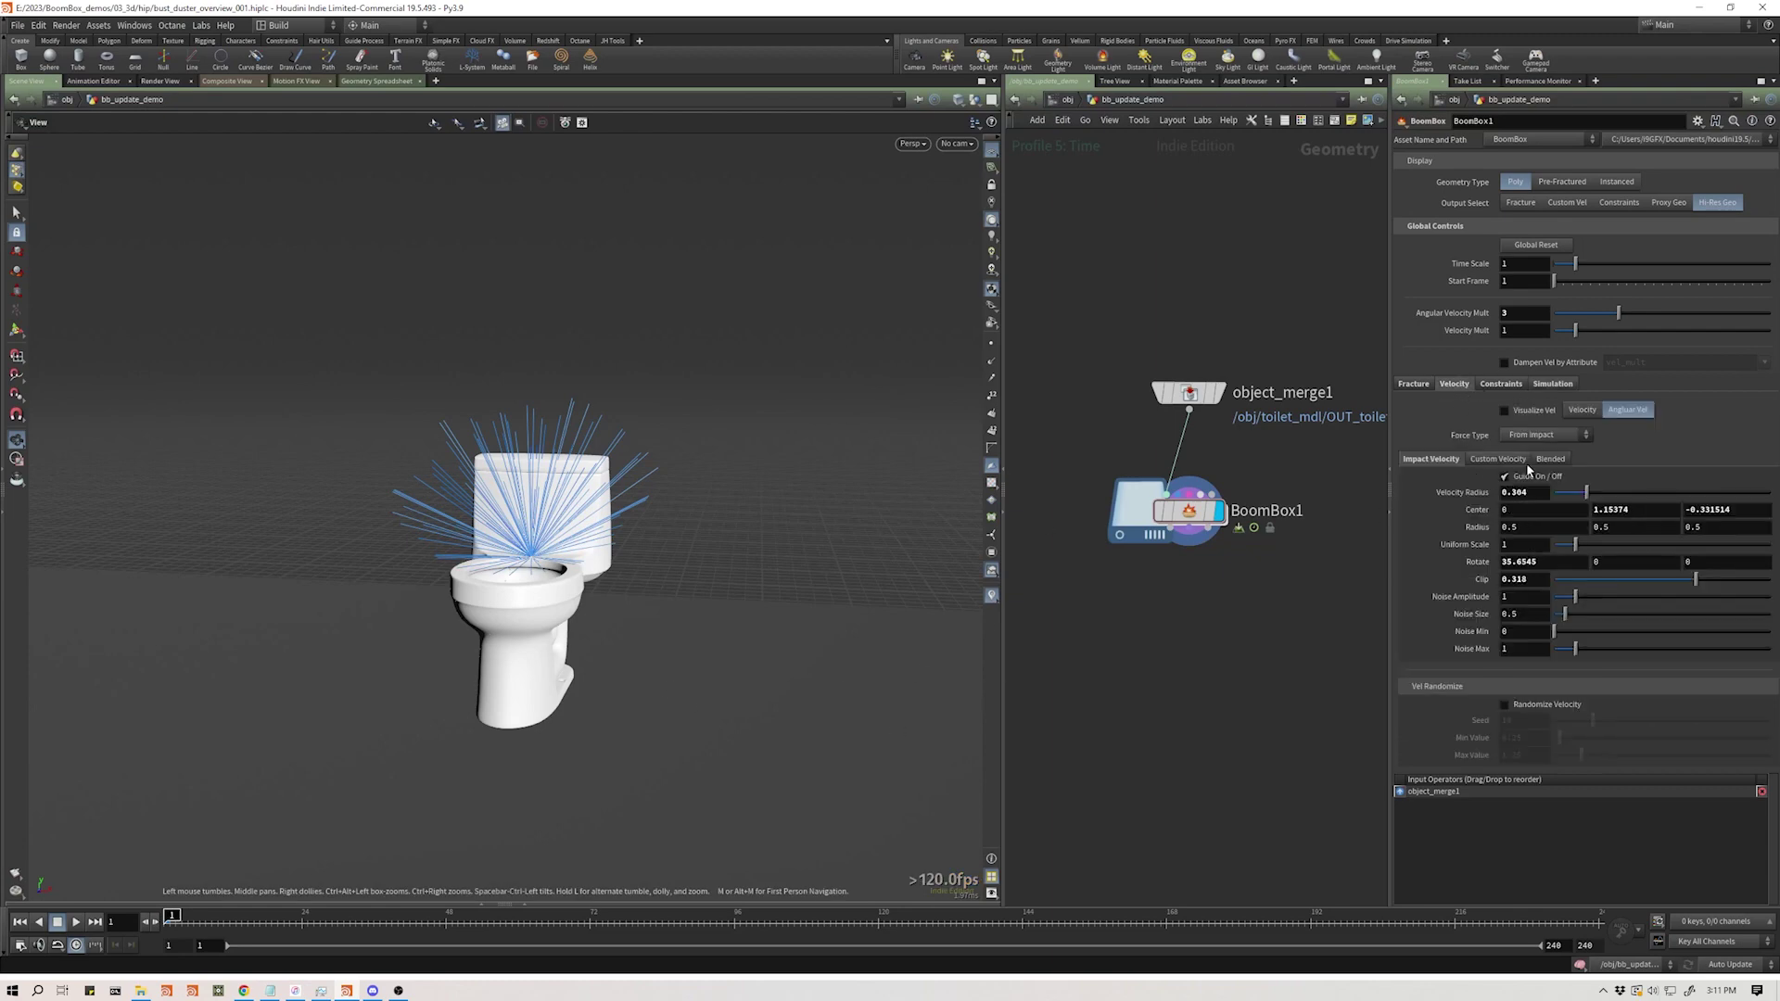
pyautogui.click(1554, 436)
pyautogui.click(1554, 462)
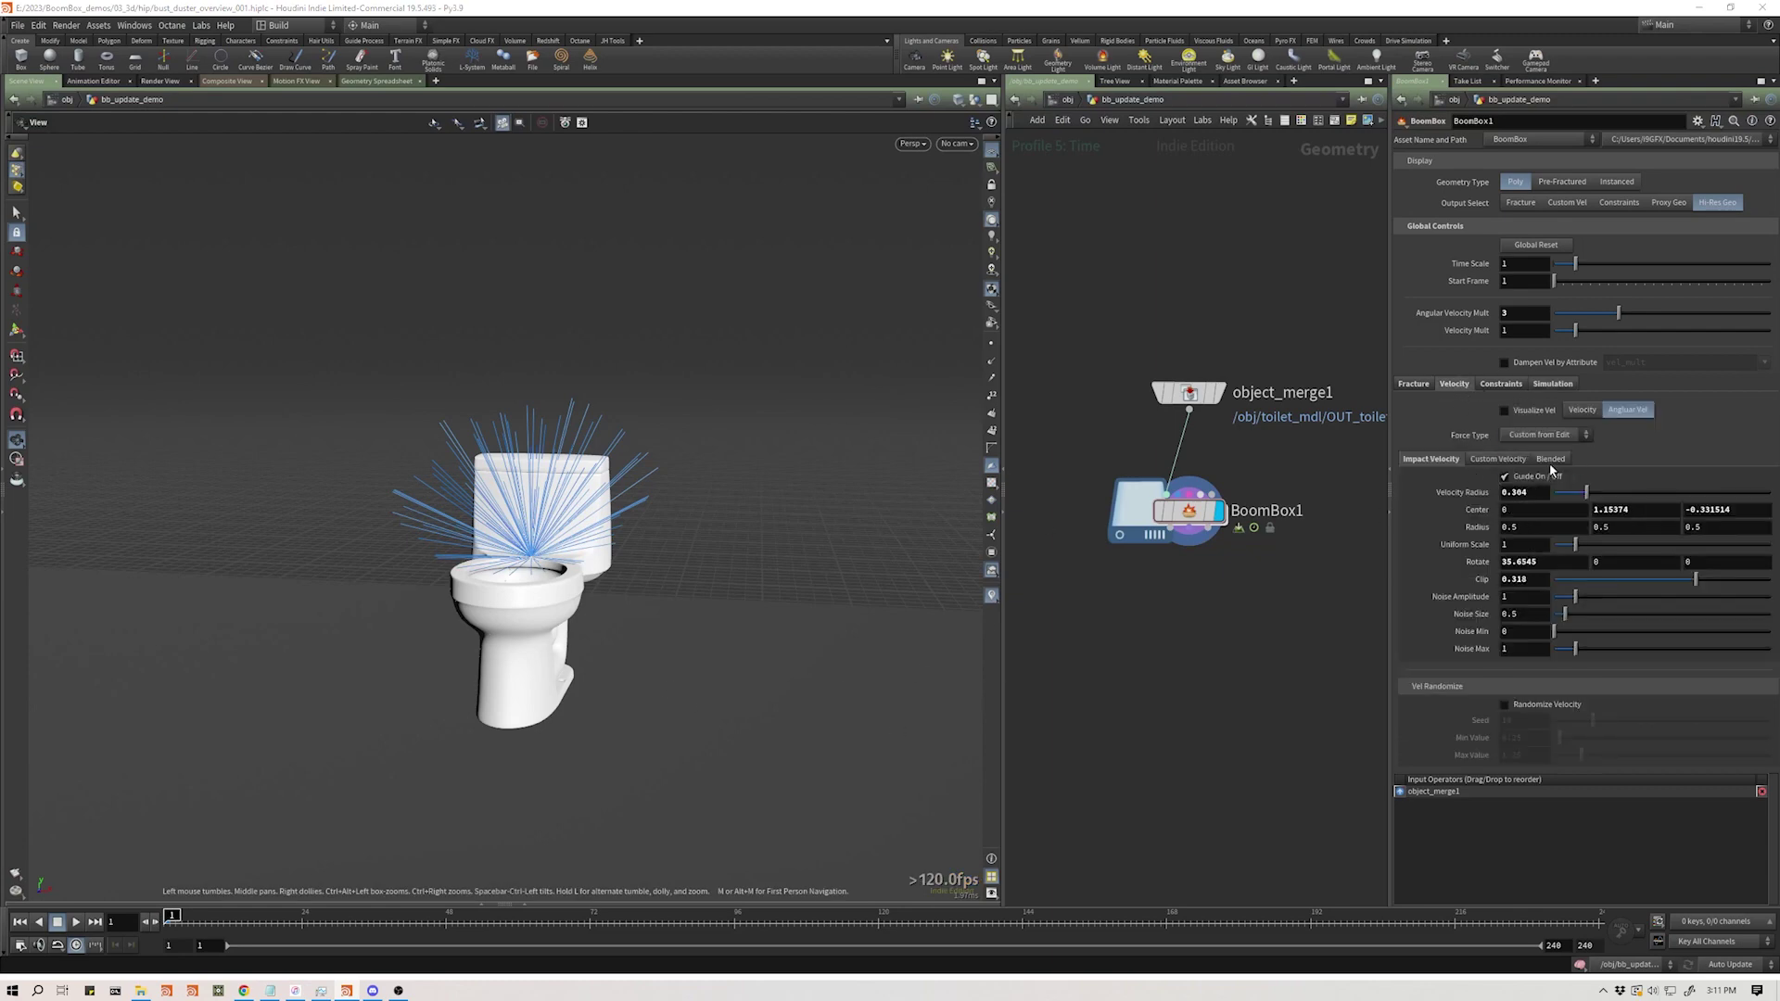
pyautogui.click(1498, 460)
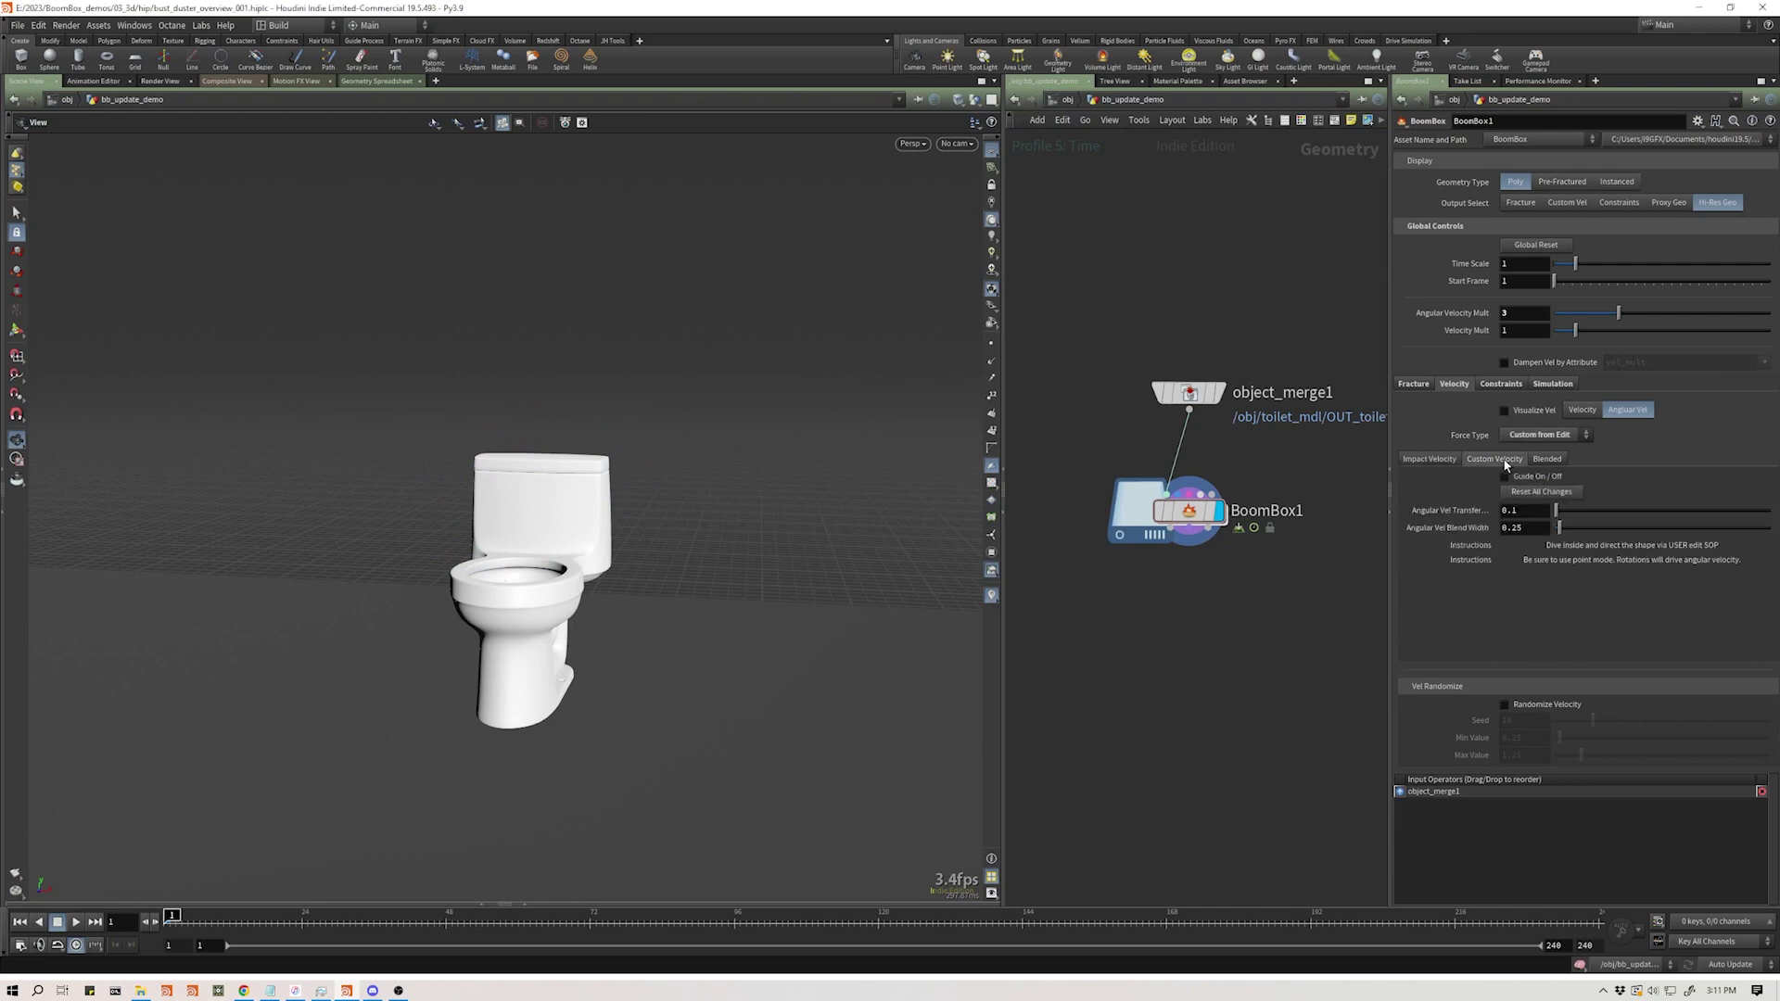
pyautogui.click(1439, 463)
pyautogui.click(1516, 463)
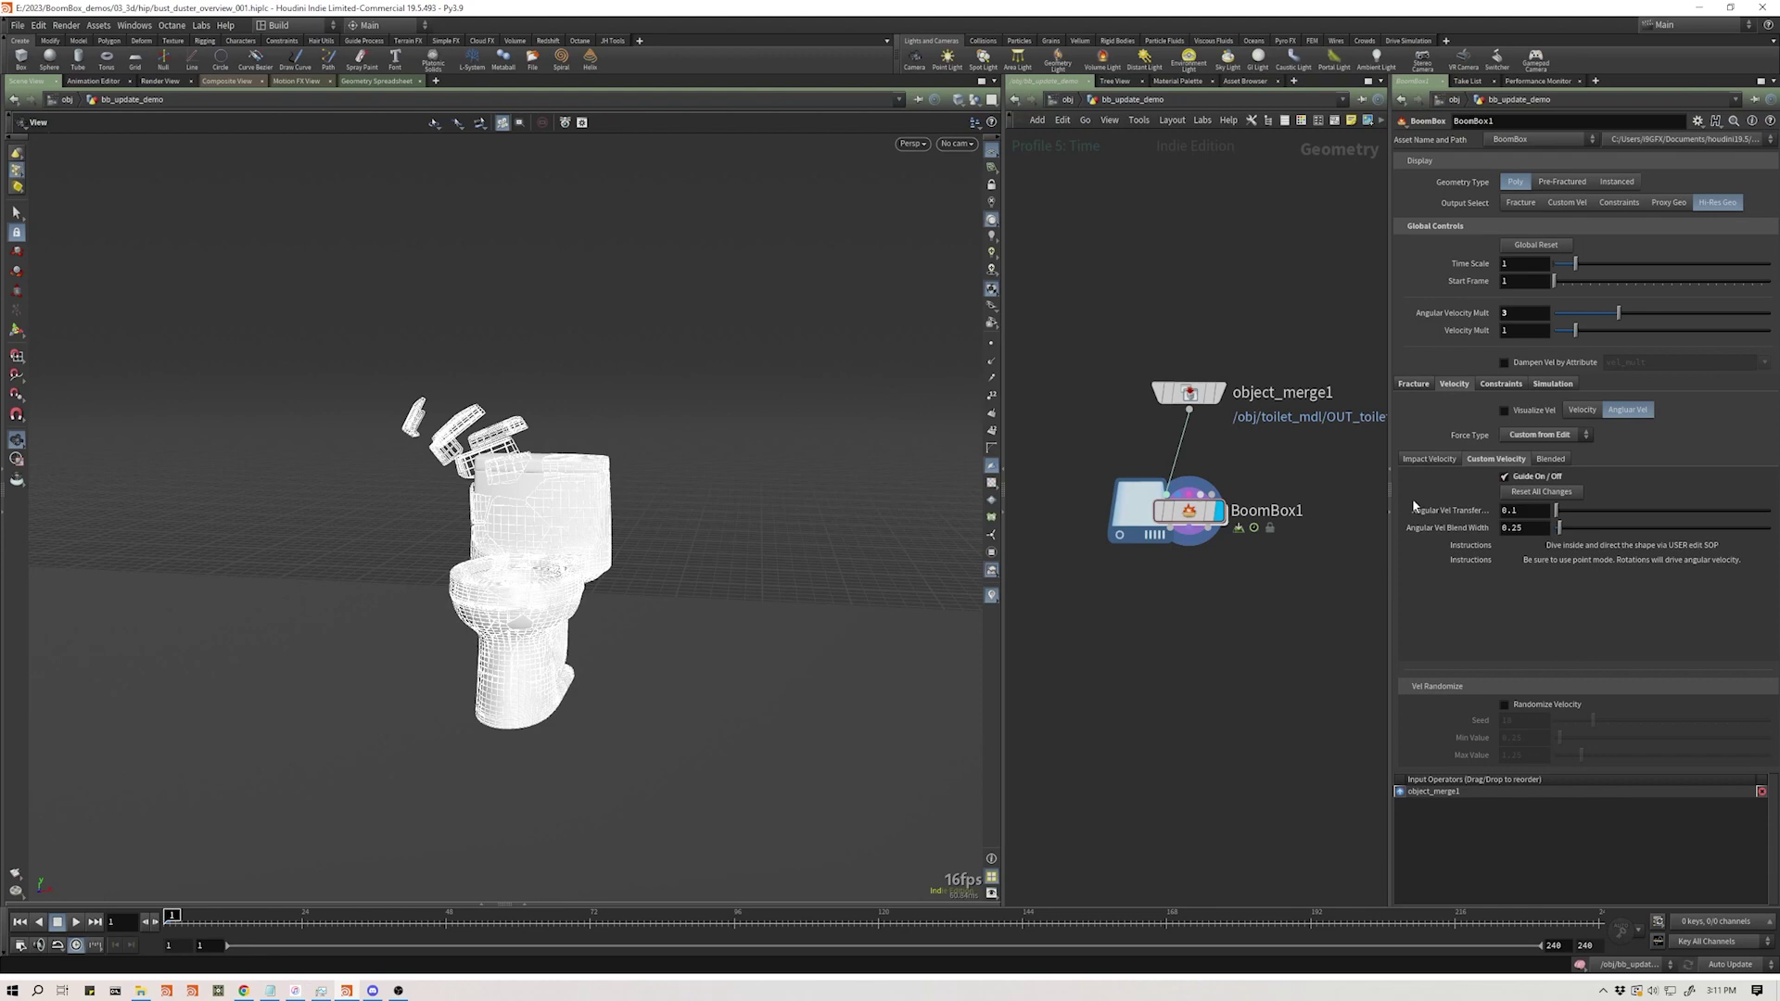
# - Inspect the displaced custom velocity guide around the tank and reset all of its changes
pyautogui.moveTo(557, 523); pyautogui.dragTo(630, 501)
pyautogui.moveTo(630, 501); pyautogui.dragTo(547, 445, button='right')
pyautogui.moveTo(547, 445); pyautogui.dragTo(522, 420)
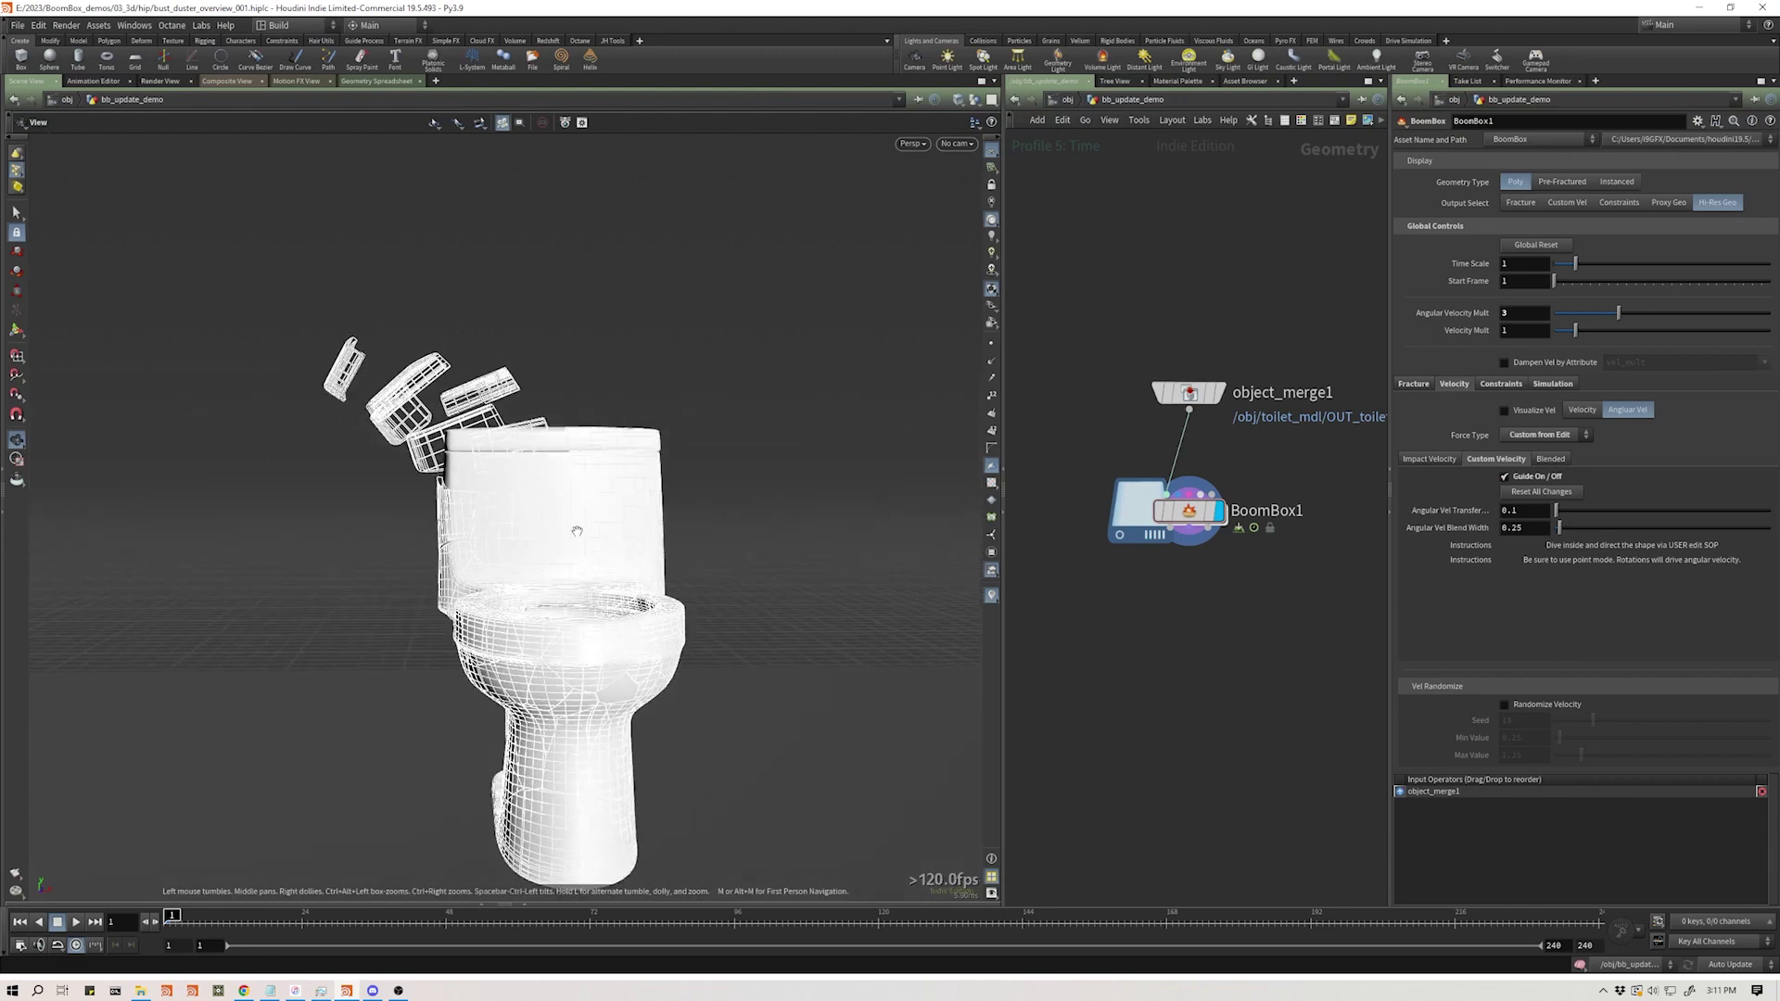
pyautogui.moveTo(508, 495)
pyautogui.mouseDown()
pyautogui.moveTo(636, 501)
pyautogui.moveTo(510, 490)
pyautogui.mouseUp()
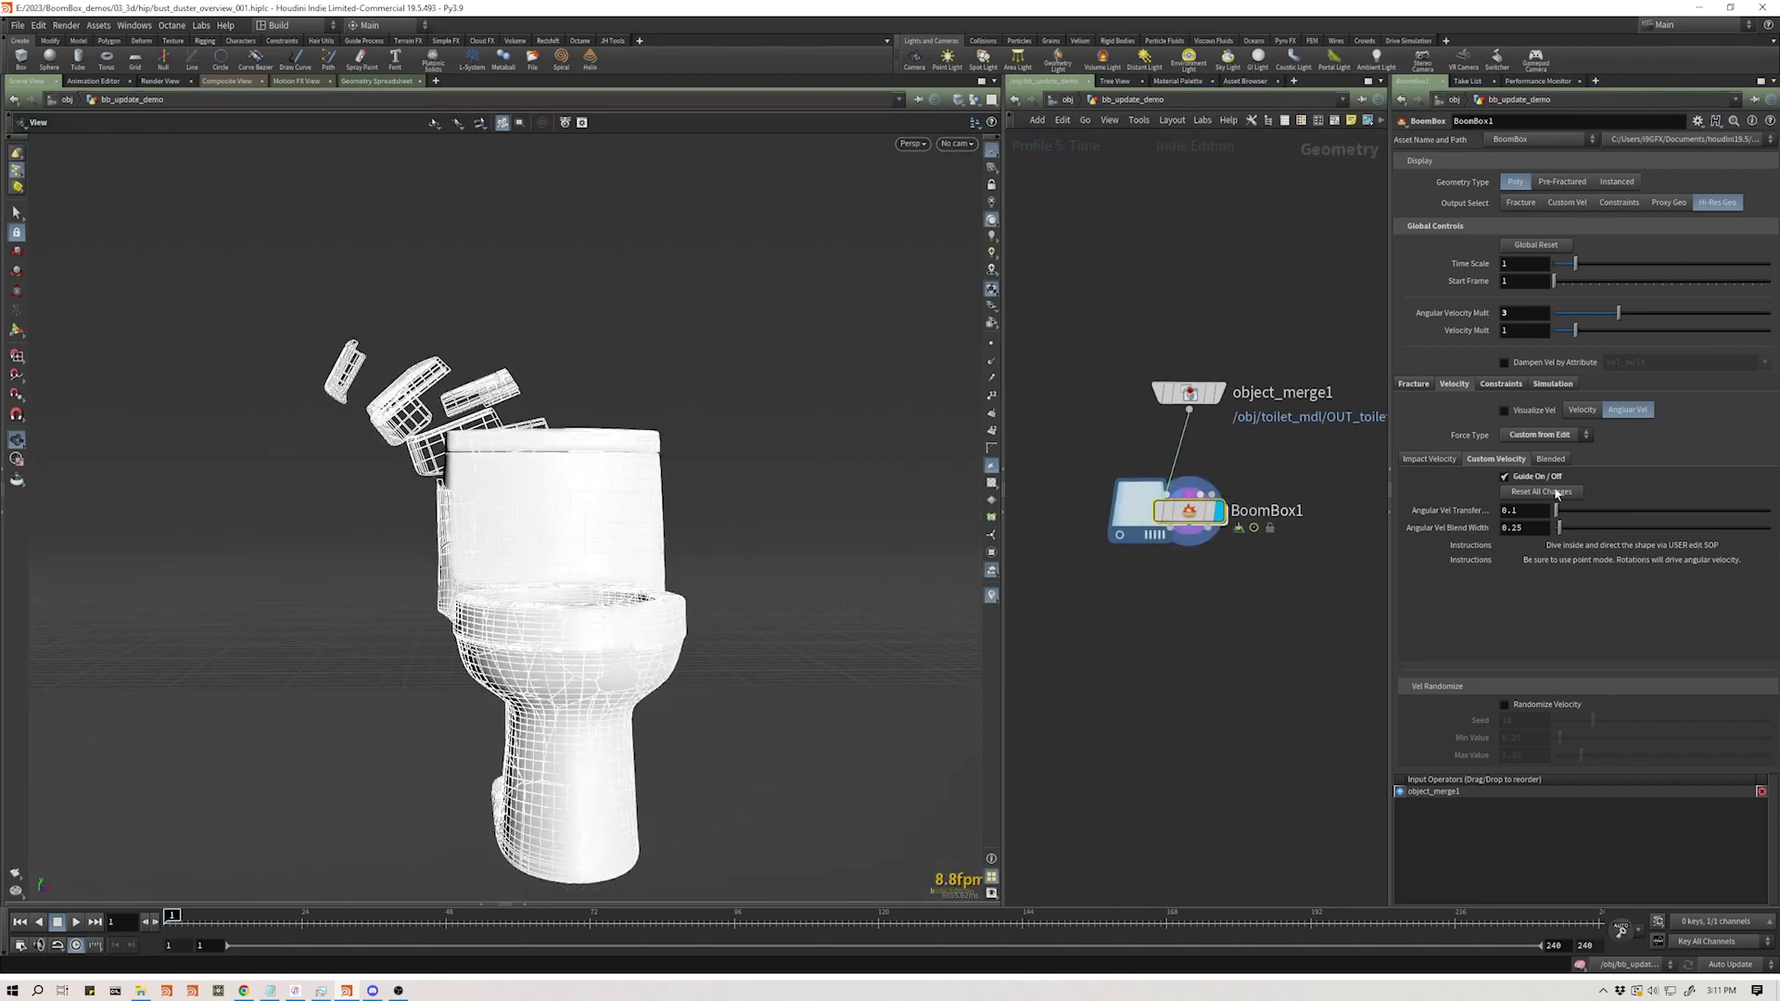
pyautogui.click(1543, 493)
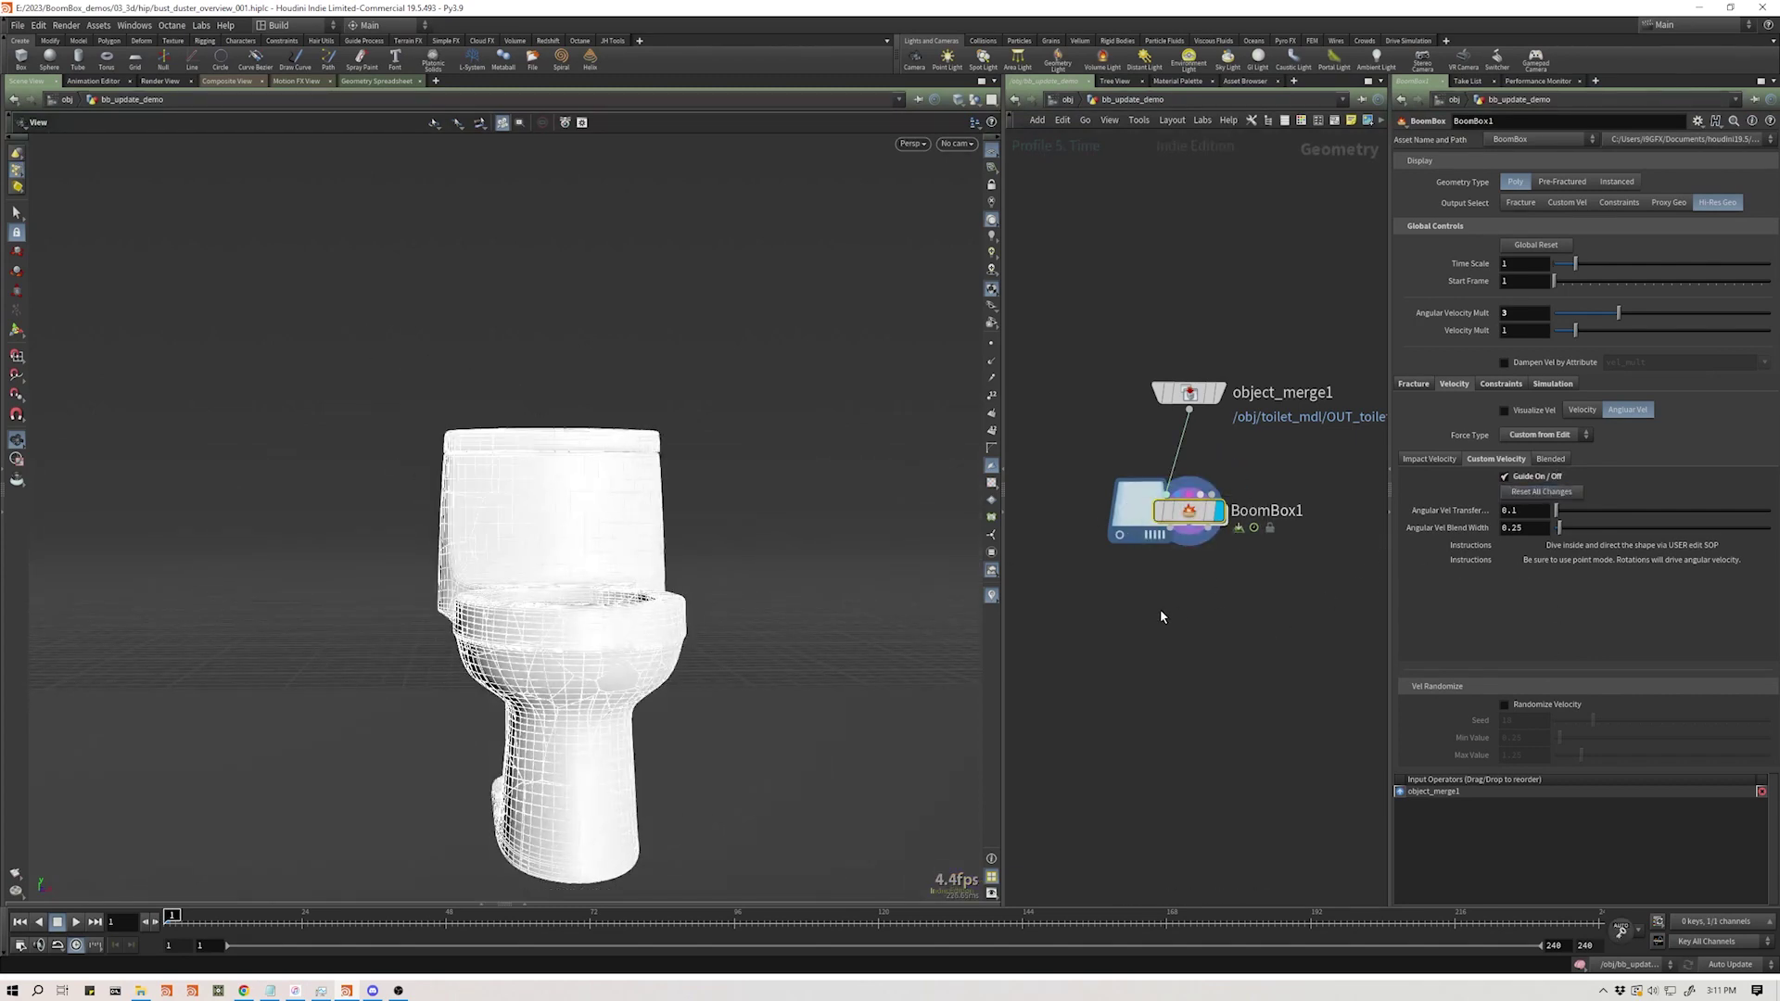
# - Dive into the BoomBox1 node and locate the EDIT_user node in its dive_target network
pyautogui.moveTo(1160, 535)
pyautogui.doubleClick(1189, 511)
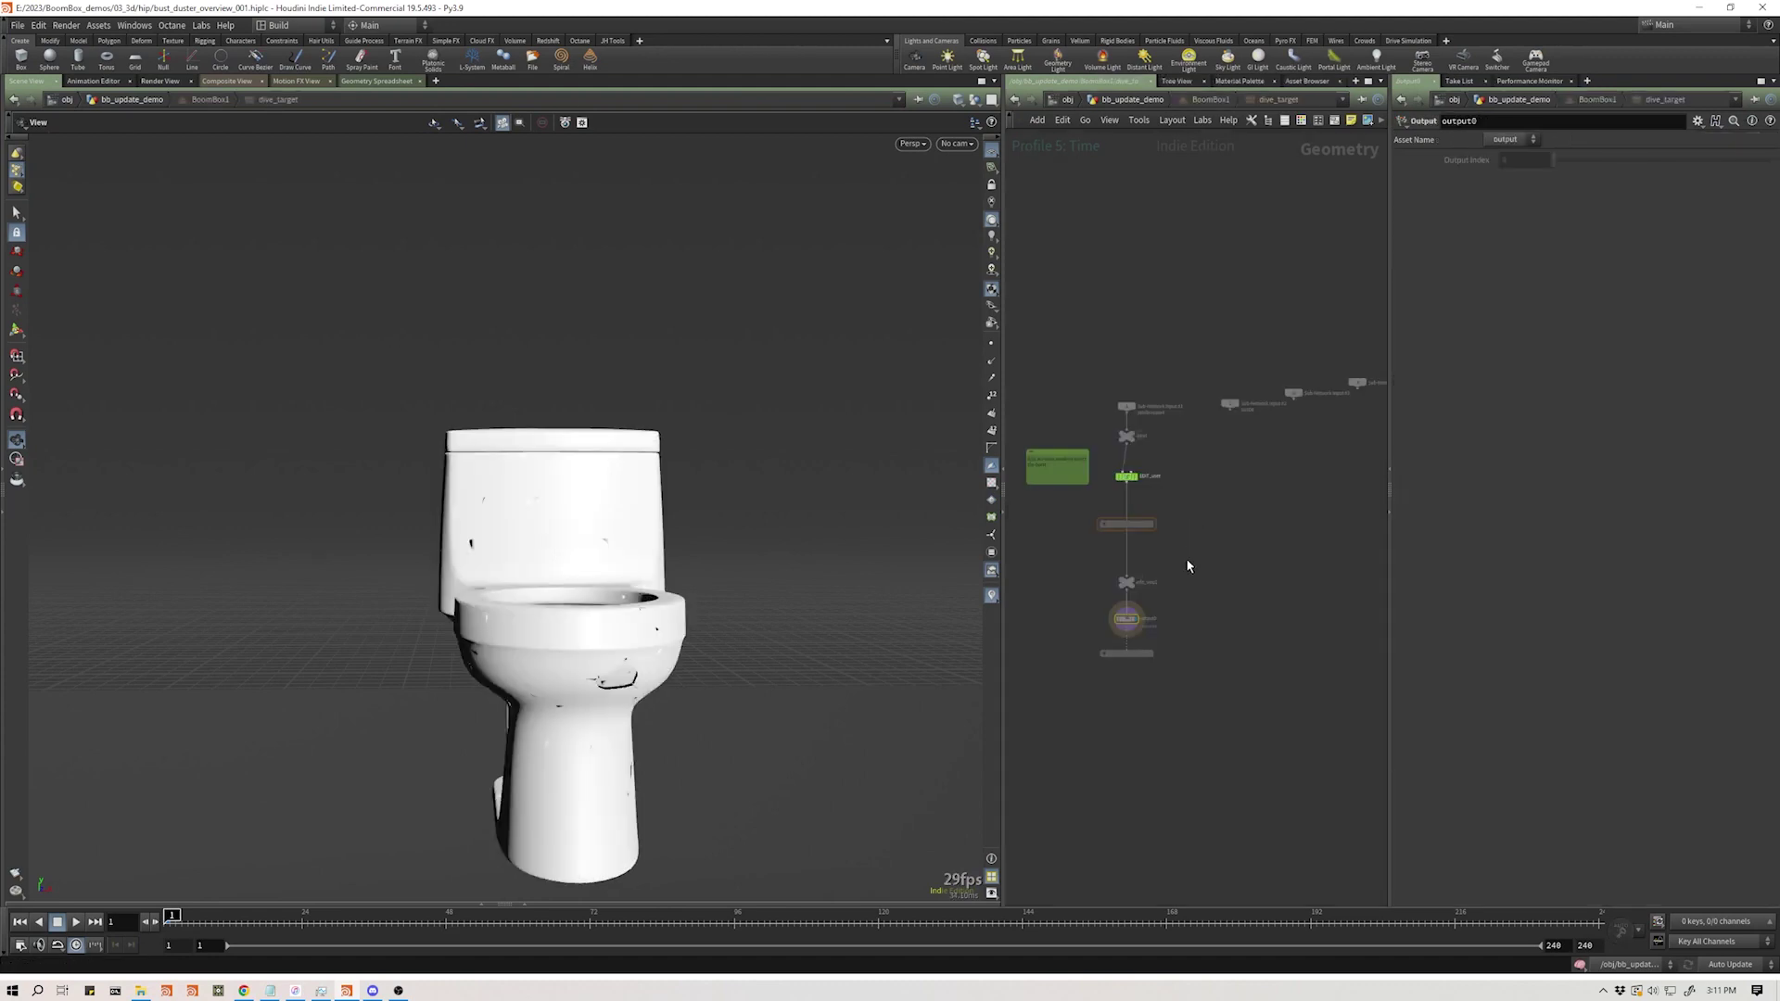
pyautogui.scroll(-5, 1180, 511)
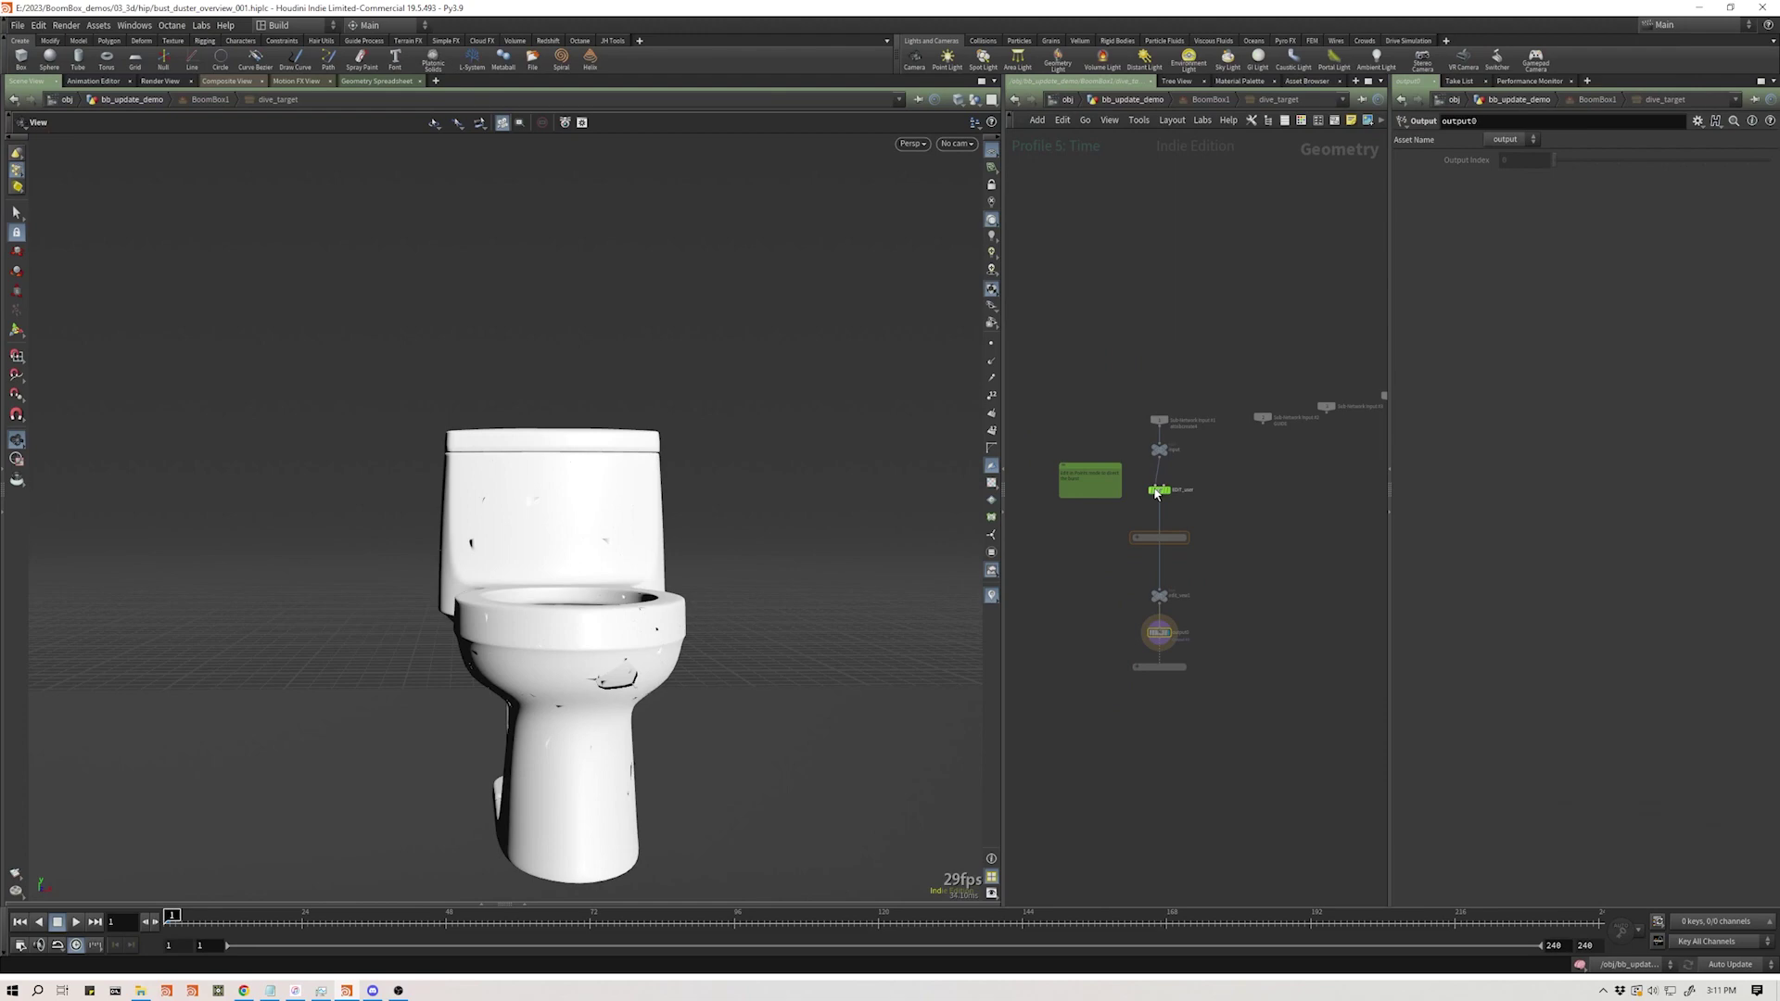
pyautogui.scroll(4, 1170, 502)
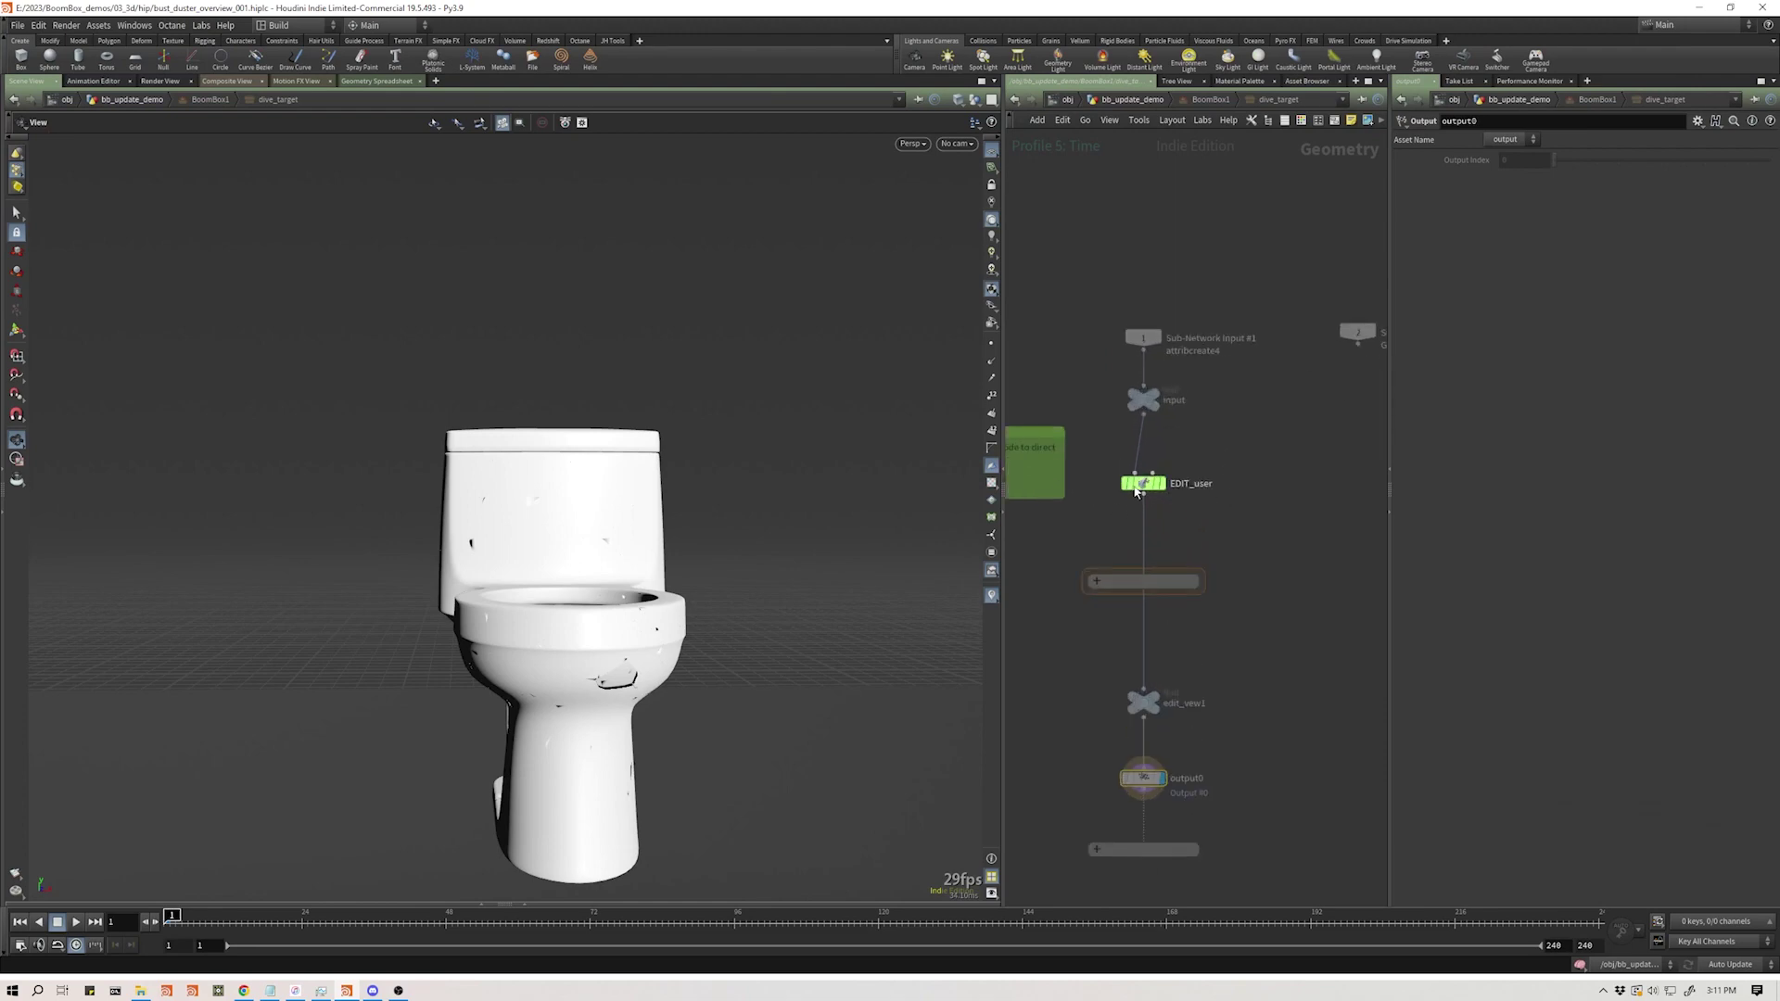
# - Go up to BoomBox1's full internal network, find the EDIT section and dive back into its dive_target subnetwork
pyautogui.click(1212, 100)
pyautogui.scroll(-4, 1159, 464)
pyautogui.scroll(3, 1180, 389)
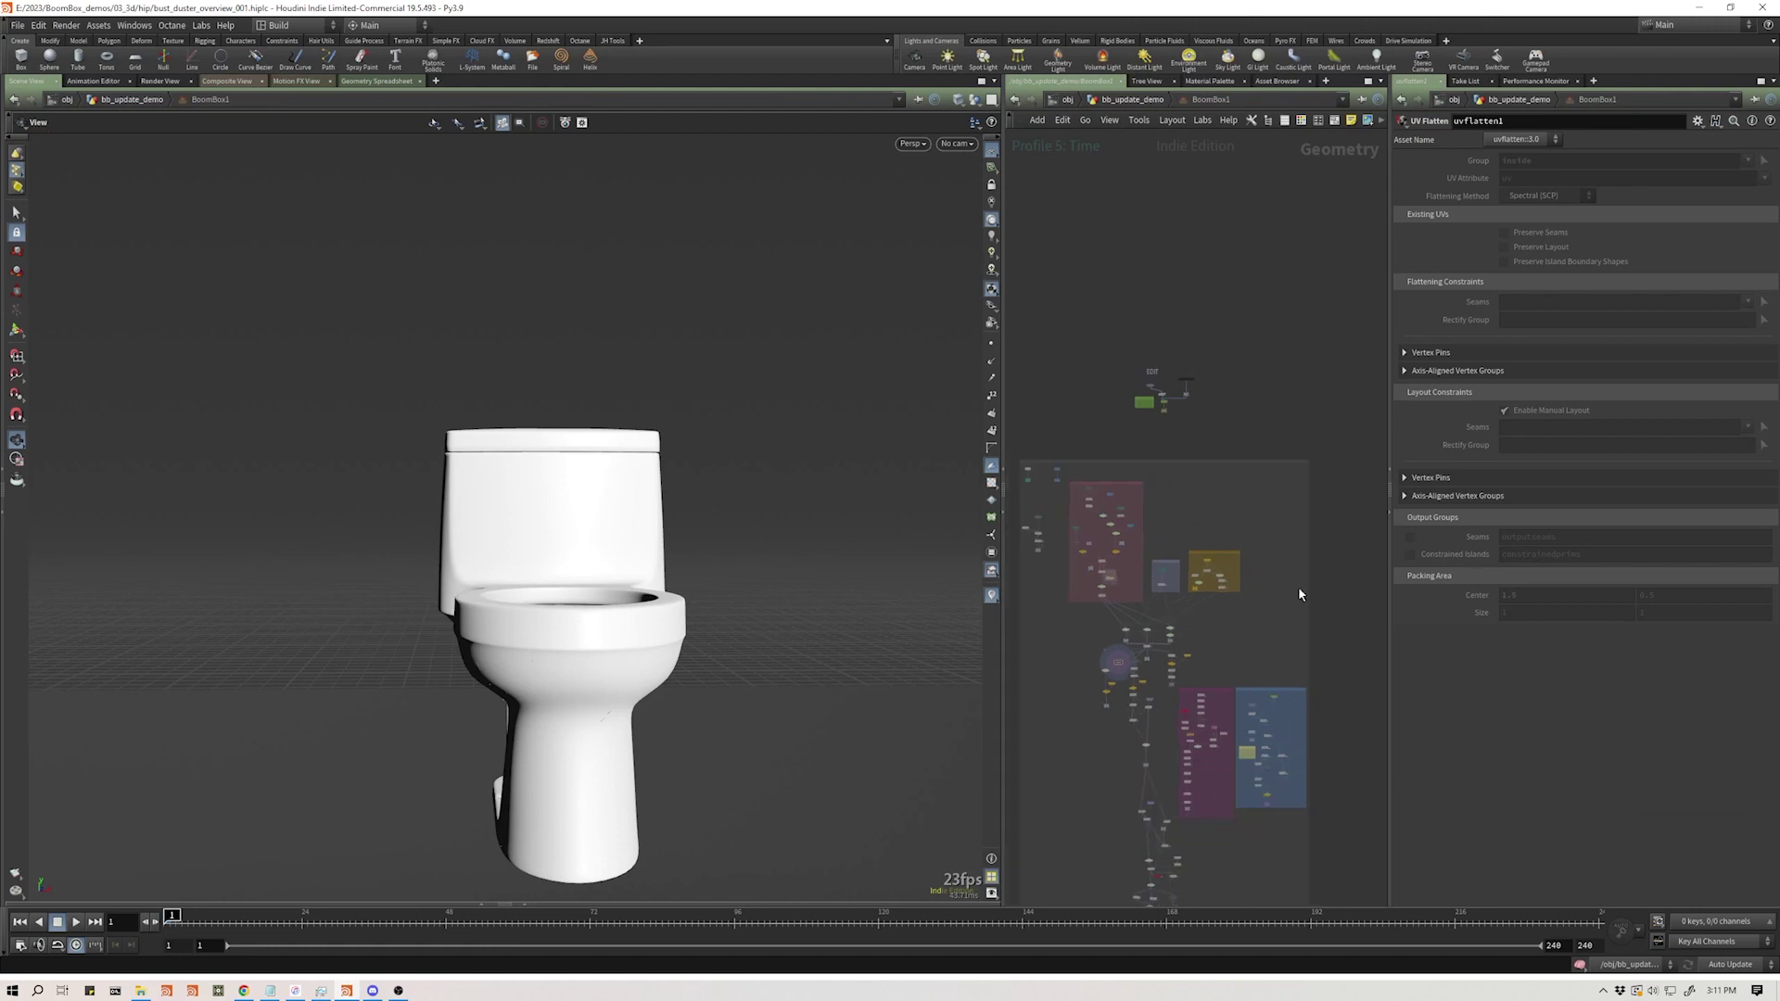
pyautogui.scroll(-2, 1293, 603)
pyautogui.scroll(1, 1159, 424)
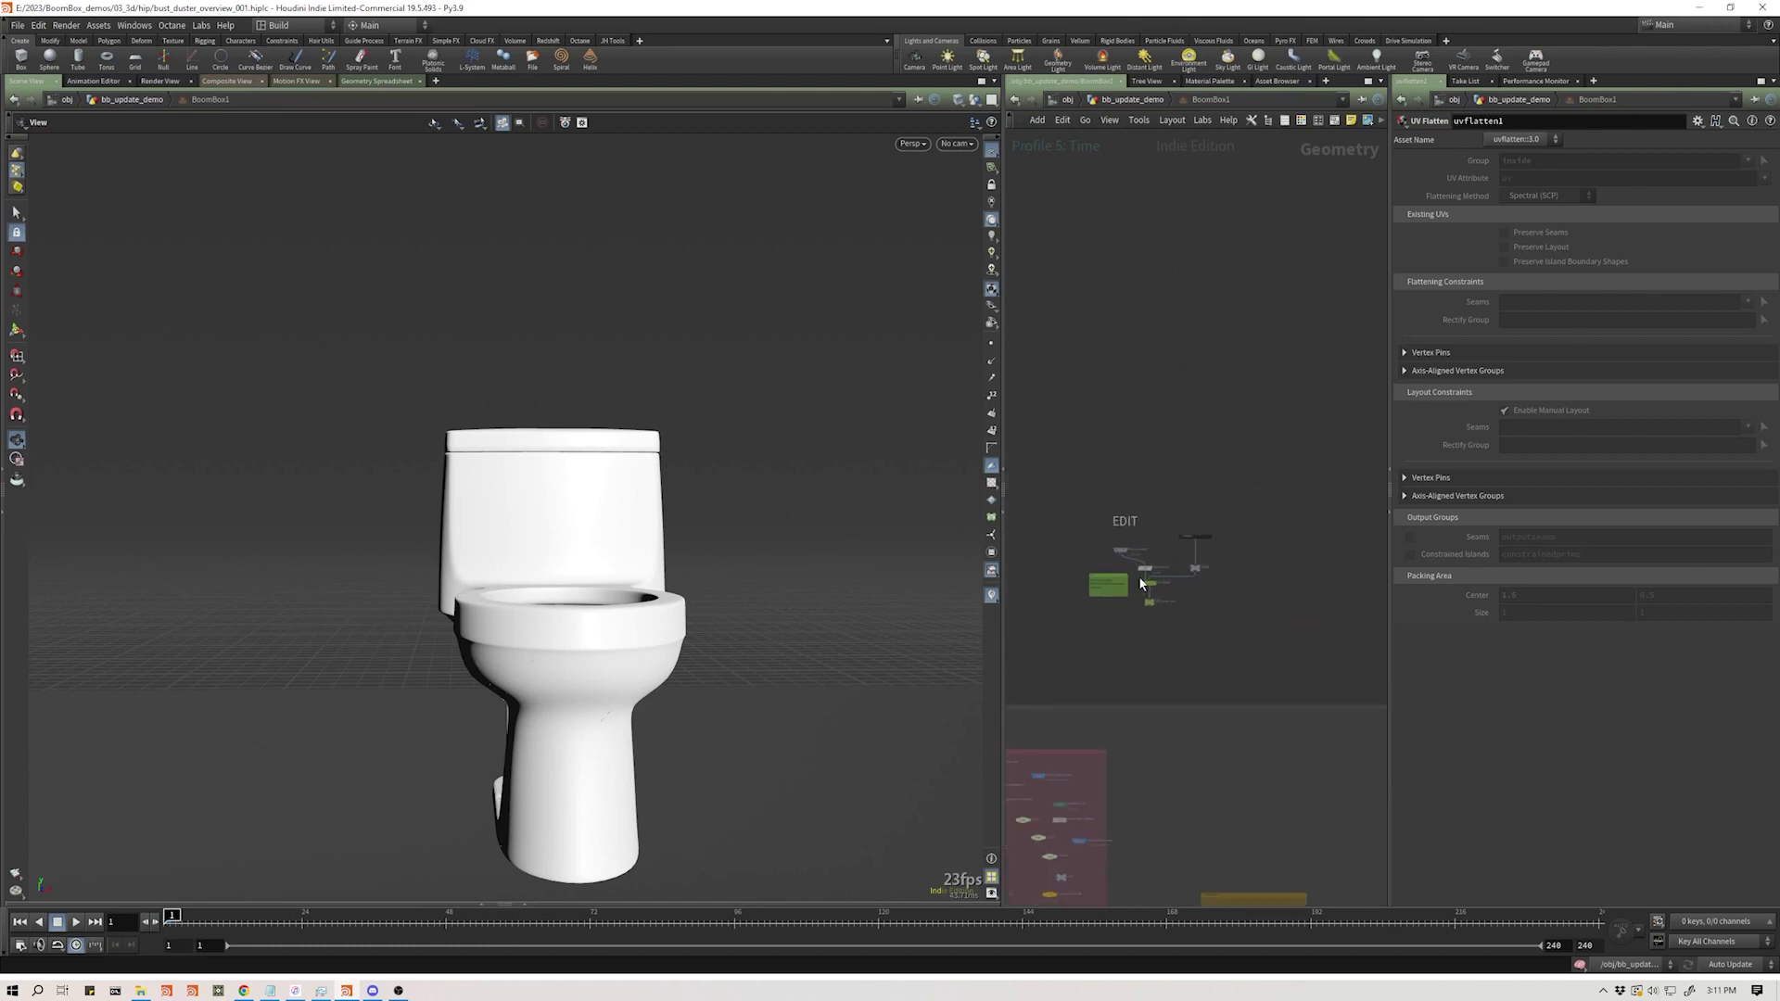
pyautogui.doubleClick(1149, 591)
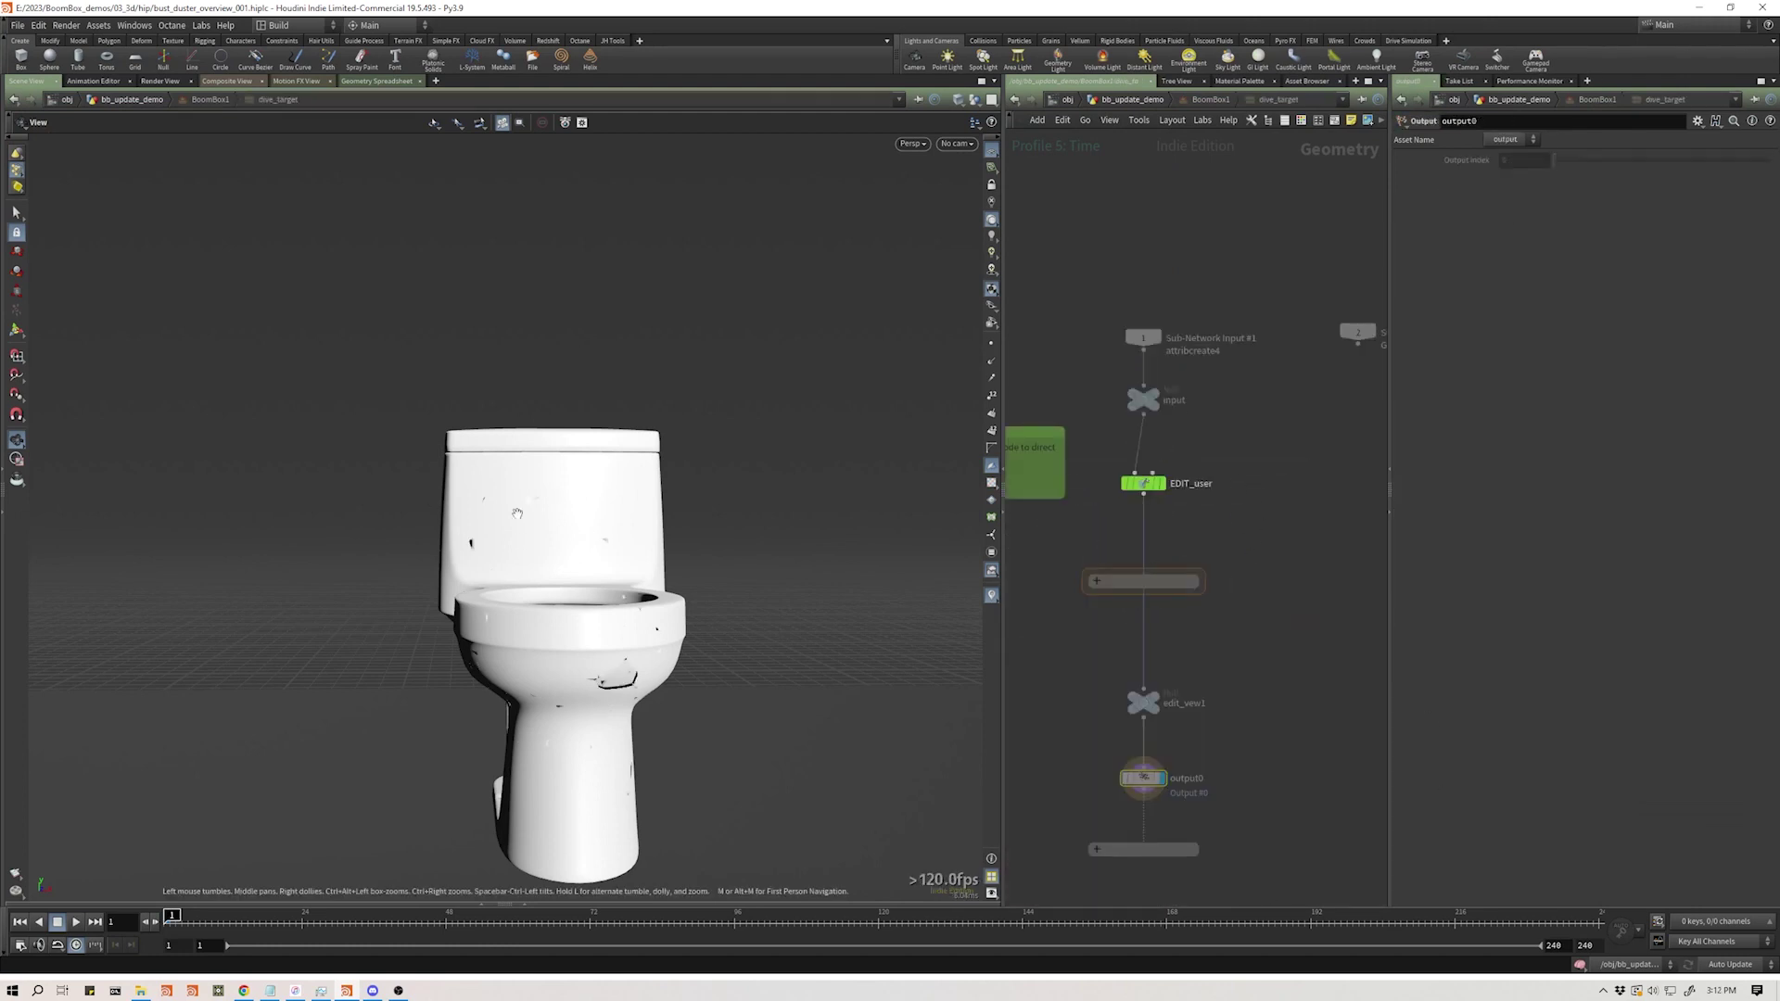
# - Select the EDIT_user node and show its transform handle on the toilet
pyautogui.click(1139, 479)
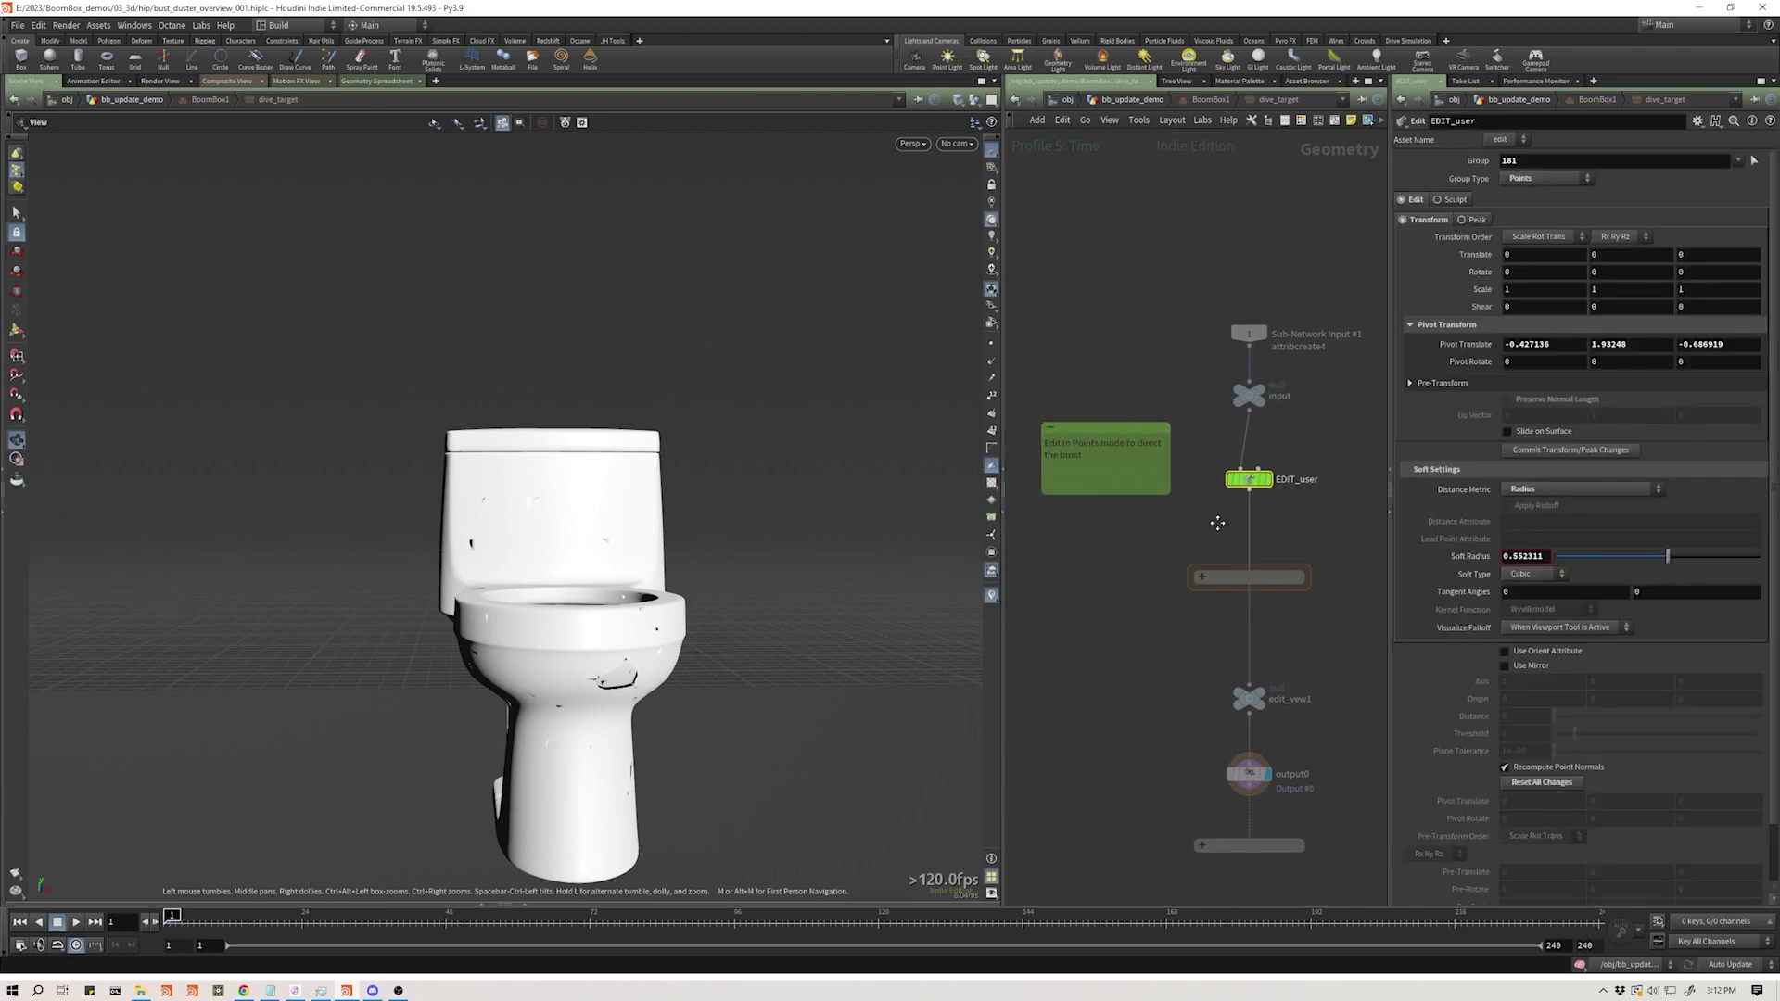
pyautogui.moveTo(1133, 553); pyautogui.dragTo(1194, 560, button='middle')
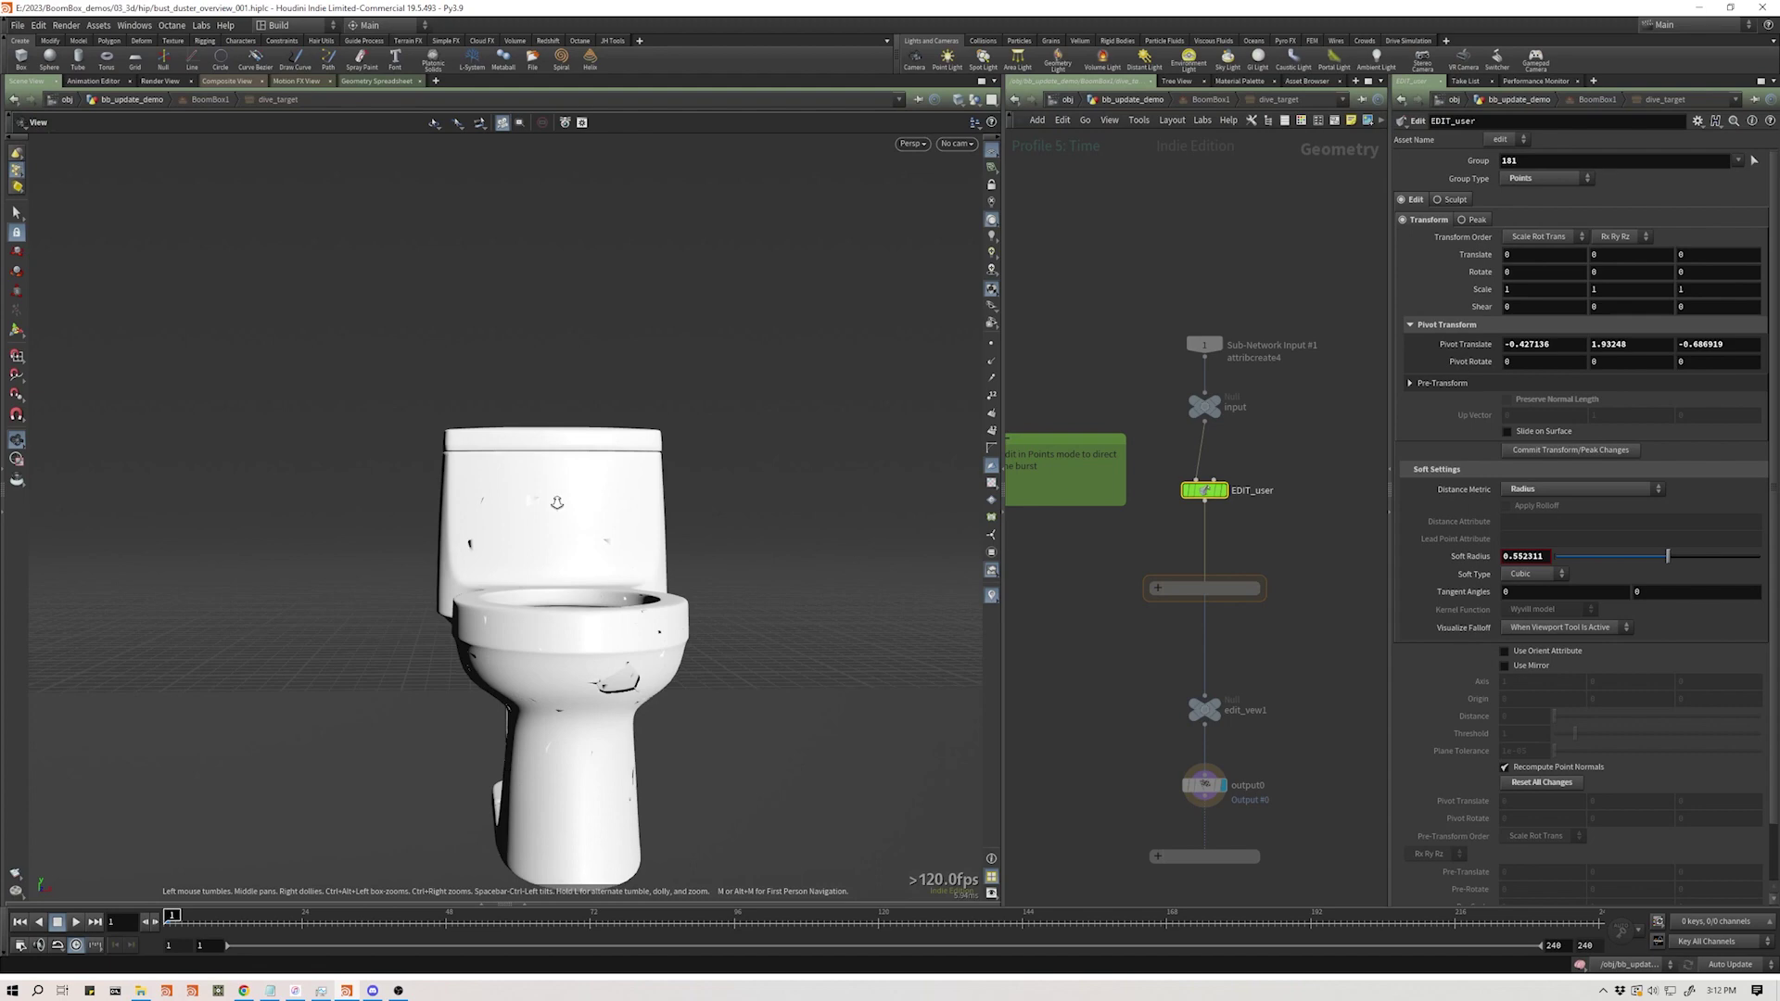
pyautogui.scroll(5, 557, 524)
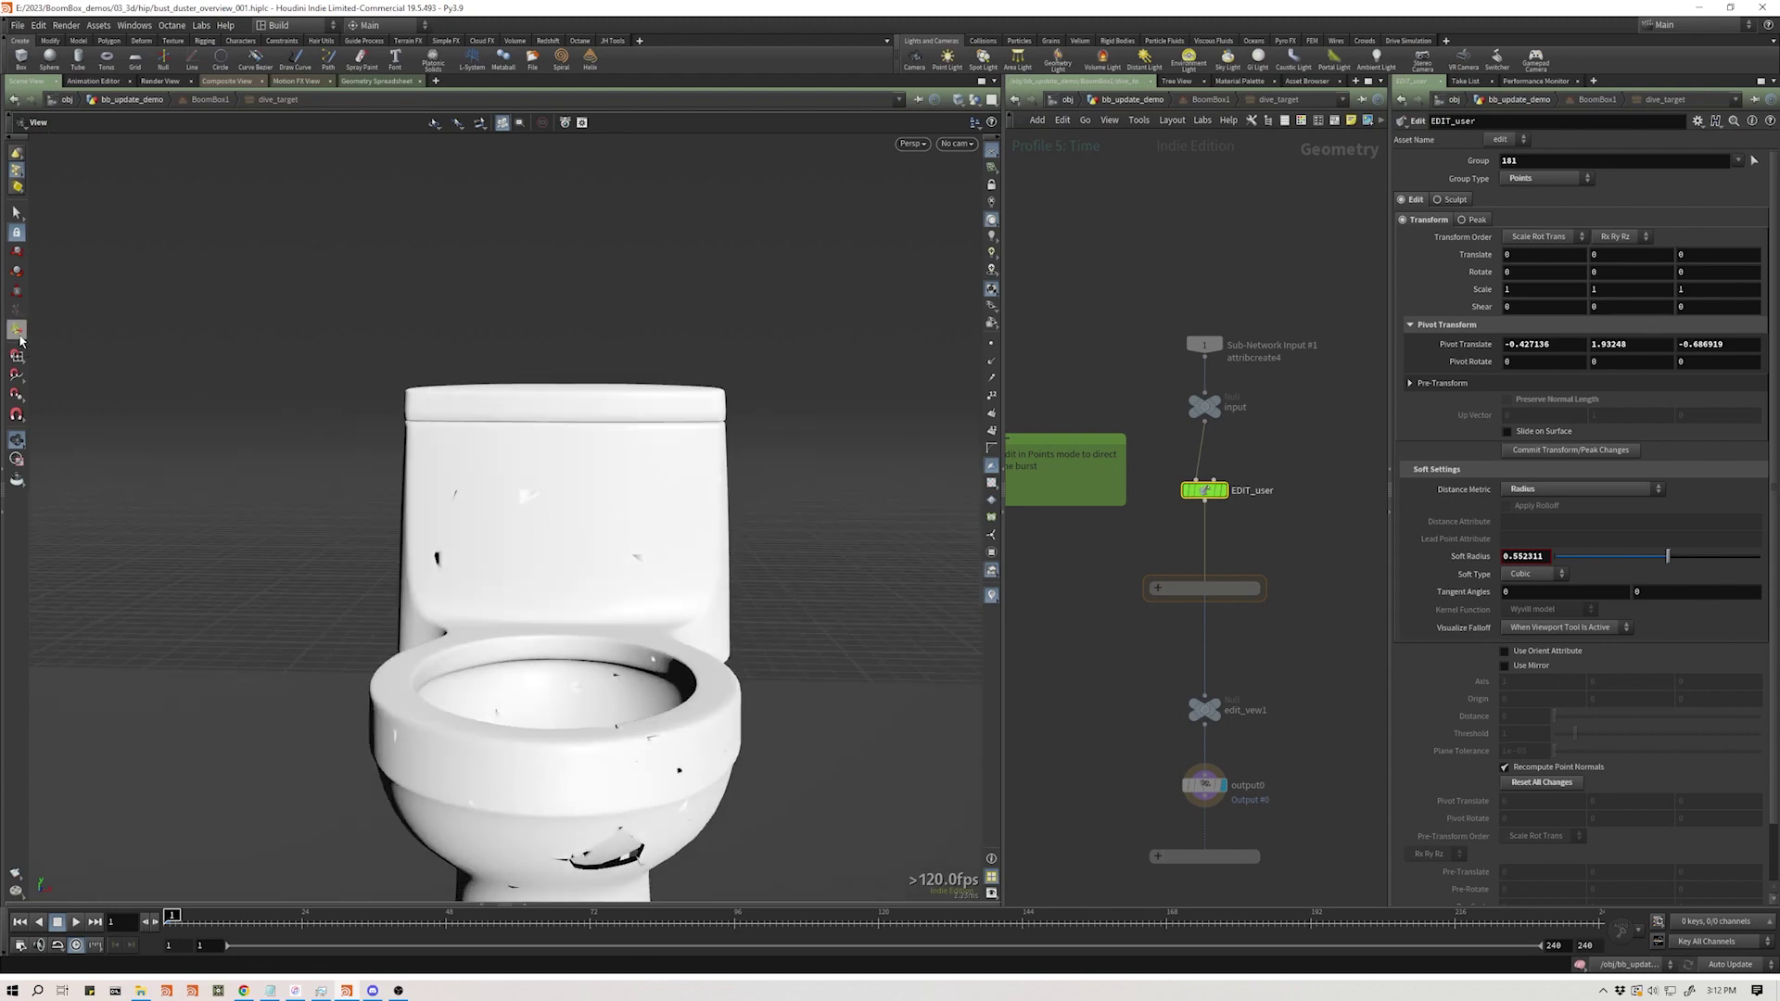
pyautogui.click(17, 330)
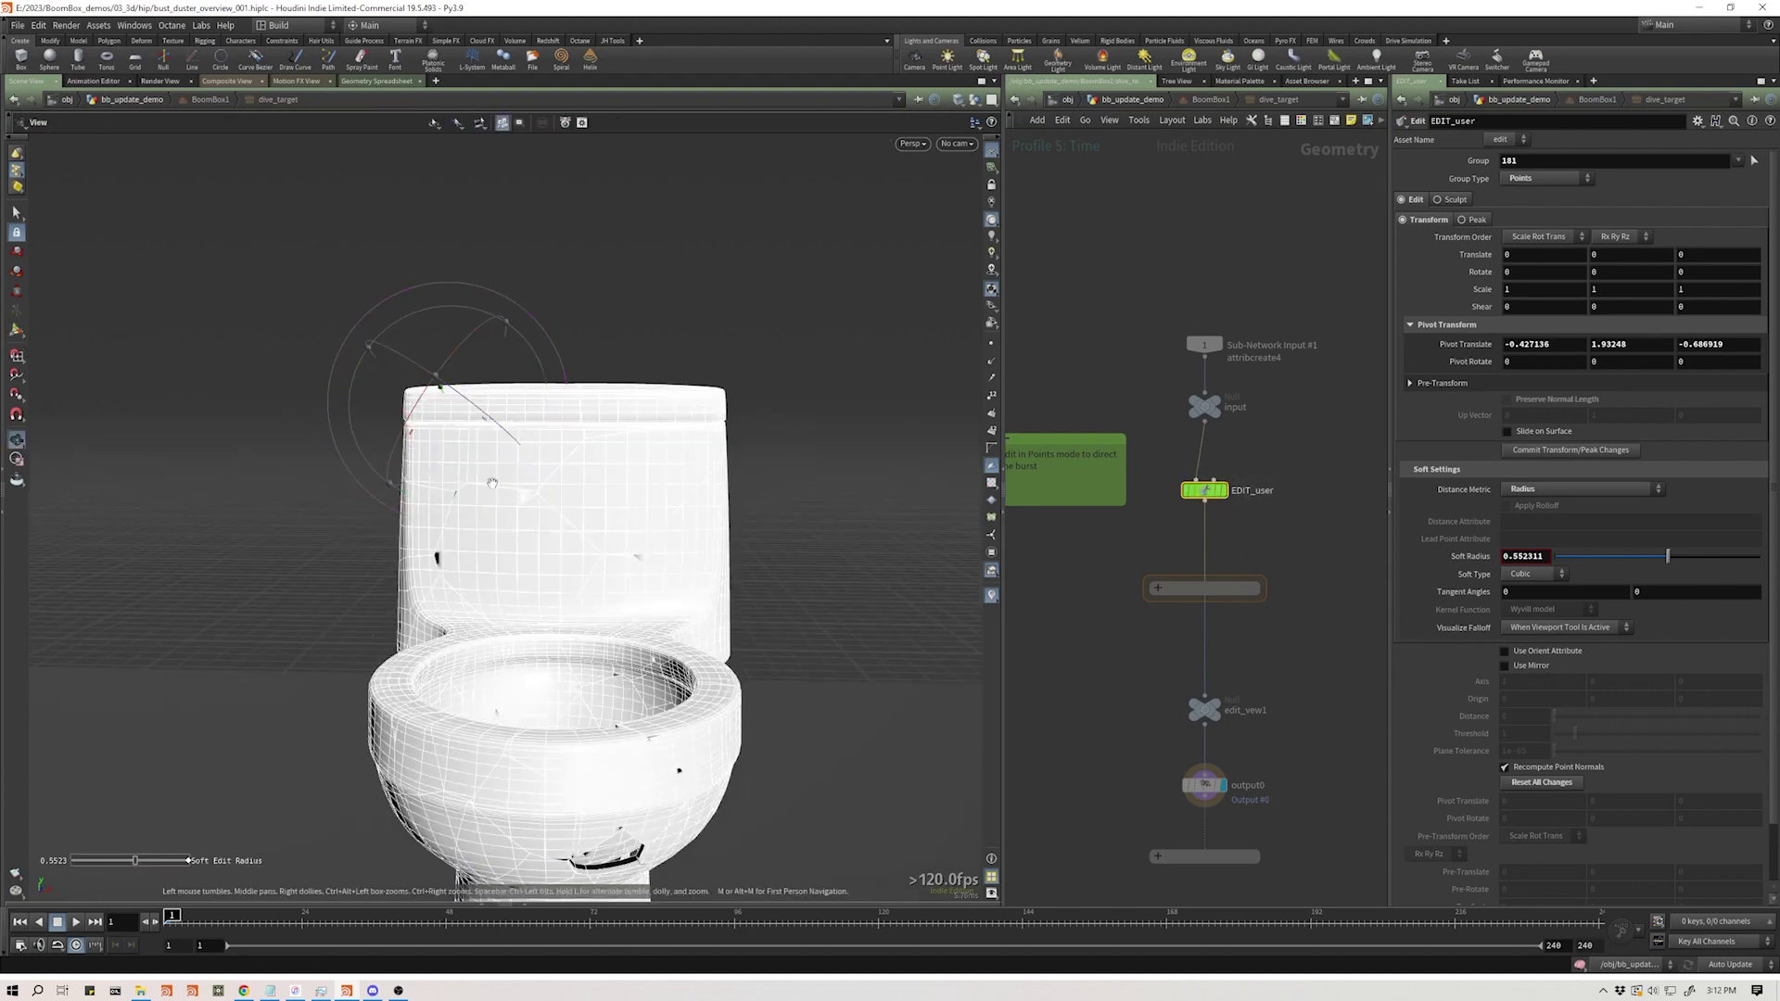
pyautogui.keyDown('alt'); pyautogui.moveTo(500, 486); pyautogui.dragTo(532, 440, button='middle'); pyautogui.keyUp('alt')
pyautogui.scroll(-1, 532, 441)
# - Select the points at the tank's upper corner and bring back the edit handle
pyautogui.click(17, 213)
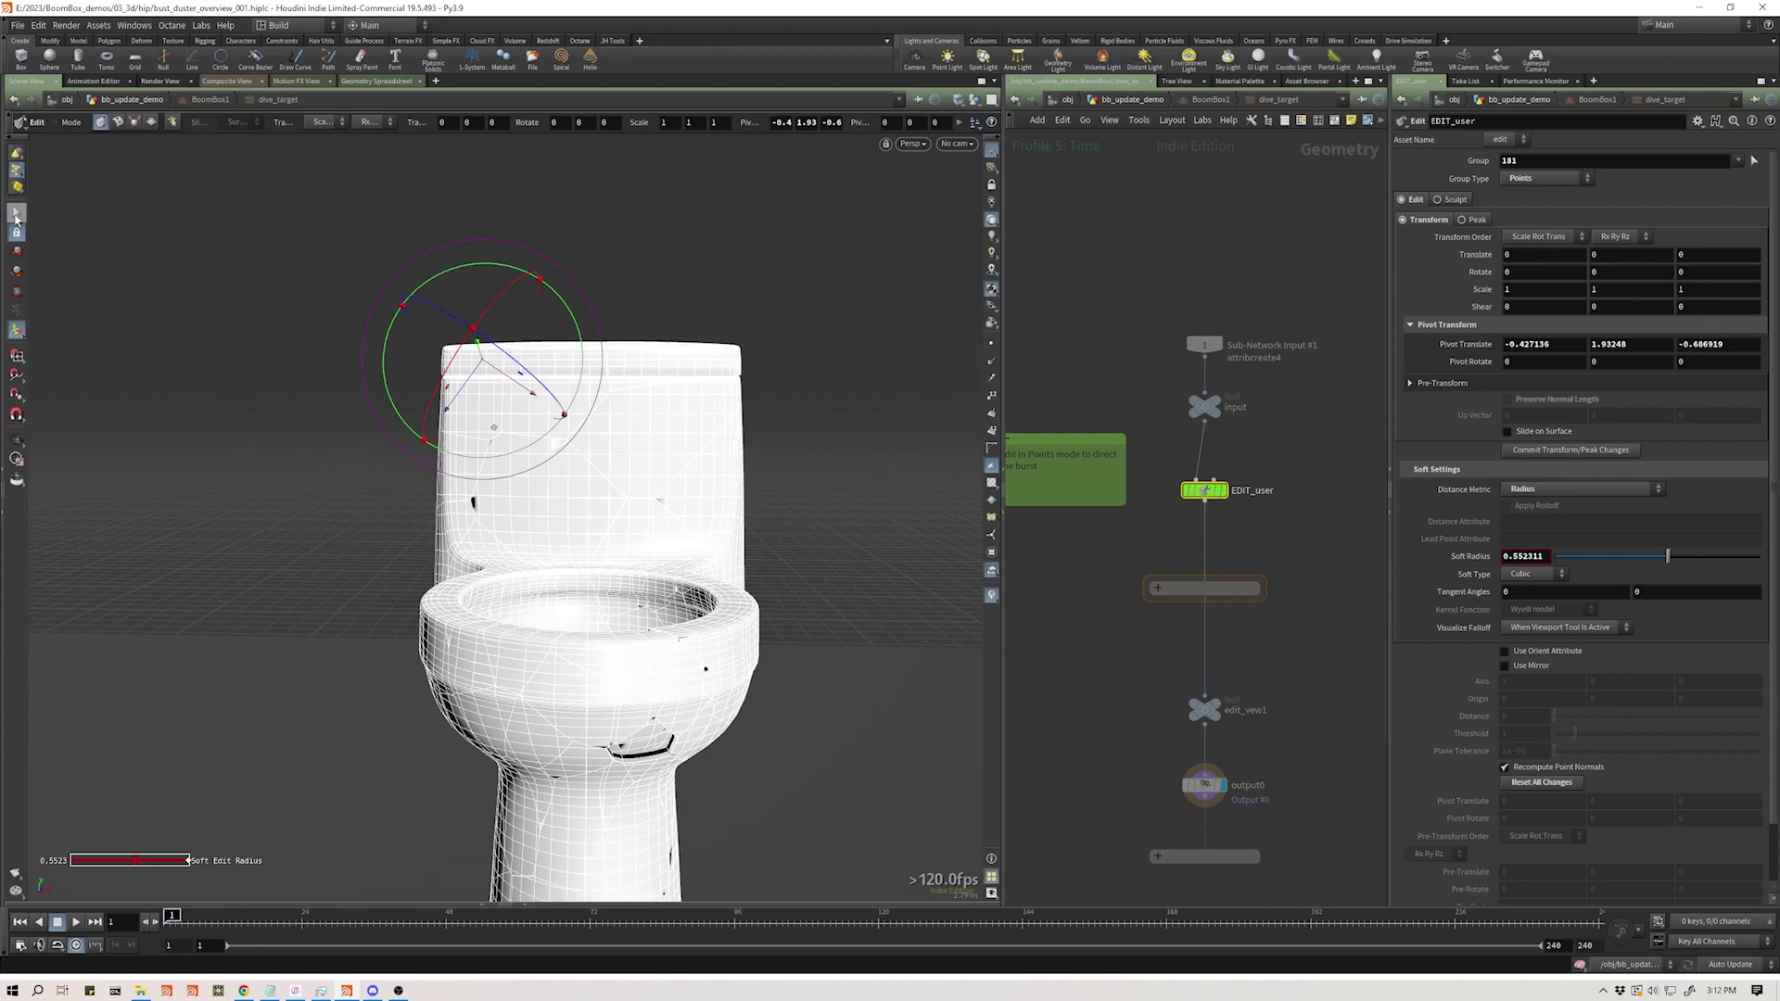
pyautogui.moveTo(368, 281); pyautogui.dragTo(519, 431)
pyautogui.click(17, 329)
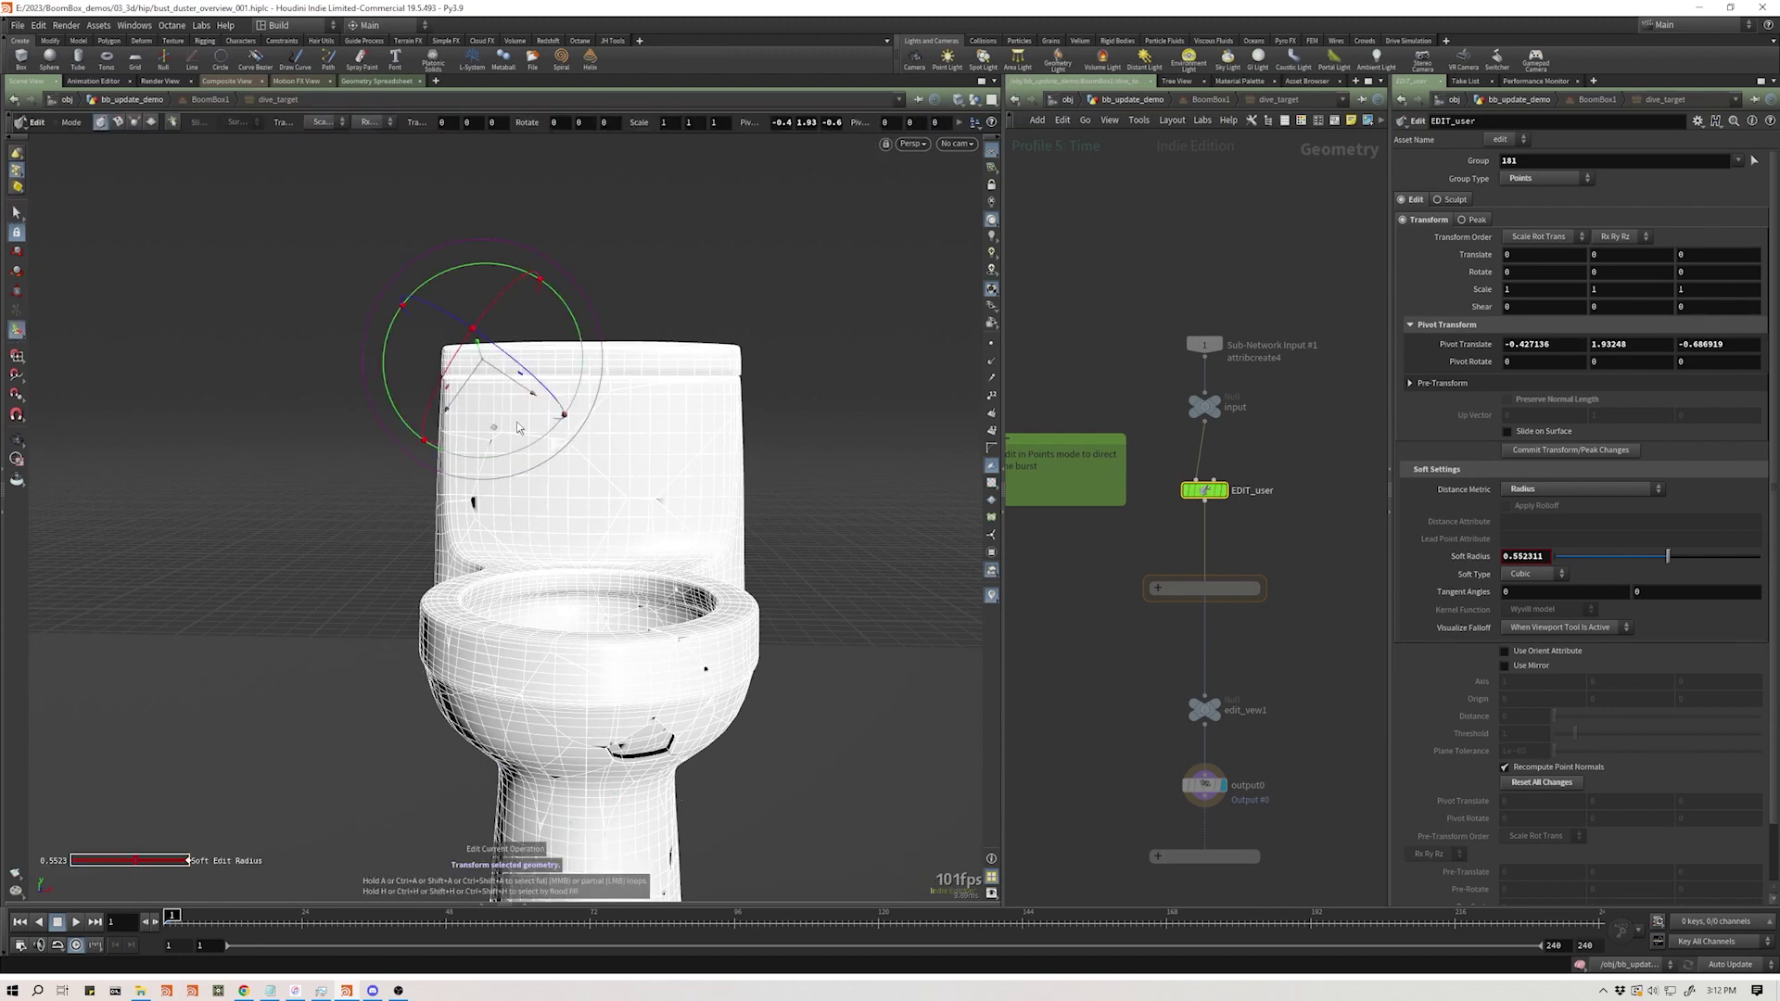
# - Pull the tank's corner pieces outward by -0.975697, 0.538233, -0.103186 and rotate them 5.88312, 11.9907, 52.143
pyautogui.keyDown('alt'); pyautogui.moveTo(480, 403); pyautogui.dragTo(450, 436, button='right'); pyautogui.keyUp('alt')
pyautogui.keyDown('alt'); pyautogui.moveTo(450, 435); pyautogui.dragTo(269, 248); pyautogui.keyUp('alt')
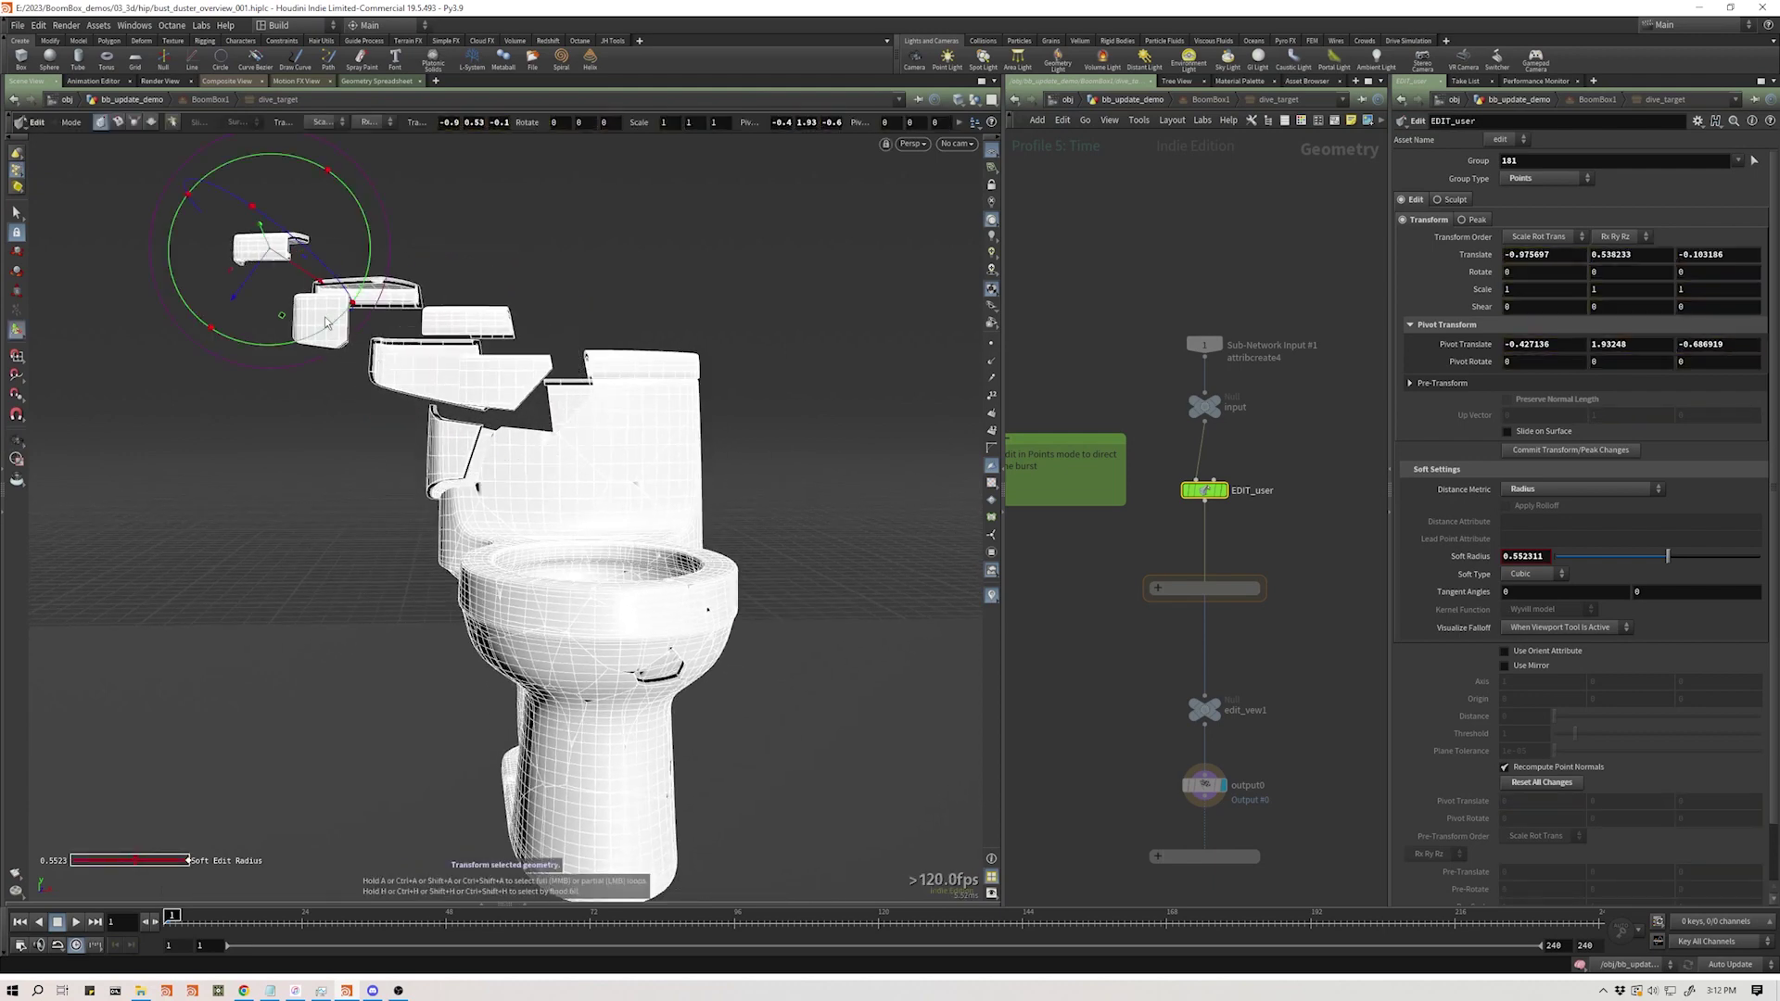
pyautogui.moveTo(327, 322); pyautogui.dragTo(361, 279)
pyautogui.keyDown('alt'); pyautogui.moveTo(422, 363); pyautogui.dragTo(554, 315, button='right'); pyautogui.keyUp('alt')
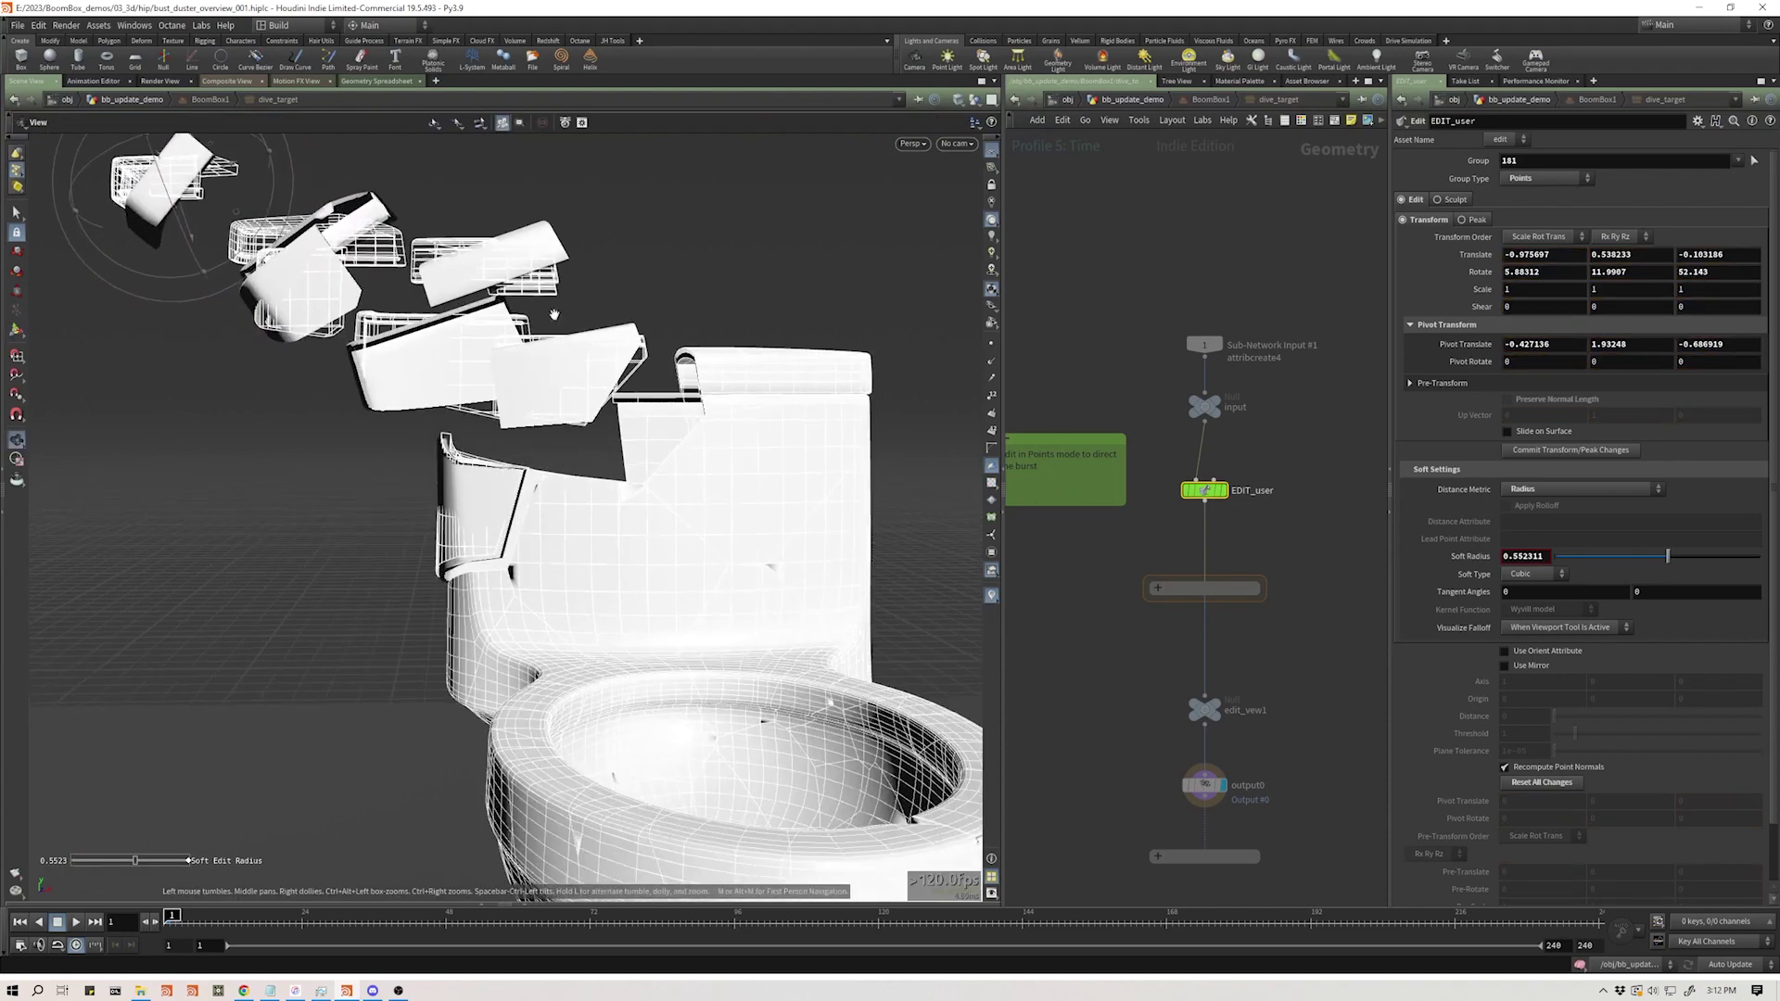
pyautogui.moveTo(554, 315); pyautogui.dragTo(553, 291)
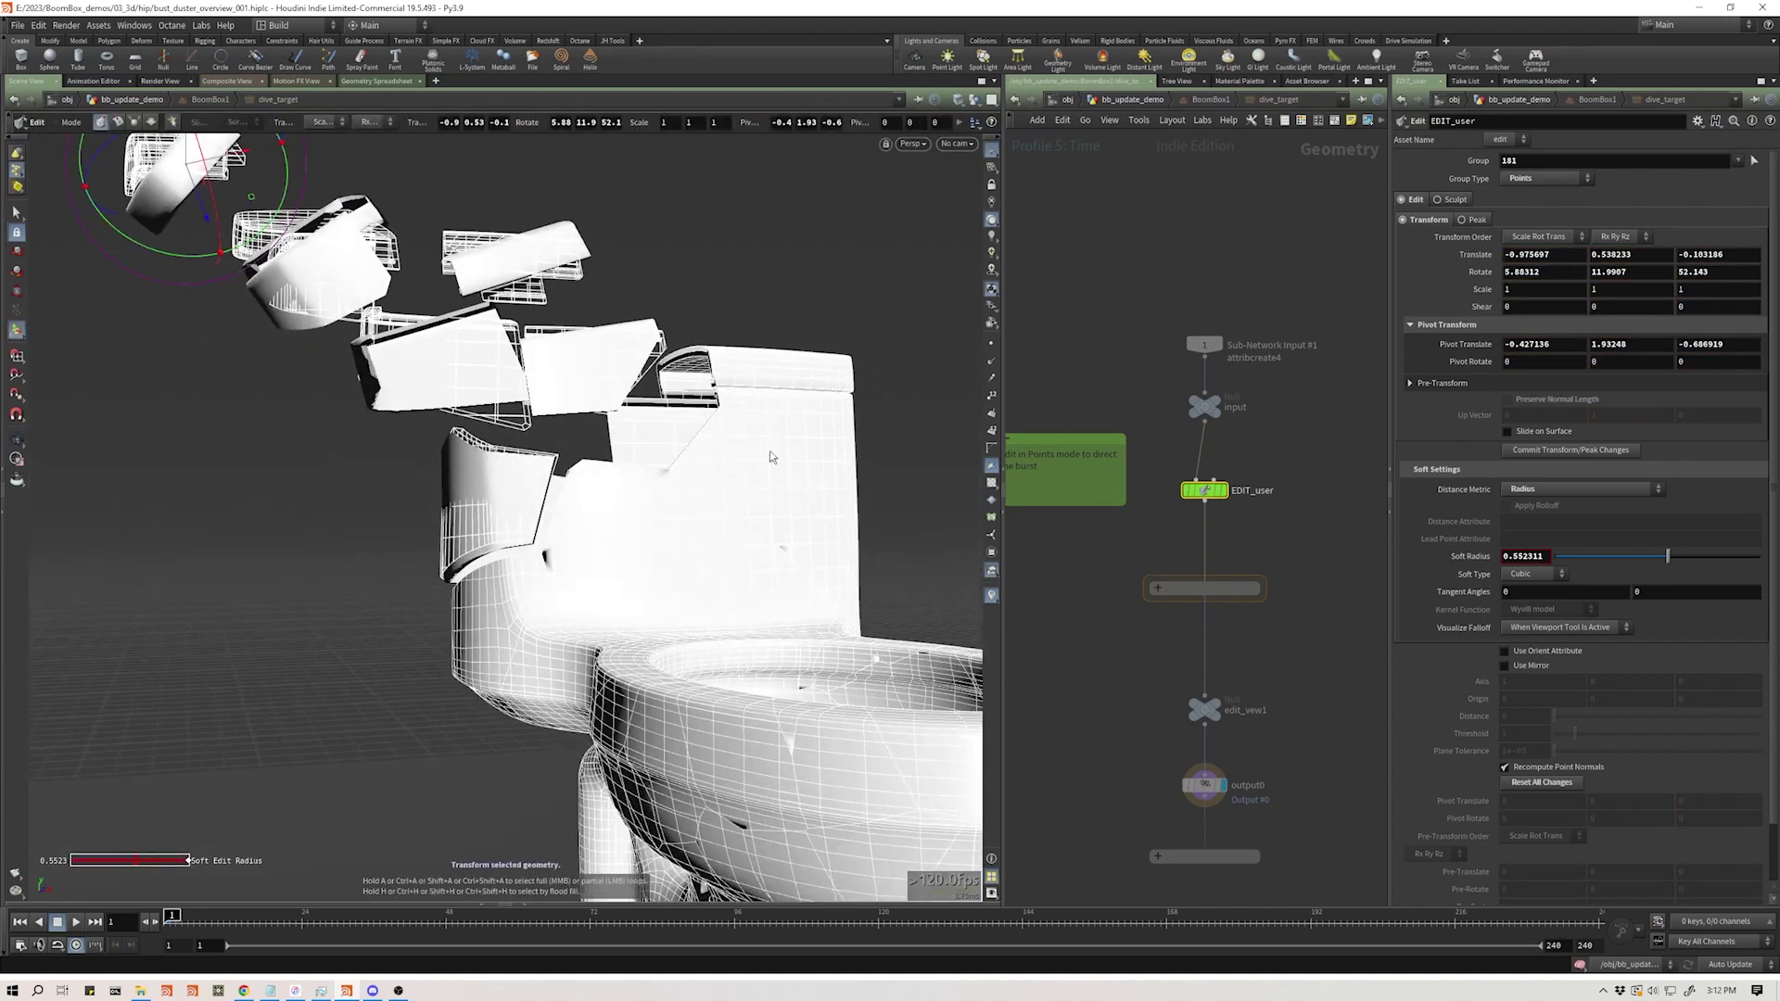
# - Widen the edit's Soft Radius to 0.744432 and adjust the displaced pieces' rotation to 3.68971, 9.93948, 40.6586
pyautogui.click(1160, 556)
pyautogui.keyDown('alt'); pyautogui.moveTo(797, 497); pyautogui.dragTo(649, 507); pyautogui.keyUp('alt')
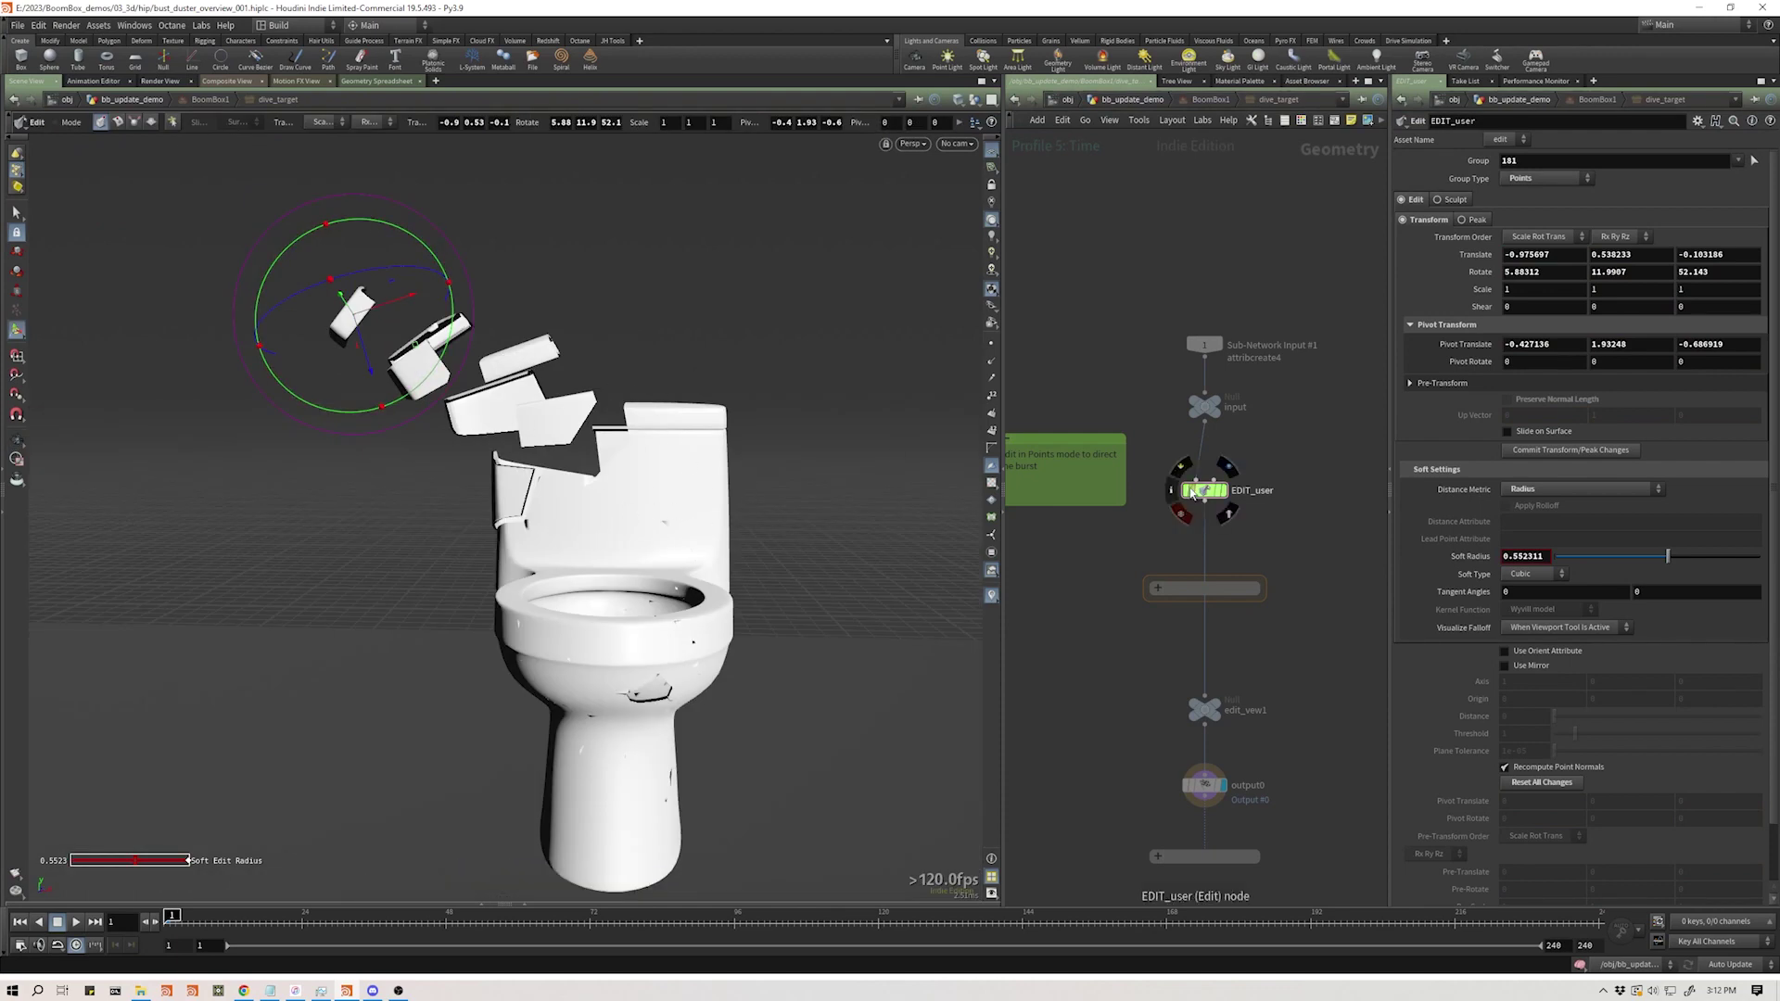
pyautogui.scroll(-4, 511, 420)
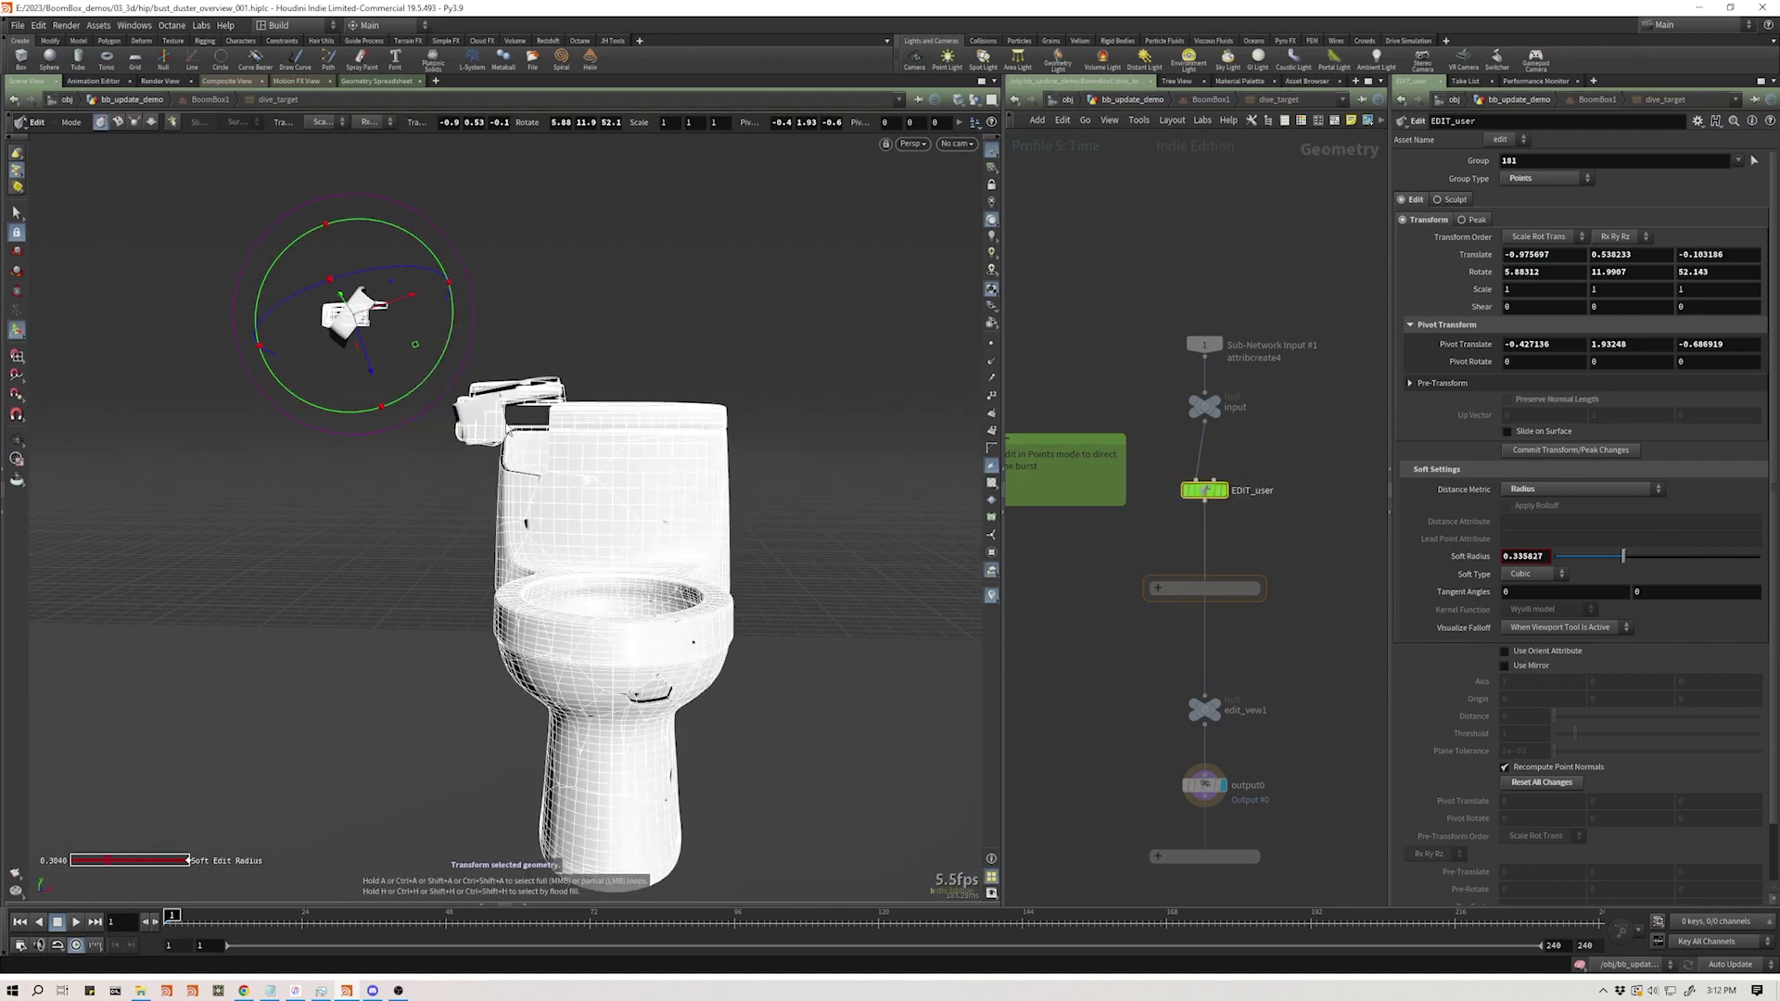
pyautogui.scroll(8, 427, 376)
pyautogui.scroll(-1, 352, 332)
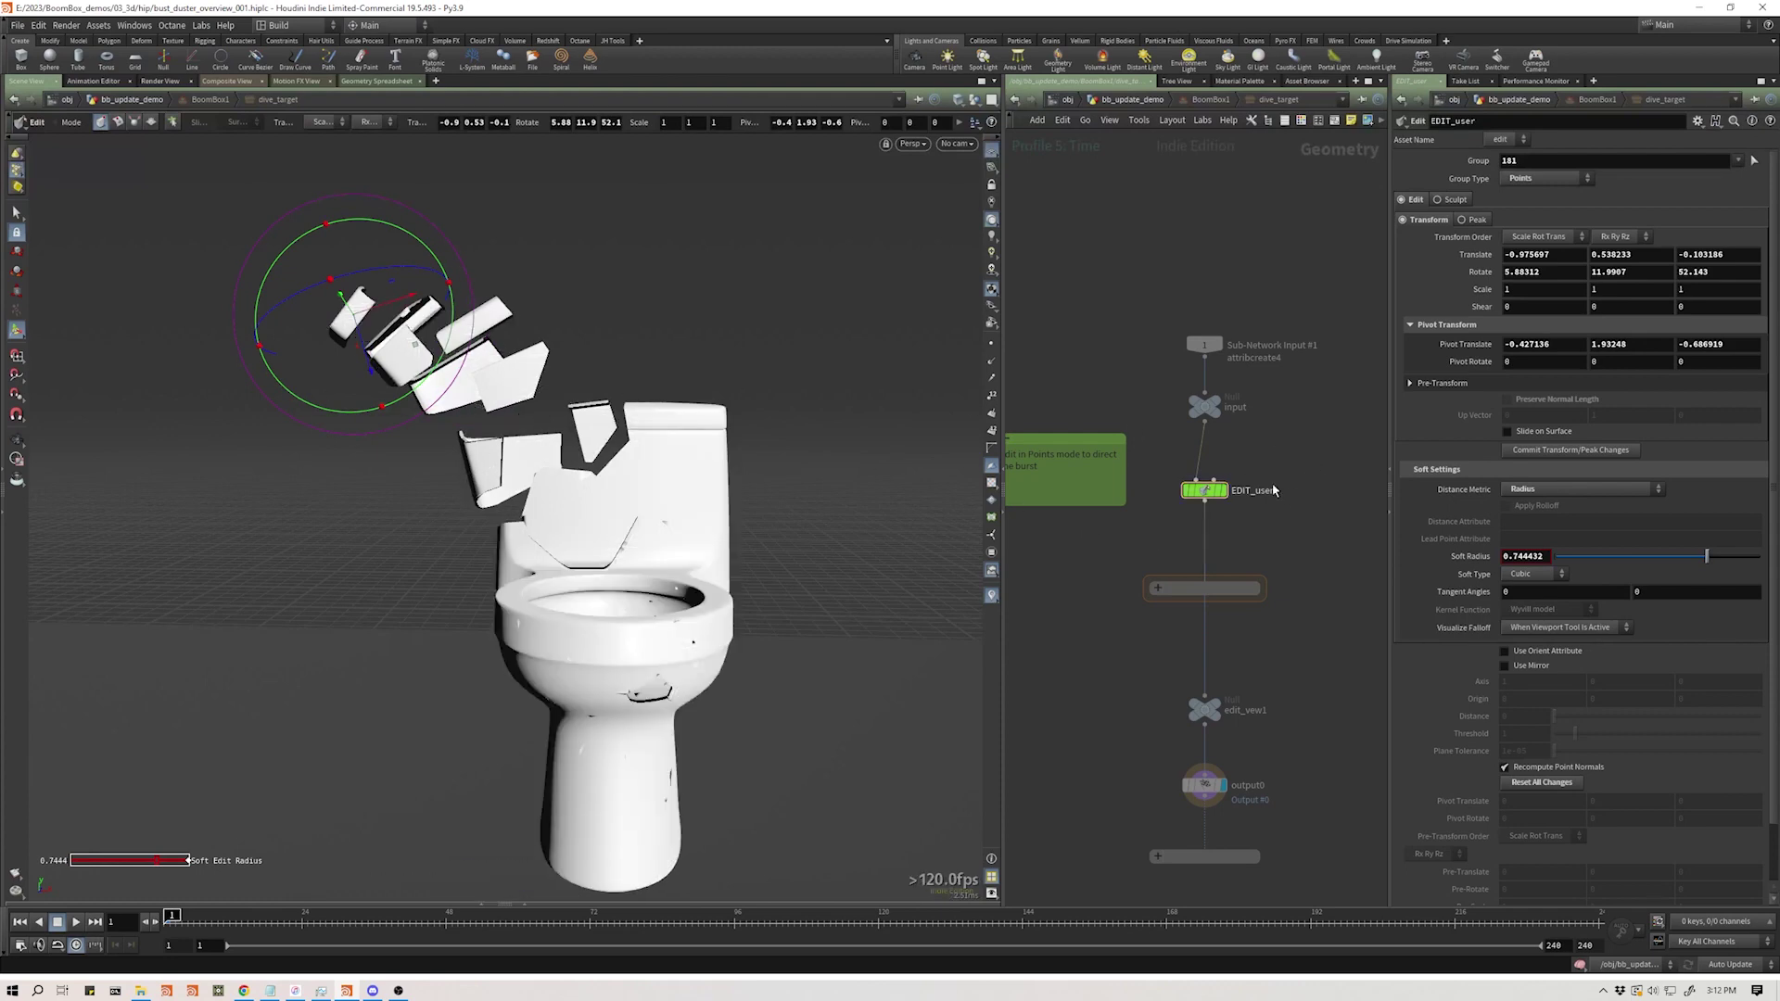
pyautogui.moveTo(452, 355)
pyautogui.mouseDown()
pyautogui.moveTo(429, 375)
pyautogui.moveTo(449, 342)
pyautogui.mouseUp()
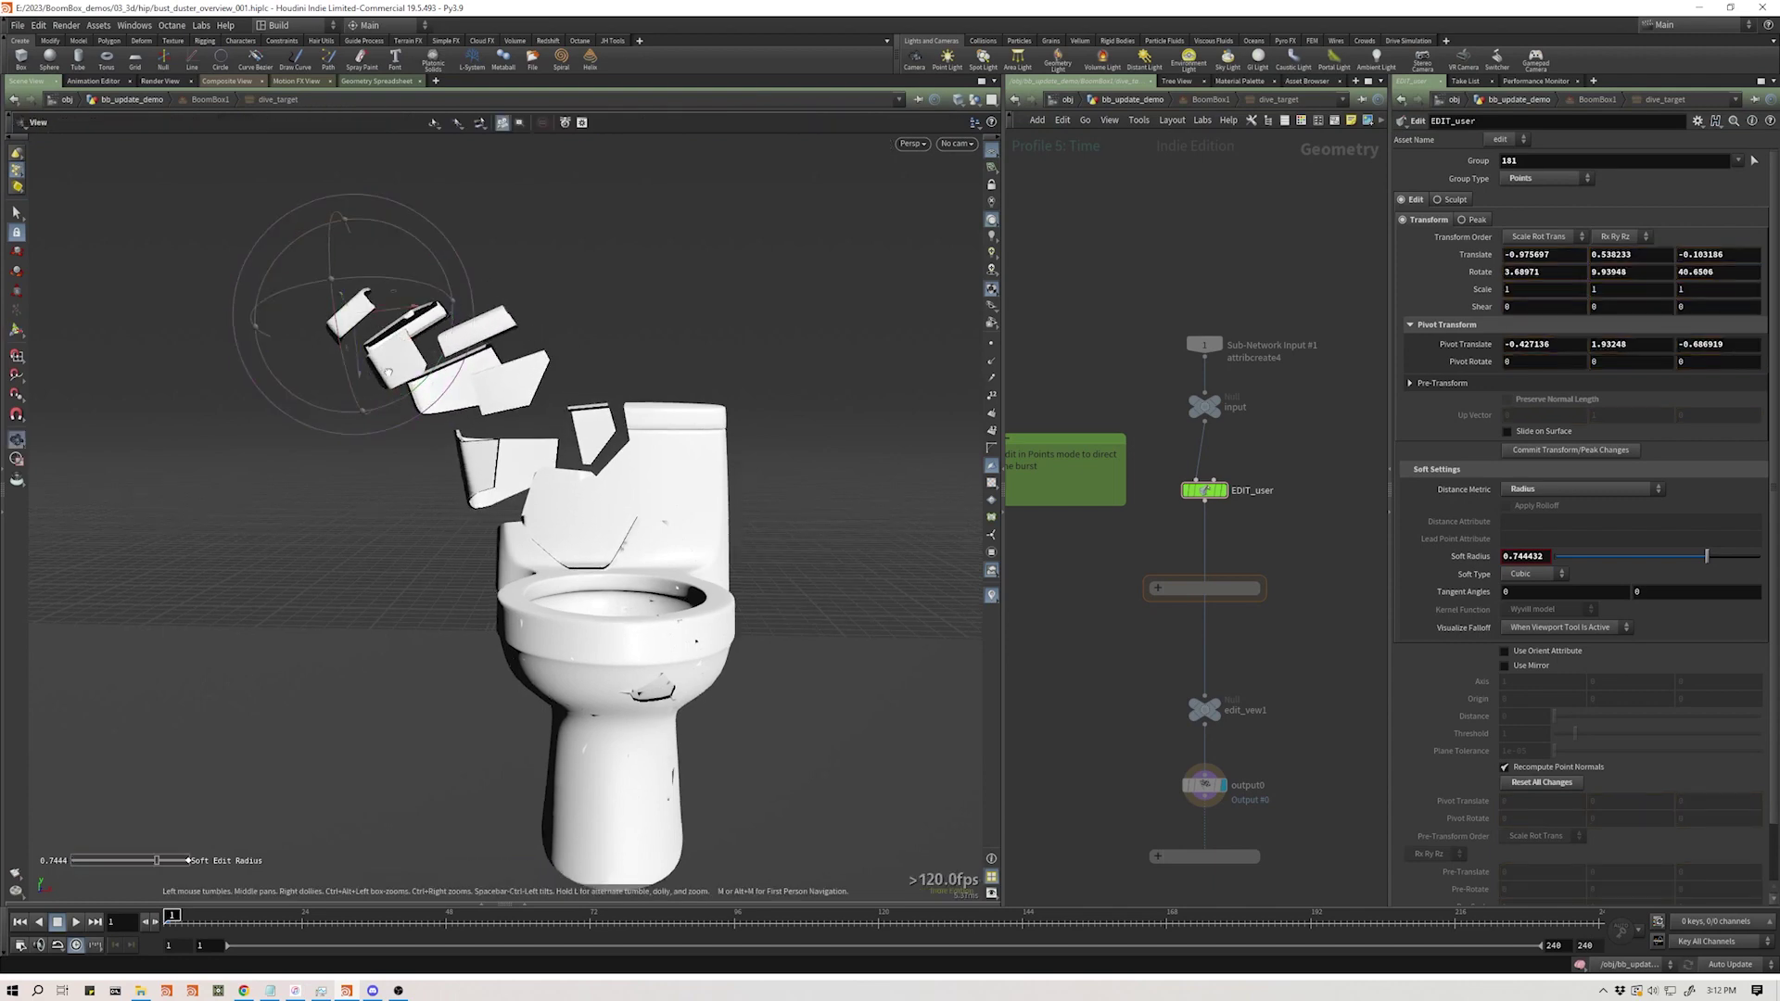
# - Select the points at the tank's intact upper corner and bring up the edit handle on them
pyautogui.keyDown('alt'); pyautogui.moveTo(278, 357); pyautogui.dragTo(360, 244); pyautogui.keyUp('alt')
pyautogui.scroll(-3, 362, 346)
pyautogui.moveTo(362, 350); pyautogui.dragTo(358, 349)
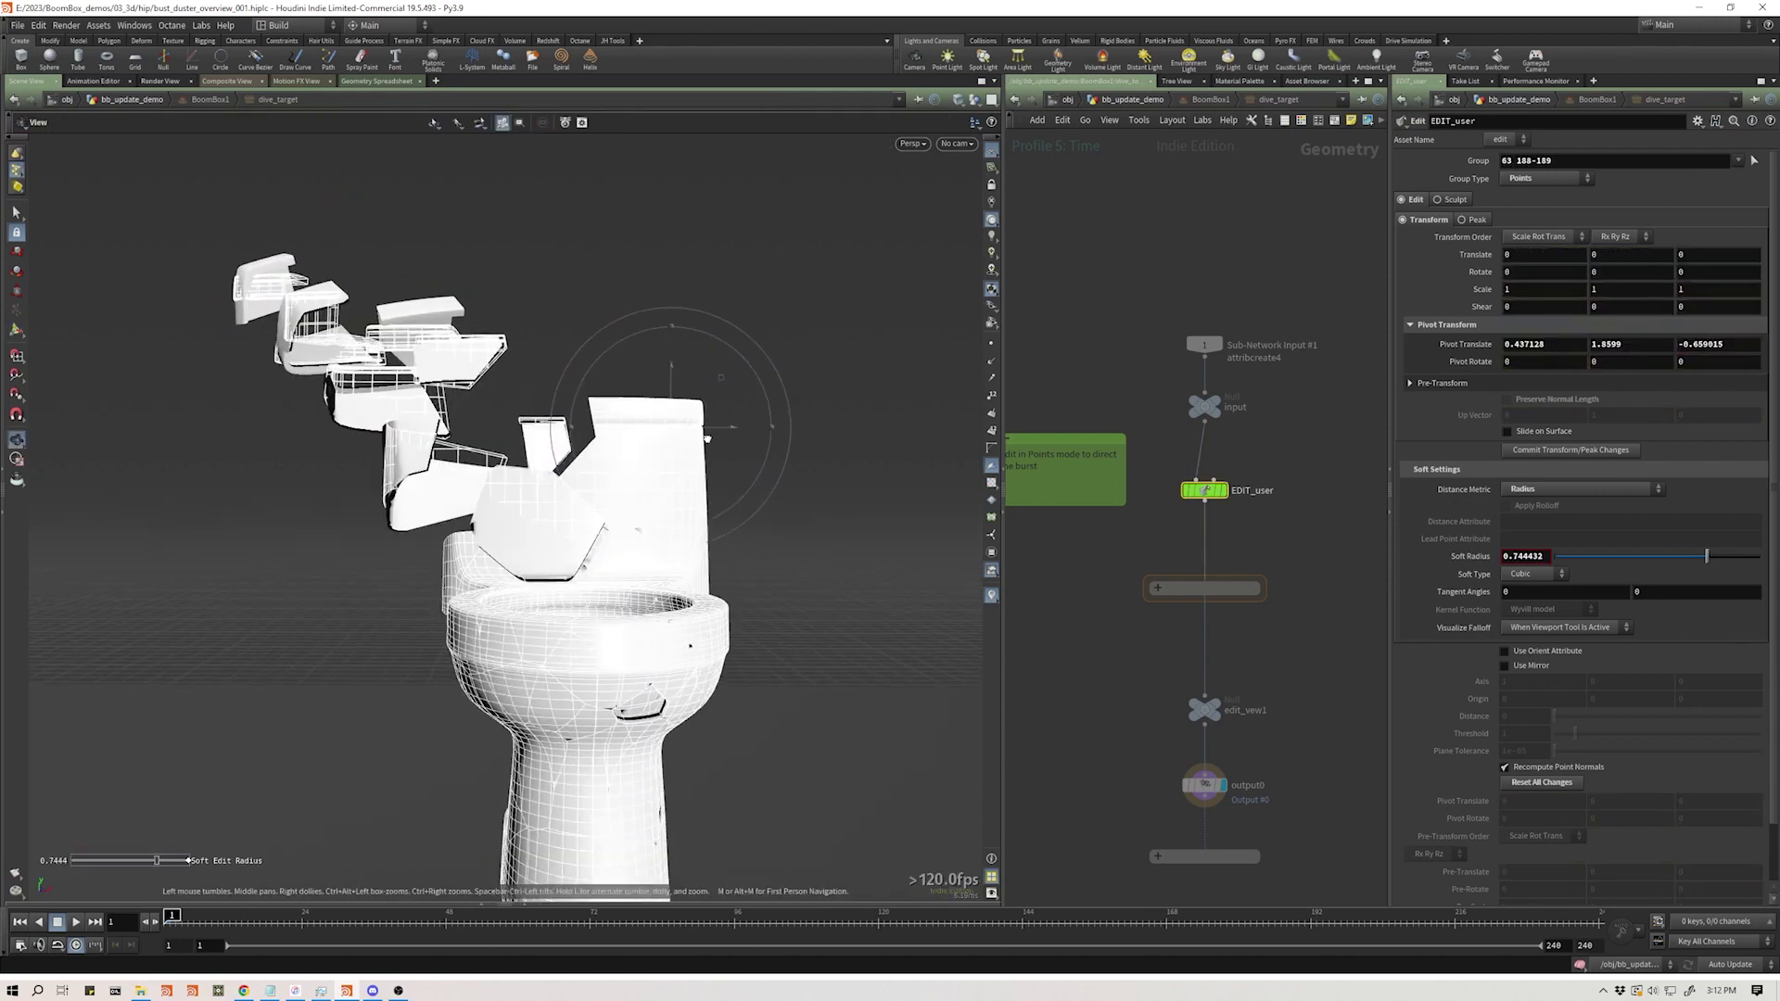
pyautogui.press('Return')
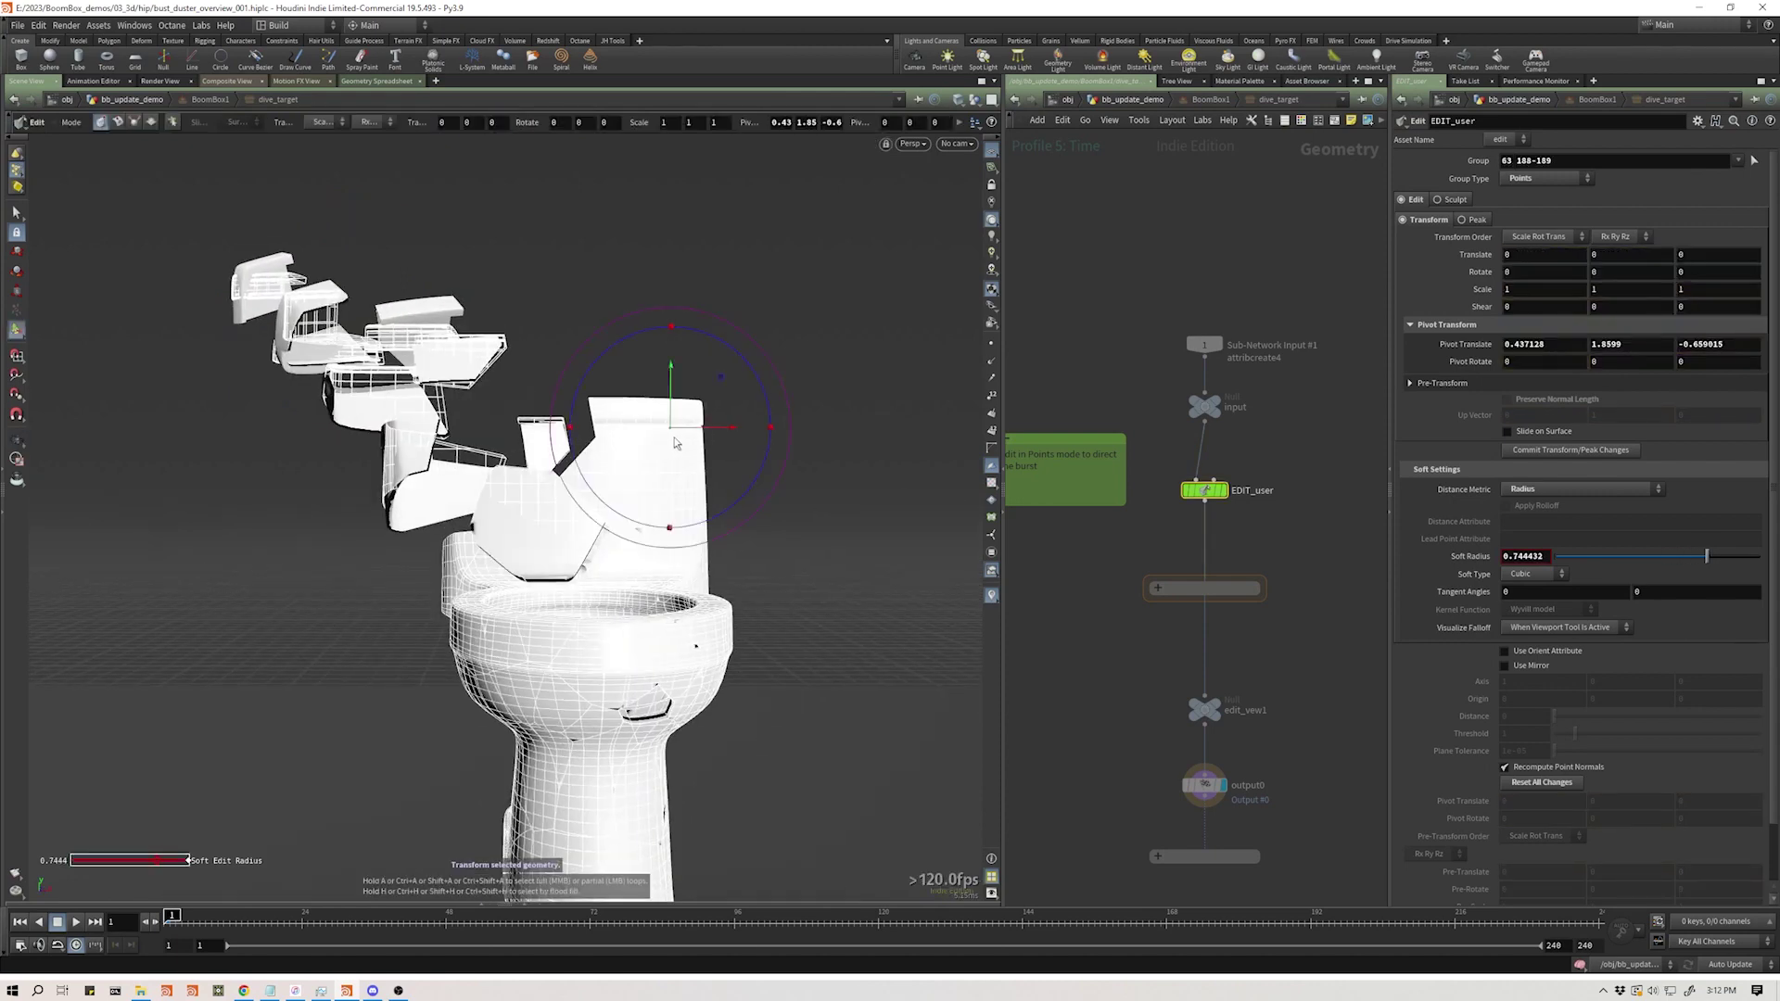
# - Move the corner pieces by 0.283303, 0.251528, -0.0117309, rotate them -52.1401 about Z, and reduce the Soft Radius to 0.452643
pyautogui.moveTo(675, 436); pyautogui.dragTo(815, 445)
pyautogui.scroll(-5, 733, 378)
pyautogui.press('Escape')
pyautogui.scroll(5, 763, 344)
pyautogui.press('Return')
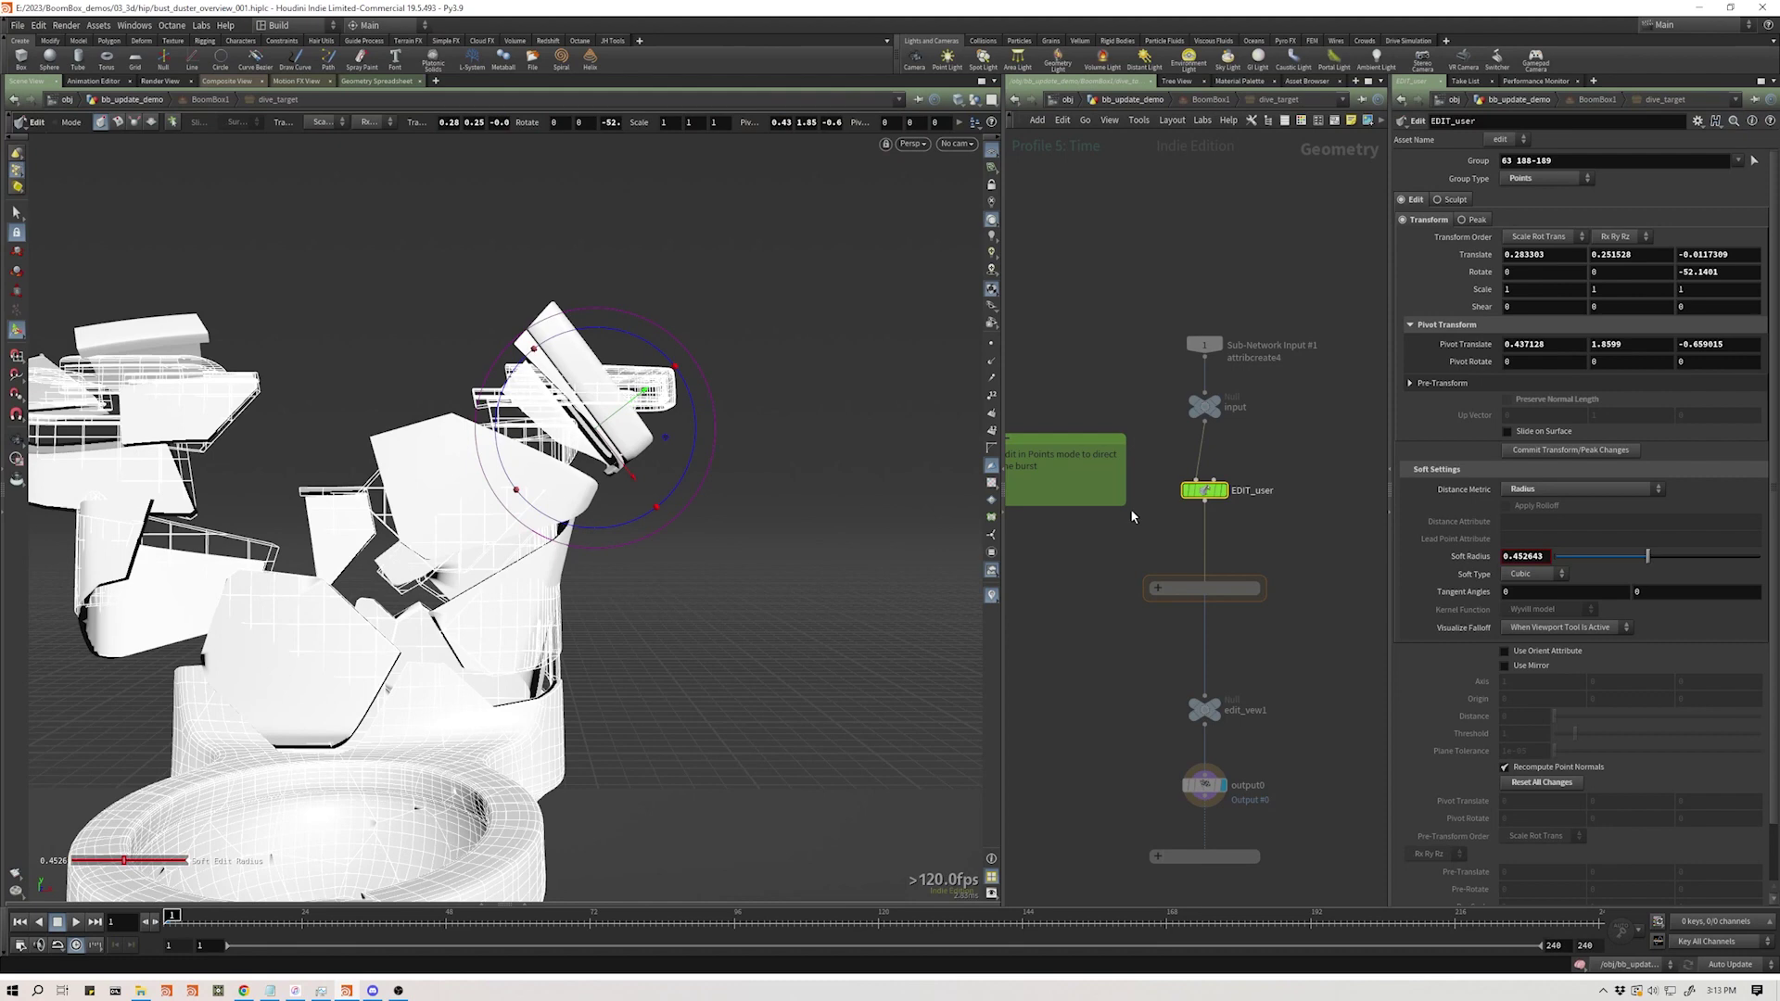
# - Adjust the same pieces' translation to 0.349437, 0.302937, -0.0117309 and tilt them 20.3383 about X
pyautogui.press('Escape')
pyautogui.scroll(-5, 607, 393)
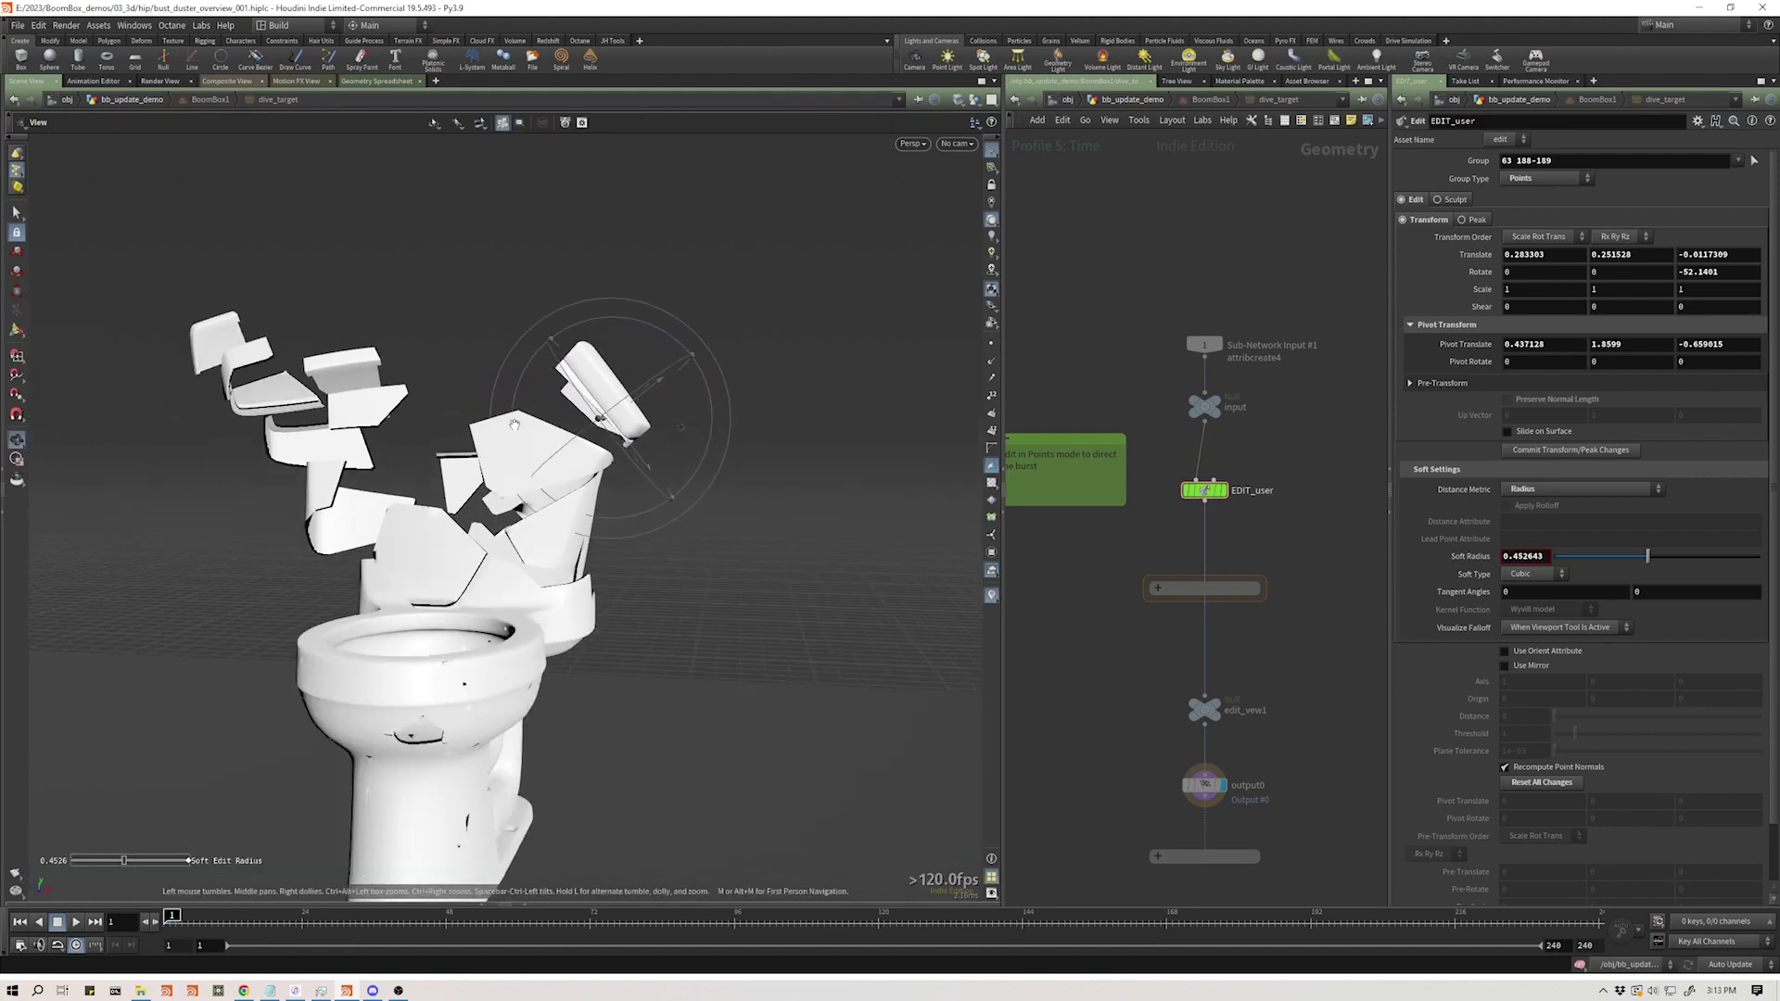
pyautogui.press('Return')
pyautogui.moveTo(648, 401); pyautogui.dragTo(593, 422)
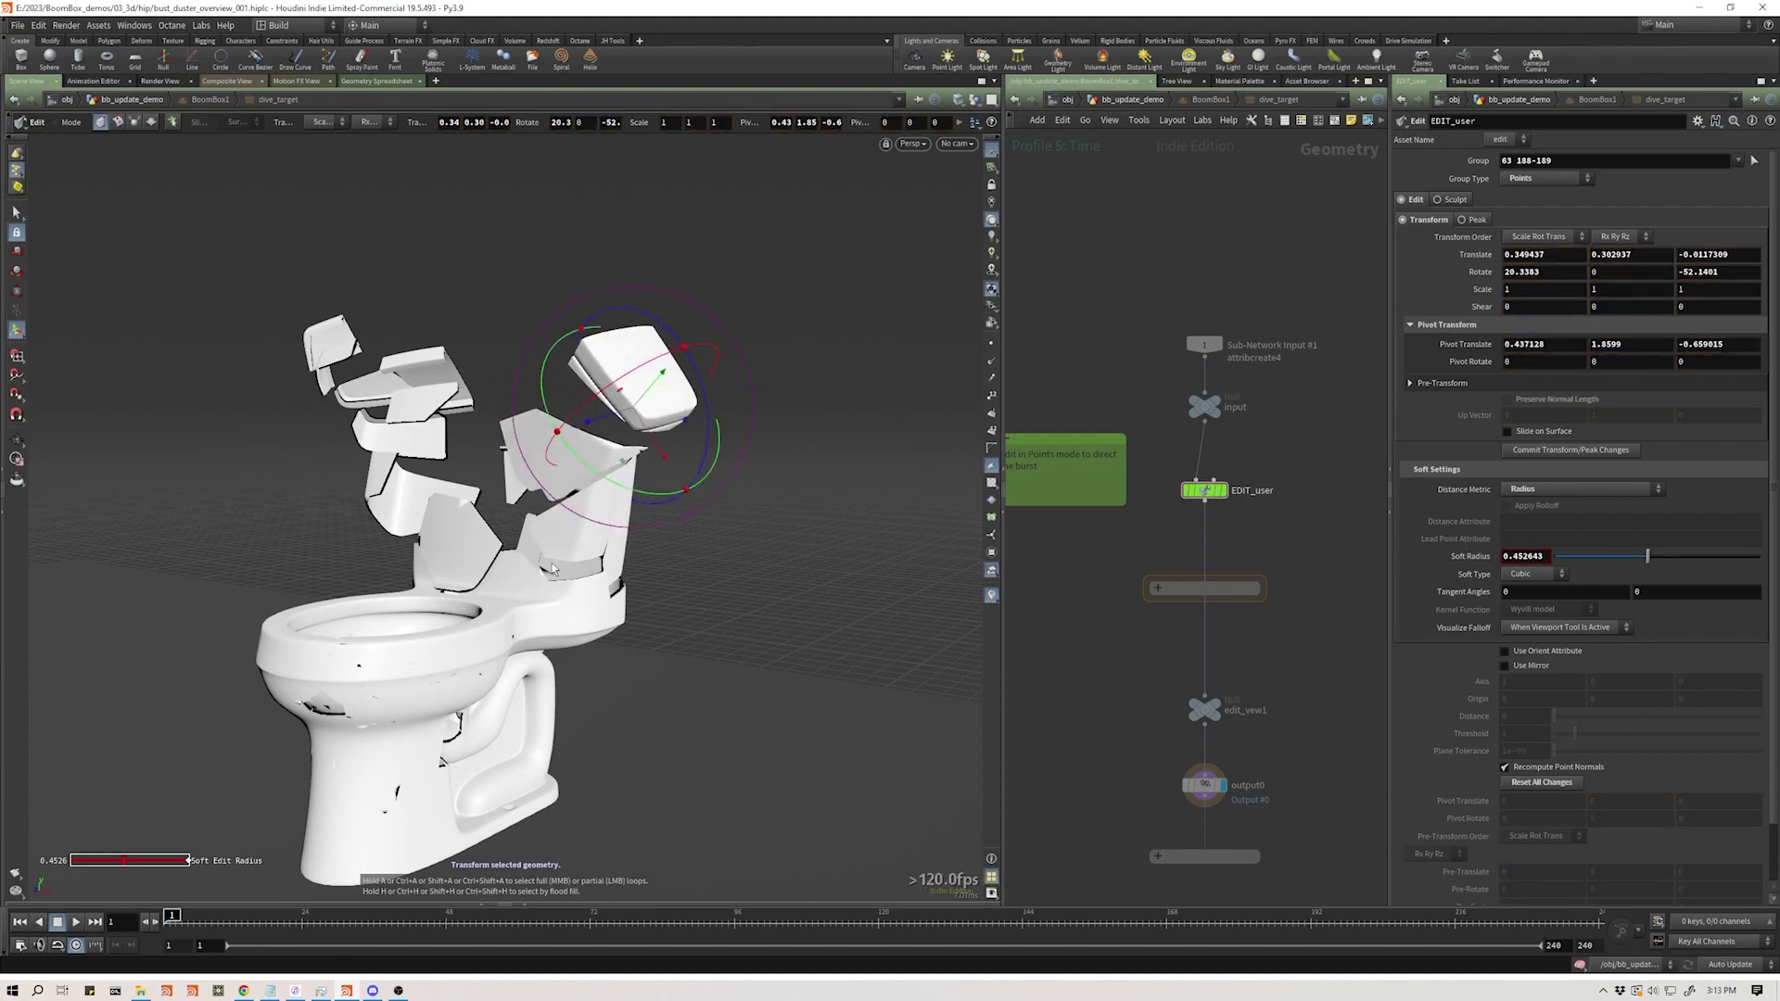
# - Inspect the edited pieces from several sides, return to the BoomBox1 level, and play the explosion from the first frame
pyautogui.keyDown('alt'); pyautogui.moveTo(551, 567); pyautogui.dragTo(692, 609); pyautogui.keyUp('alt')
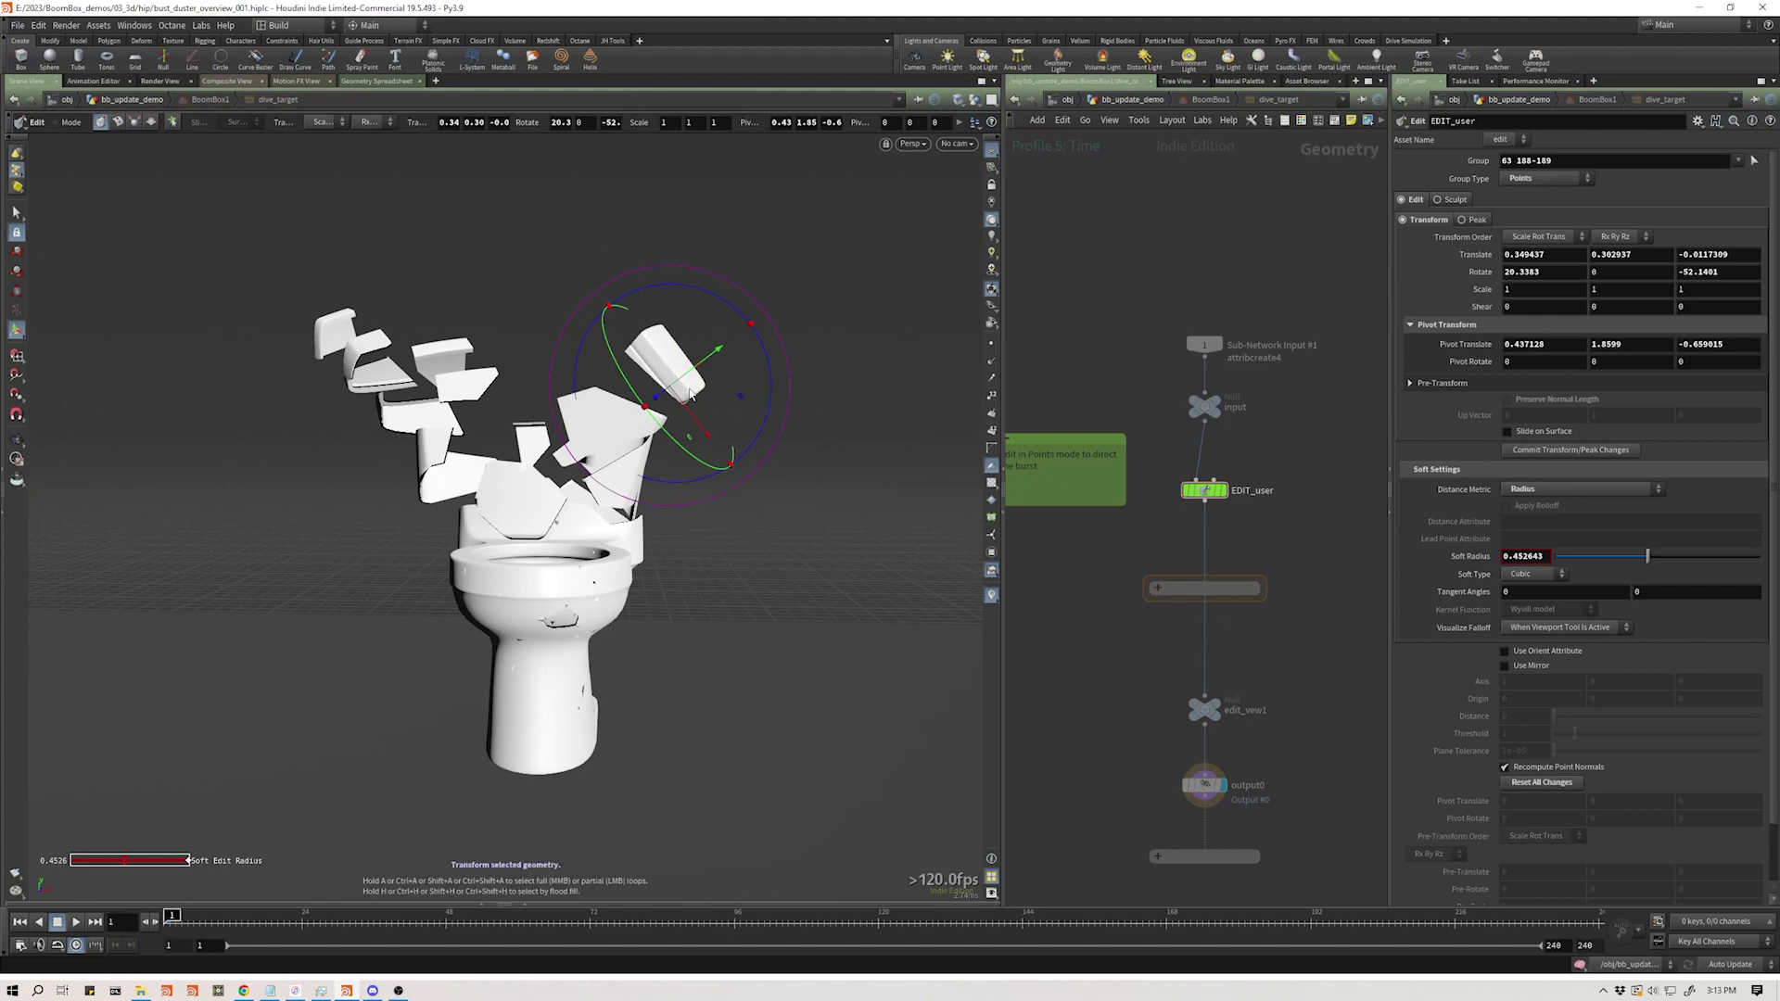
pyautogui.keyDown('alt'); pyautogui.moveTo(332, 337); pyautogui.dragTo(295, 355); pyautogui.keyUp('alt')
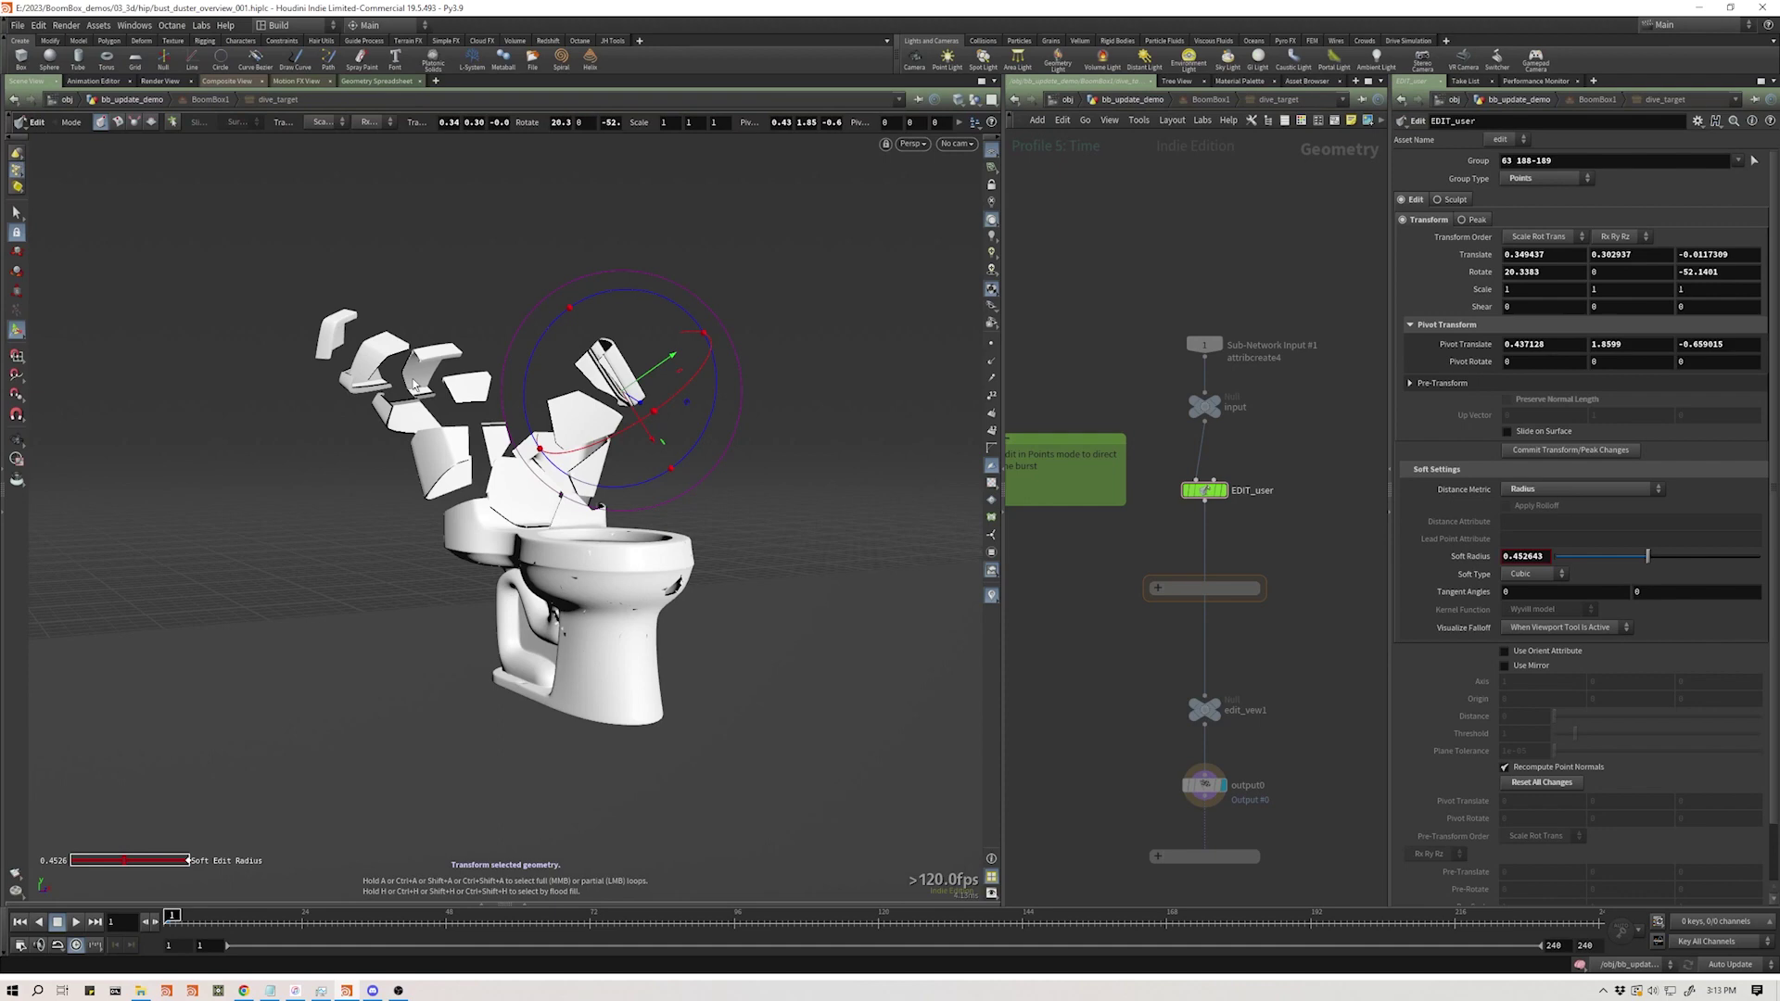
pyautogui.keyDown('alt'); pyautogui.moveTo(414, 385); pyautogui.dragTo(647, 380); pyautogui.keyUp('alt')
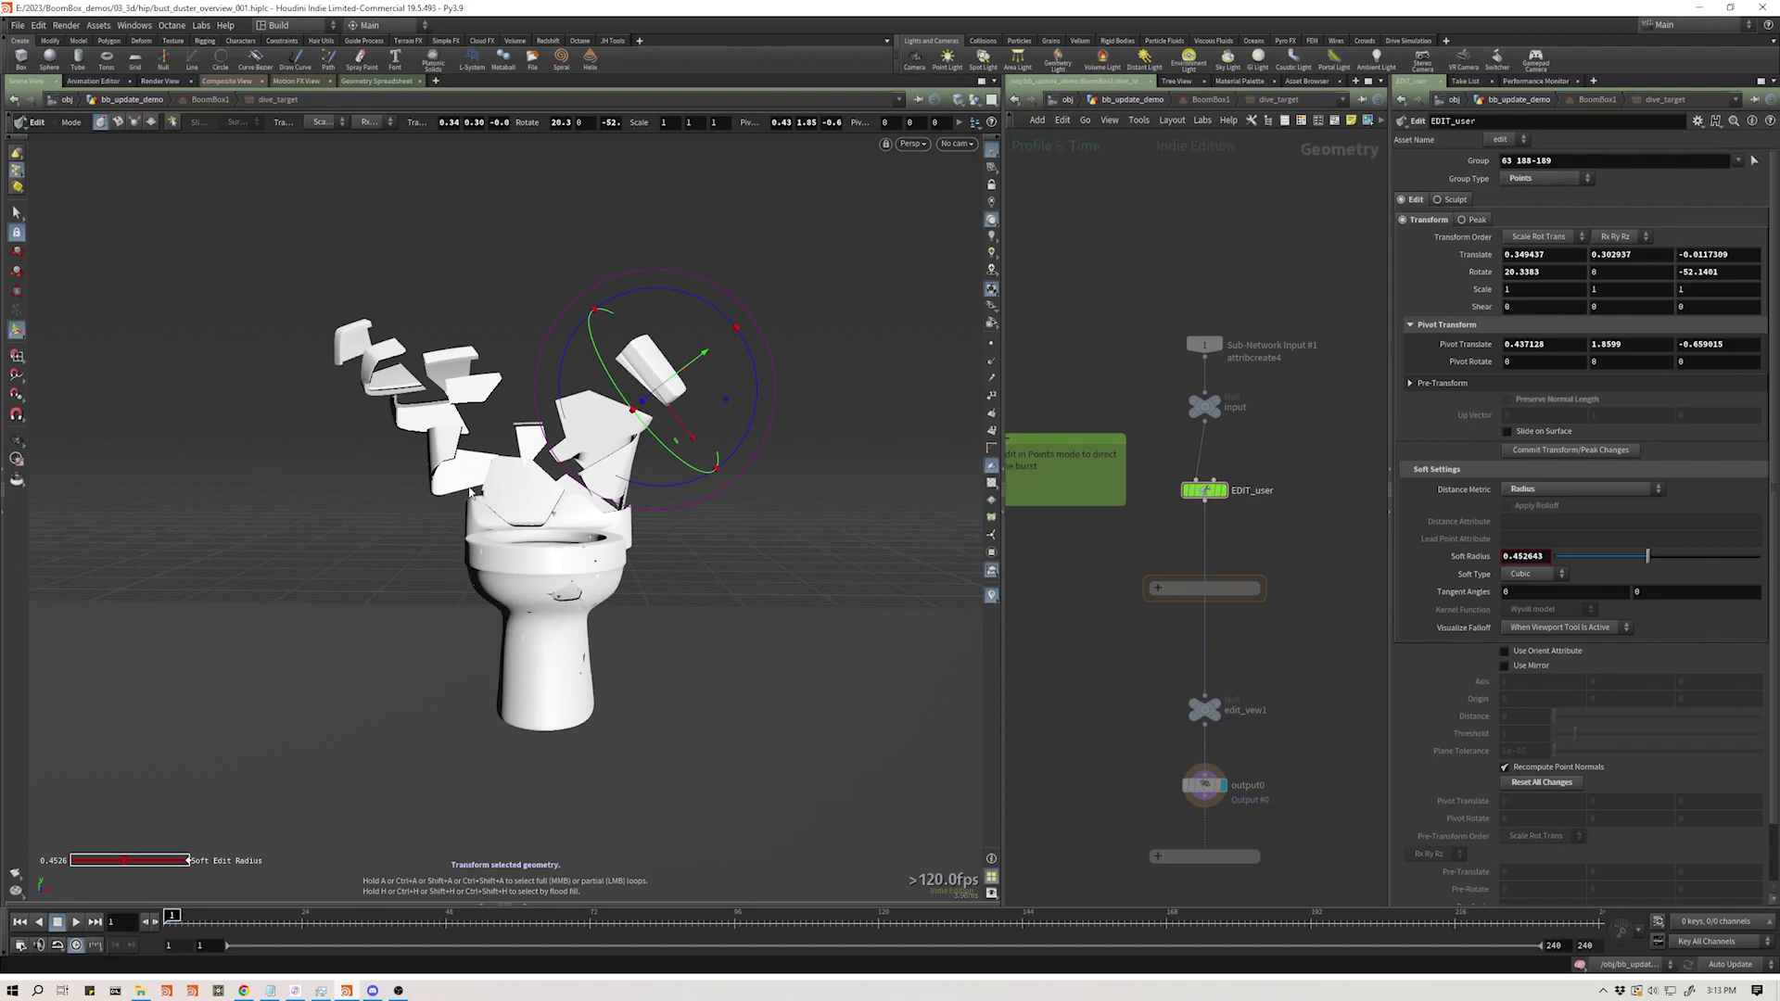
pyautogui.press('u')
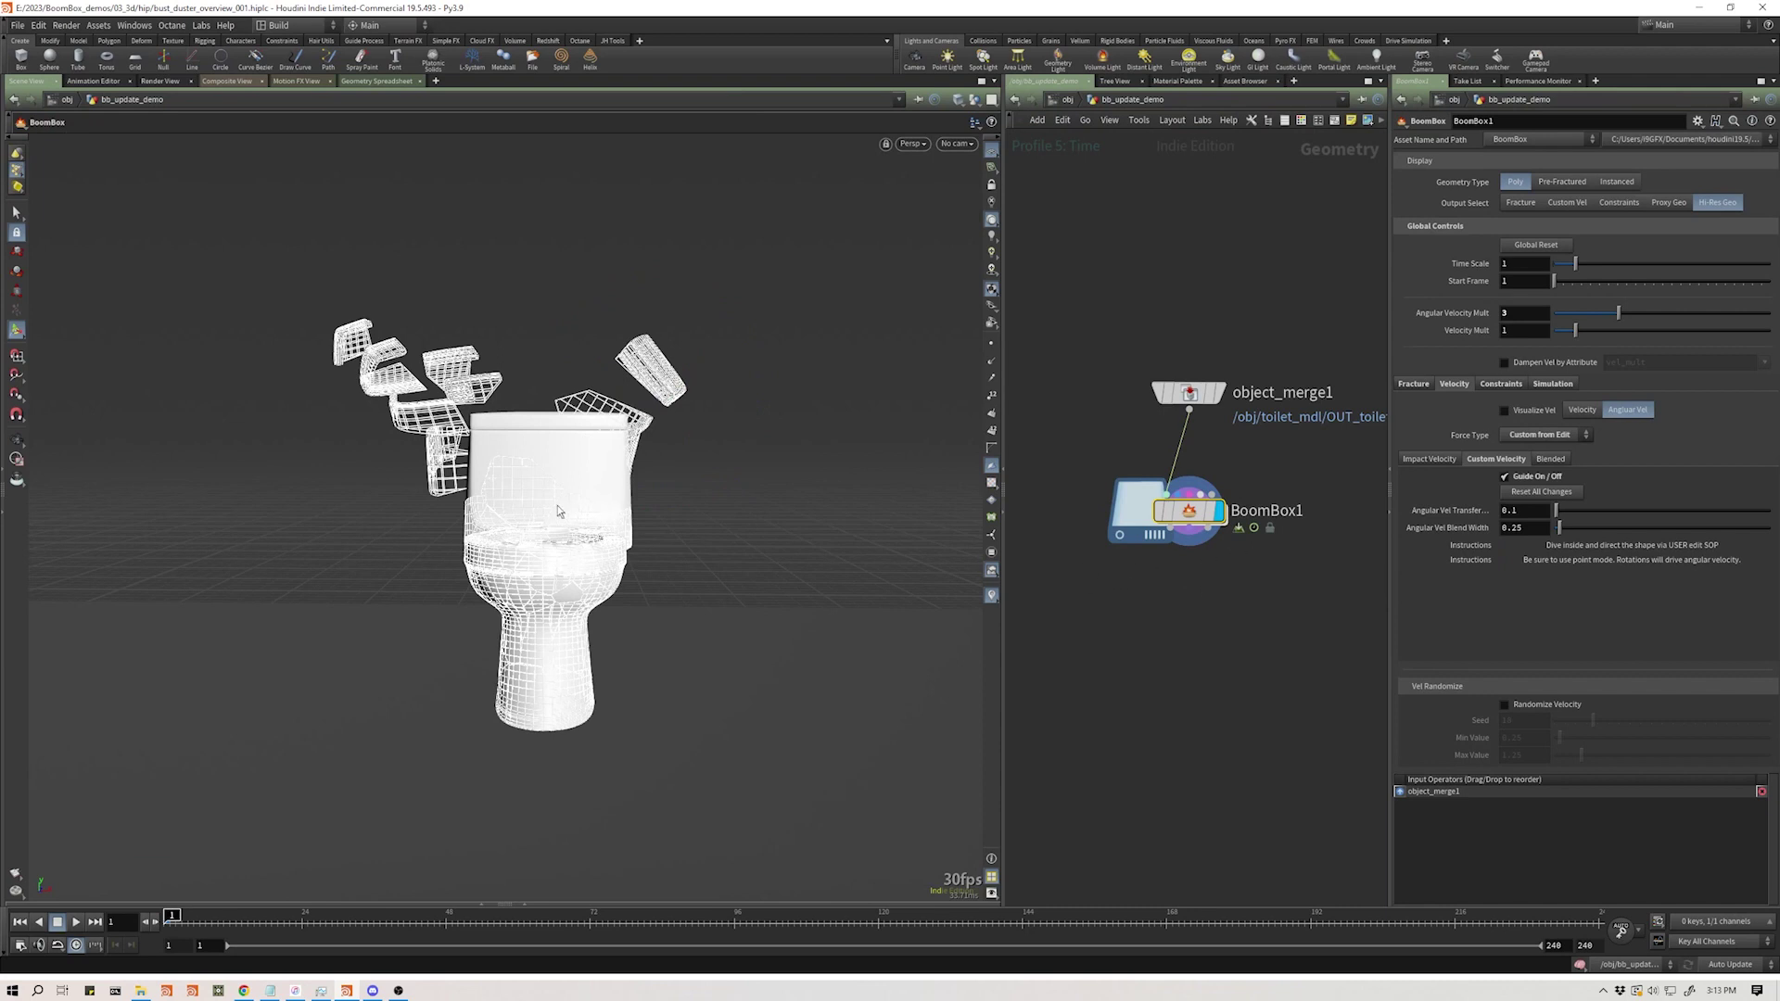
pyautogui.press('Up')
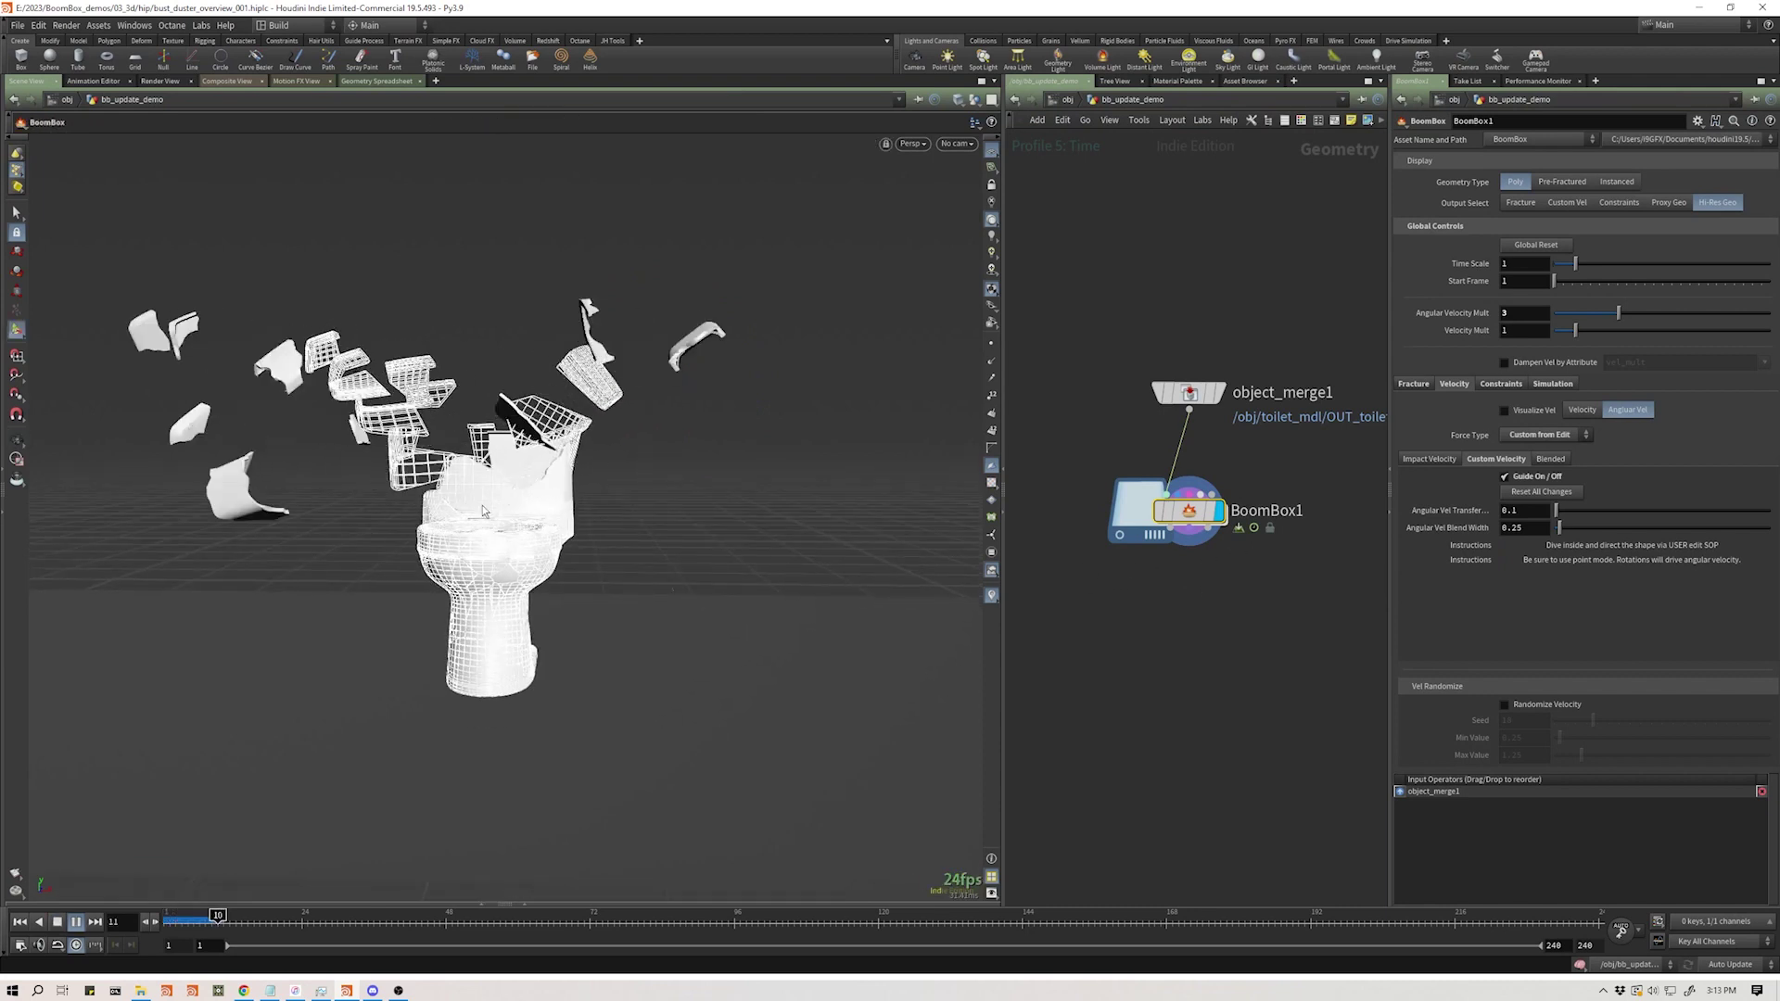
pyautogui.hotkey('ctrl', 'Up')
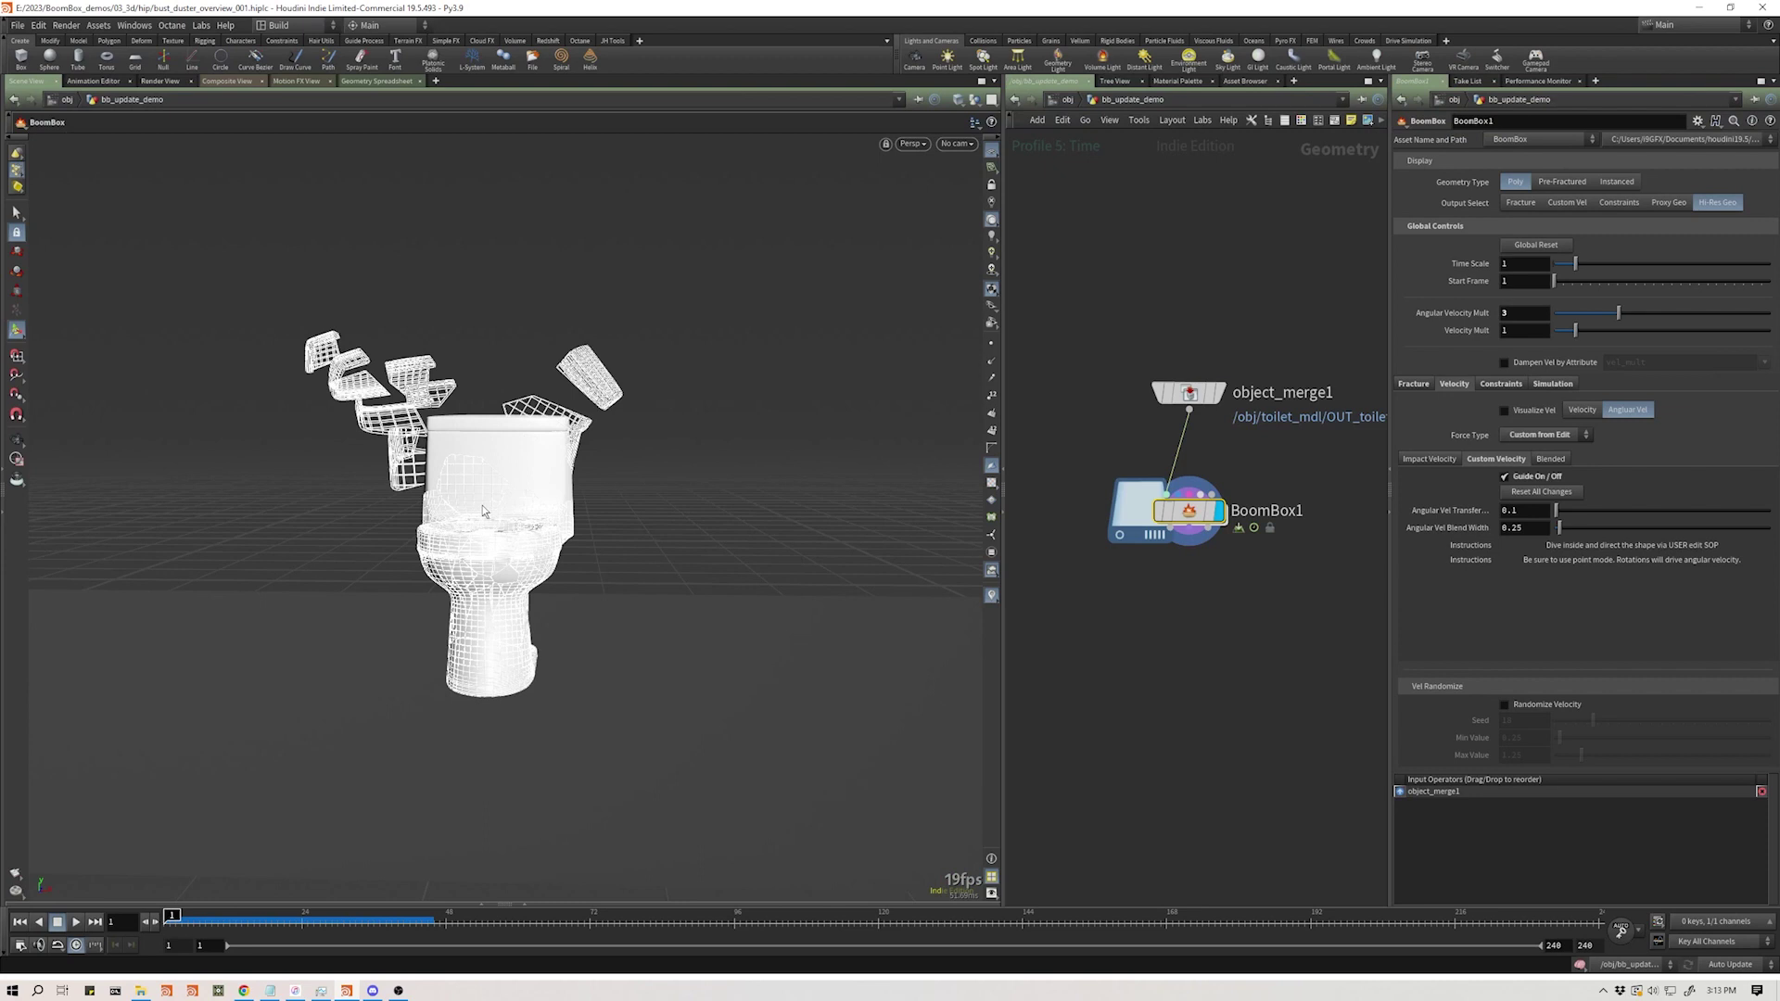
# - Replay the toilet's explosion repeatedly from a slightly rotated view and rewind to the first frame
pyautogui.press('Up')
pyautogui.hotkey('ctrl', 'Up')
pyautogui.keyDown('alt'); pyautogui.moveTo(576, 523); pyautogui.dragTo(583, 515); pyautogui.keyUp('alt')
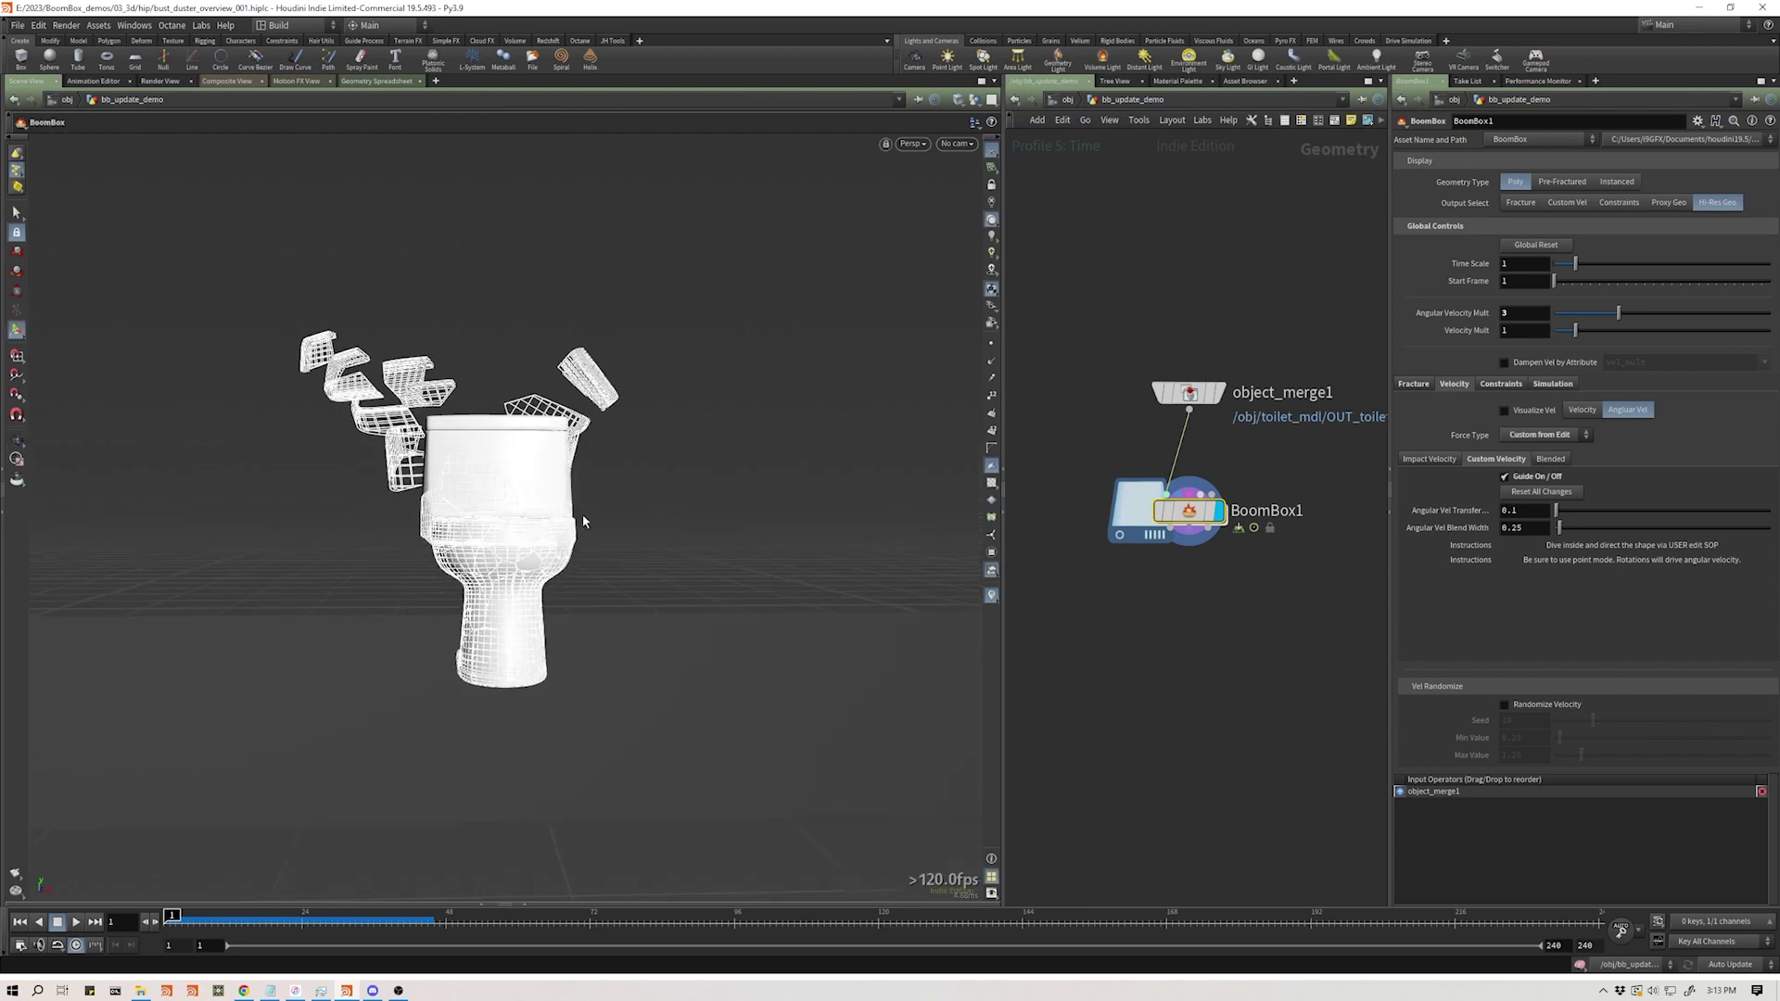
pyautogui.press('Up')
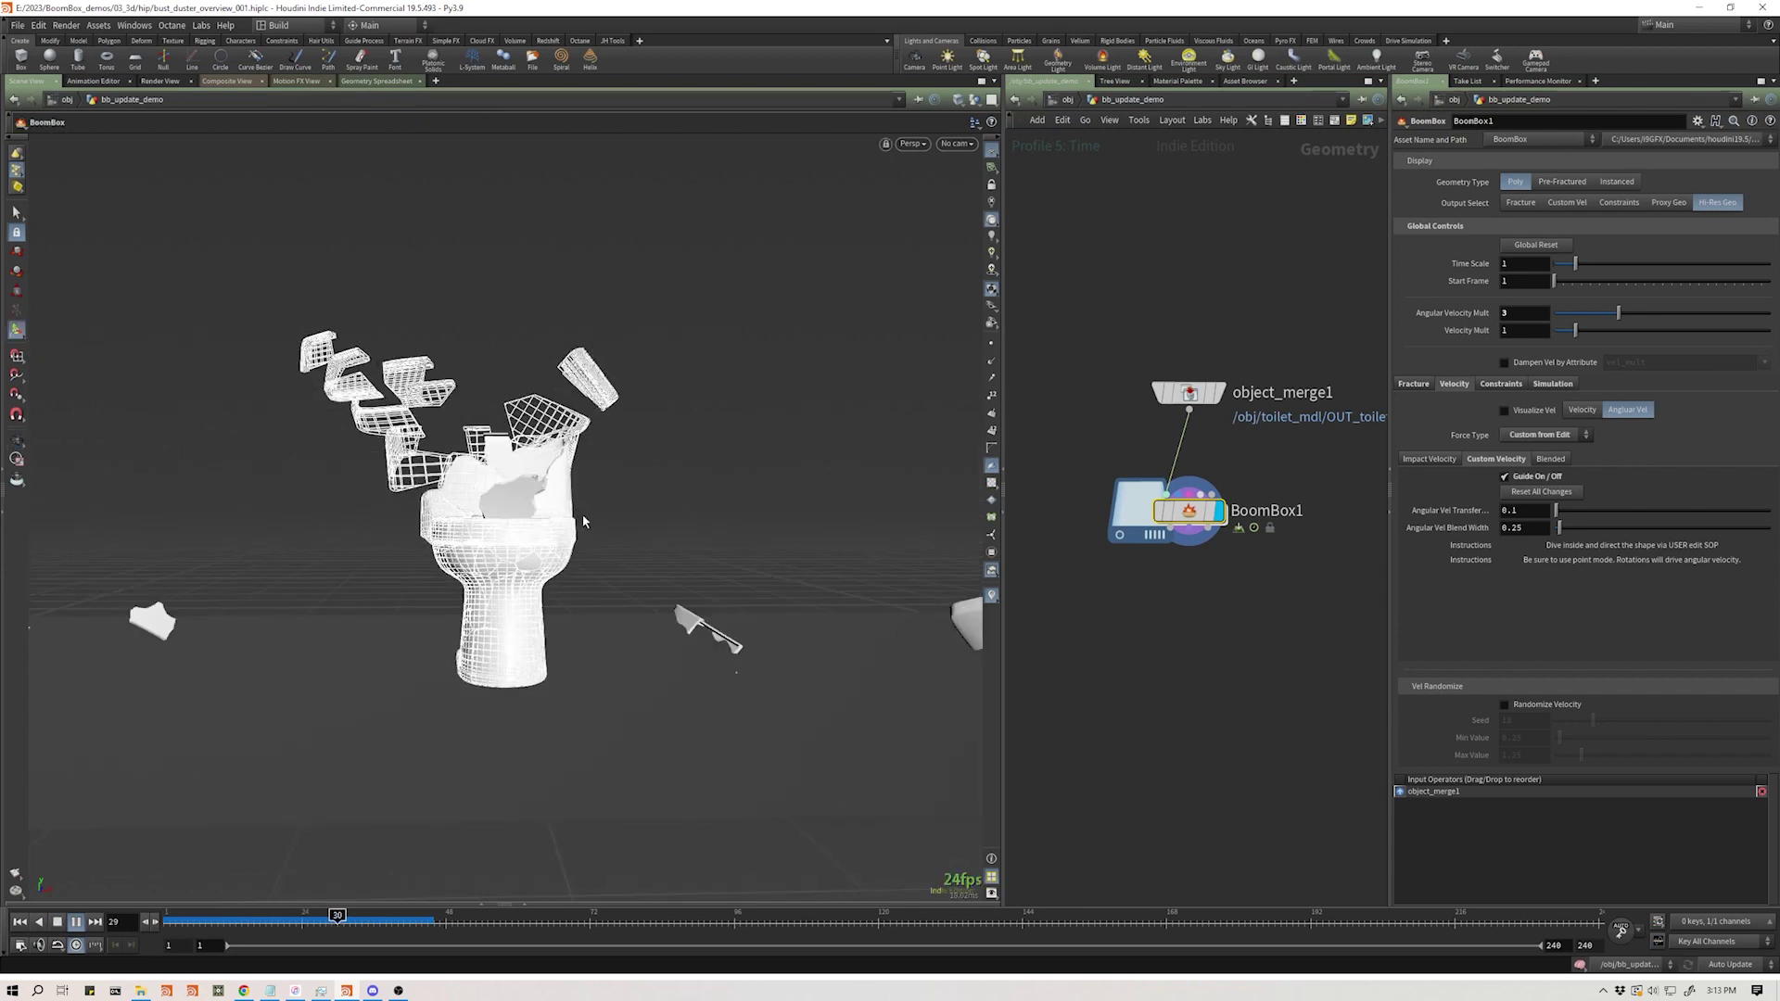
pyautogui.press('Up')
pyautogui.hotkey('ctrl', 'Up')
pyautogui.press('Up')
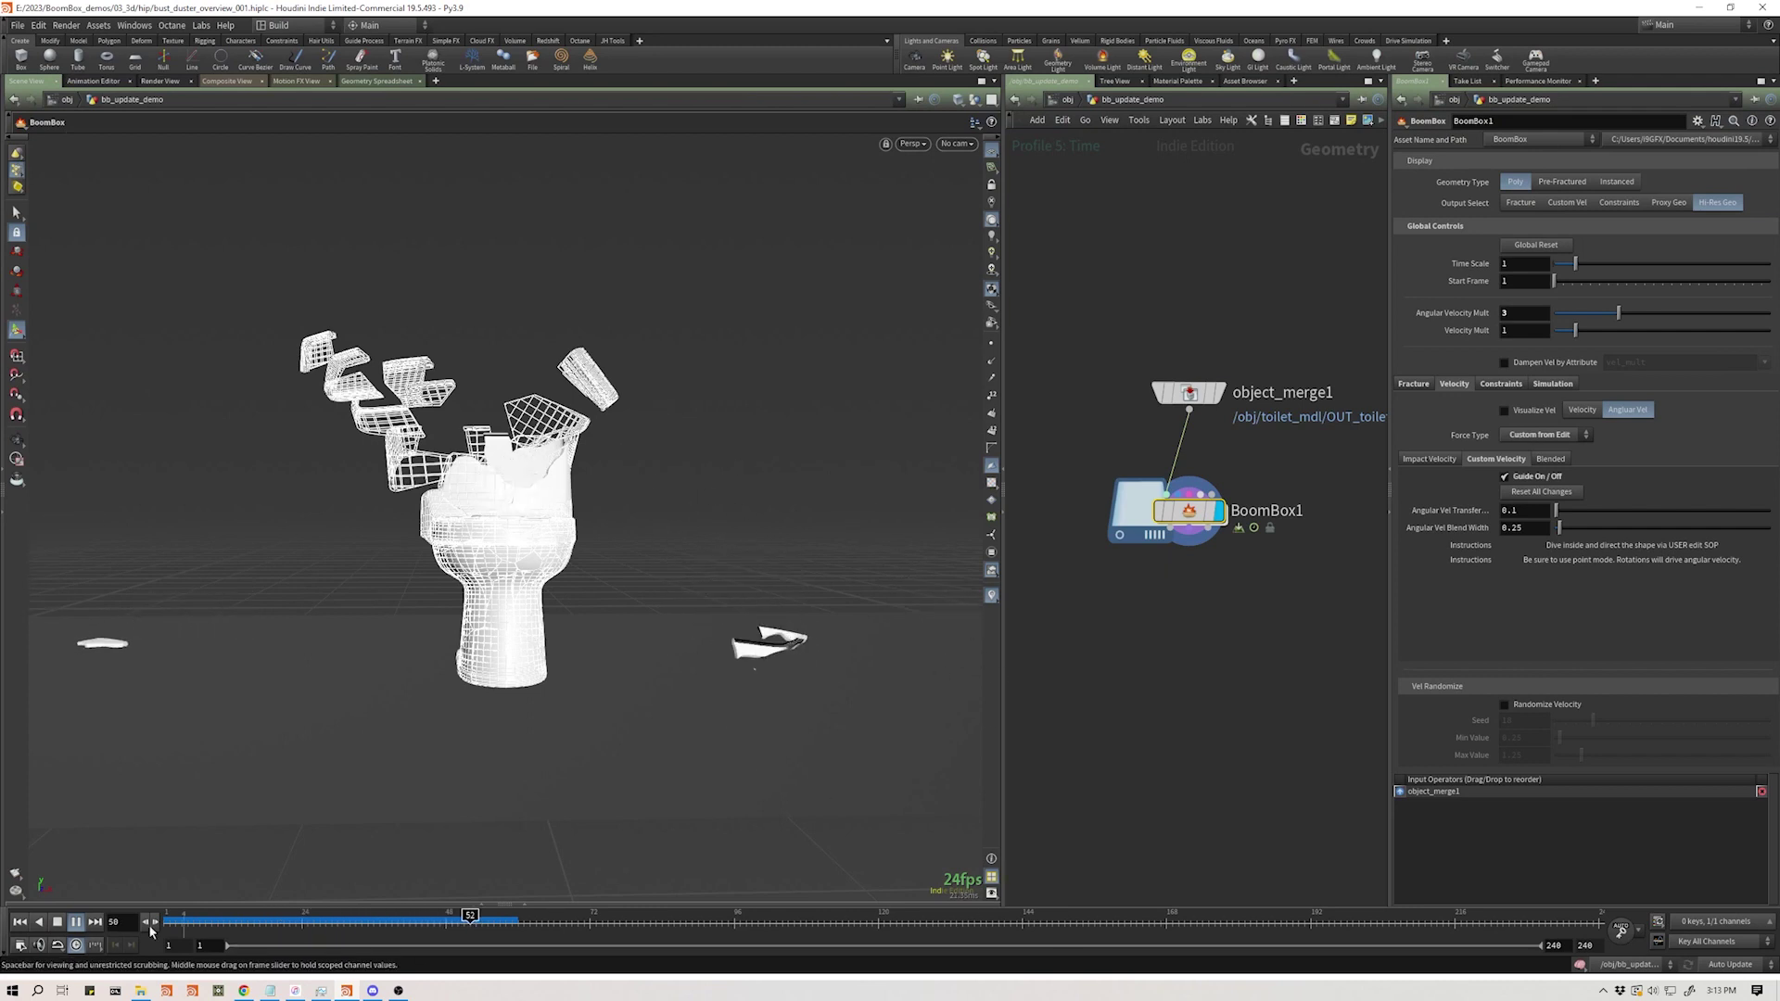
pyautogui.click(67, 925)
pyautogui.click(19, 922)
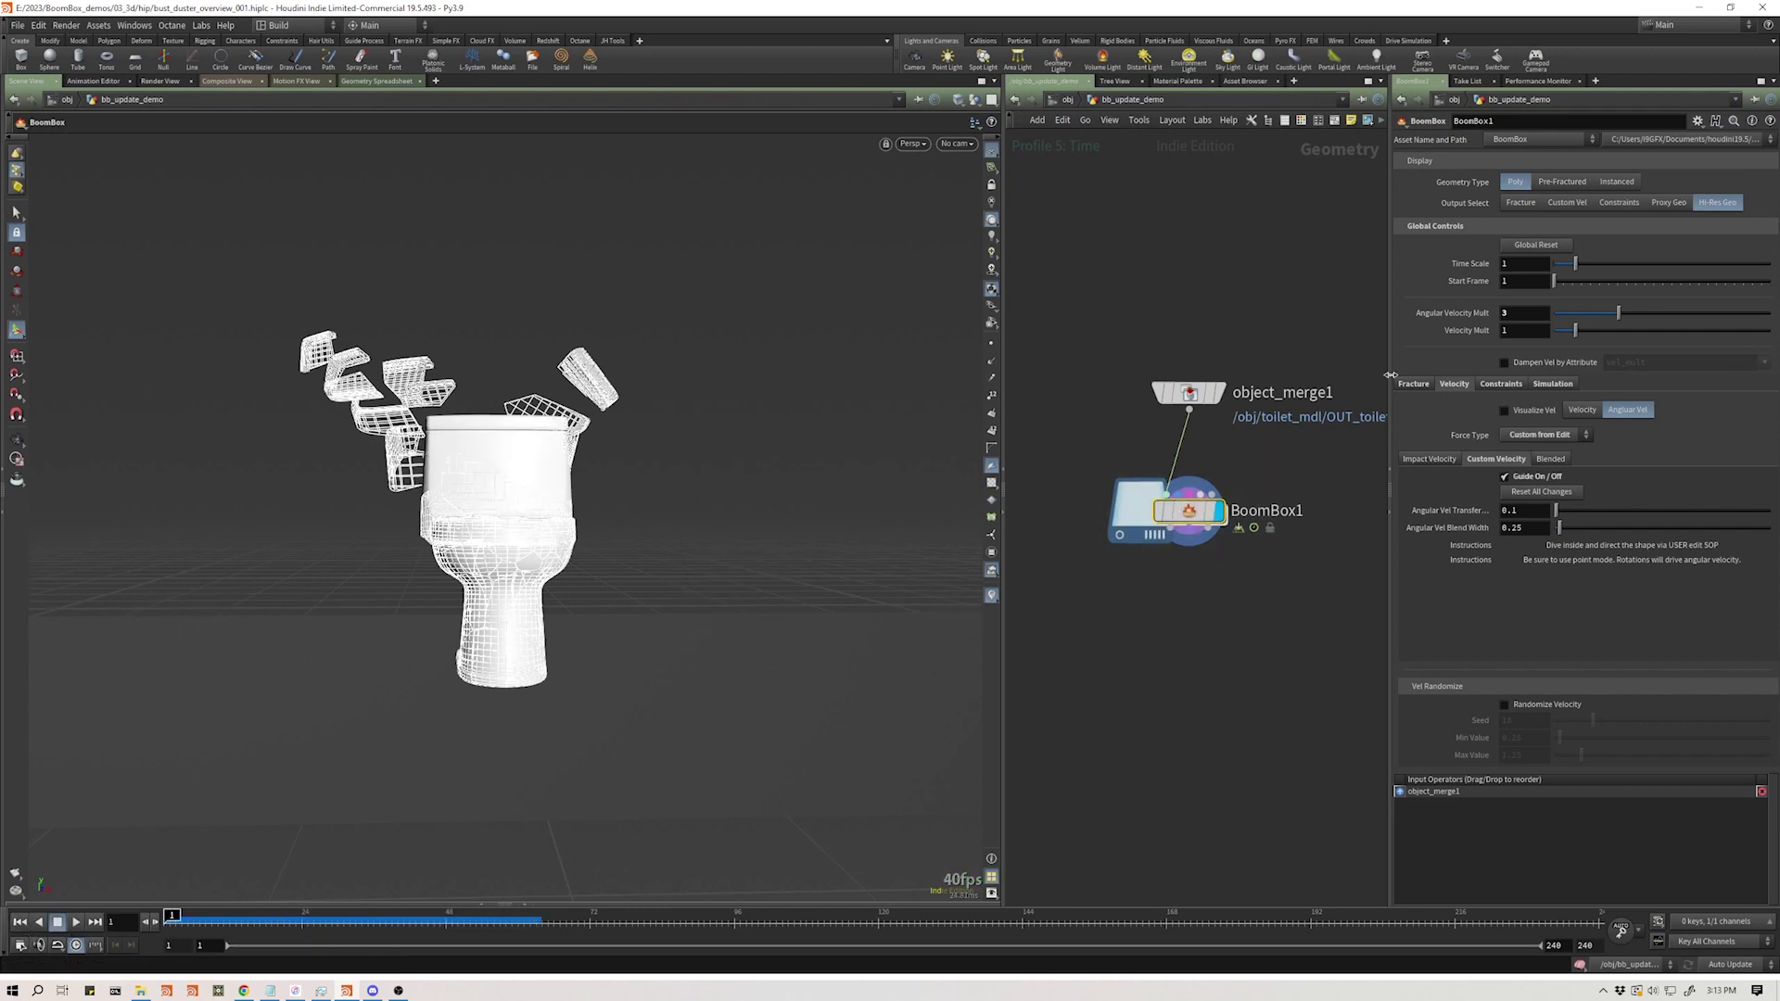
# - Reset BoomBox1's simulation, play it again, and rewind to the first frame
pyautogui.click(1553, 384)
pyautogui.click(1534, 419)
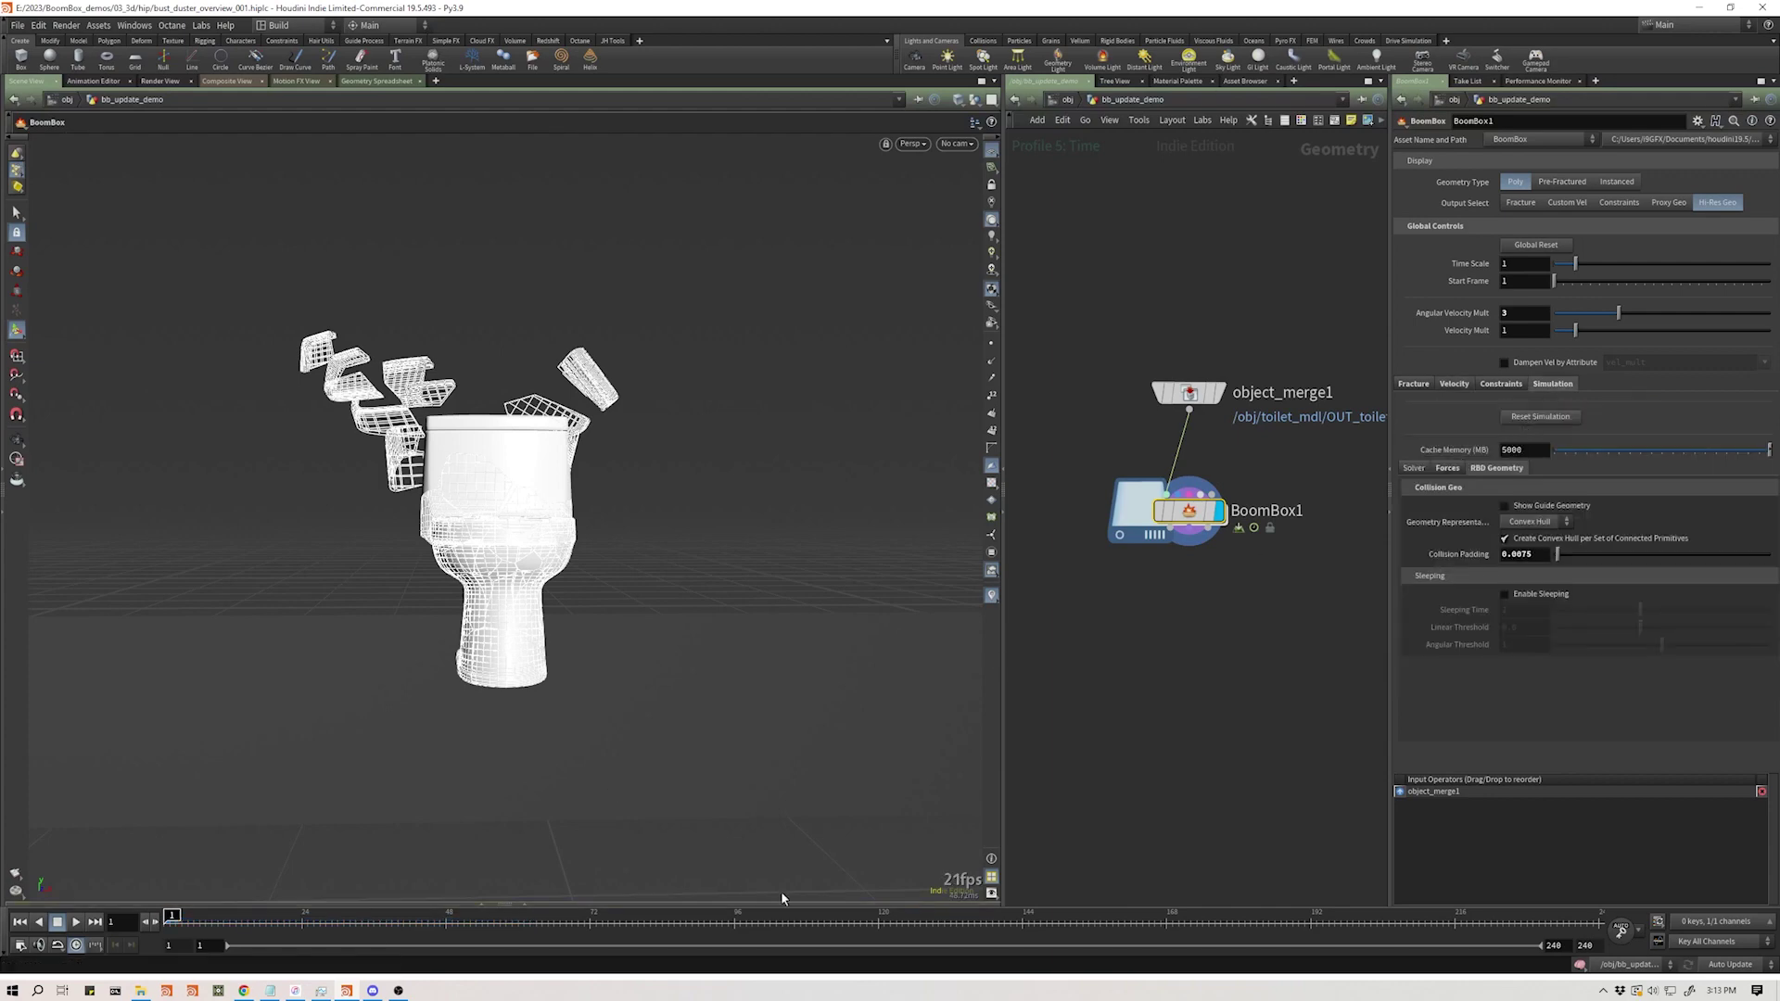
pyautogui.click(57, 924)
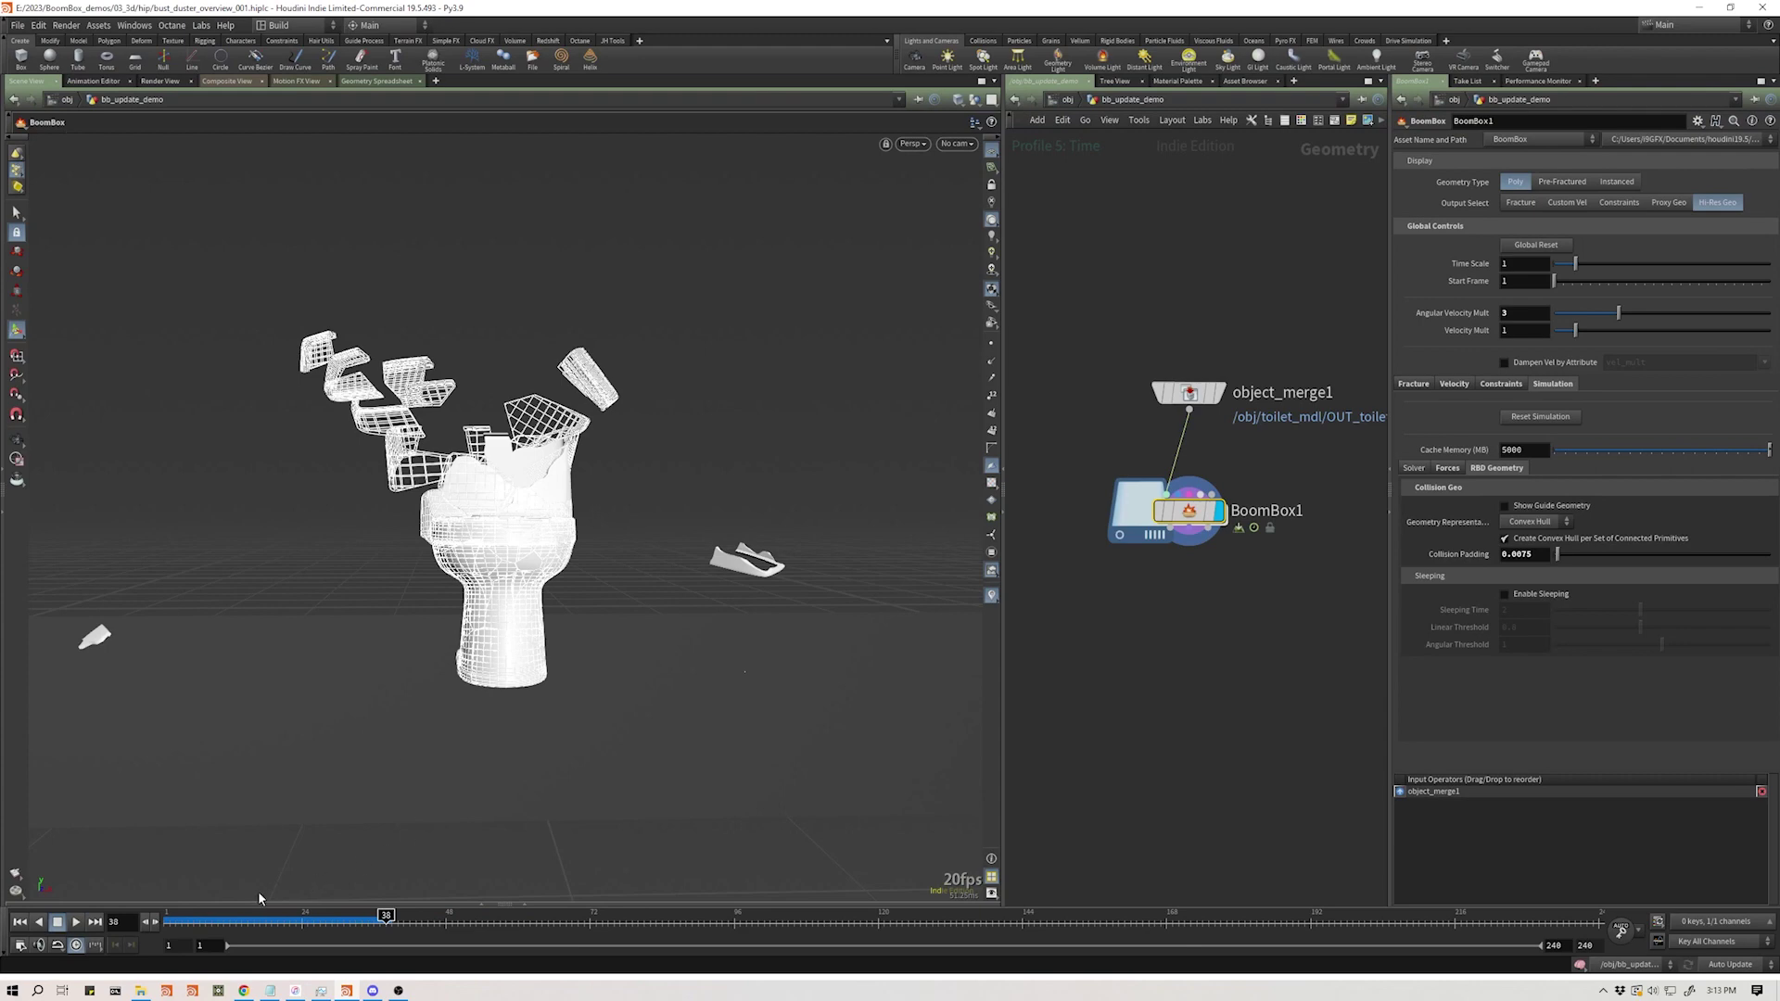
pyautogui.hotkey('ctrl', 'Up')
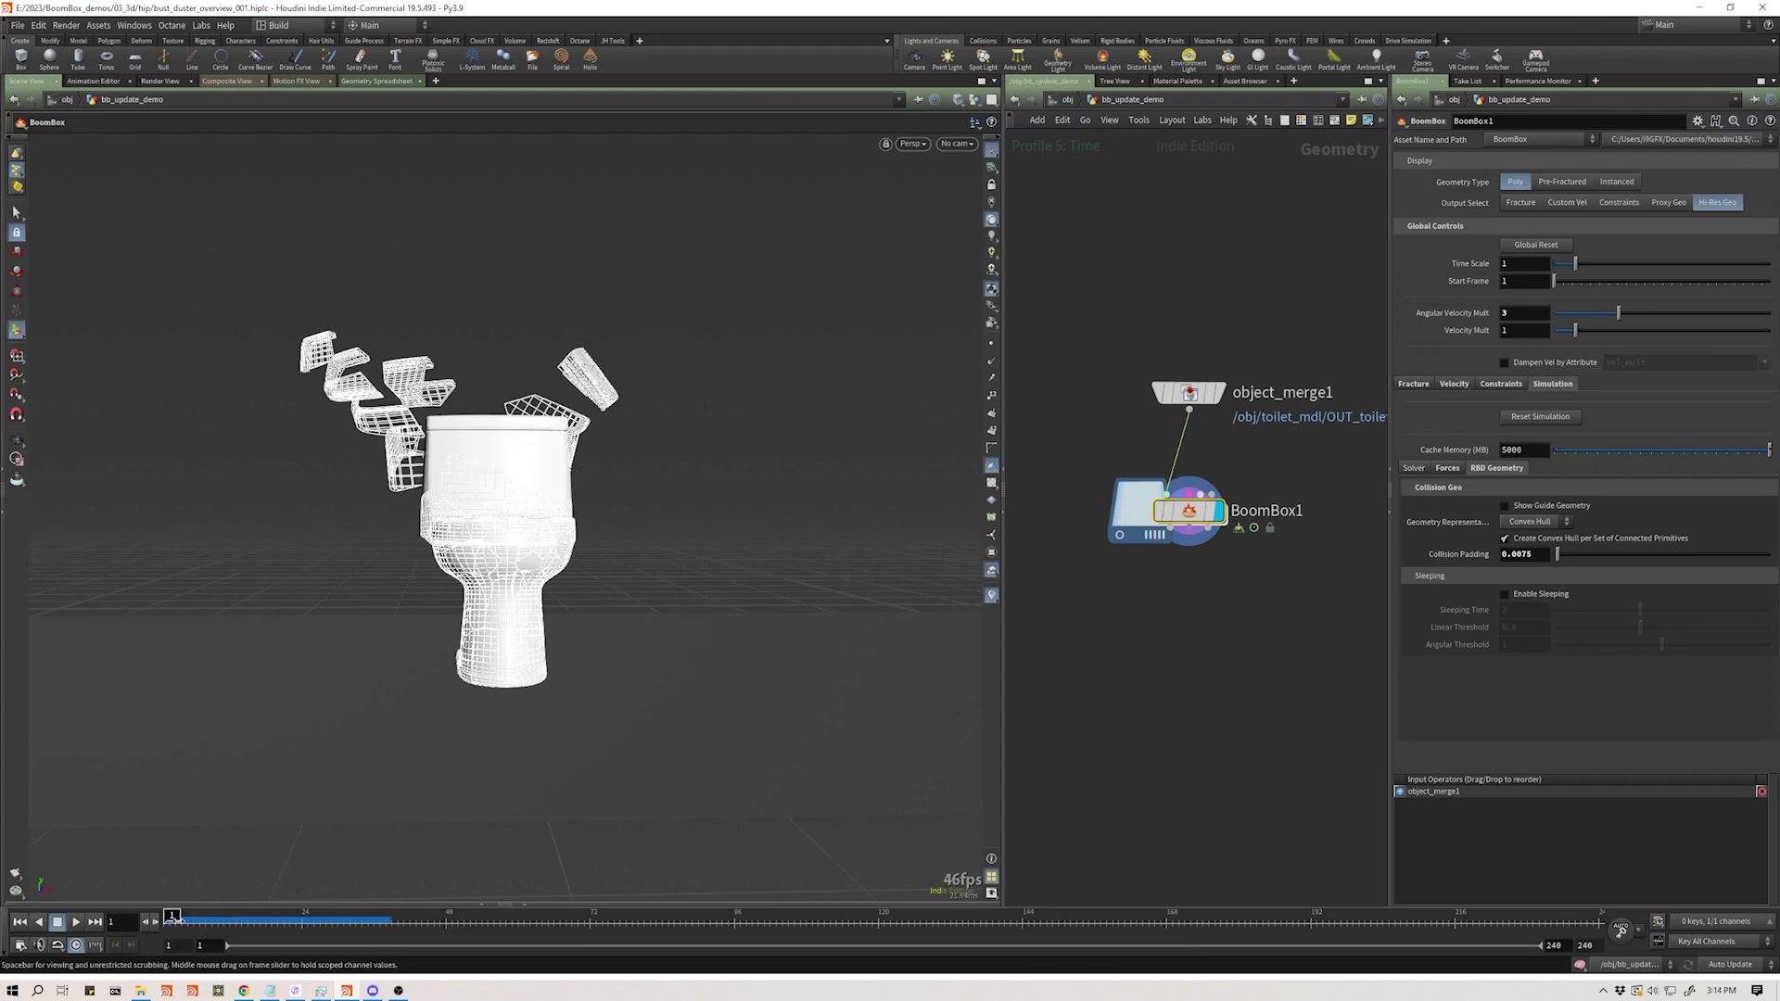
# - At frame 4, enable Visualize Vel on BoomBox1, turn off the custom velocity guide, and scrub back to frame 3
pyautogui.moveTo(174, 918)
pyautogui.mouseDown()
pyautogui.moveTo(343, 917)
pyautogui.moveTo(182, 915)
pyautogui.mouseUp()
pyautogui.click(1454, 383)
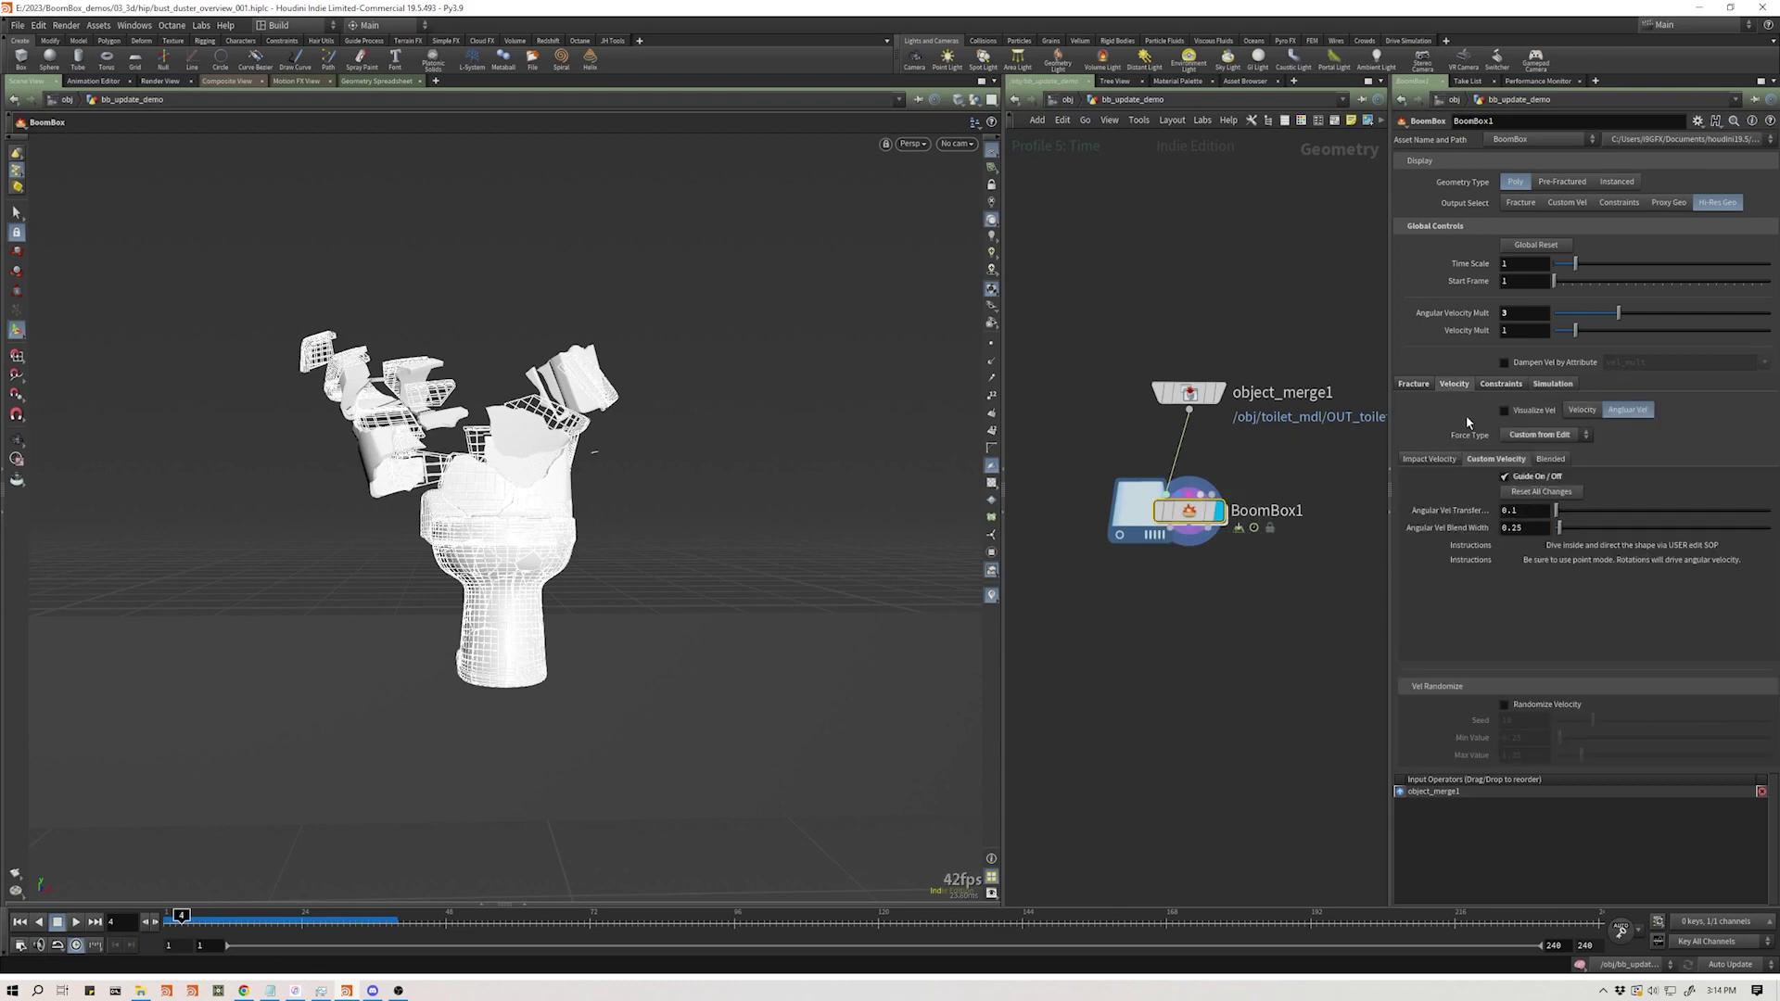
pyautogui.click(1528, 414)
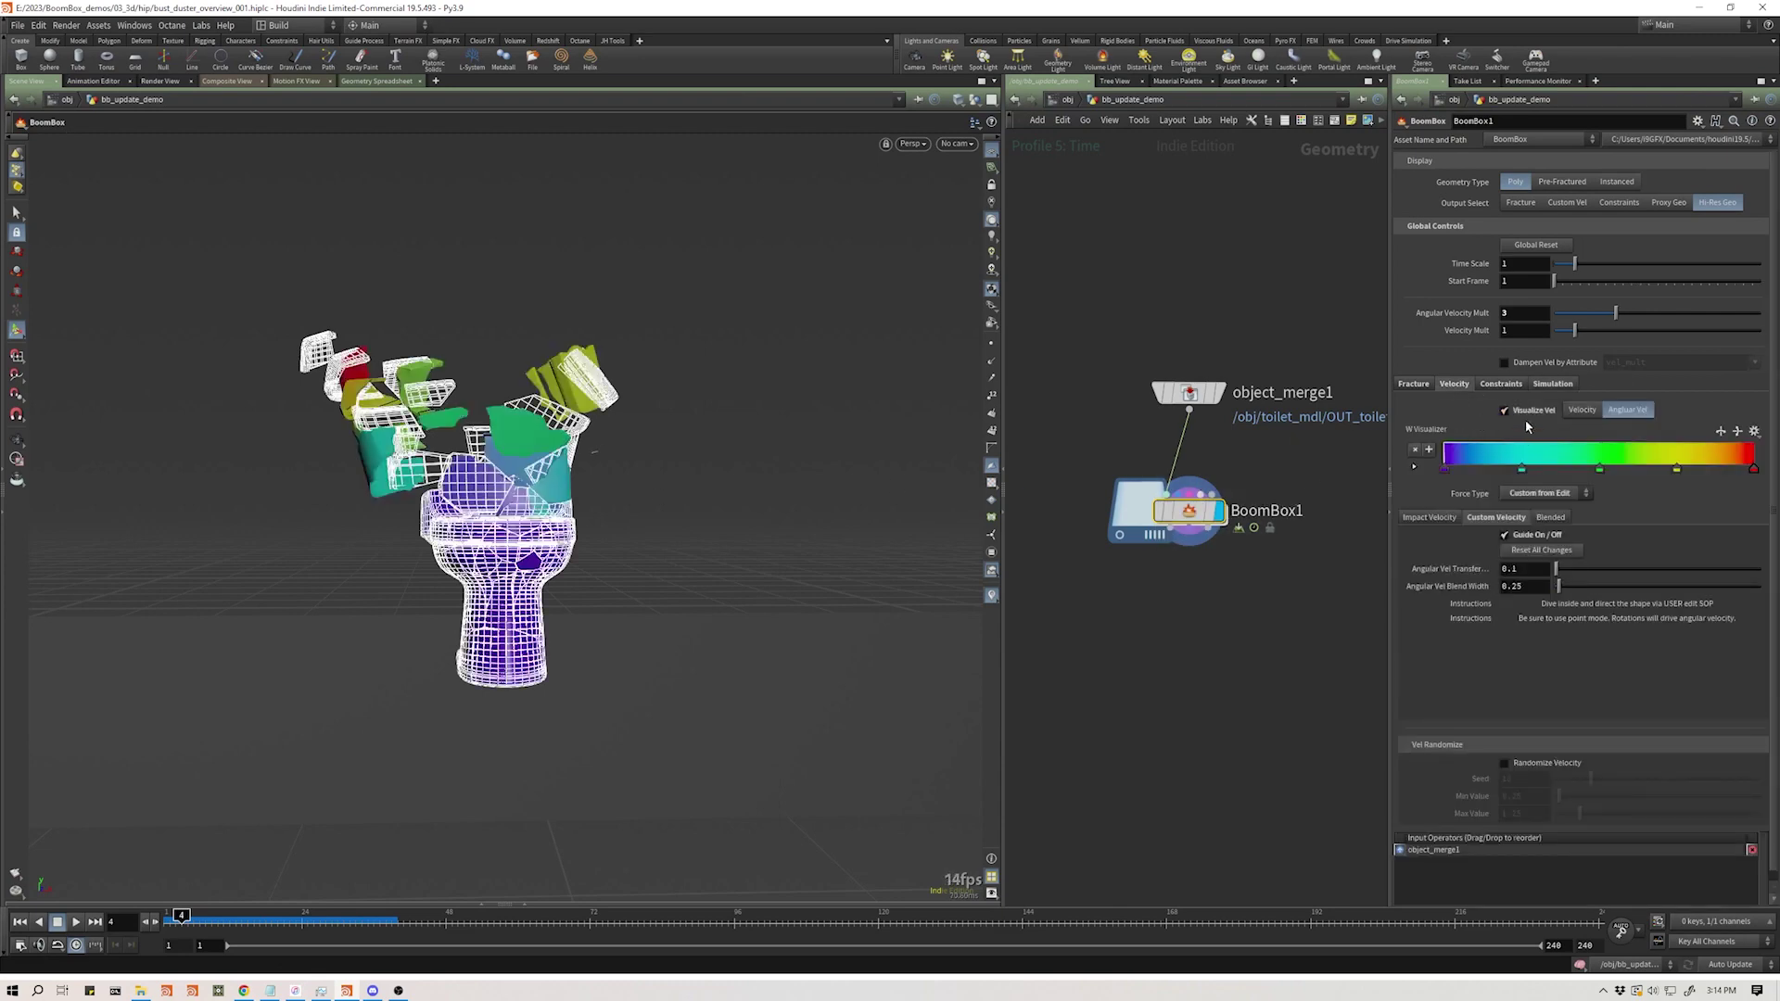
pyautogui.click(1505, 535)
pyautogui.press('Escape')
pyautogui.moveTo(520, 468); pyautogui.dragTo(568, 566)
pyautogui.moveTo(181, 915)
pyautogui.mouseDown()
pyautogui.moveTo(144, 920)
pyautogui.moveTo(238, 914)
pyautogui.moveTo(174, 916)
pyautogui.mouseUp()
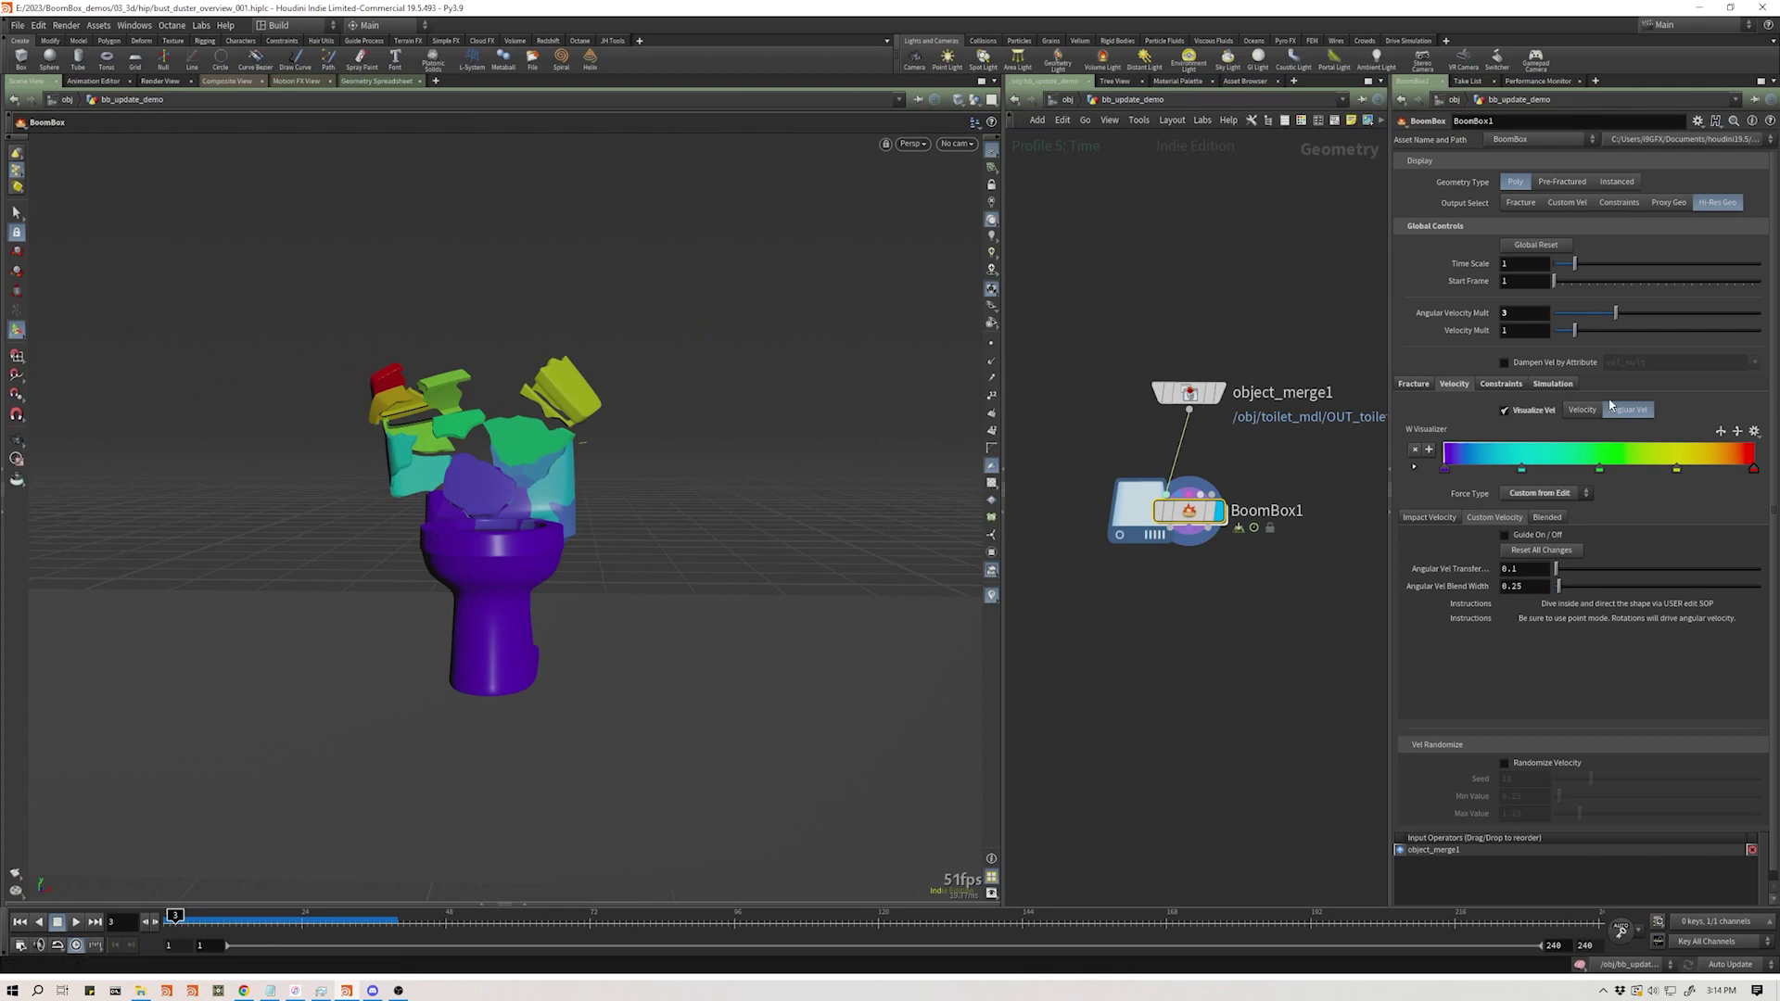
# - Switch the visualizer from angular velocity to Velocity and go back to frame 1
pyautogui.click(1583, 410)
pyautogui.moveTo(501, 517)
pyautogui.keyDown('alt'); pyautogui.mouseDown()
pyautogui.moveTo(751, 528)
pyautogui.moveTo(501, 533)
pyautogui.mouseUp(); pyautogui.keyUp('alt')
pyautogui.press('Return')
pyautogui.moveTo(174, 917)
pyautogui.mouseDown()
pyautogui.moveTo(319, 927)
pyautogui.moveTo(169, 917)
pyautogui.mouseUp()
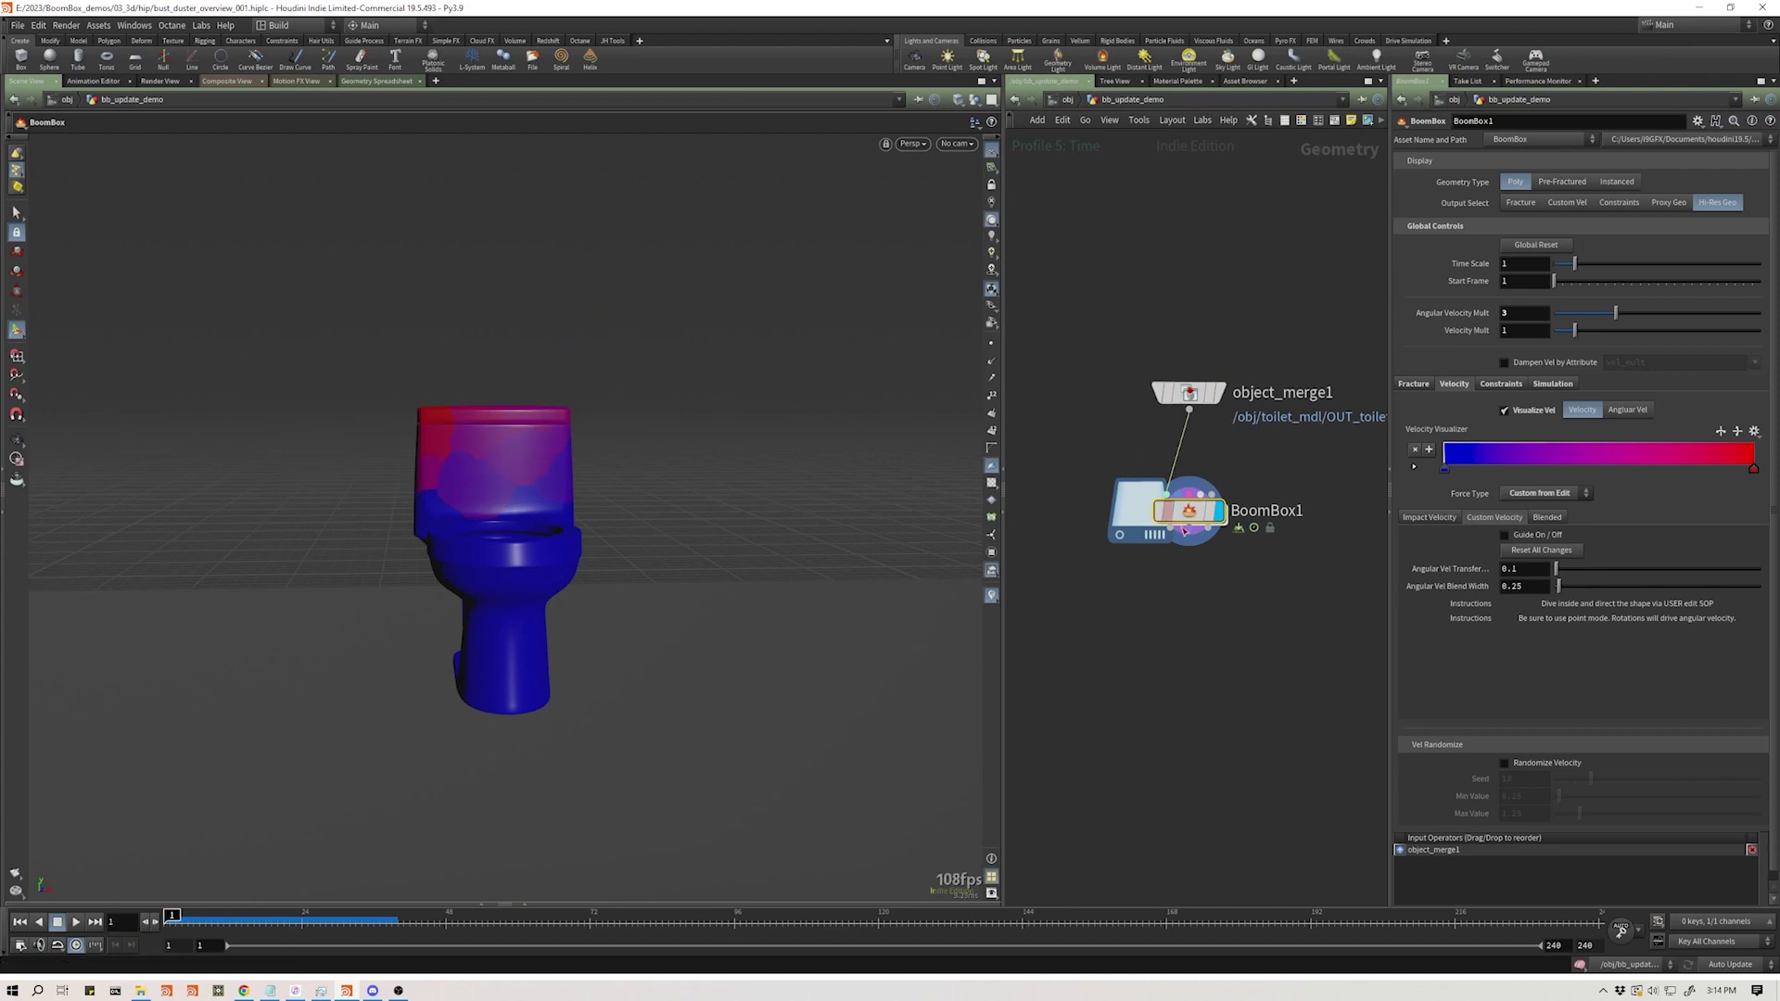
# - Enable Randomize Velocity on BoomBox1 and scrub through the opening frames
pyautogui.scroll(-1, 1474, 640)
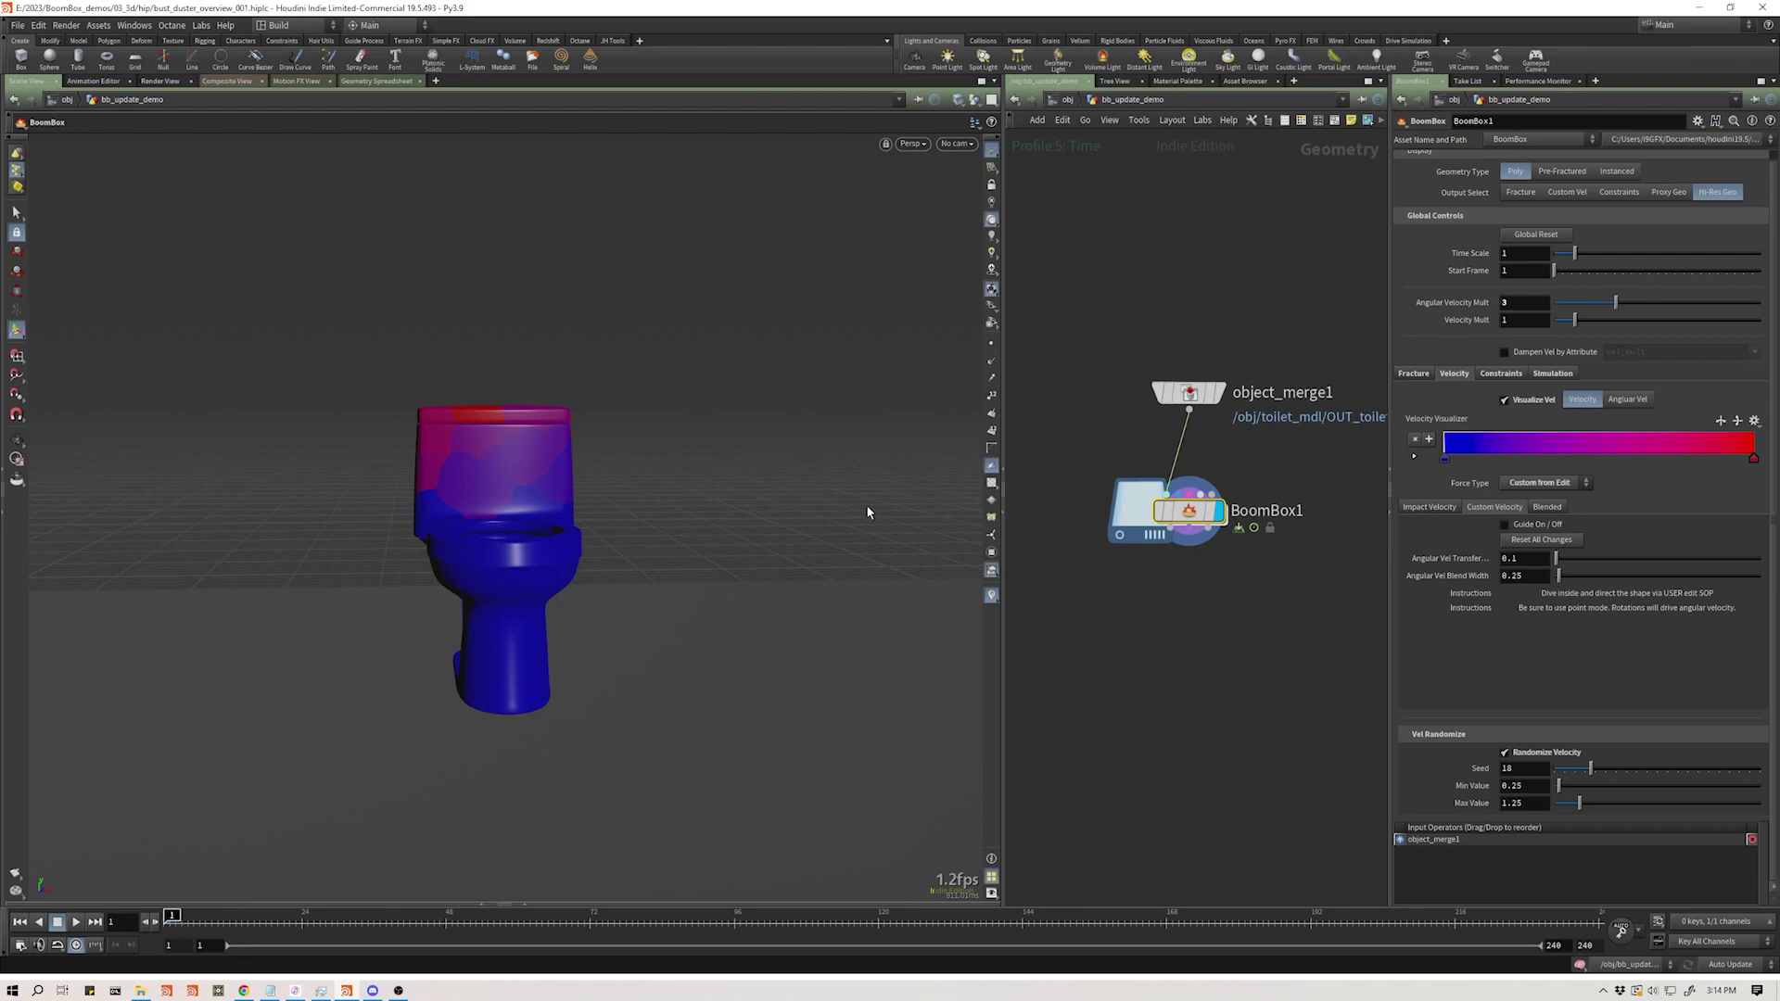
pyautogui.moveTo(170, 919)
pyautogui.mouseDown()
pyautogui.moveTo(201, 919)
pyautogui.moveTo(167, 919)
pyautogui.mouseUp()
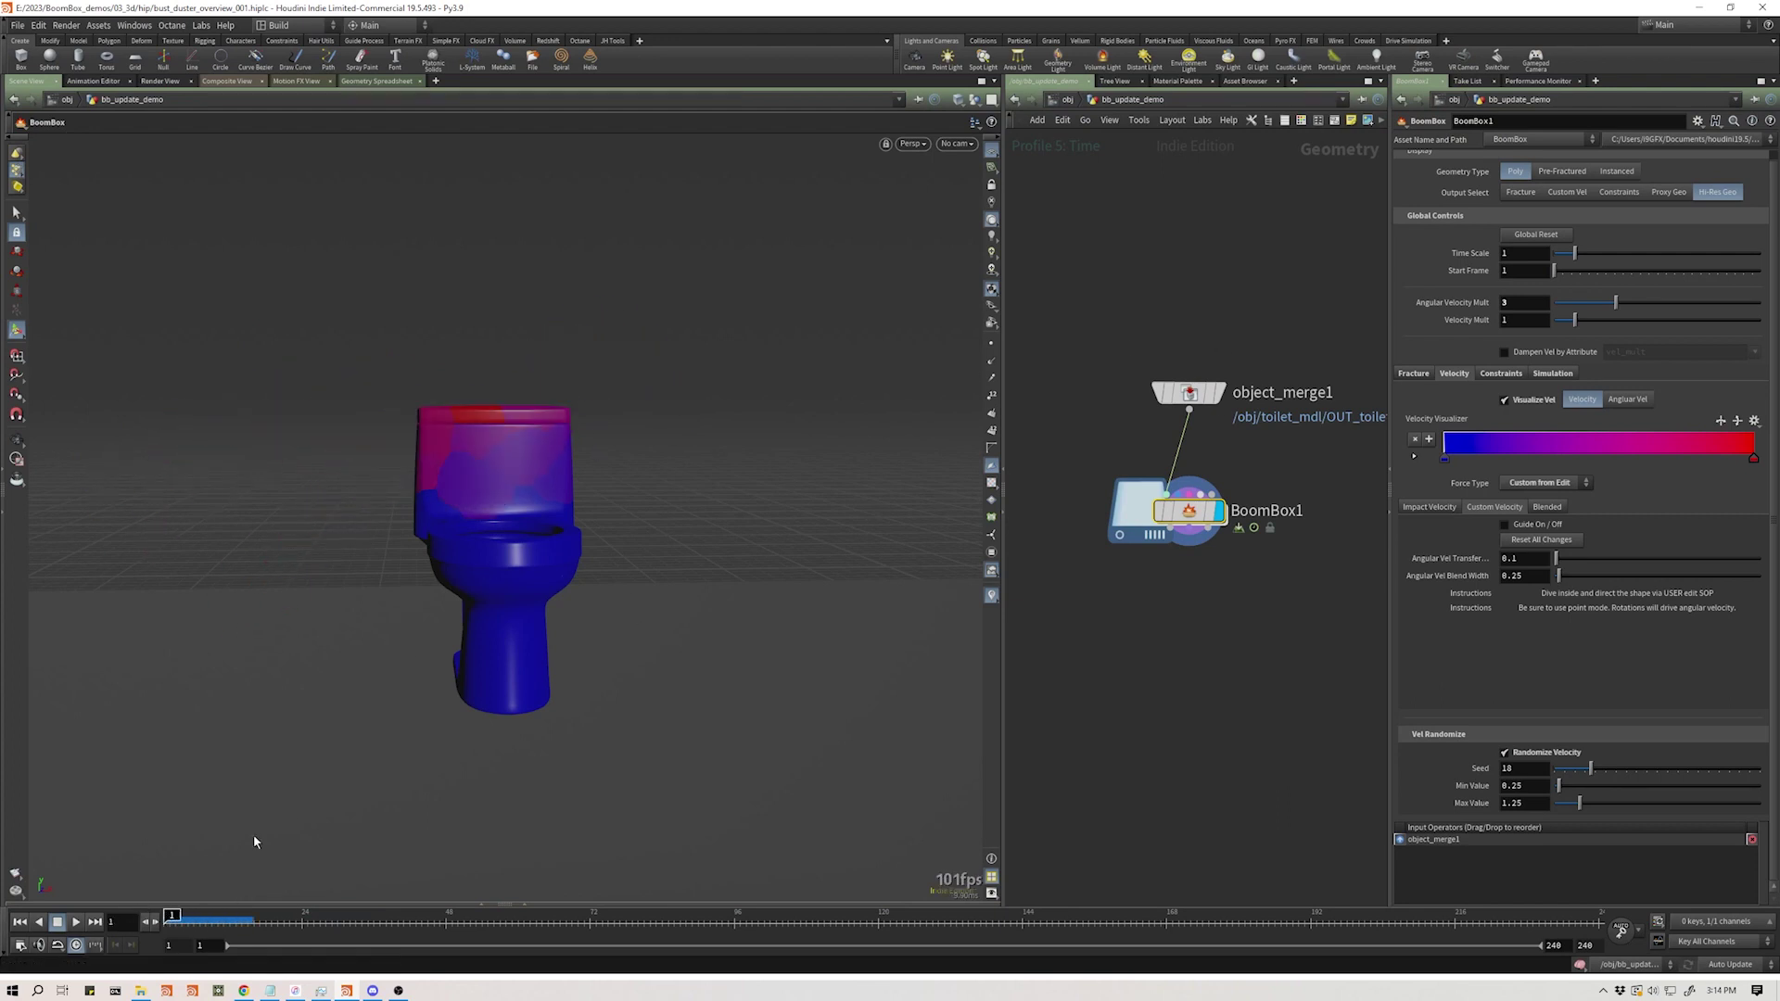
pyautogui.click(1415, 373)
pyautogui.click(1455, 374)
# - Try the From Impact force type and set the velocity randomization seed to 23
pyautogui.click(1544, 483)
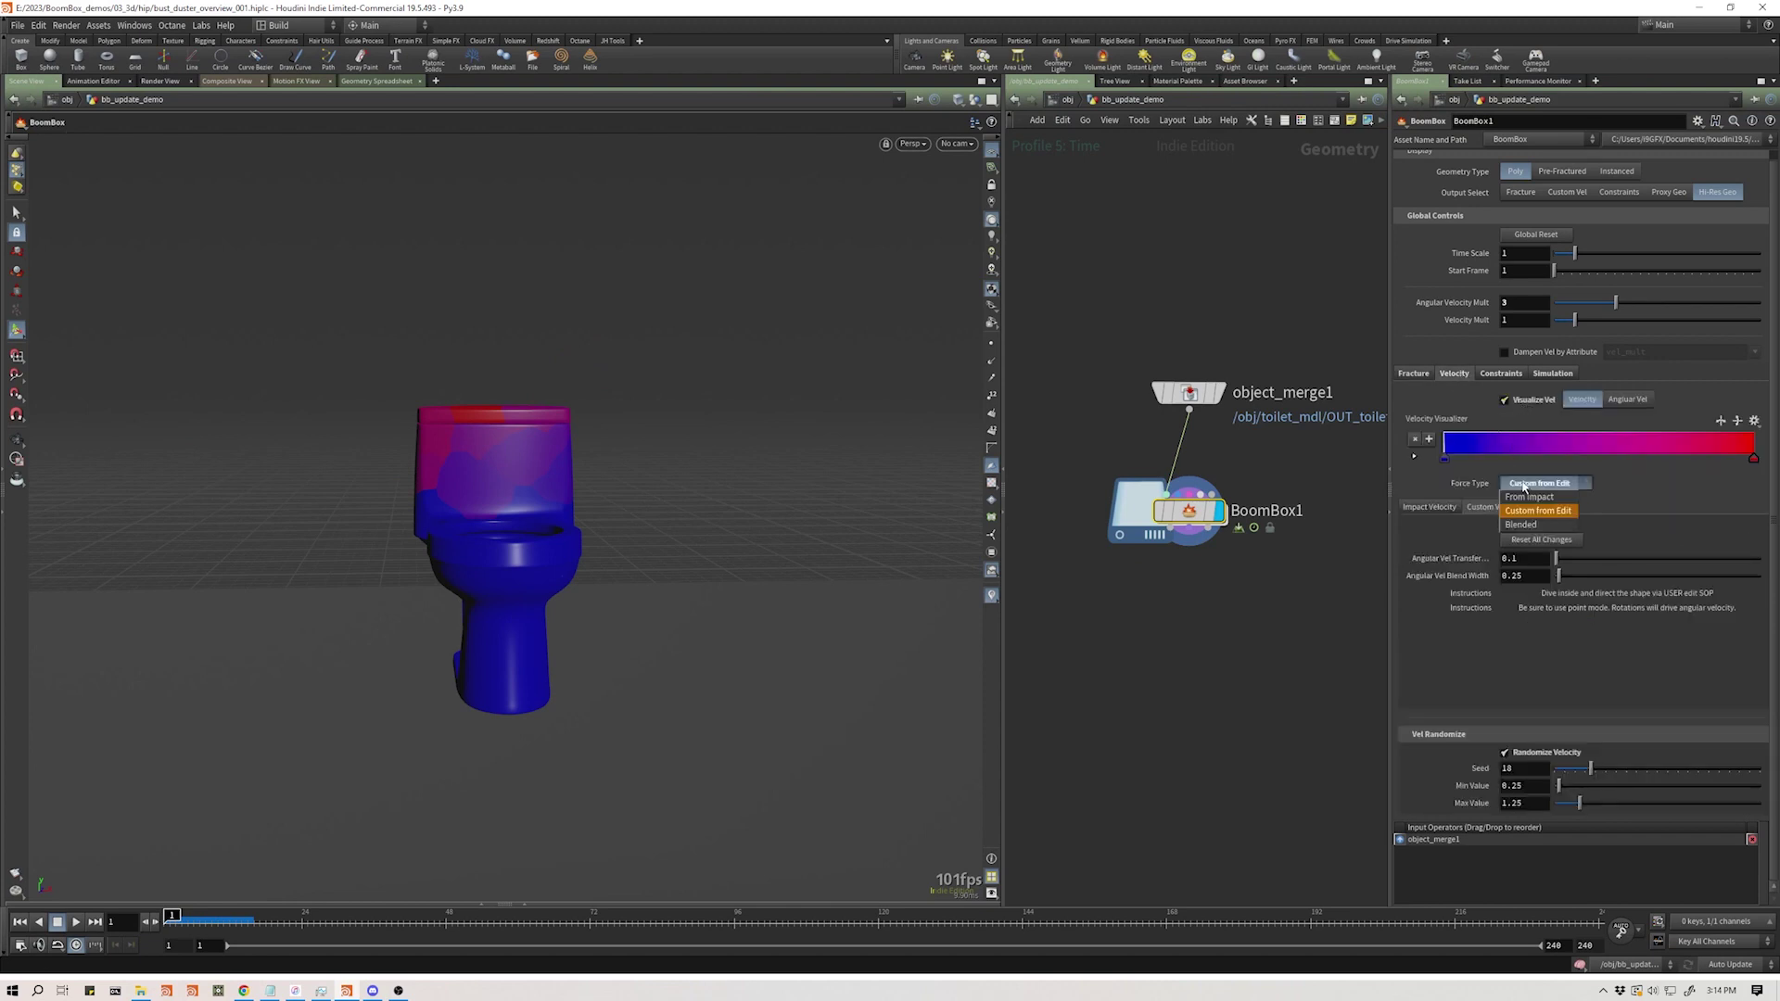
pyautogui.click(1534, 510)
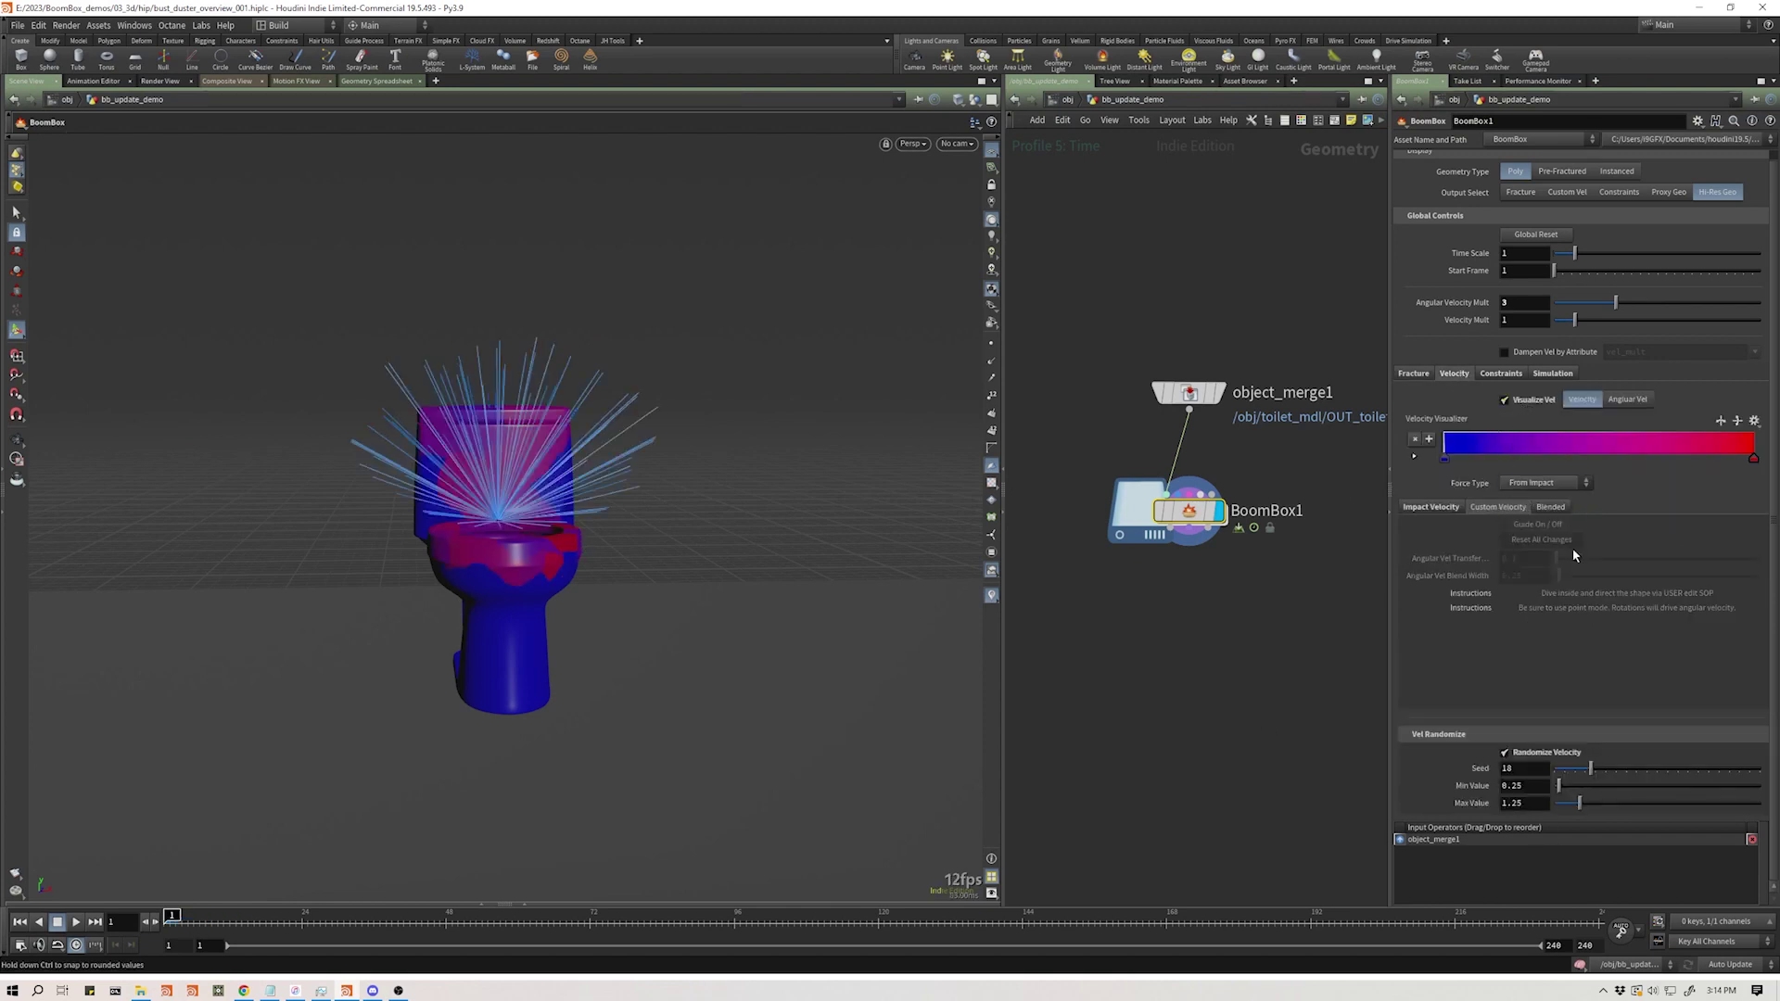
pyautogui.moveTo(1588, 774); pyautogui.dragTo(1513, 774)
pyautogui.click(1513, 772)
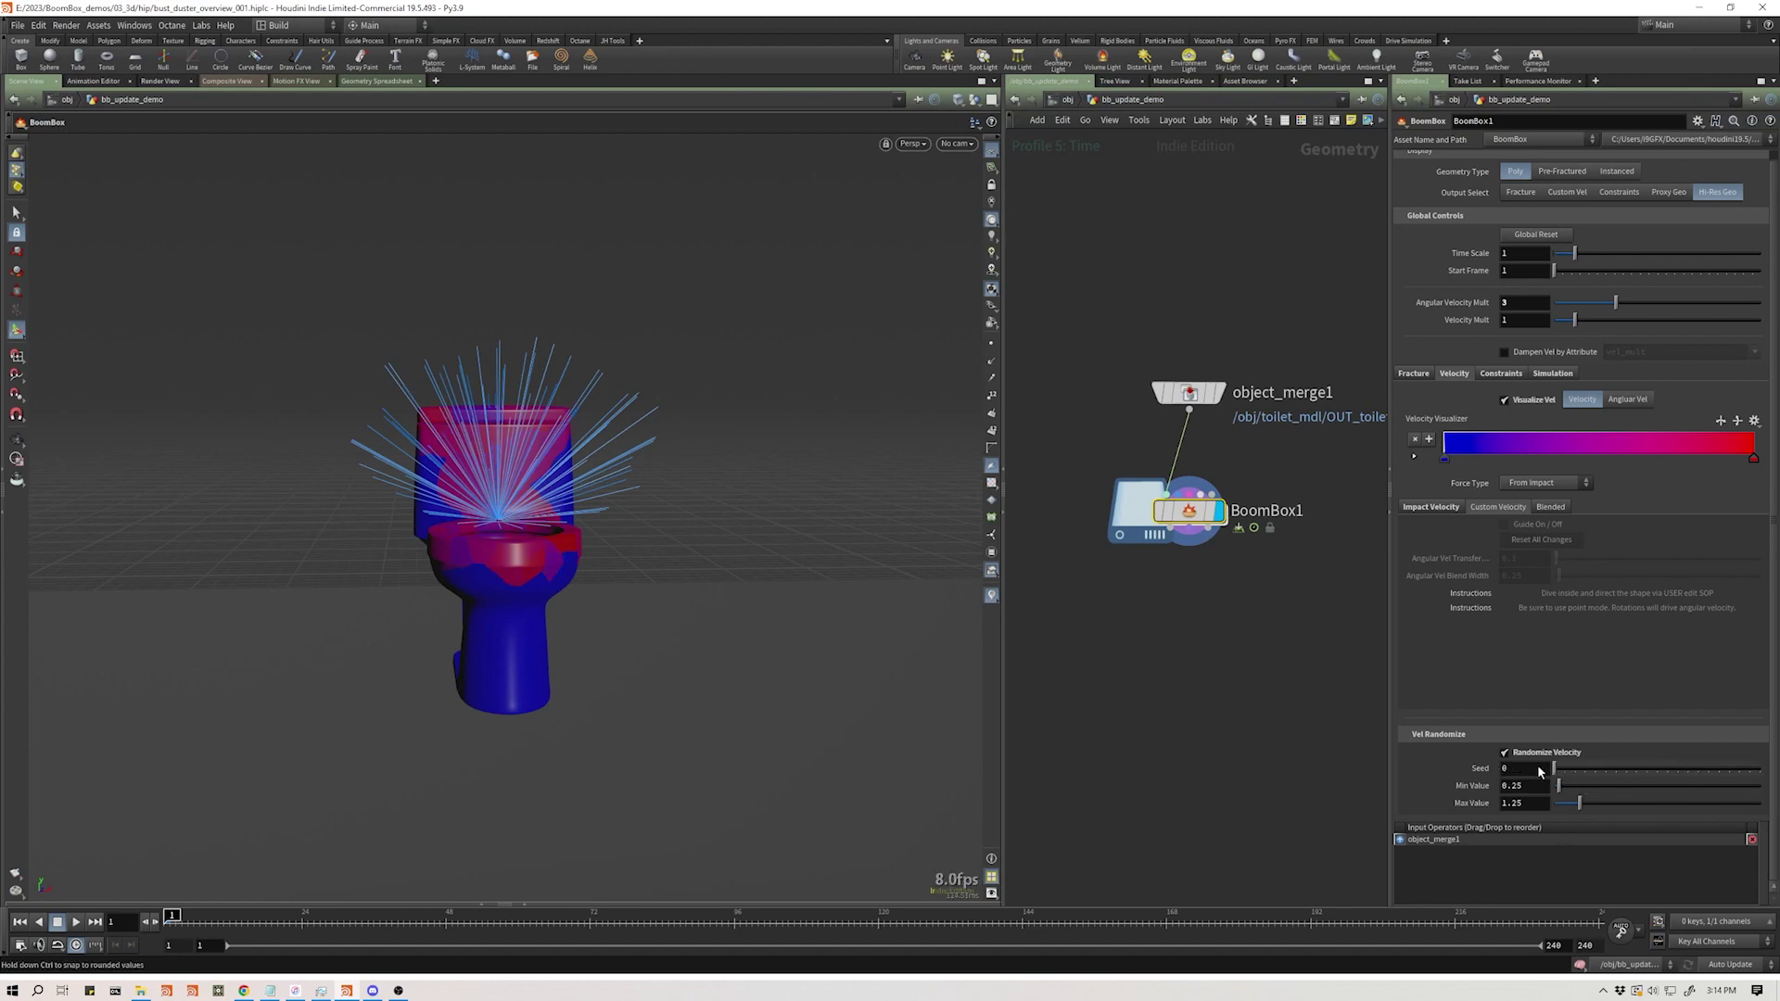
pyautogui.write('23')
pyautogui.press('Return')
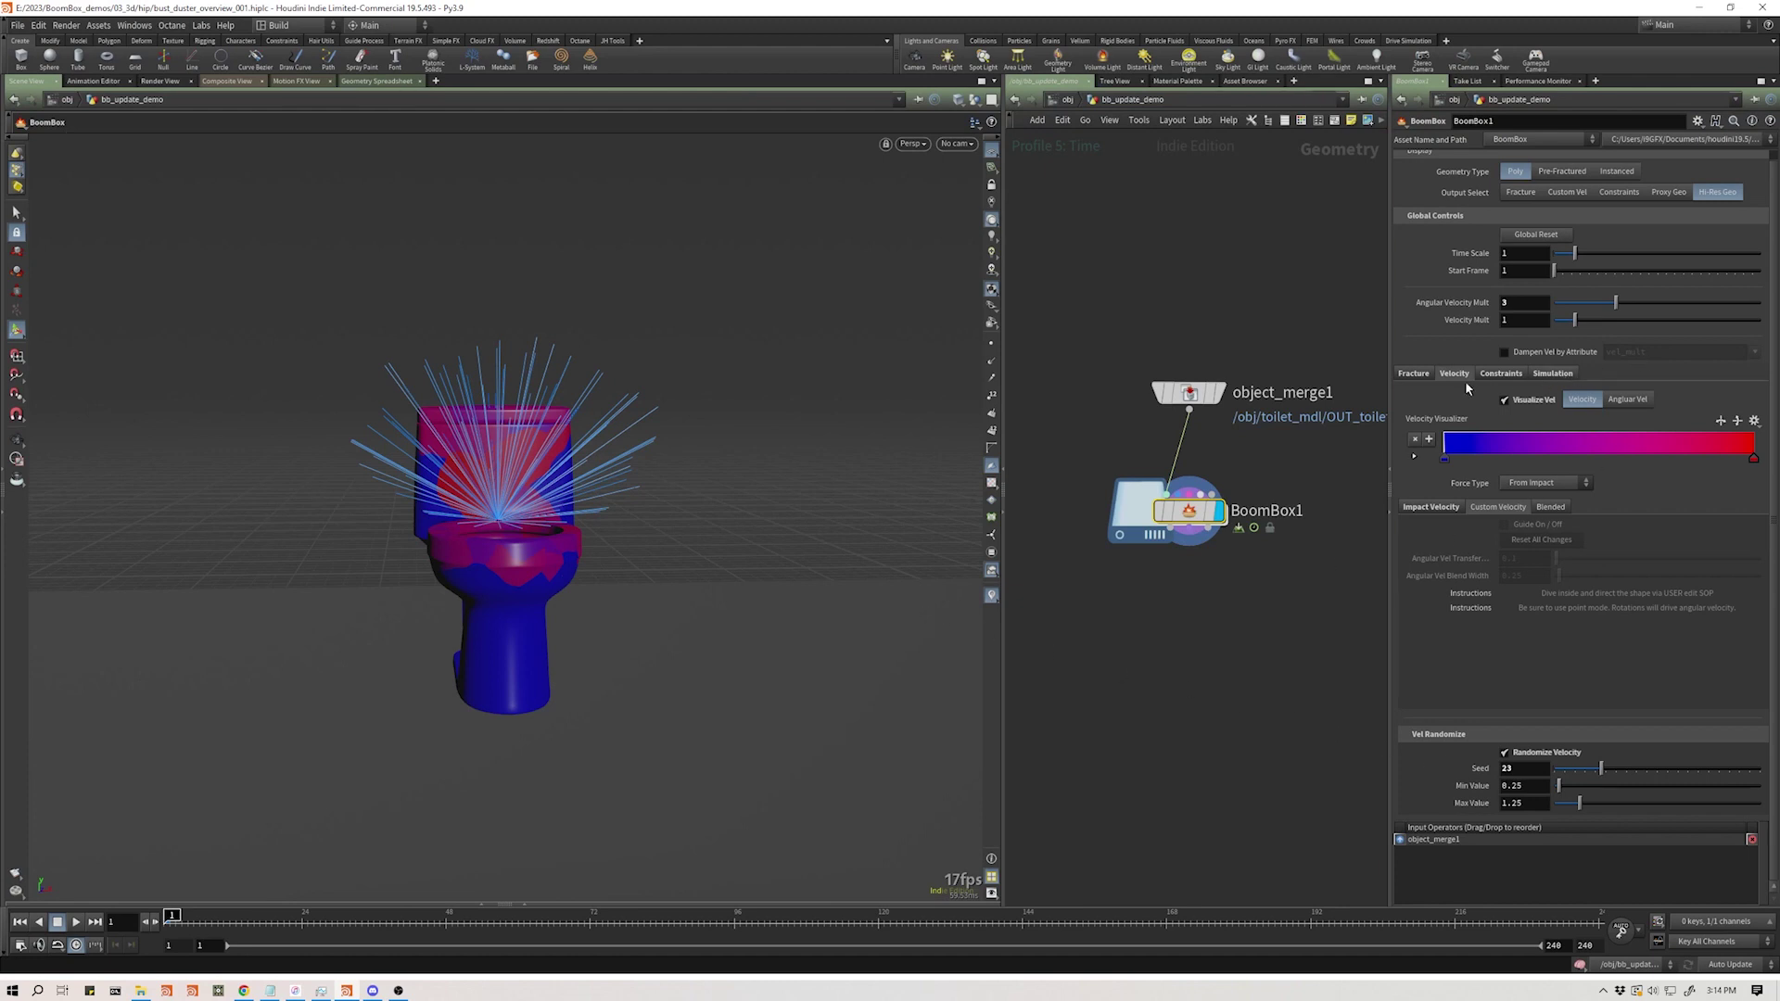
# - Set the Force Type to Custom from Edit and the velocity randomization seed to 13
pyautogui.click(1542, 484)
pyautogui.click(1539, 515)
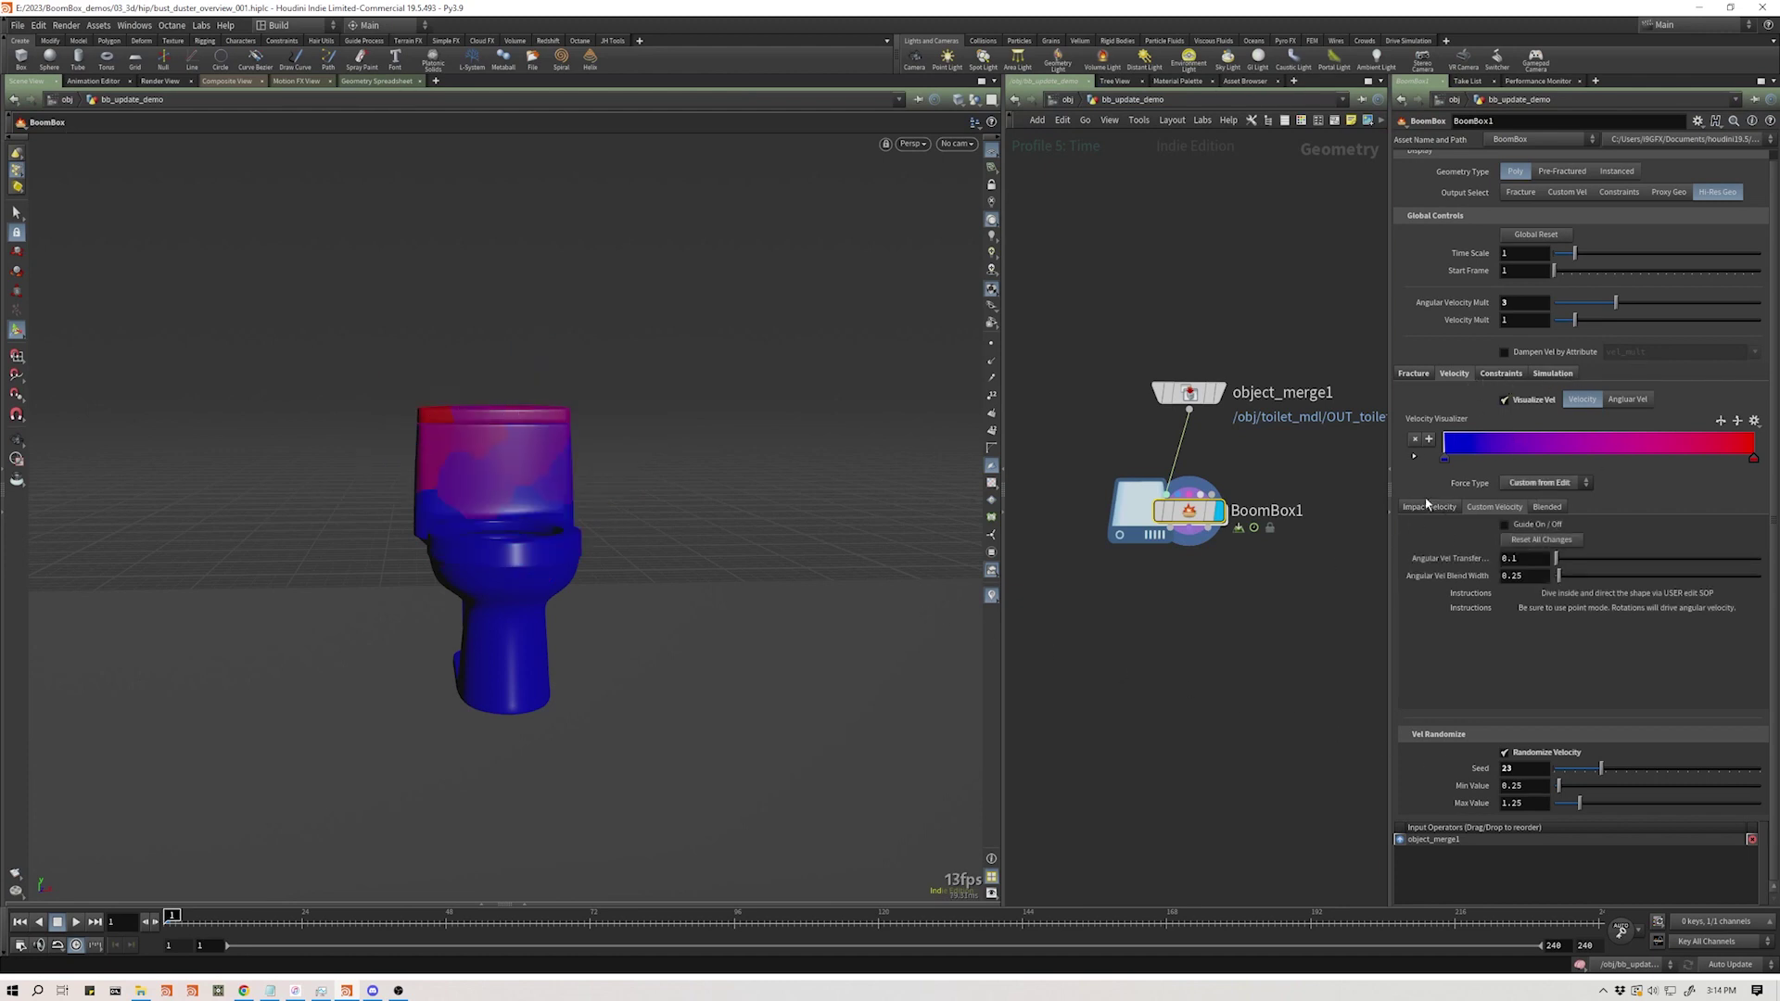
pyautogui.moveTo(1594, 775)
pyautogui.mouseDown()
pyautogui.moveTo(1562, 773)
pyautogui.moveTo(1613, 773)
pyautogui.moveTo(1581, 772)
pyautogui.mouseUp()
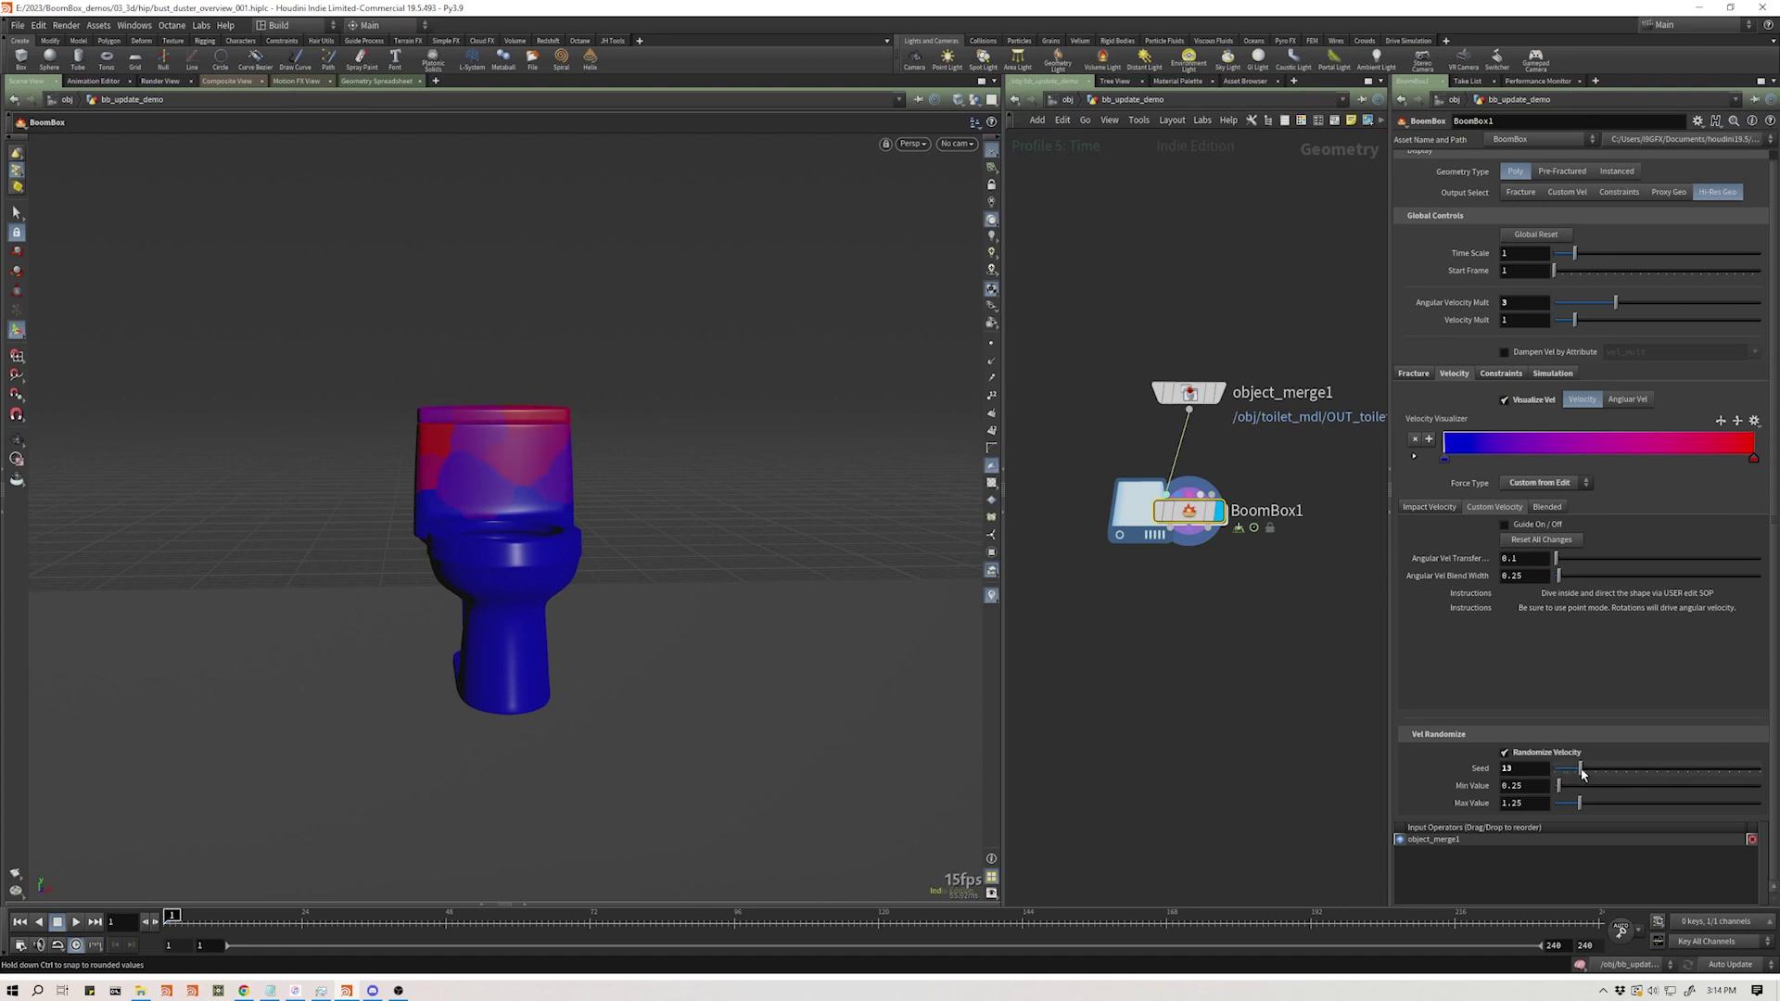
# - Play the randomized explosion to frame 73, turn off Visualize Vel, and view the scattered pieces
pyautogui.click(76, 923)
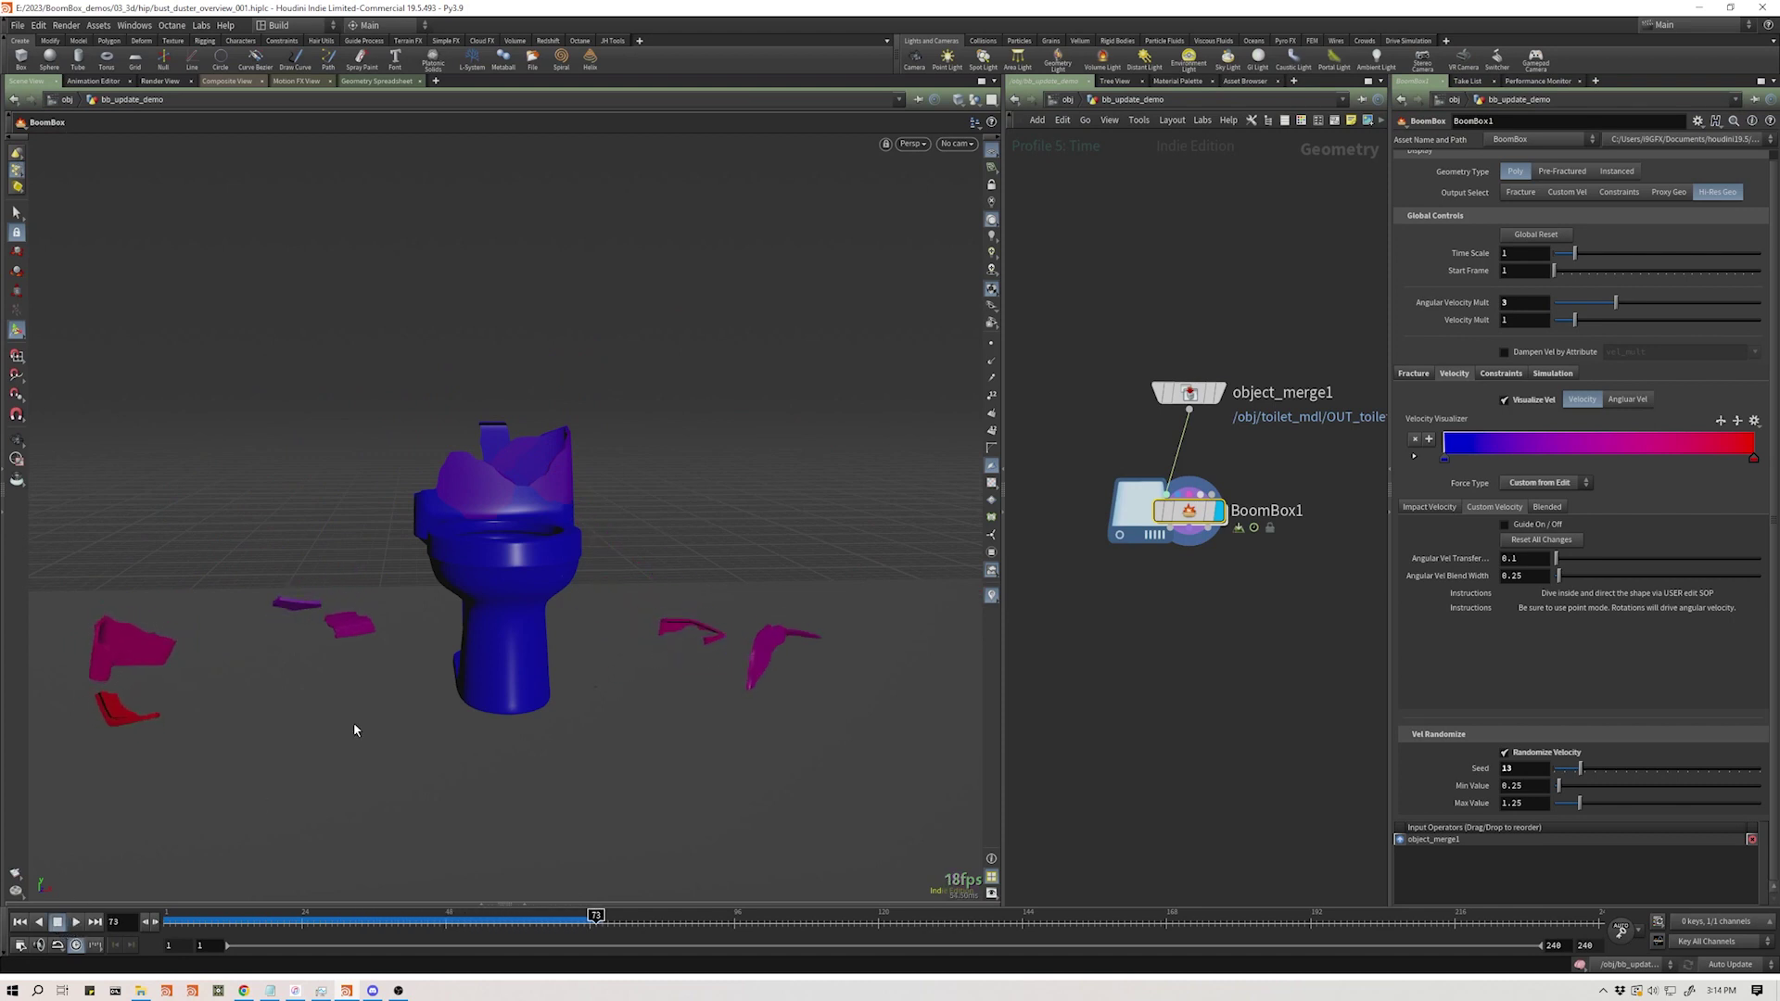
pyautogui.click(1504, 400)
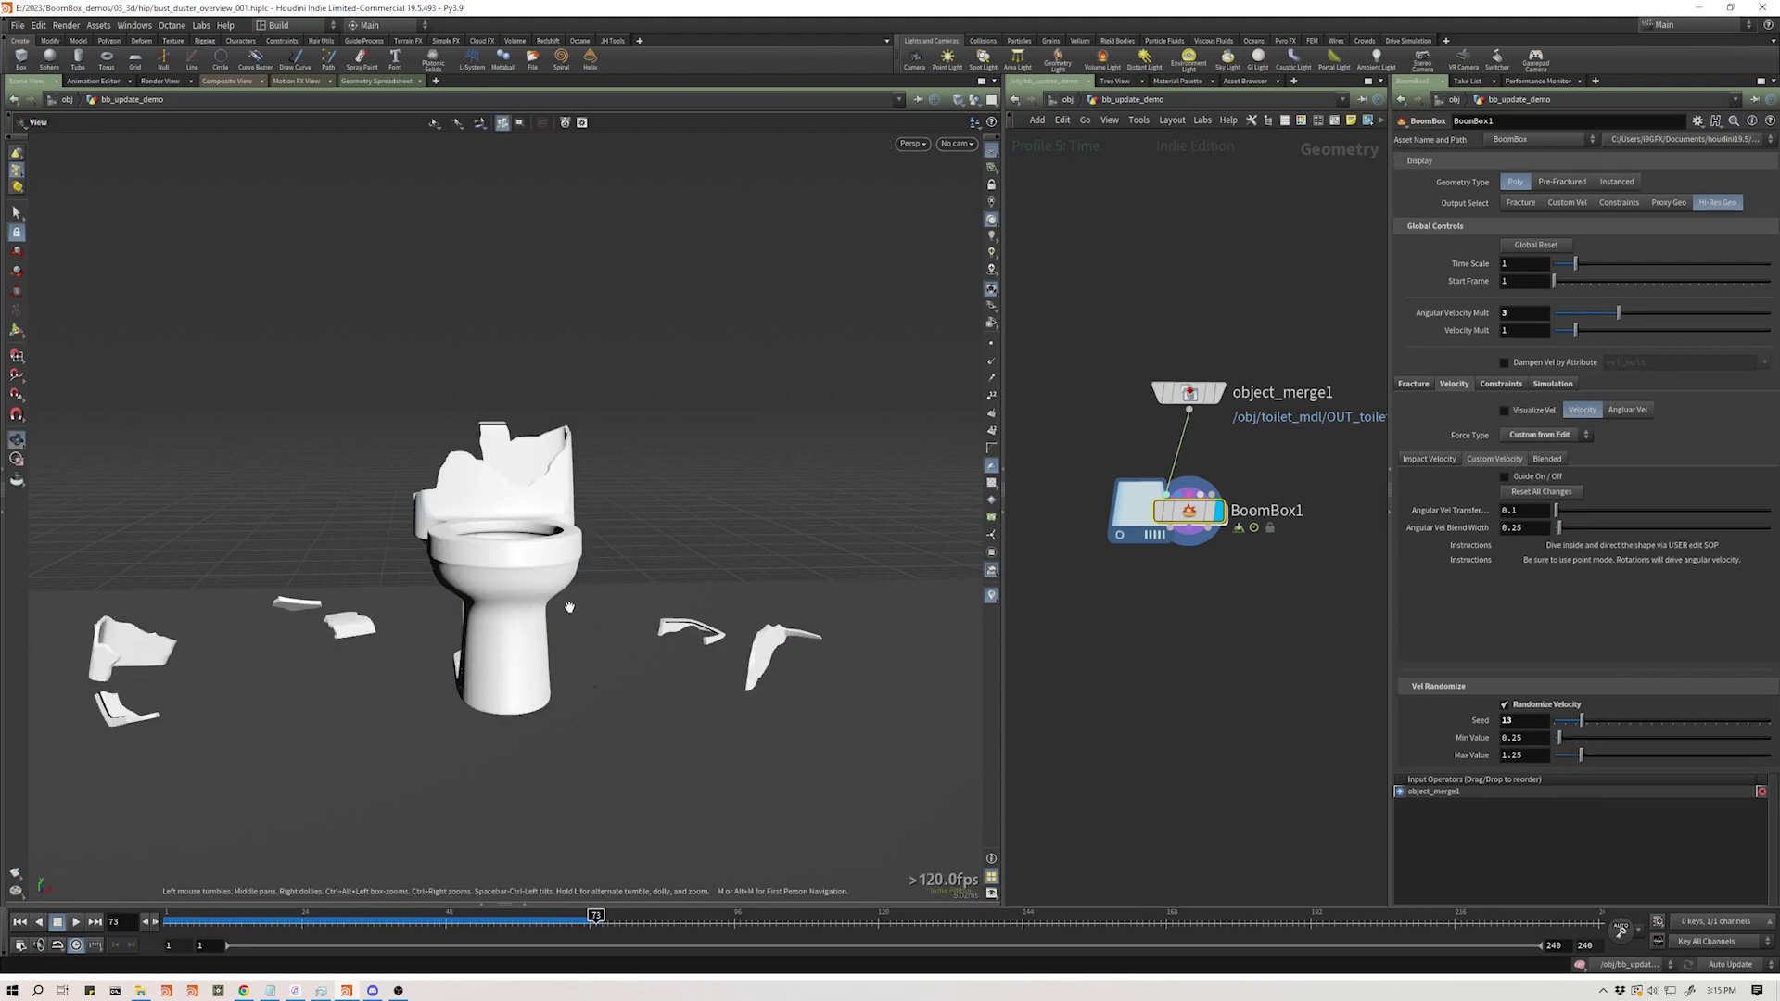
pyautogui.keyDown('alt'); pyautogui.moveTo(568, 604); pyautogui.dragTo(482, 613); pyautogui.keyUp('alt')
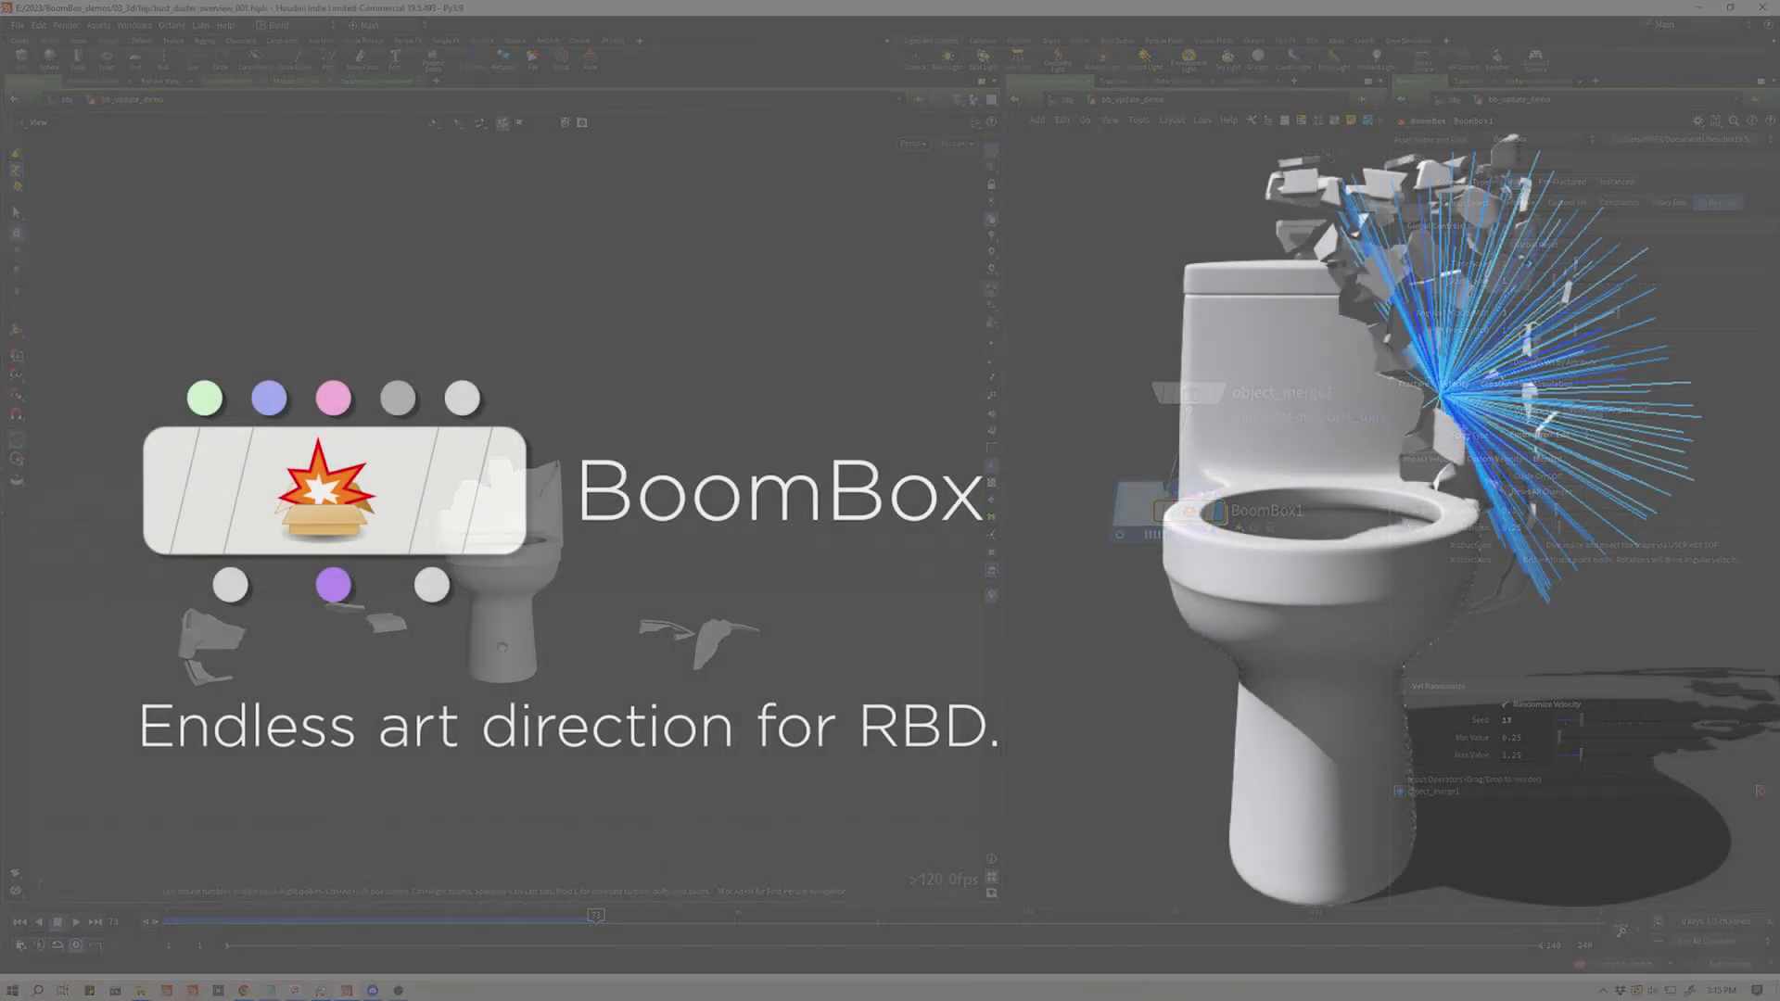